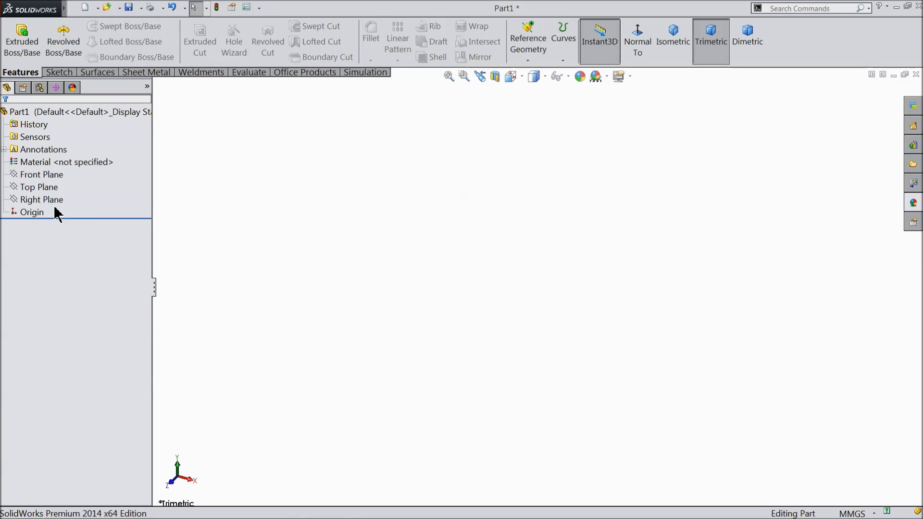
Start a new sketch on the Top Plane
click(28, 177)
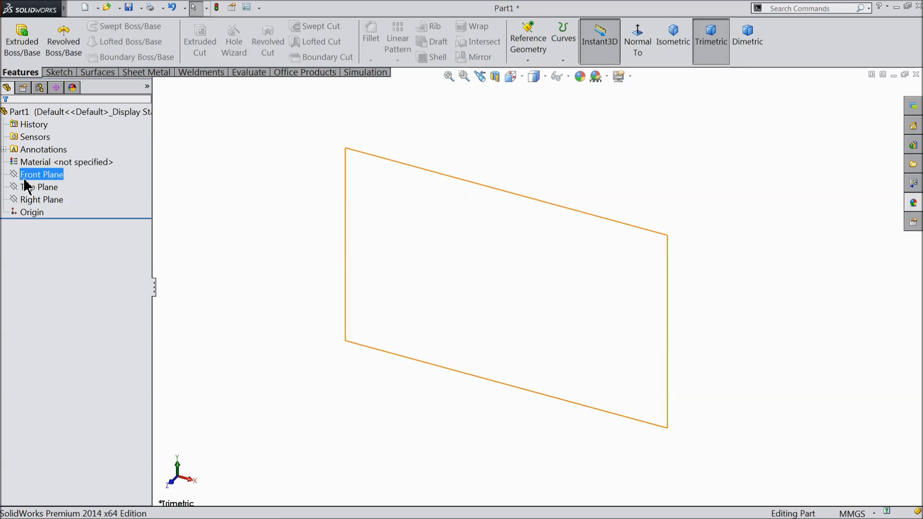
click(14, 187)
click(30, 173)
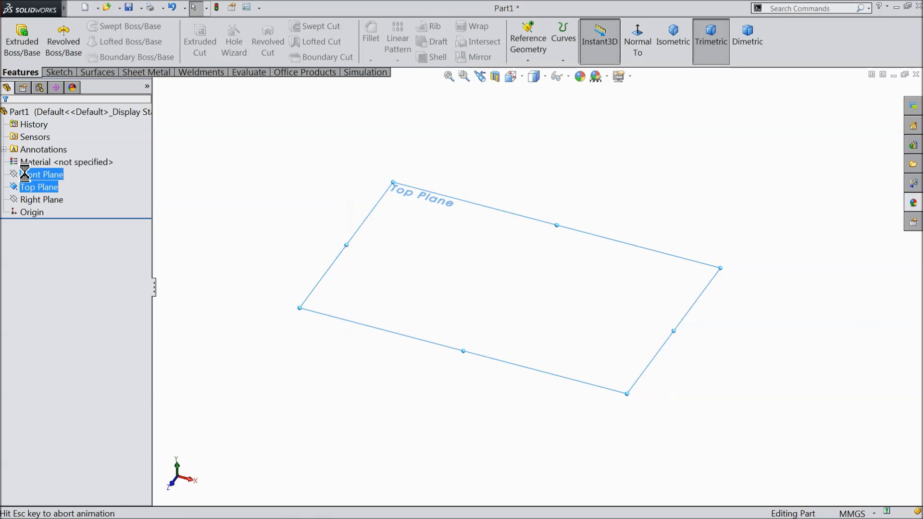
click(58, 73)
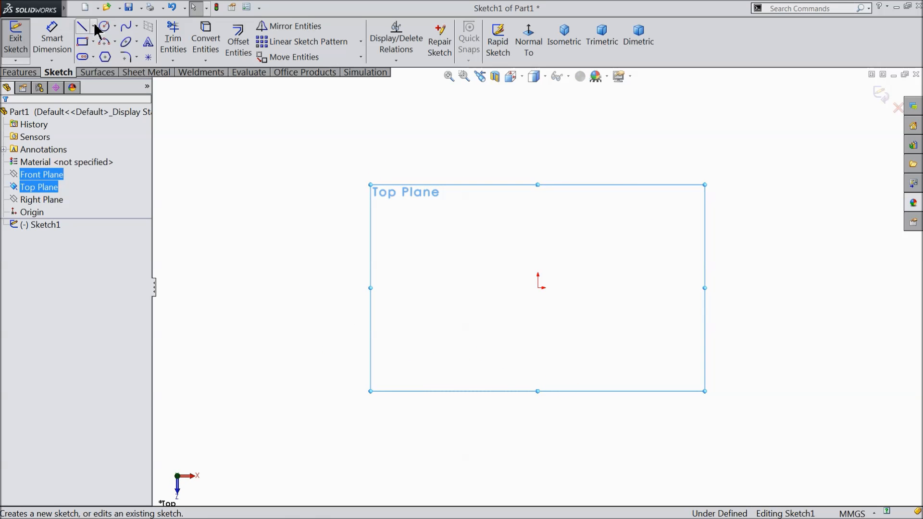
Draw a horizontal baseline about 148 mm long with the Line tool, ending it at the origin
click(93, 26)
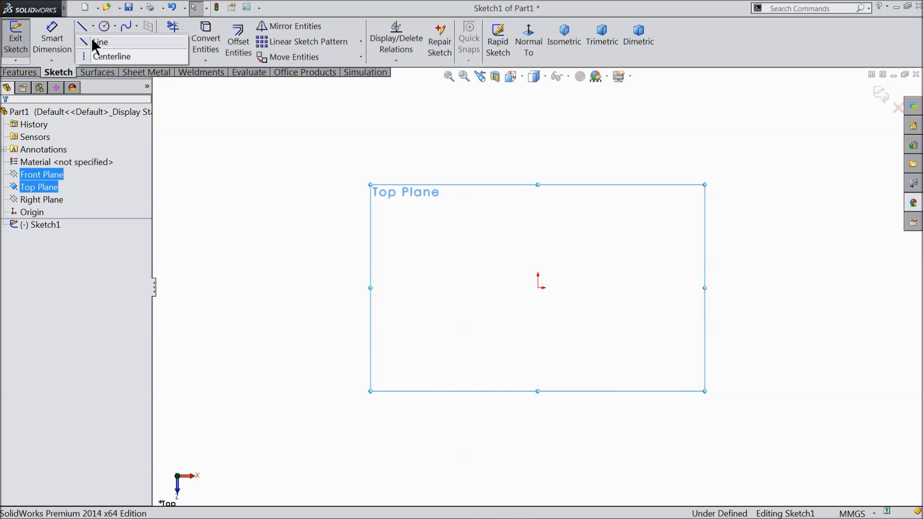
click(96, 43)
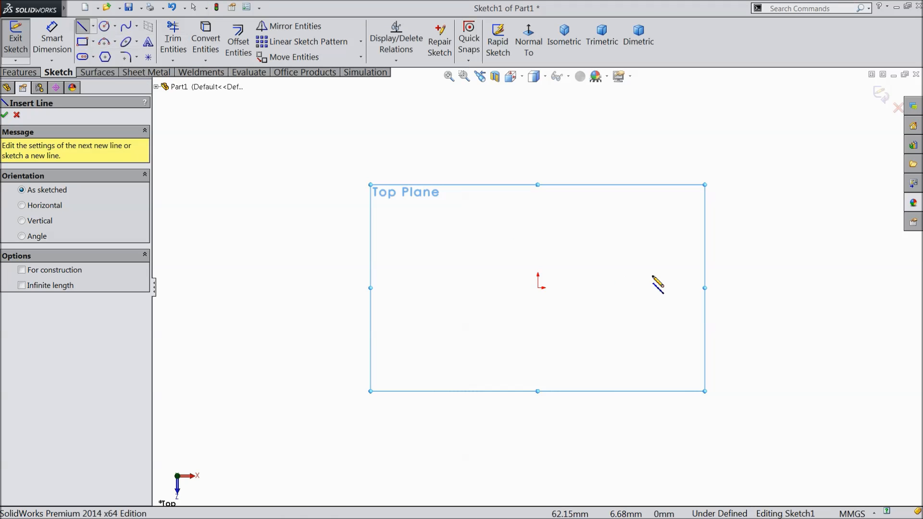
click(817, 288)
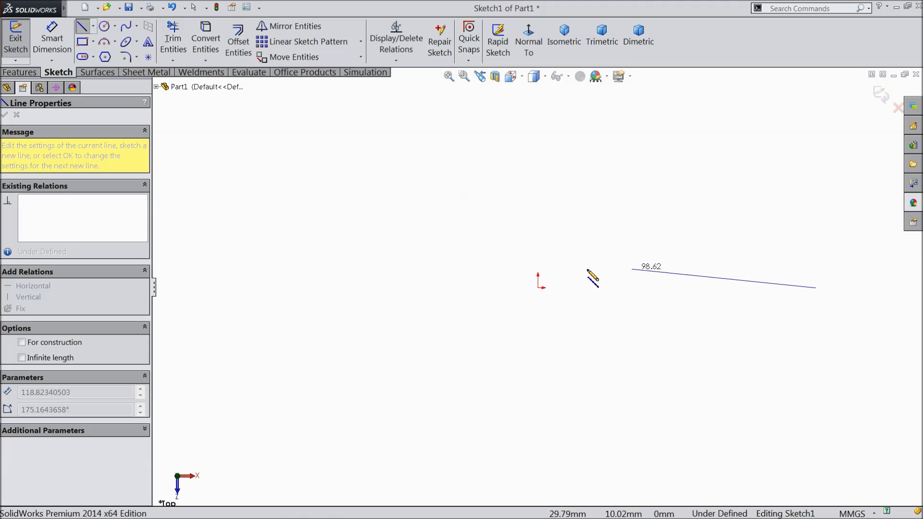
click(538, 288)
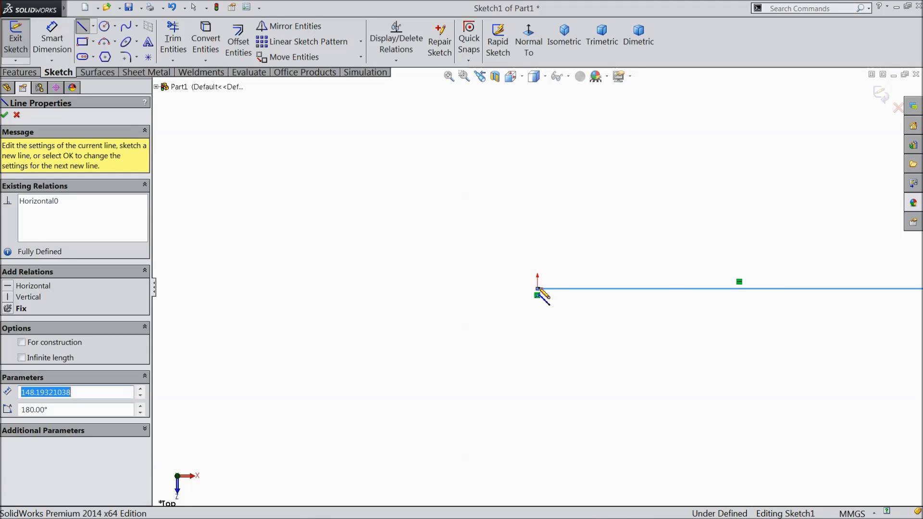
Continue the outline from the origin with a rising slope, a horizontal line, a short falling slope and a lower horizontal line about 41 mm long
click(570, 257)
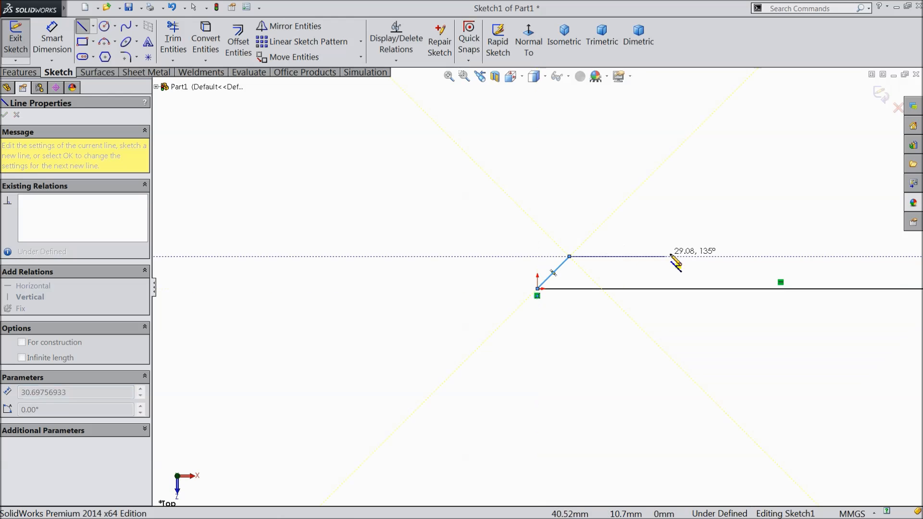
click(711, 258)
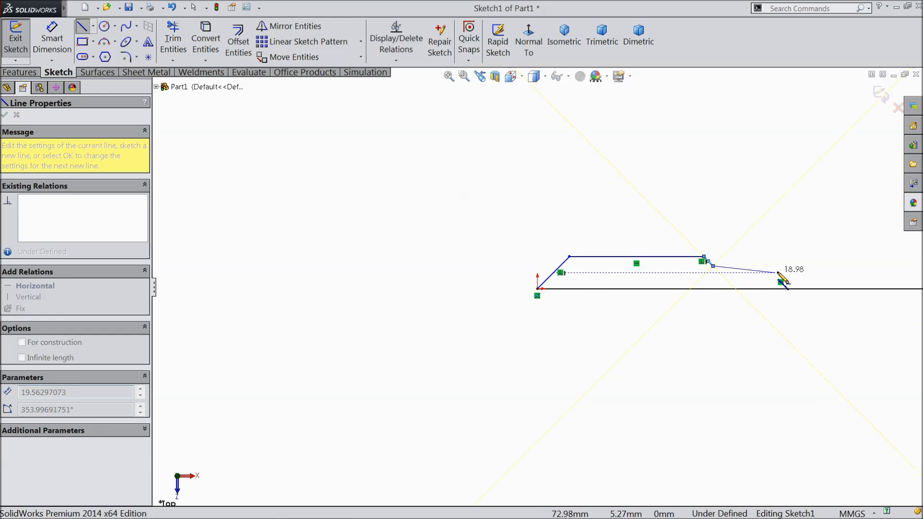
key(z)
click(754, 274)
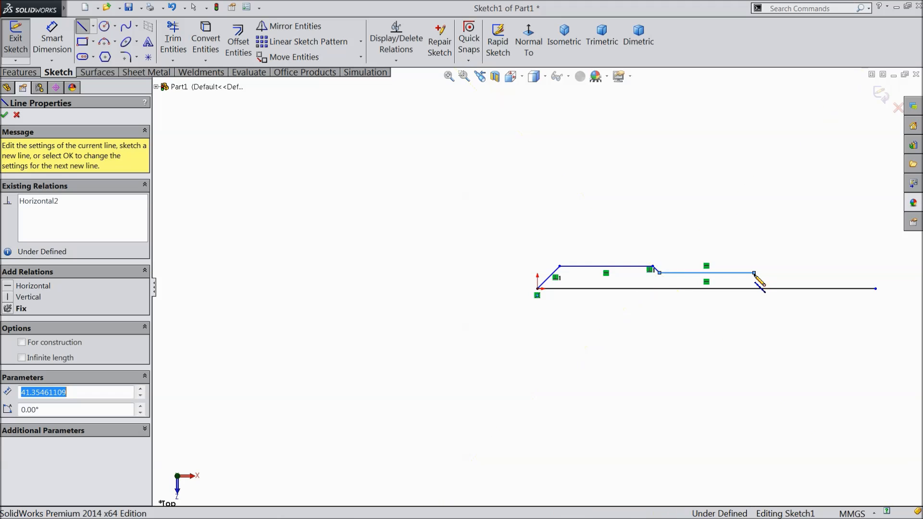
Close the outline with a rising slope, a raised horizontal line, a short falling slope and a vertical line down to the baseline's right end
scroll(755, 276, down, 3)
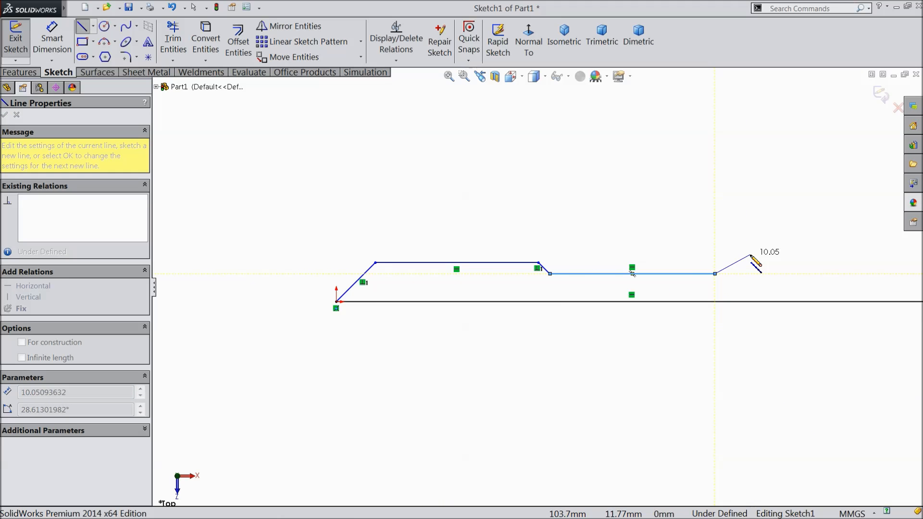
click(750, 255)
key(z)
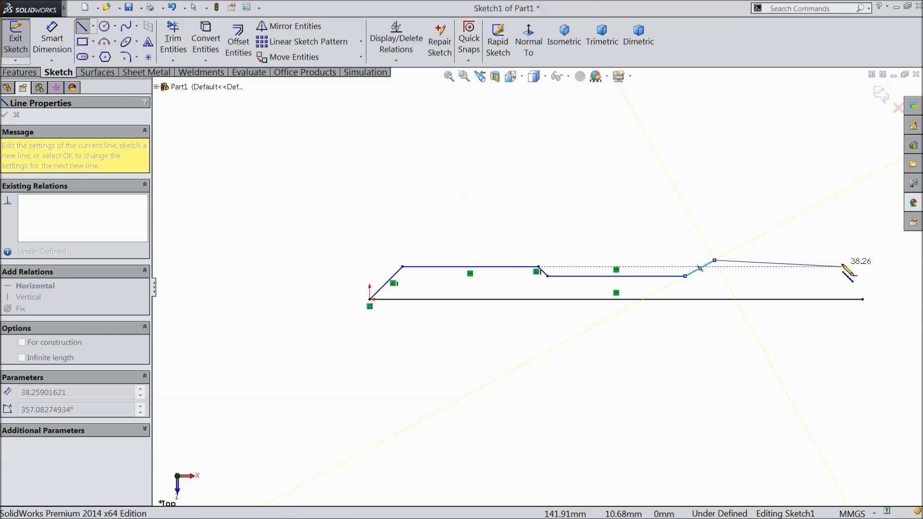
click(841, 261)
click(863, 268)
click(864, 300)
right_click(664, 207)
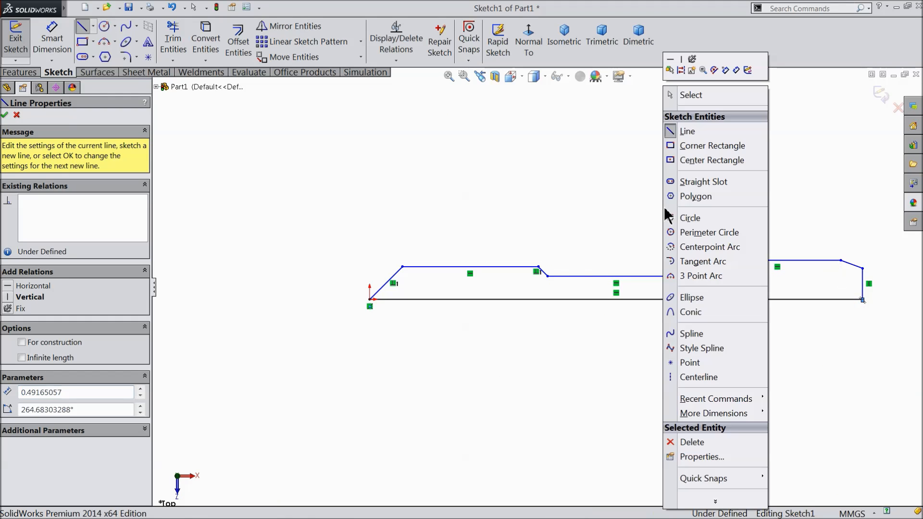
click(683, 95)
Remove the stray short line segment at the outline's lower-right corner
scroll(808, 322, down, 4)
scroll(817, 277, down, 1)
click(809, 331)
click(788, 335)
scroll(654, 303, up, 8)
key(f)
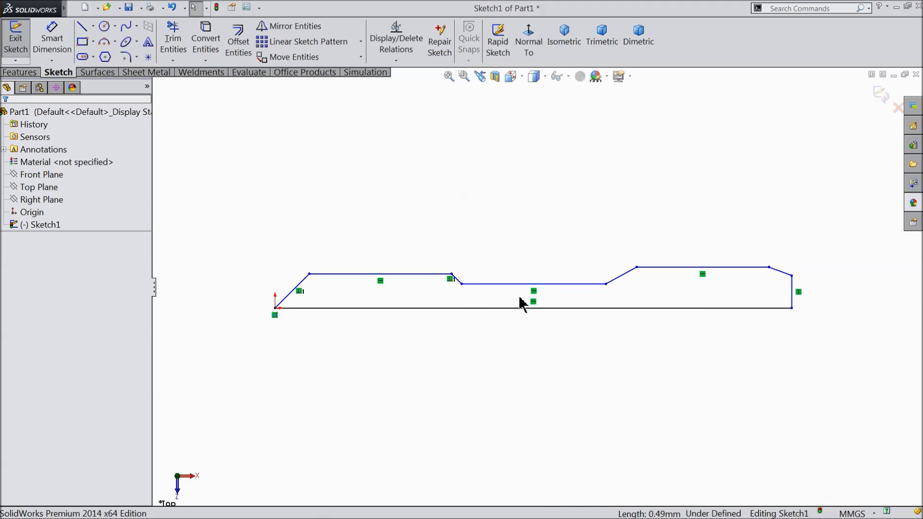
Dimension the horizontal baseline with Smart Dimension and set its length to 90 mm
click(52, 40)
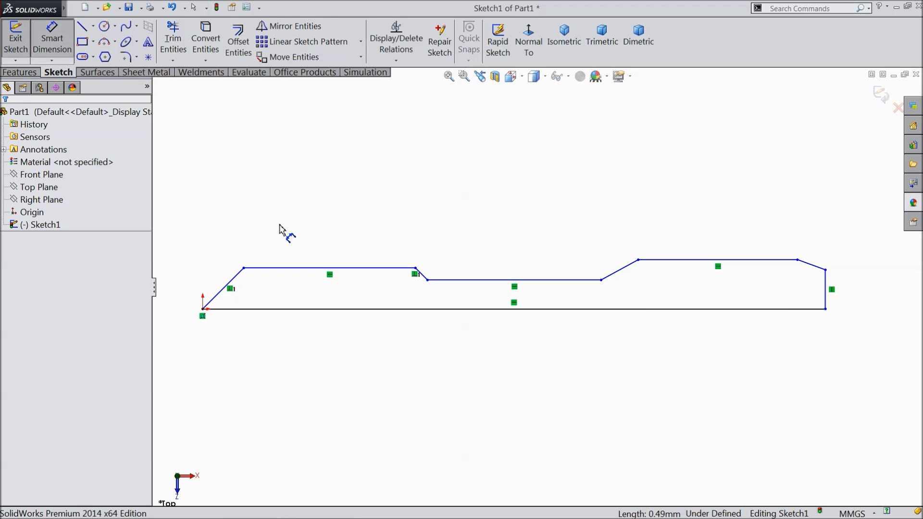
click(493, 312)
click(496, 347)
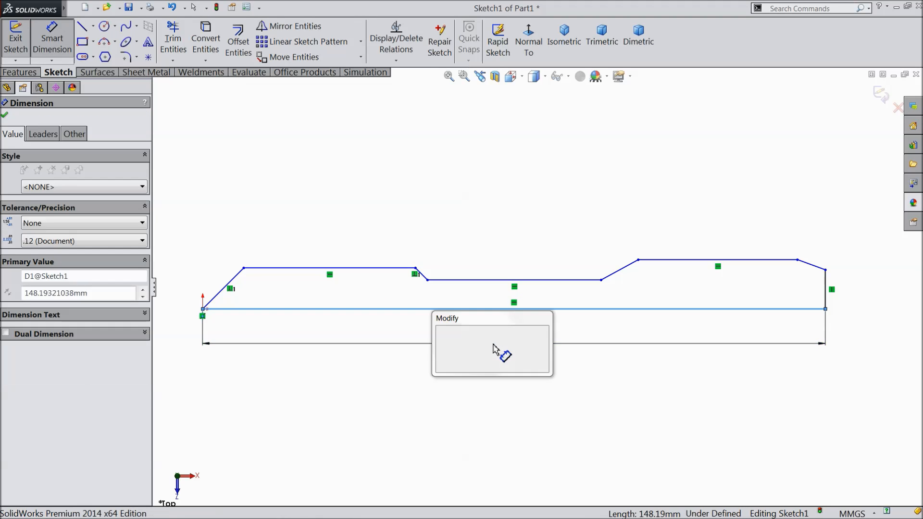
text(90)
click(442, 333)
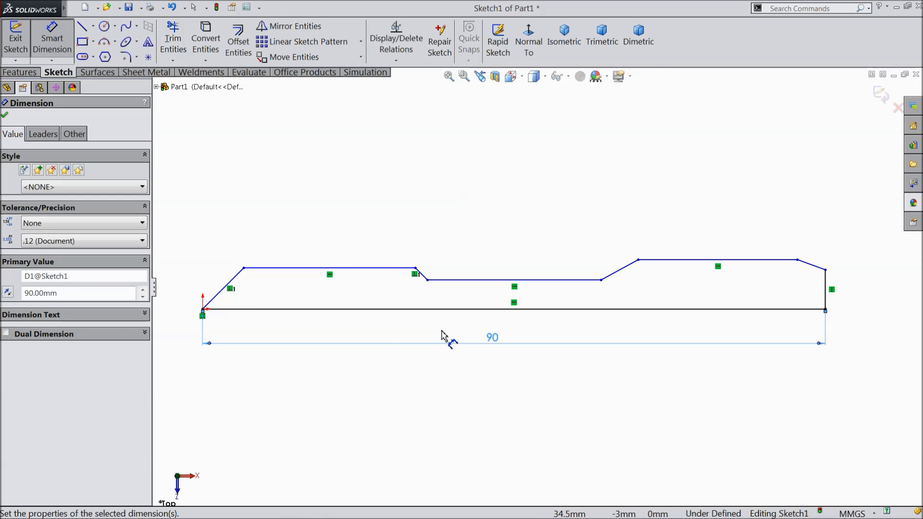
Dimension the horizontal distance from the origin to the end of the left raised line as 28 mm
click(203, 311)
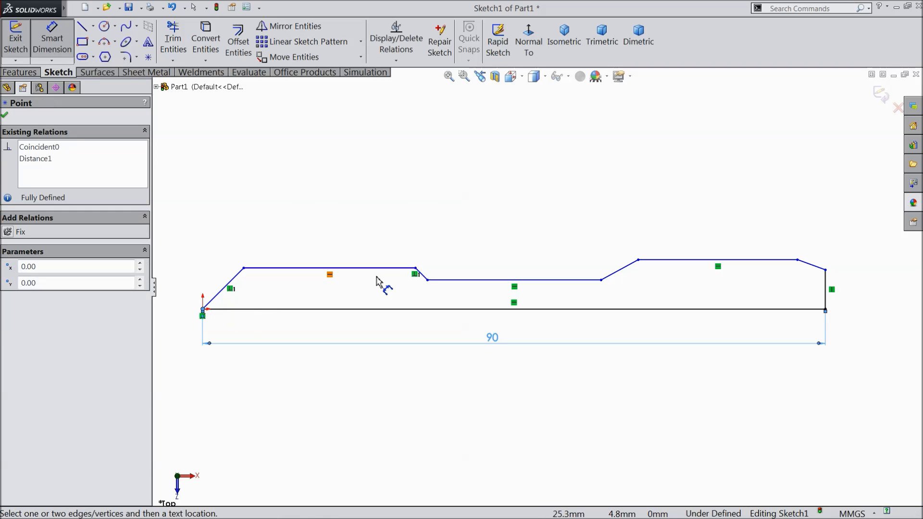
click(416, 268)
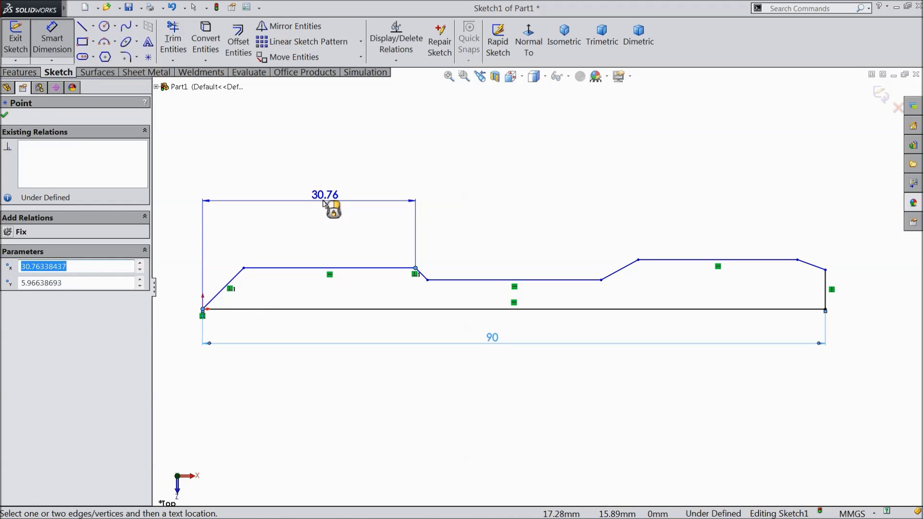
click(317, 199)
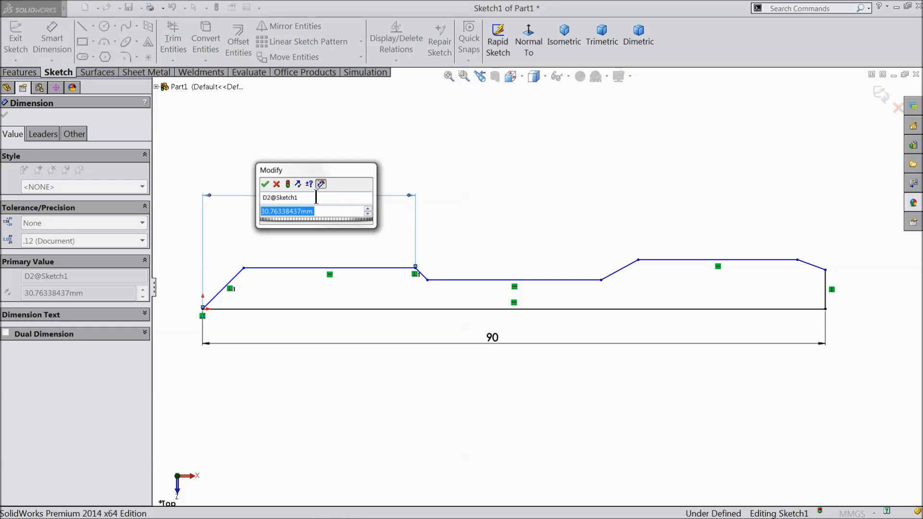
text(28)
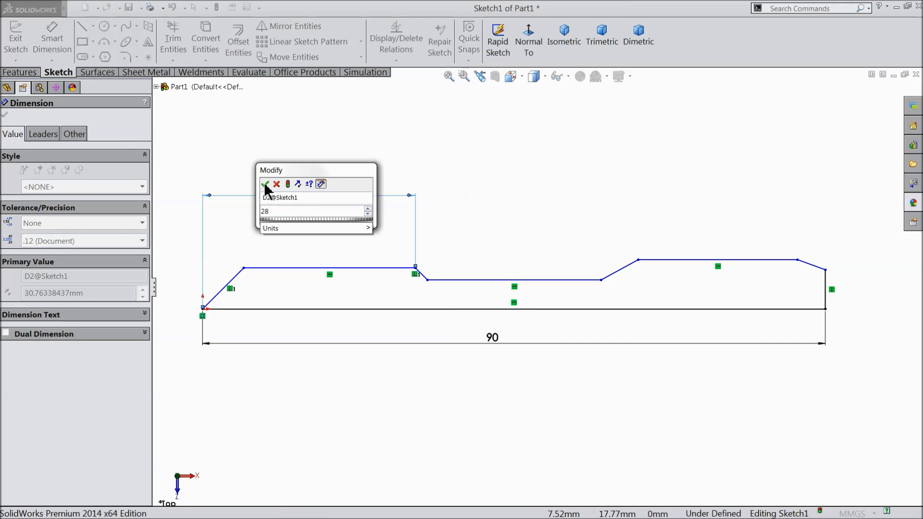
click(265, 185)
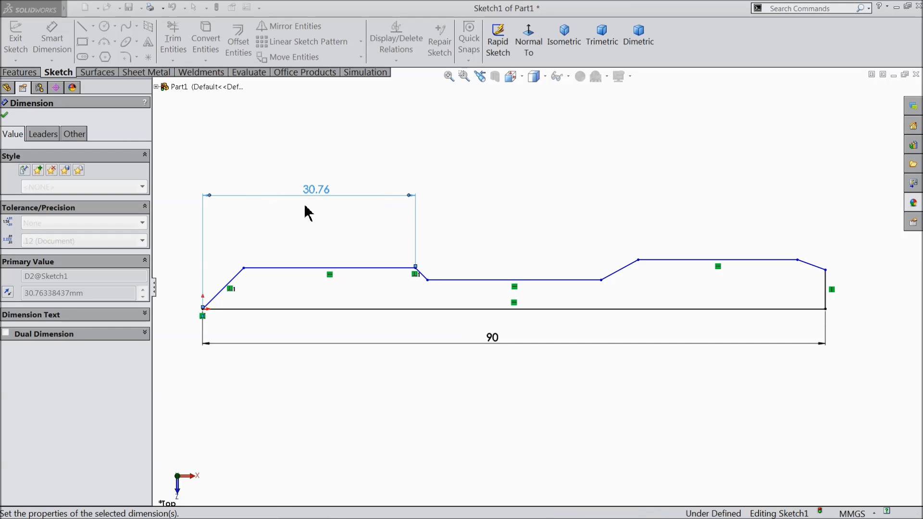
Dimension the horizontal distance from the right vertical edge to the start of the right raised line as 40 mm
click(826, 271)
click(619, 260)
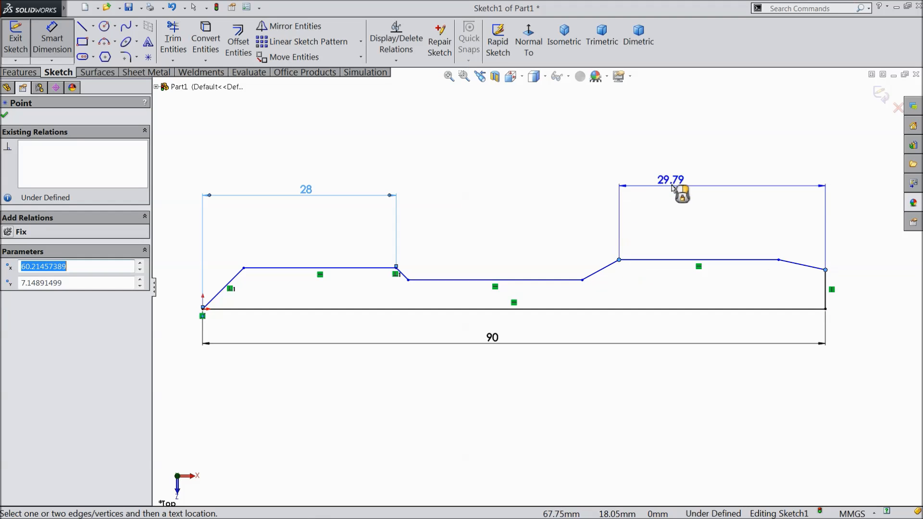
click(679, 195)
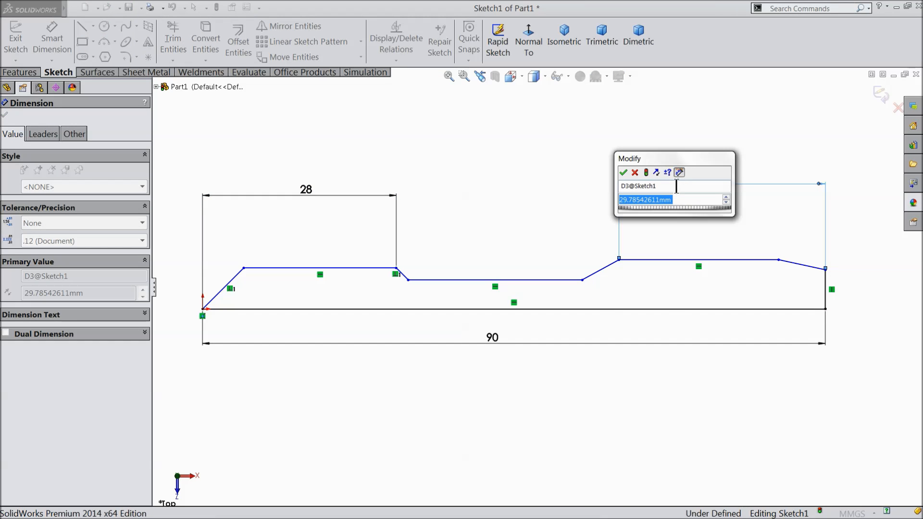
text(40)
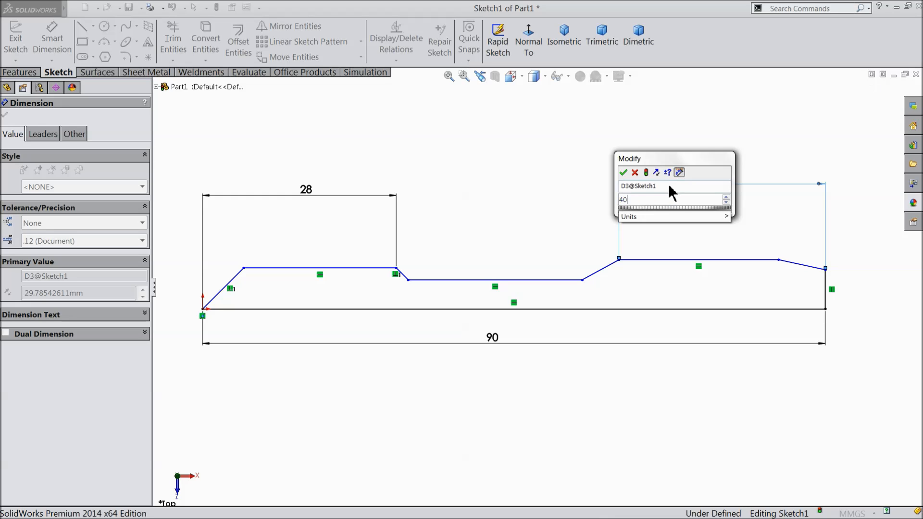
click(624, 173)
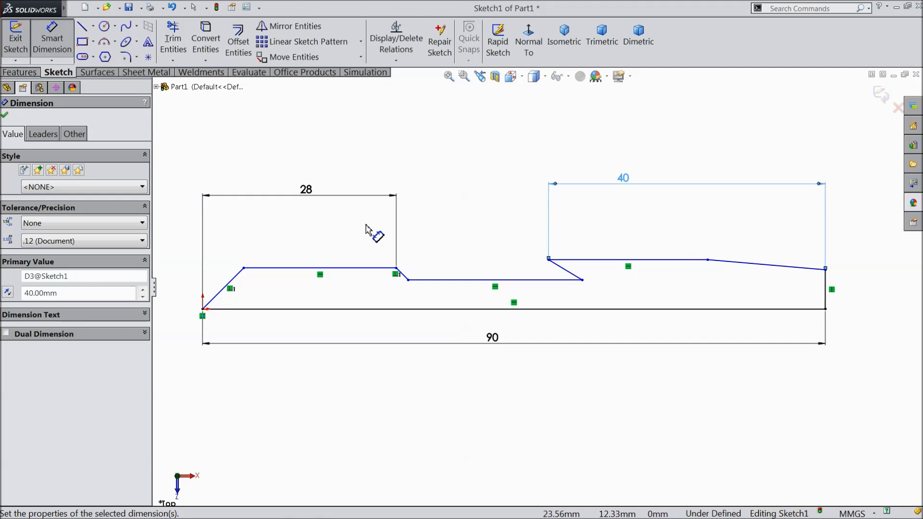
click(5, 116)
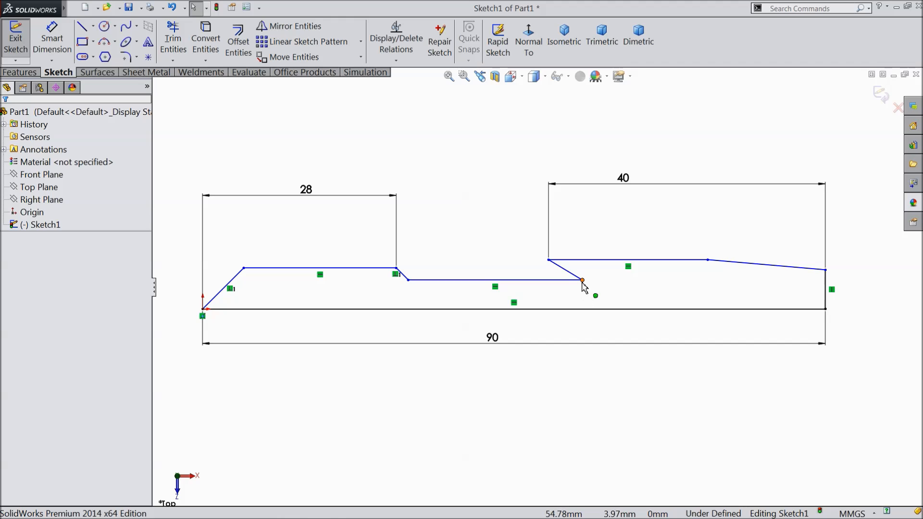
Move the right chamfer's upper vertex to about X 87 mm and the groove's right vertex to about X 45.5 mm; delete the left slopes' perpendicular relation
drag(708, 260, 808, 266)
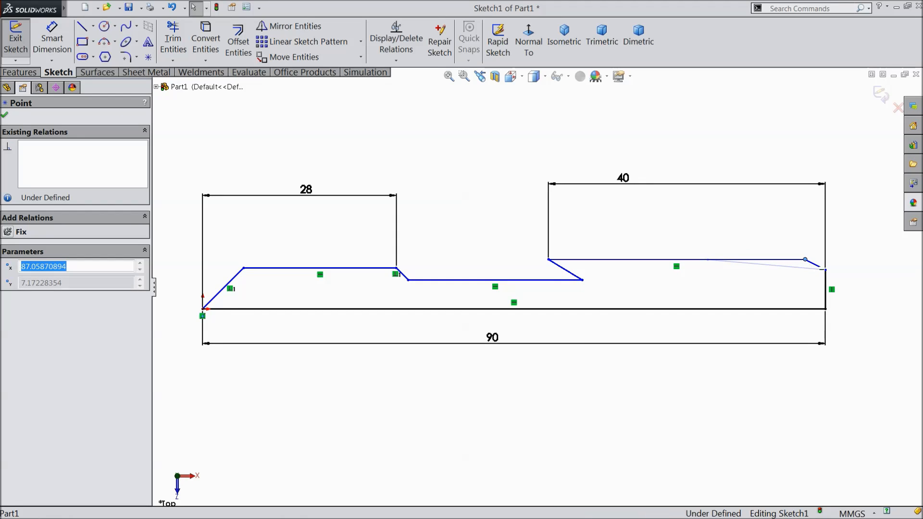
drag(583, 280, 518, 279)
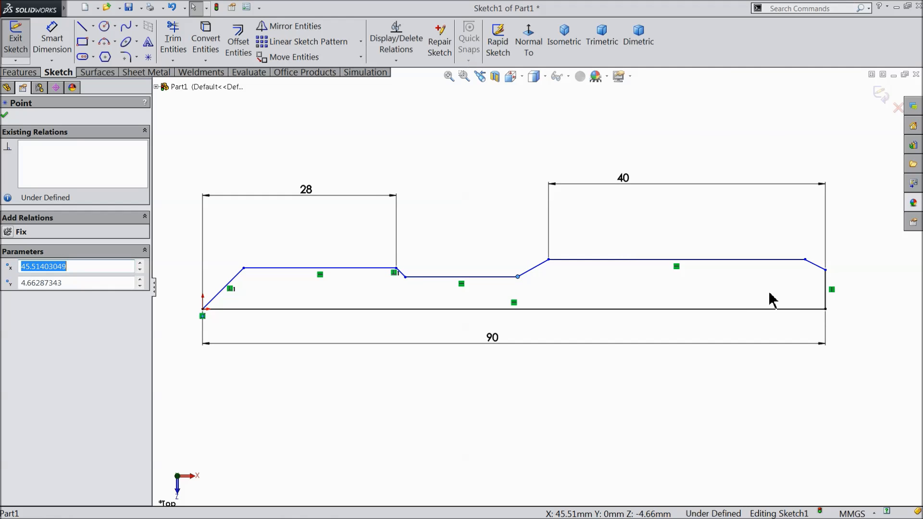
scroll(413, 288, down, 2)
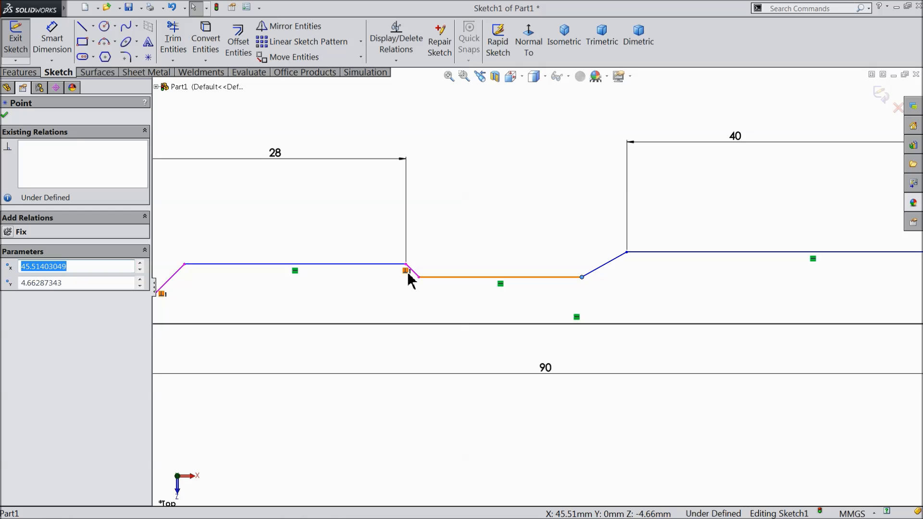
click(407, 273)
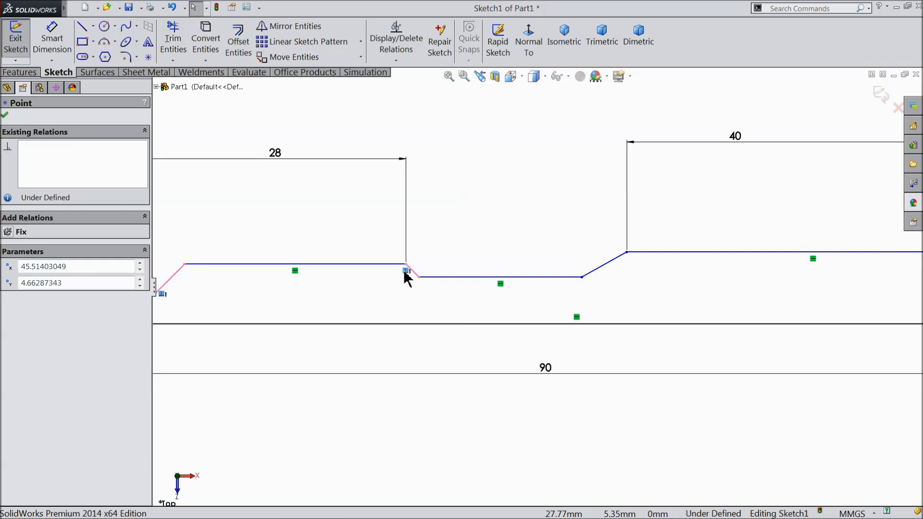
key(f)
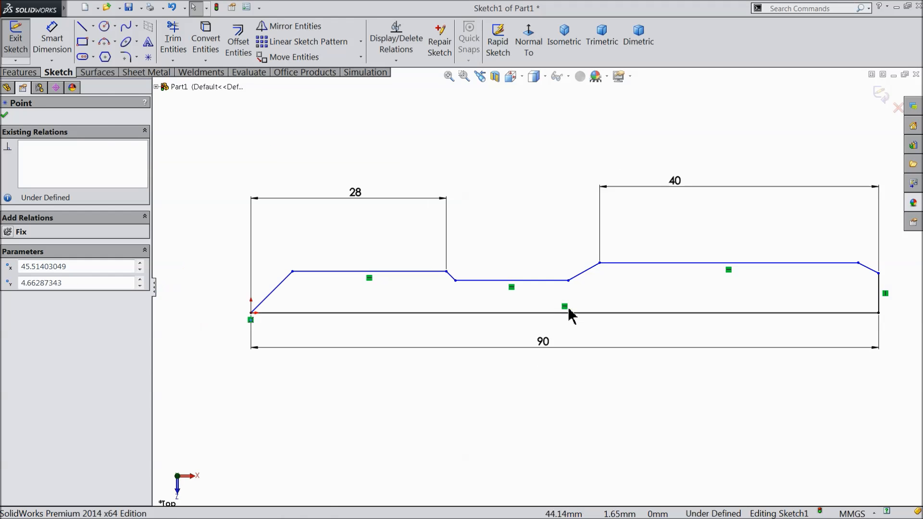
Dimension the right vertical edge with Smart Dimension and set its length to 3 mm
scroll(858, 270, down, 1)
click(50, 40)
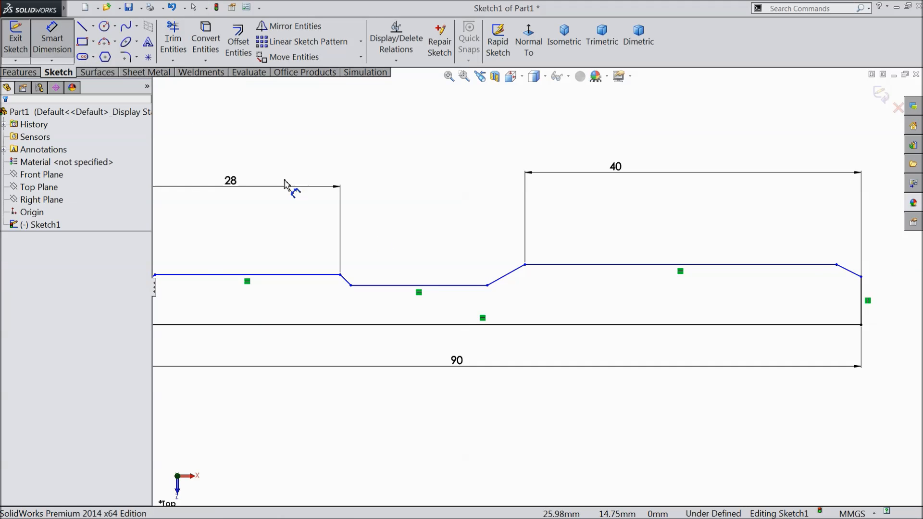
key(f)
click(808, 309)
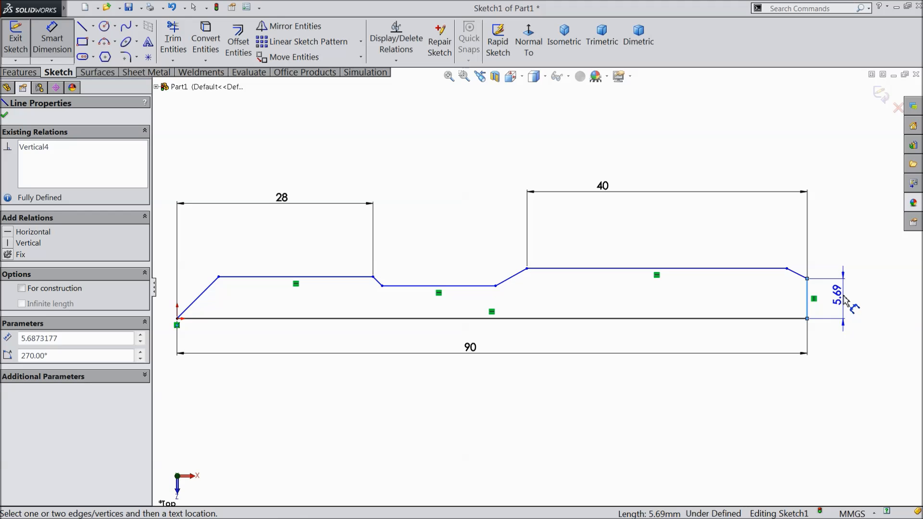
click(845, 301)
text(3)
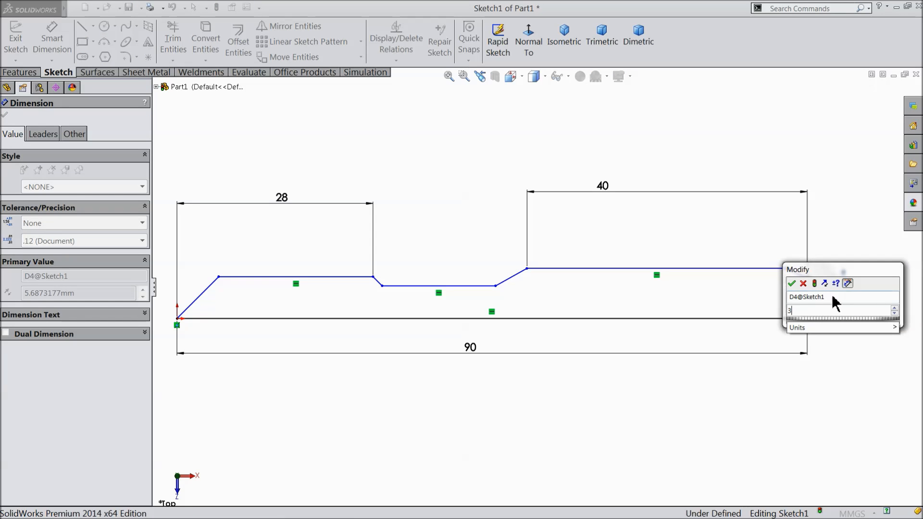
click(792, 283)
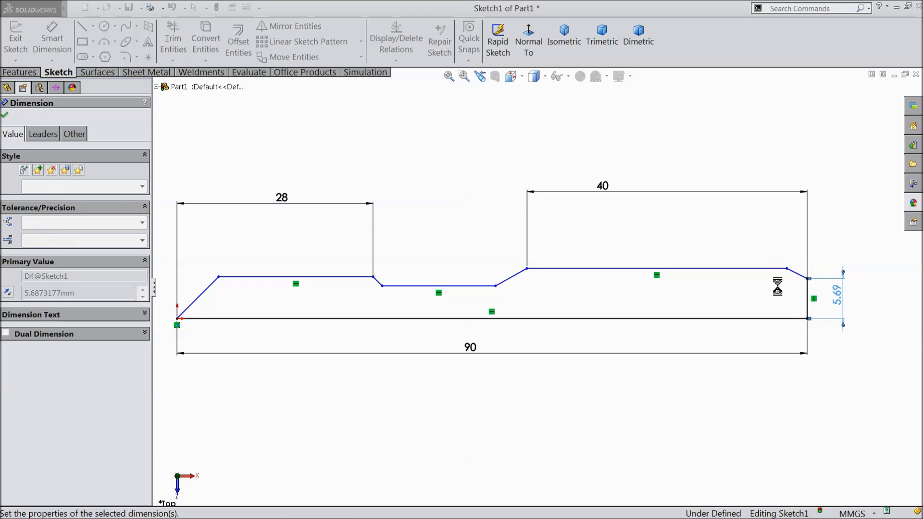
Dimension the distance between the right raised line and the baseline as 5.5 mm
click(635, 268)
click(633, 319)
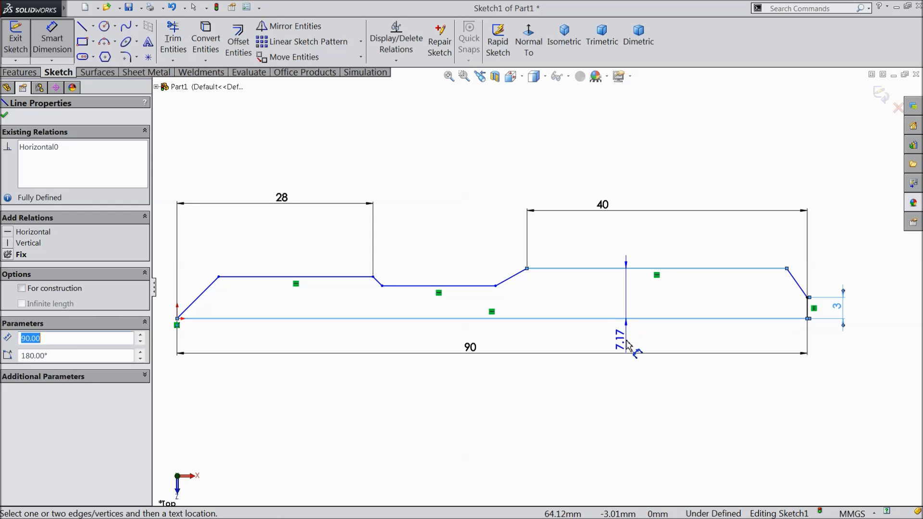
click(629, 344)
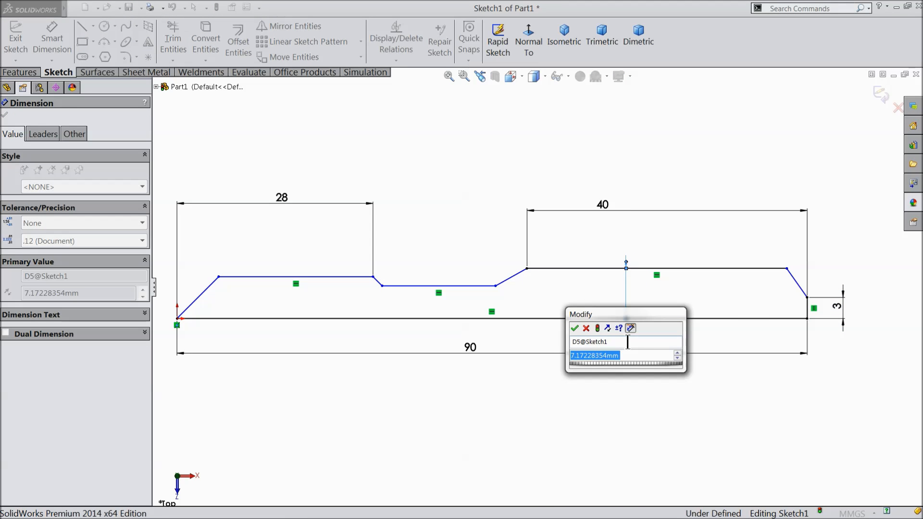
text(5.5)
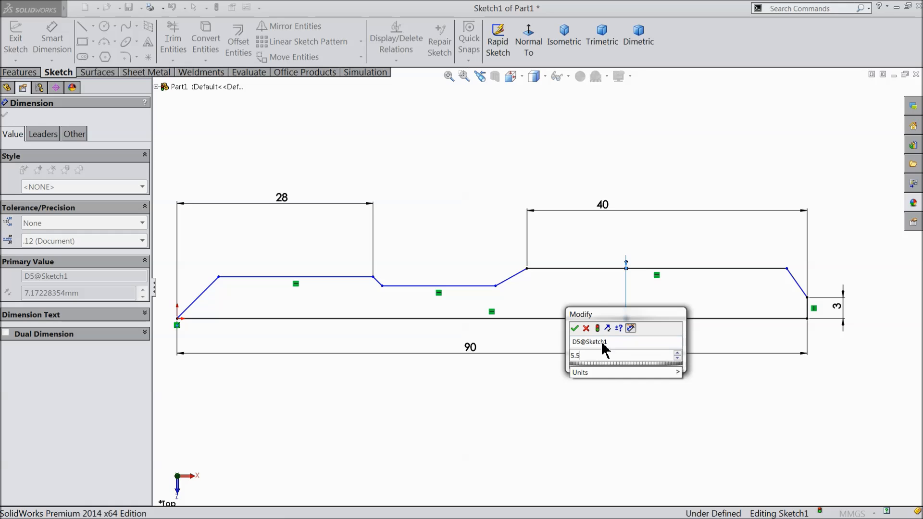
click(575, 329)
key(f)
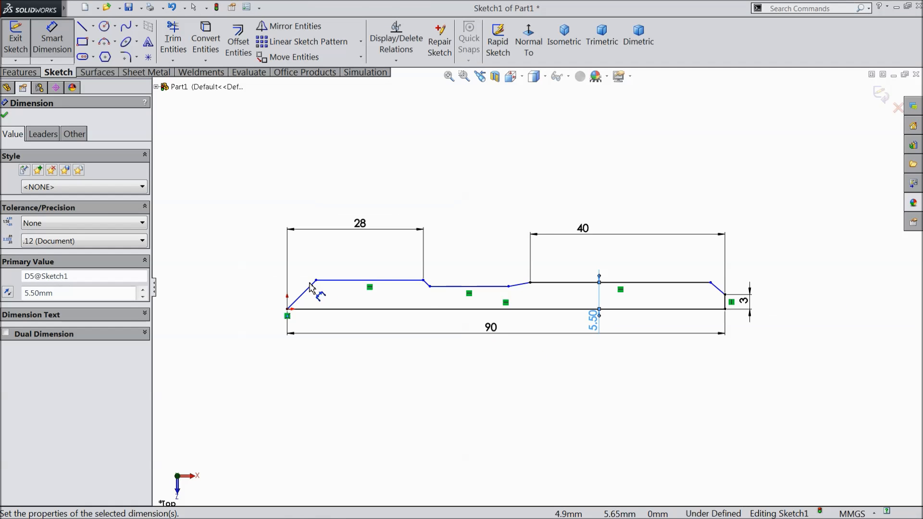
Dimension the distance between the left raised line and the baseline as 5 mm
click(346, 281)
click(363, 309)
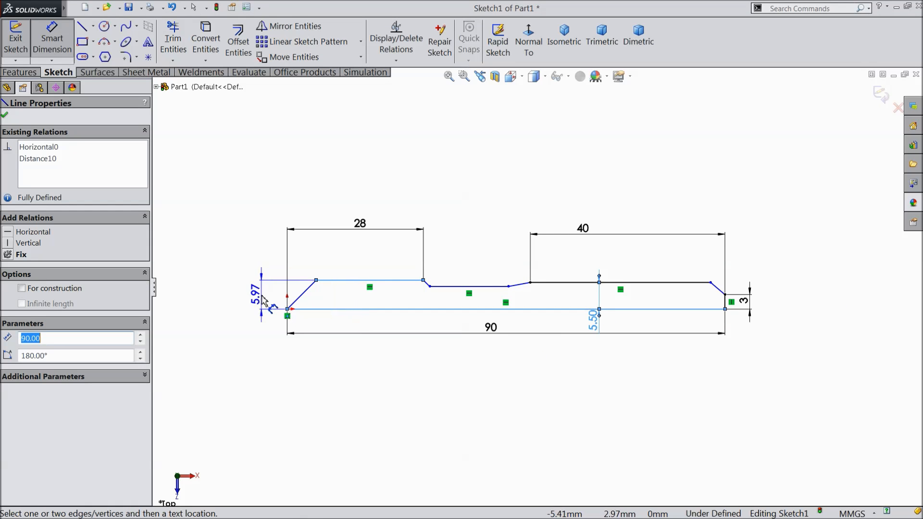
click(258, 299)
text(5)
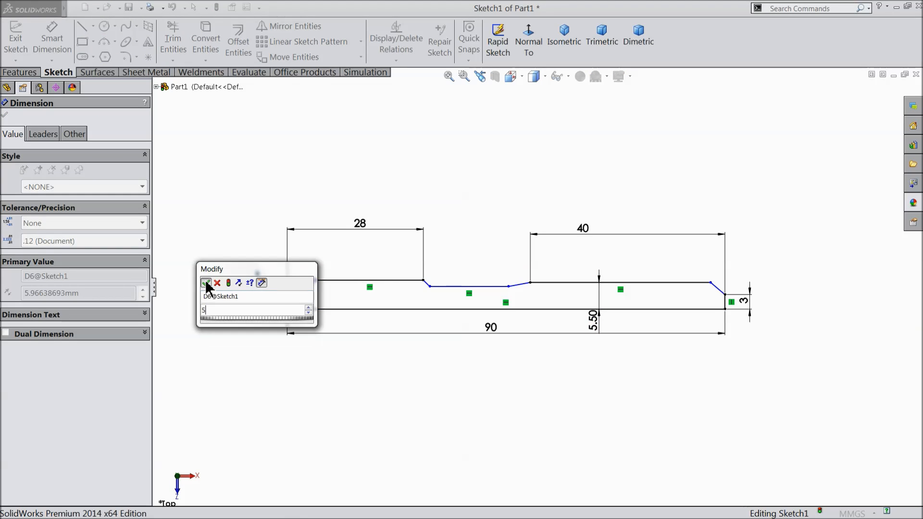
click(208, 278)
Dimension the distance between the groove's floor line and the baseline as 3.75 mm
scroll(464, 302, down, 3)
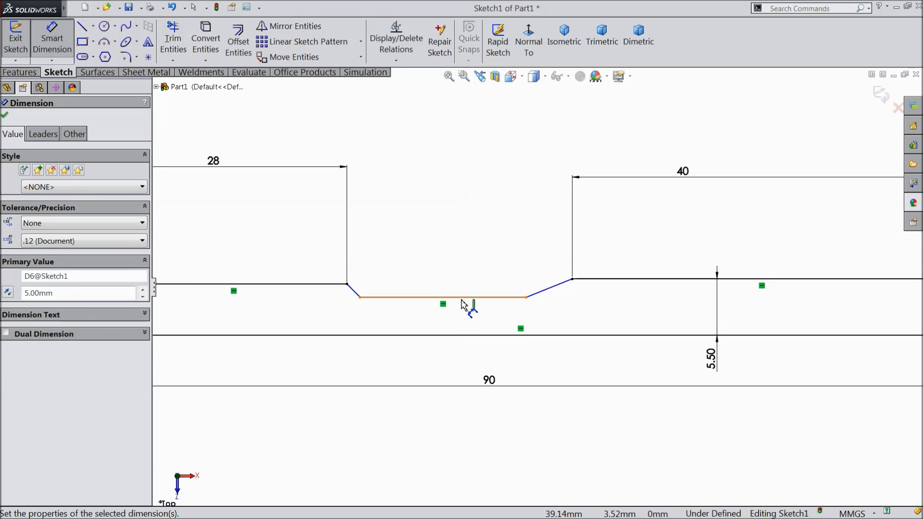
click(463, 298)
click(459, 336)
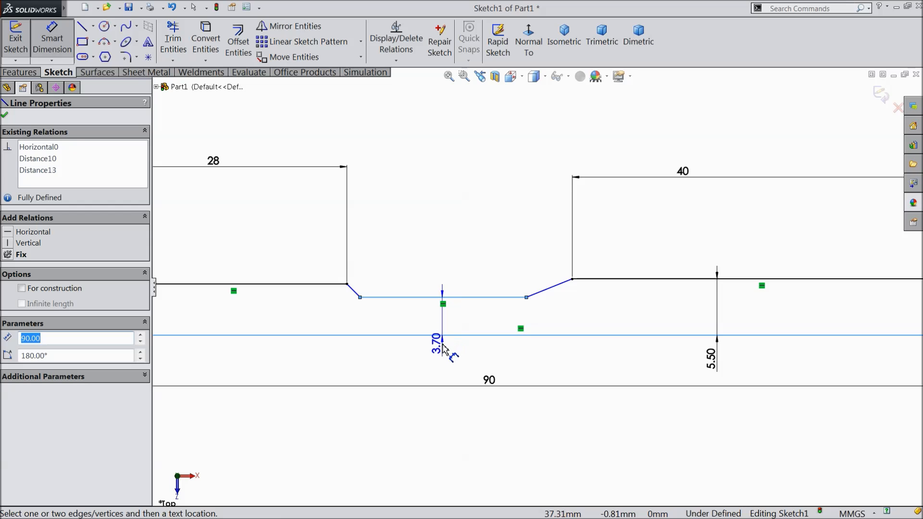
click(443, 360)
text(3.)
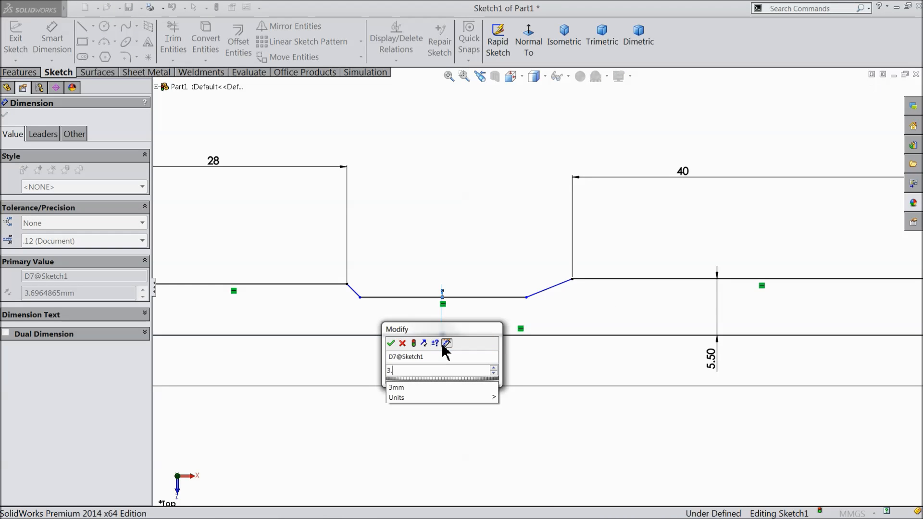
text(75)
click(391, 343)
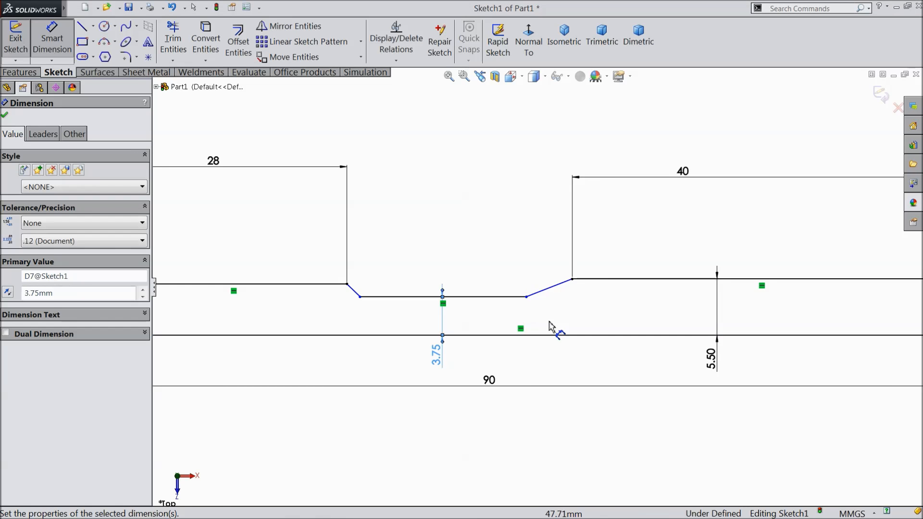
Dimension the angle between the groove's right slope and its floor line as 30°
click(553, 293)
click(510, 297)
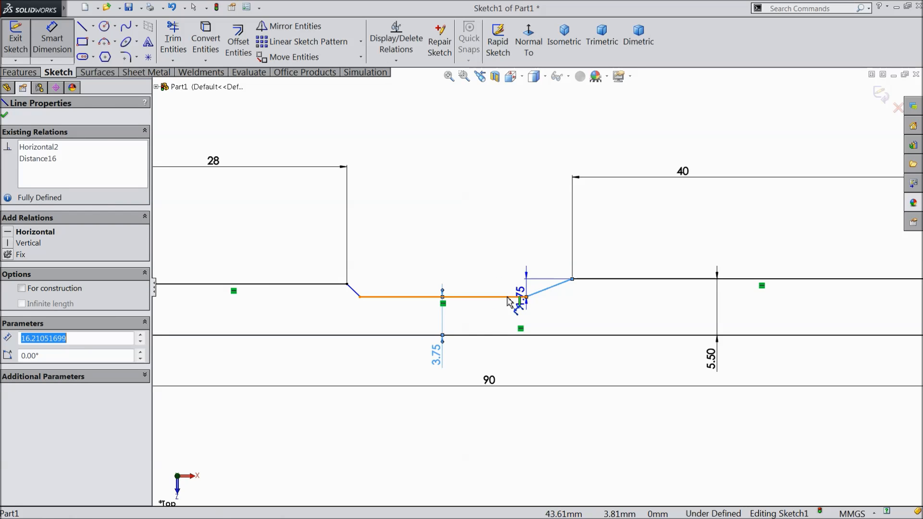
click(625, 262)
text(30)
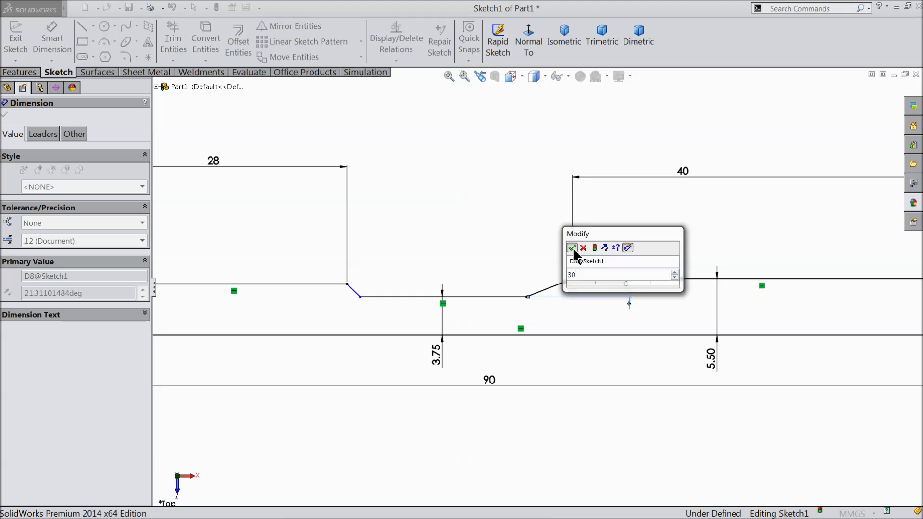
click(573, 249)
Dimension the angle between the left end slope and the baseline as 45° and finish dimensioning
scroll(524, 303, up, 2)
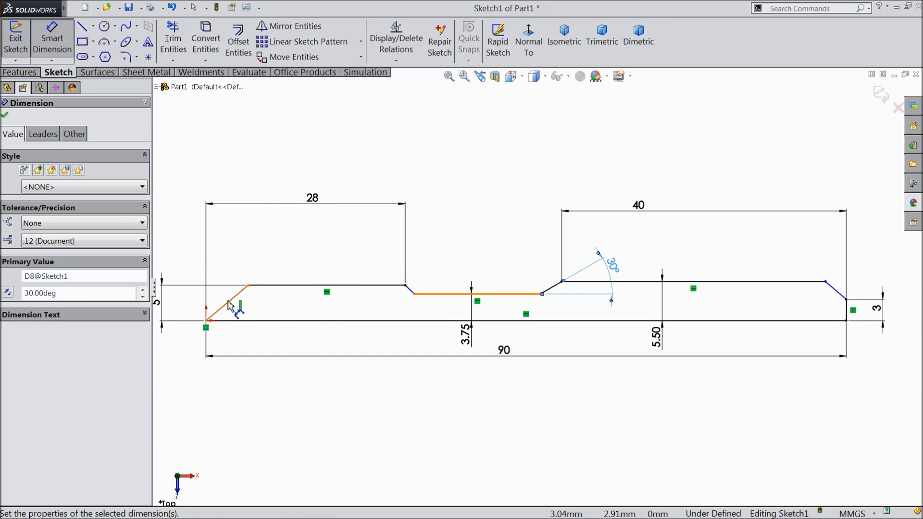
click(228, 306)
click(240, 320)
click(252, 307)
text(45)
click(199, 293)
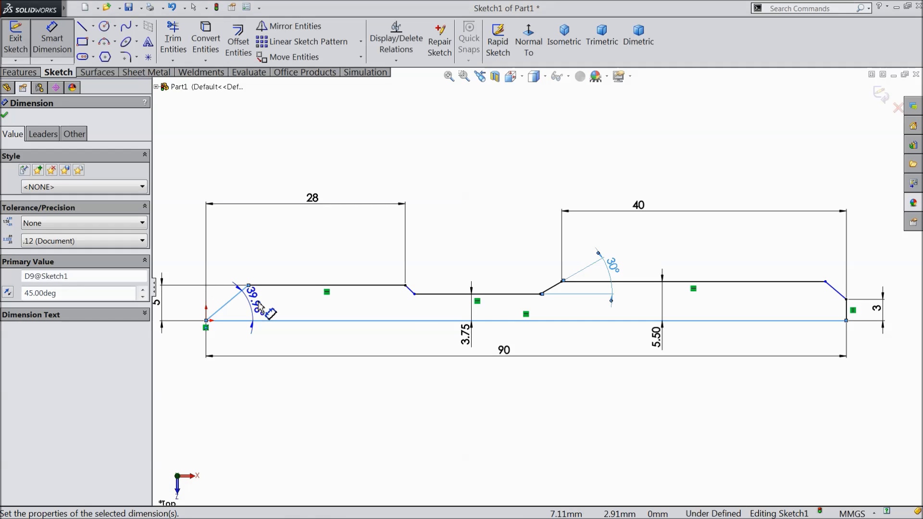
scroll(866, 294, down, 2)
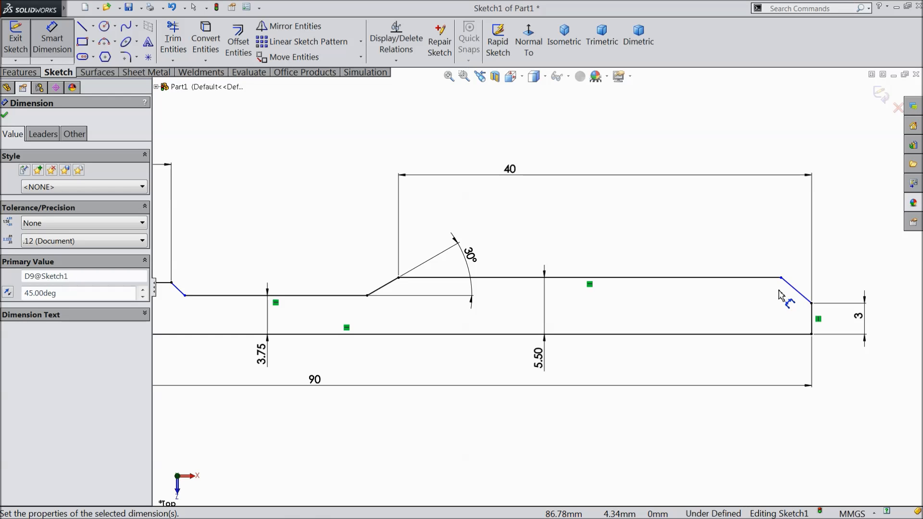
scroll(539, 288, up, 2)
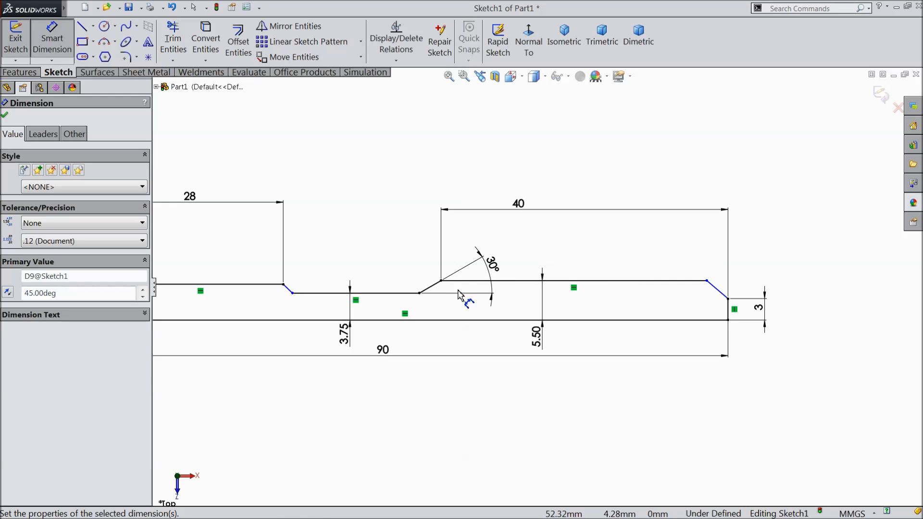
click(6, 115)
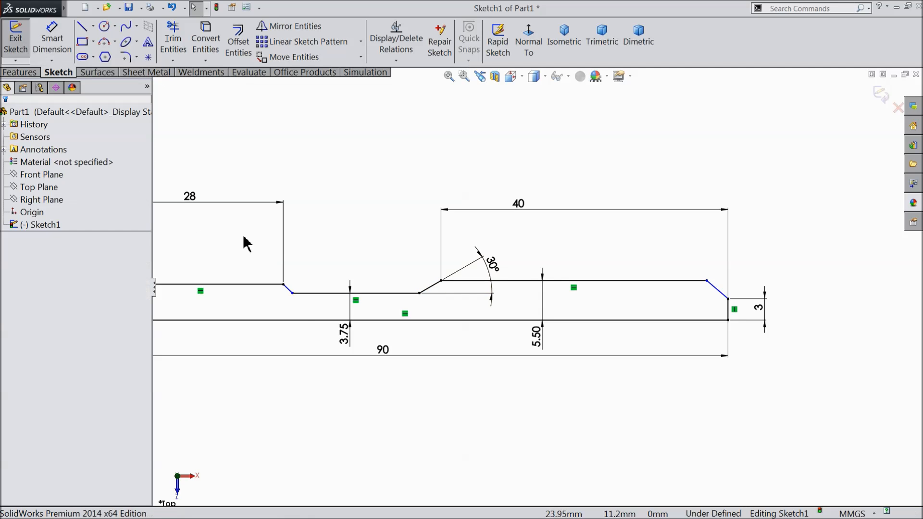
Add a perpendicular relation between the groove's left and right slopes
scroll(288, 279, down, 2)
scroll(354, 324, up, 1)
scroll(355, 323, down, 2)
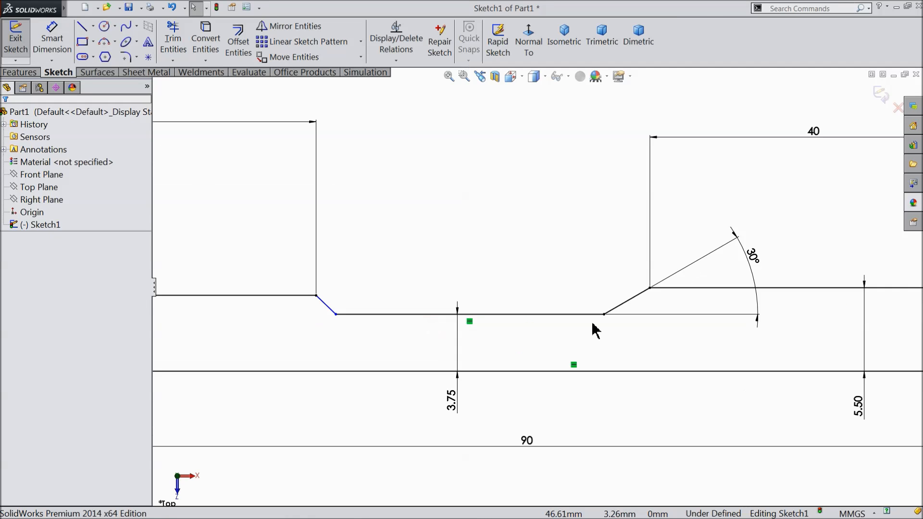
click(627, 305)
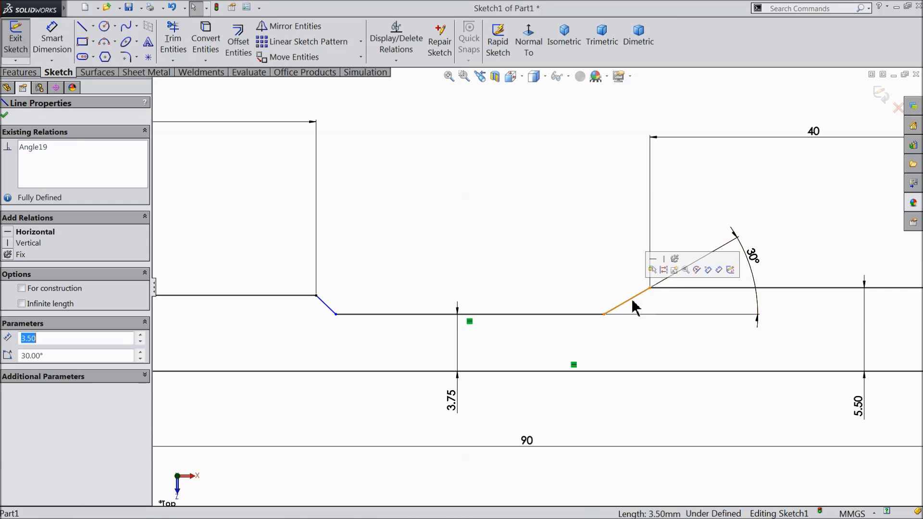
ctrl+click(325, 305)
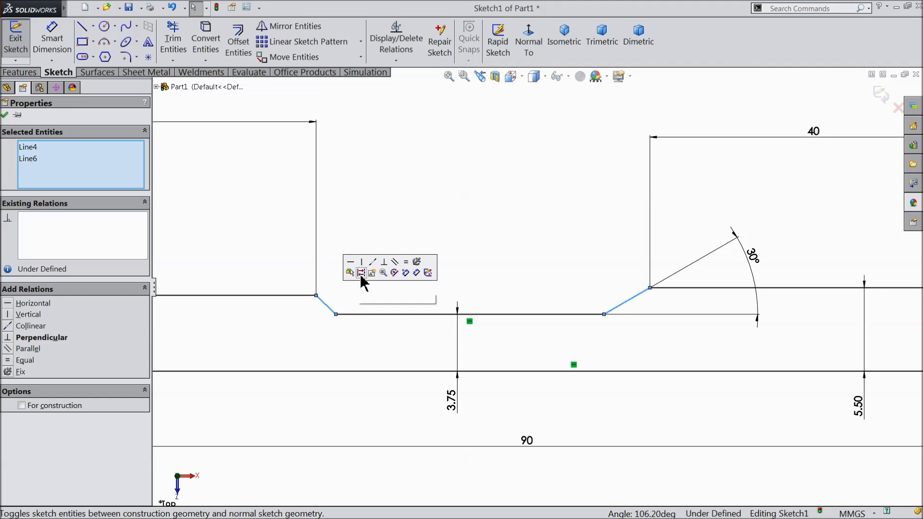
click(385, 262)
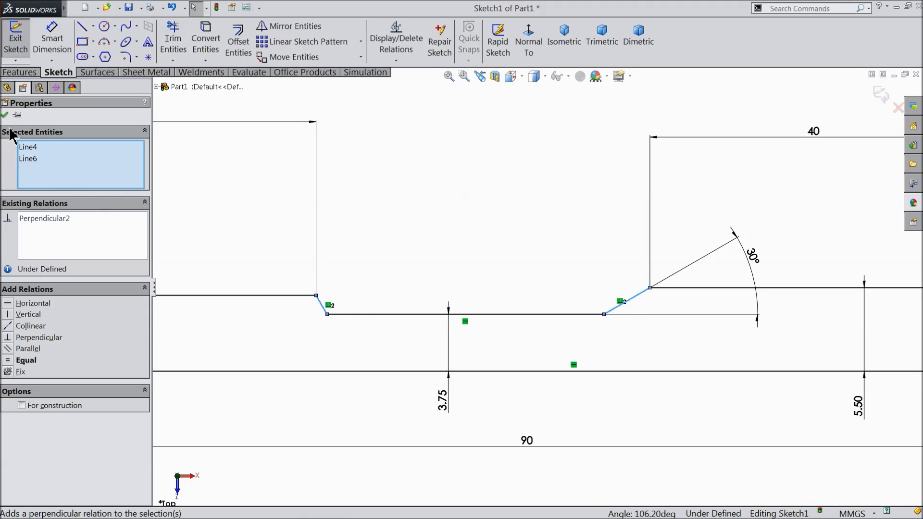
click(4, 115)
Dimension the horizontal distance between the two endpoints of the right chamfer line as 2.5 mm
key(f)
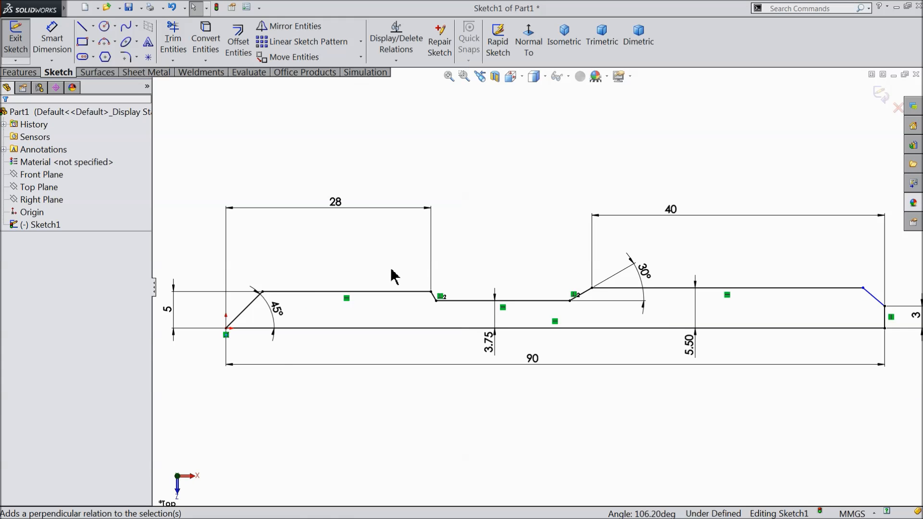
scroll(757, 314, down, 2)
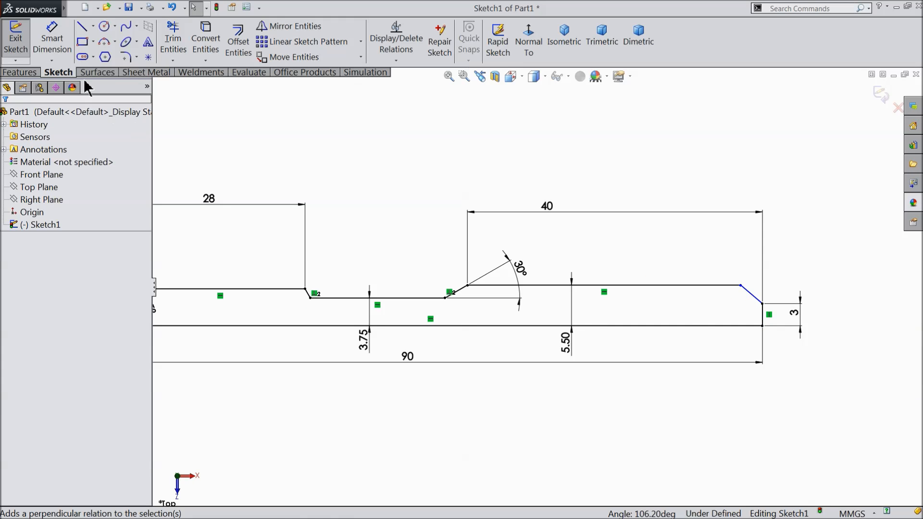
click(54, 42)
scroll(768, 321, down, 2)
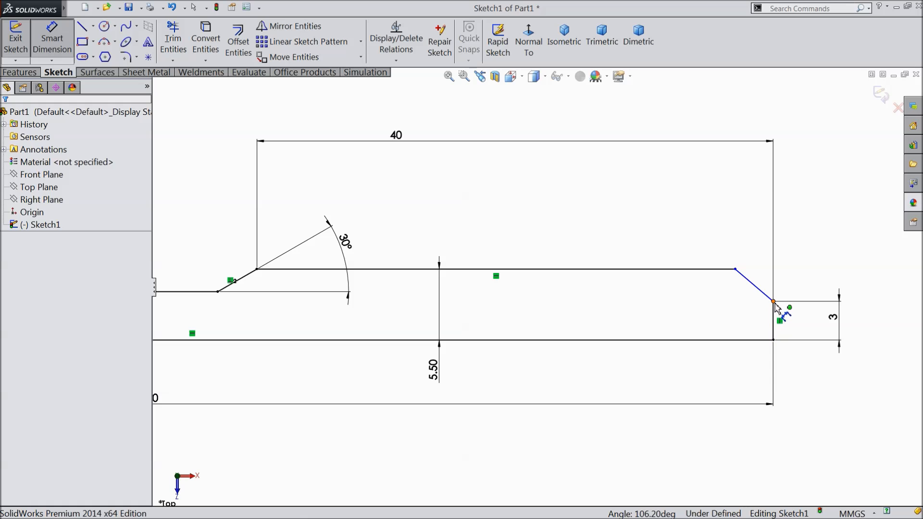
click(774, 303)
click(736, 269)
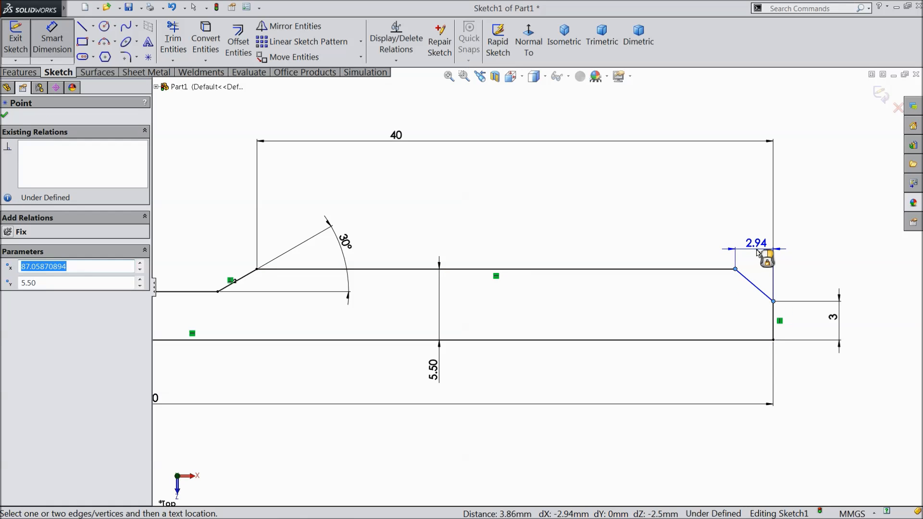
click(757, 253)
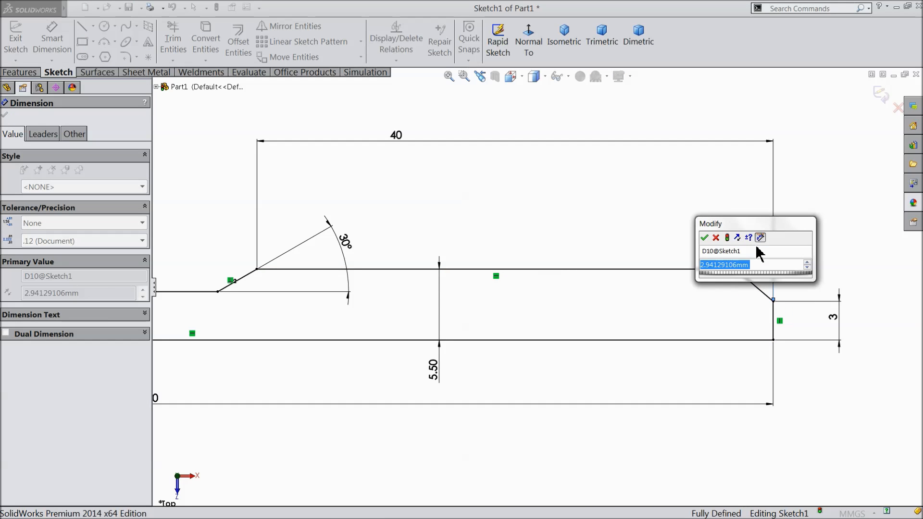
text(2.5)
key(Return)
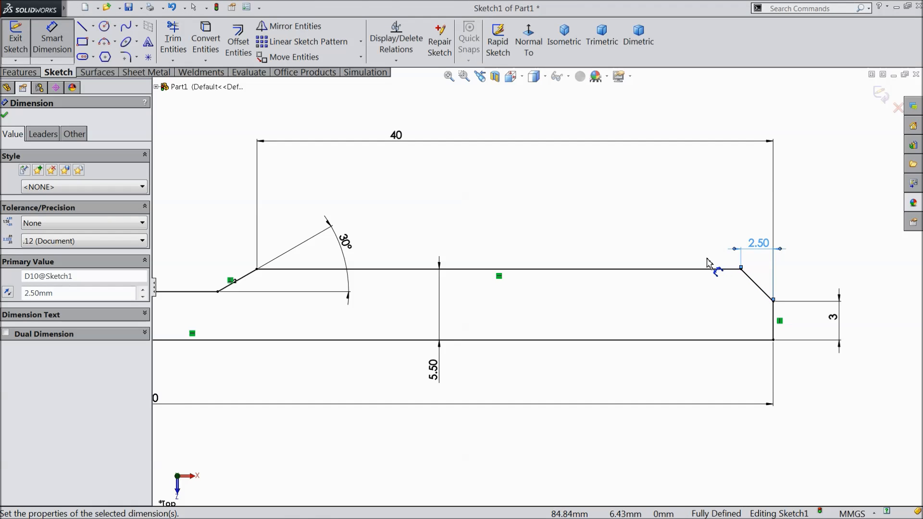
click(5, 115)
Revolve the closed profile 360° about its 90 mm baseline into a solid shaft
scroll(412, 270, up, 4)
scroll(399, 296, down, 1)
scroll(400, 299, down, 2)
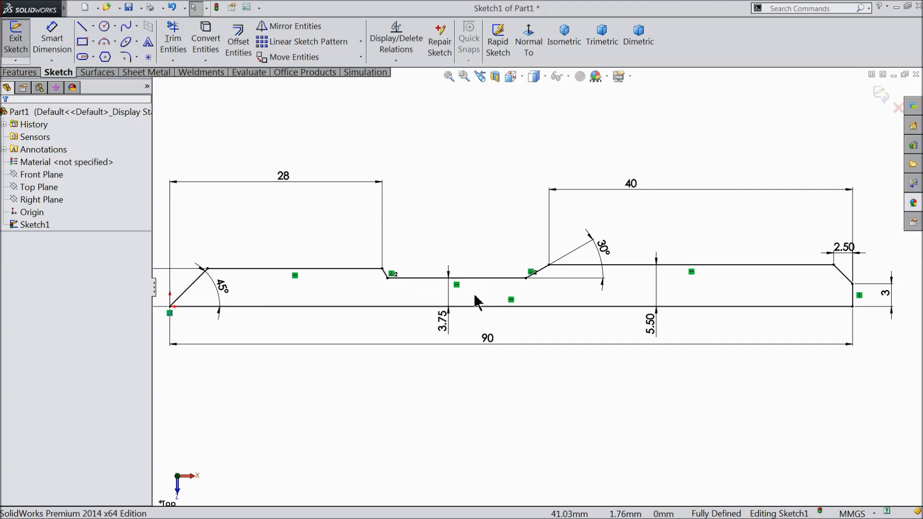
click(25, 73)
click(72, 45)
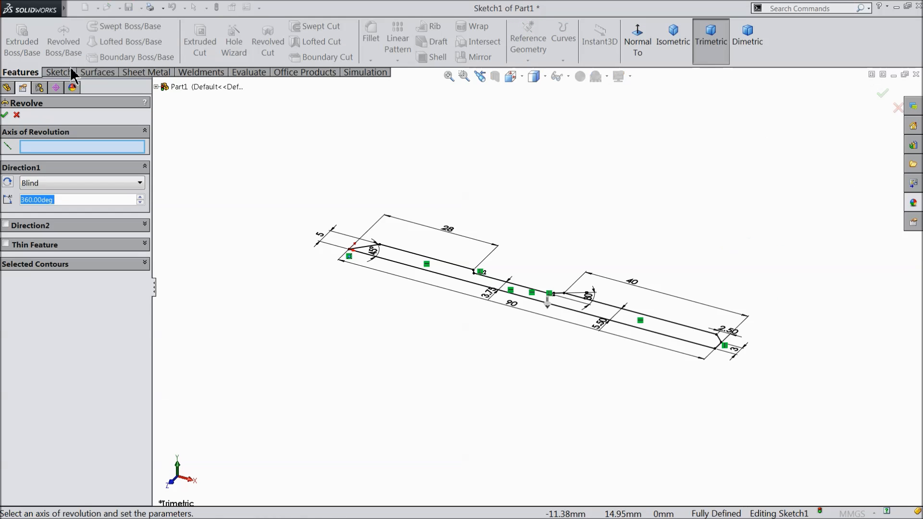
scroll(570, 313, down, 2)
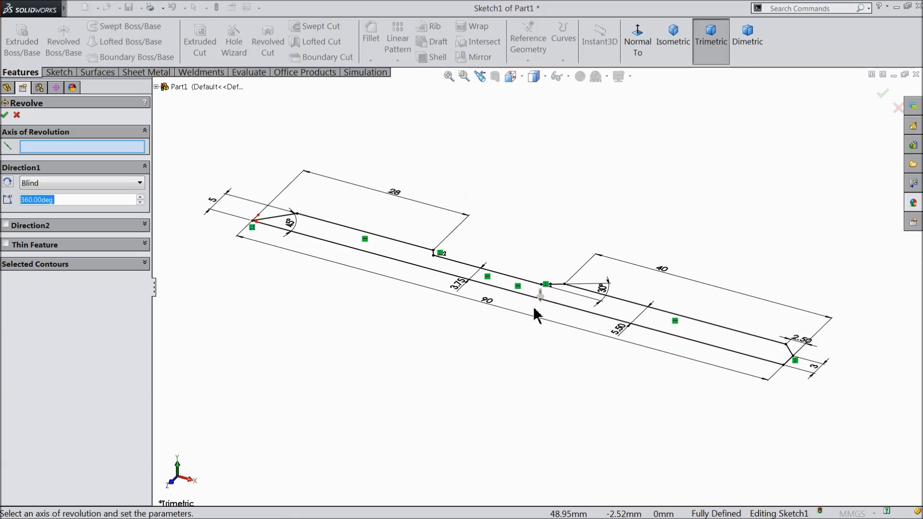
click(492, 287)
scroll(484, 288, down, 2)
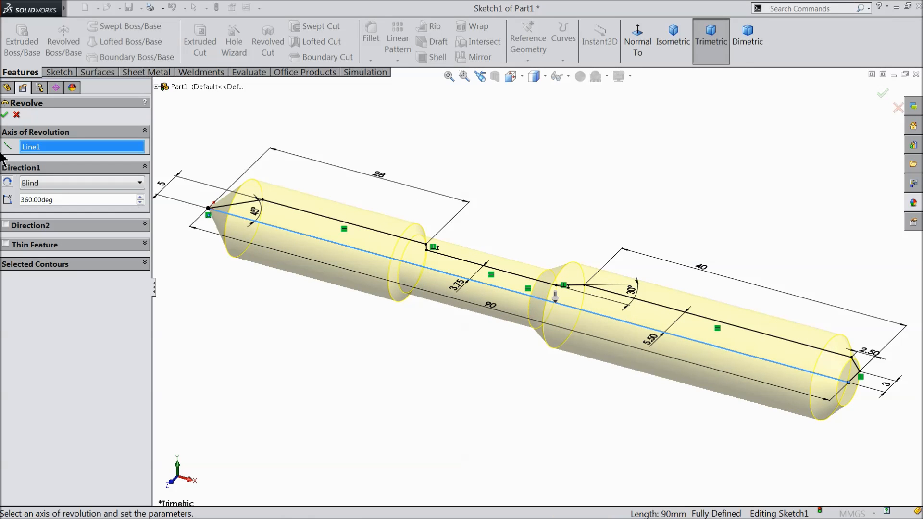
click(5, 116)
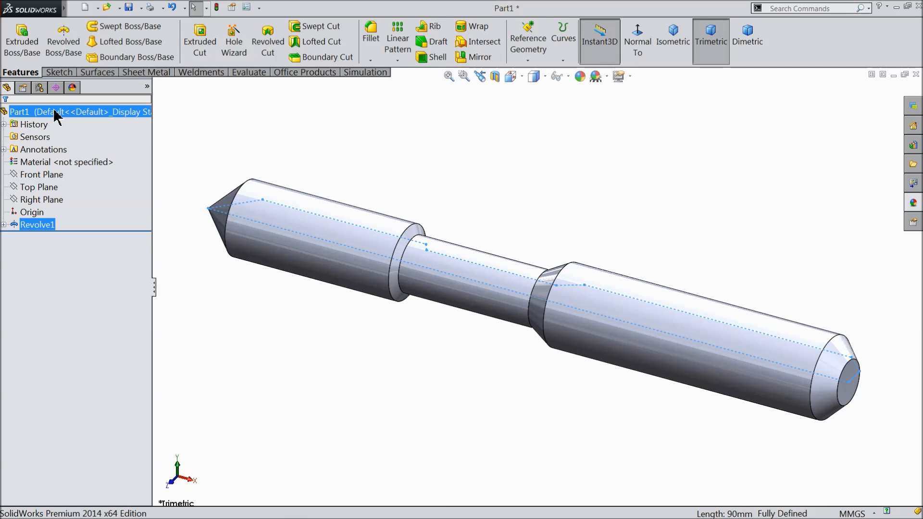
Apply the machined steel appearance to the whole part
click(67, 114)
click(913, 203)
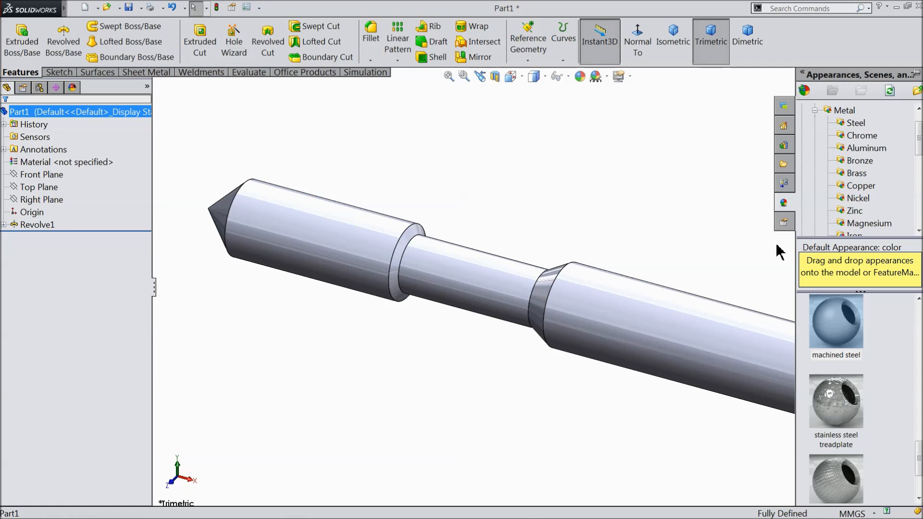
drag(838, 327, 778, 325)
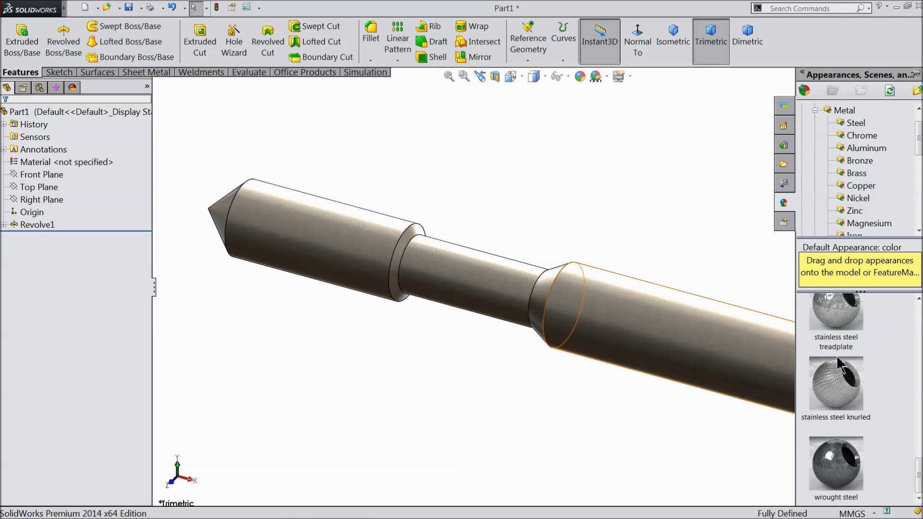
Browse the steel appearances and apply satin finish stainless steel to the part
scroll(837, 356, up, 3)
scroll(840, 364, up, 3)
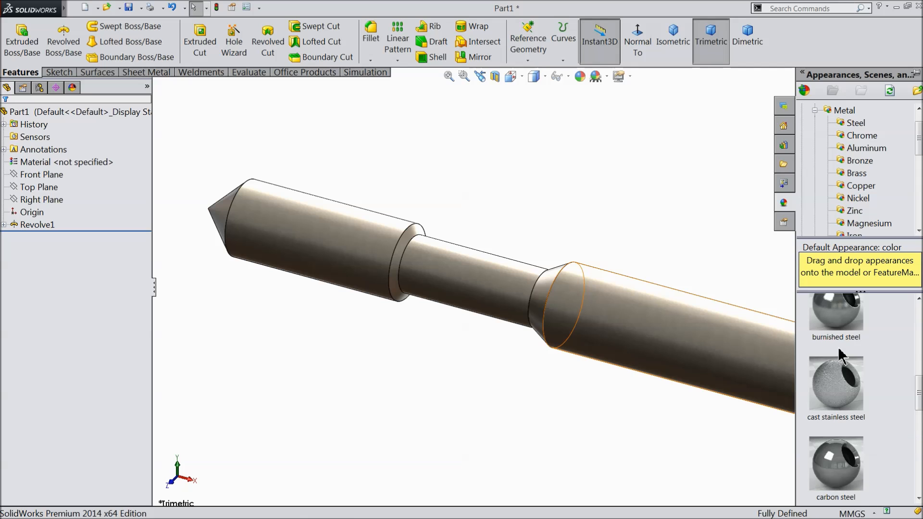
scroll(841, 356, up, 2)
mouse_move(842, 356)
scroll(840, 357, up, 2)
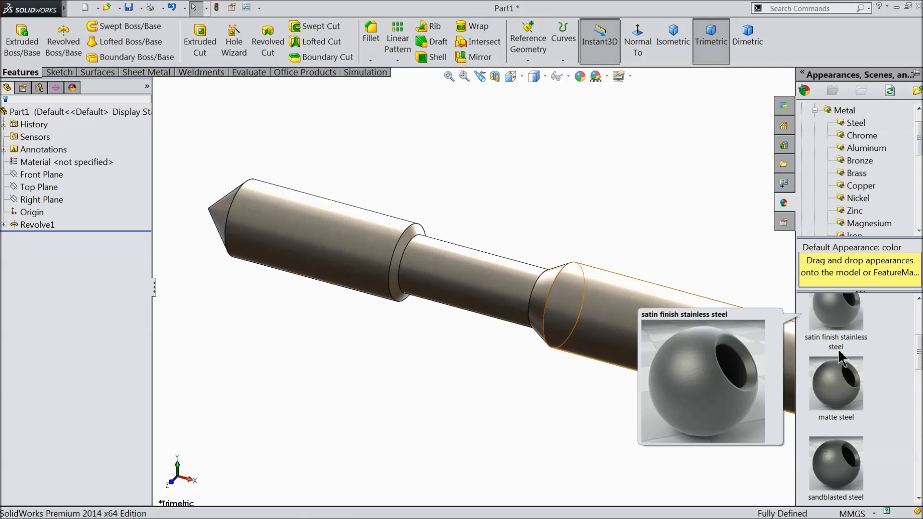
scroll(840, 352, up, 2)
mouse_move(655, 282)
middle_down()
mouse_move(701, 316)
mouse_move(646, 316)
mouse_move(683, 337)
middle_up()
scroll(835, 356, up, 1)
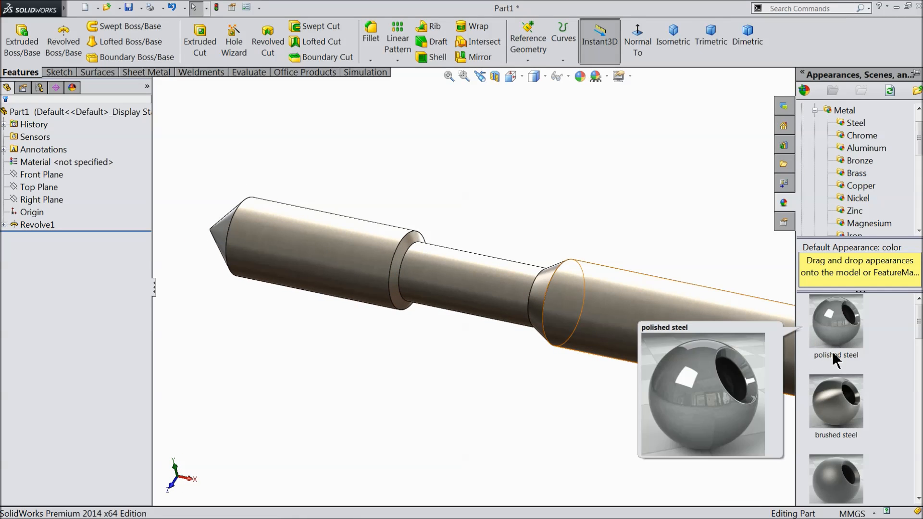
scroll(837, 390, down, 2)
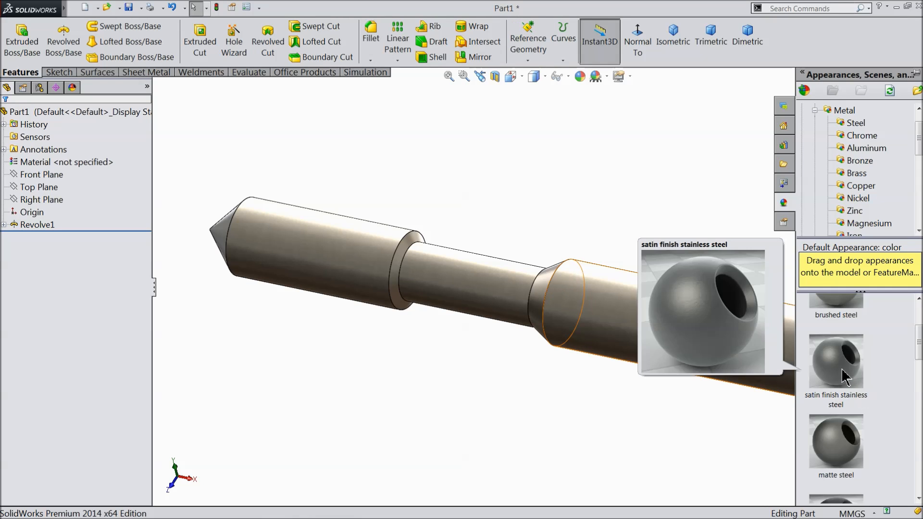
double_click(843, 379)
mouse_move(725, 347)
middle_down()
mouse_move(660, 334)
mouse_move(716, 350)
middle_up()
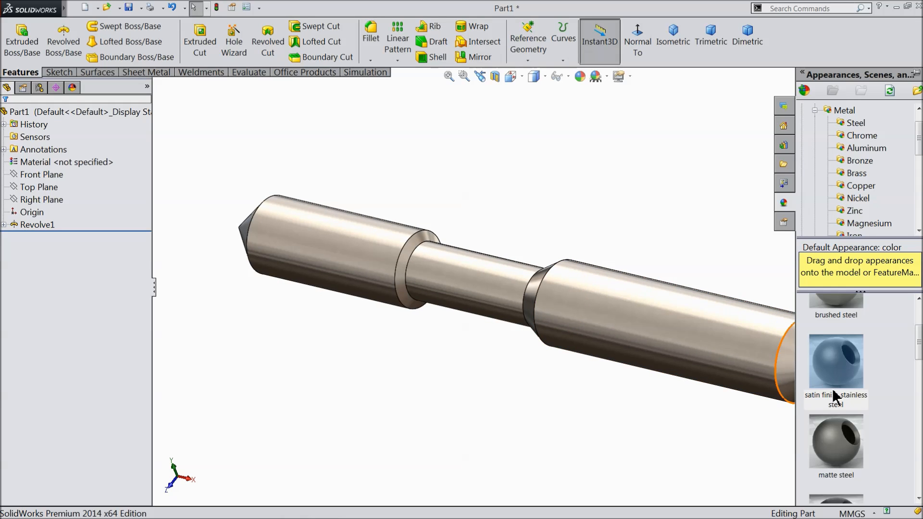
Apply the machined steel appearance to the part again, replacing the satin finish, and return to the model
scroll(836, 397, down, 1)
scroll(837, 398, down, 1)
scroll(836, 398, down, 3)
scroll(835, 378, down, 3)
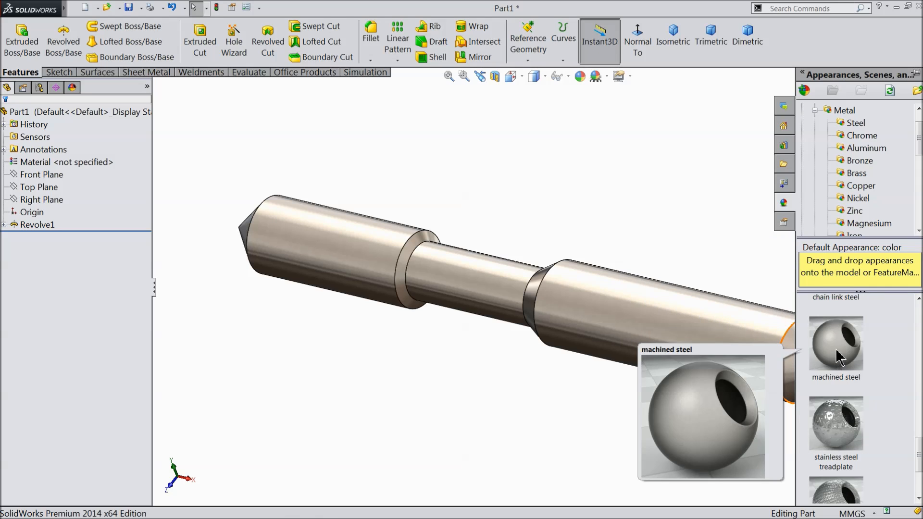
click(836, 358)
middle_drag(597, 239, 637, 334)
click(310, 288)
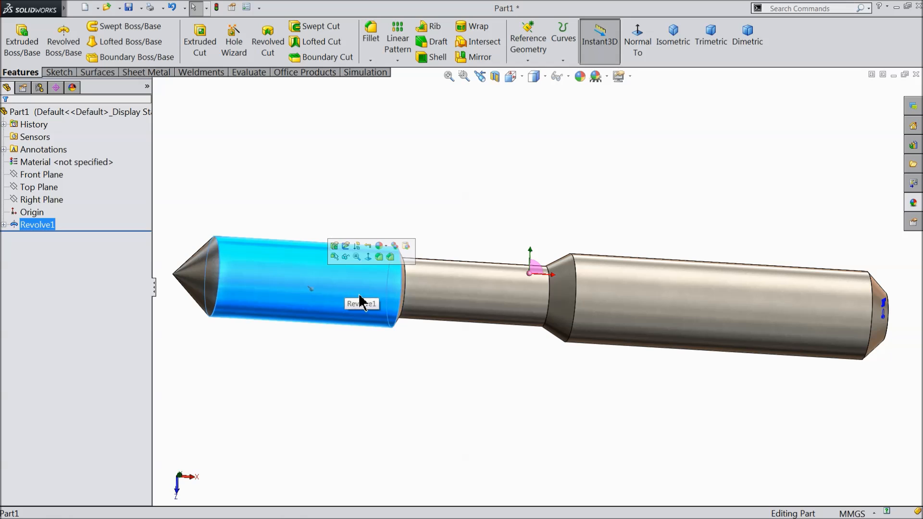
On the Top Plane, sketch a line about 31 mm long from the cone tip along the shaft and make it horizontal
click(27, 193)
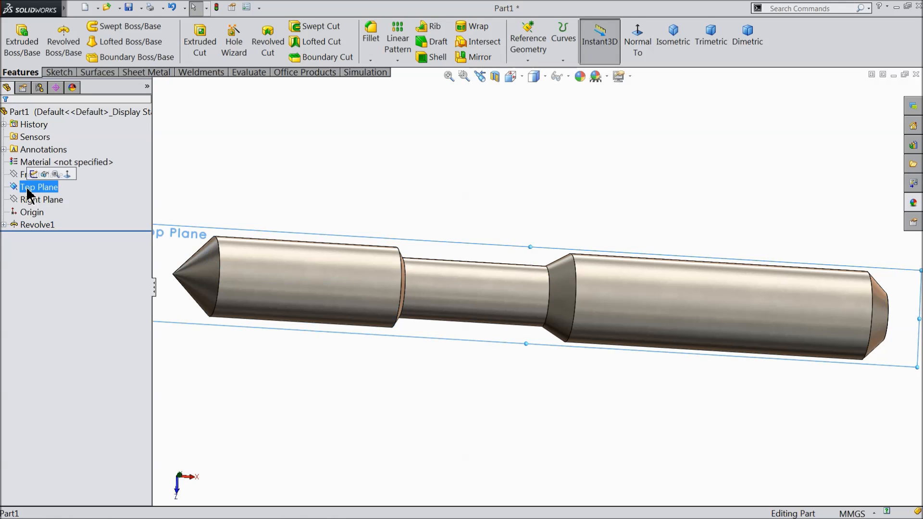
click(60, 178)
click(649, 58)
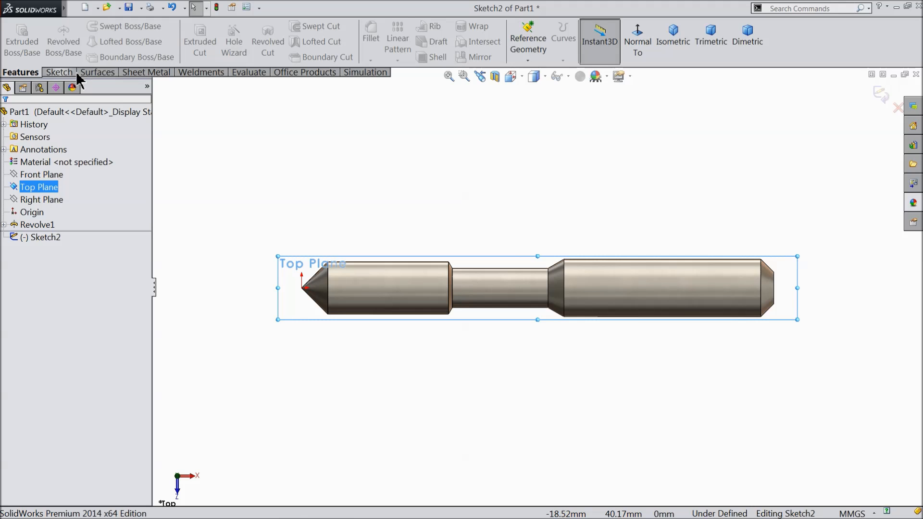
click(58, 72)
click(82, 26)
scroll(340, 324, down, 4)
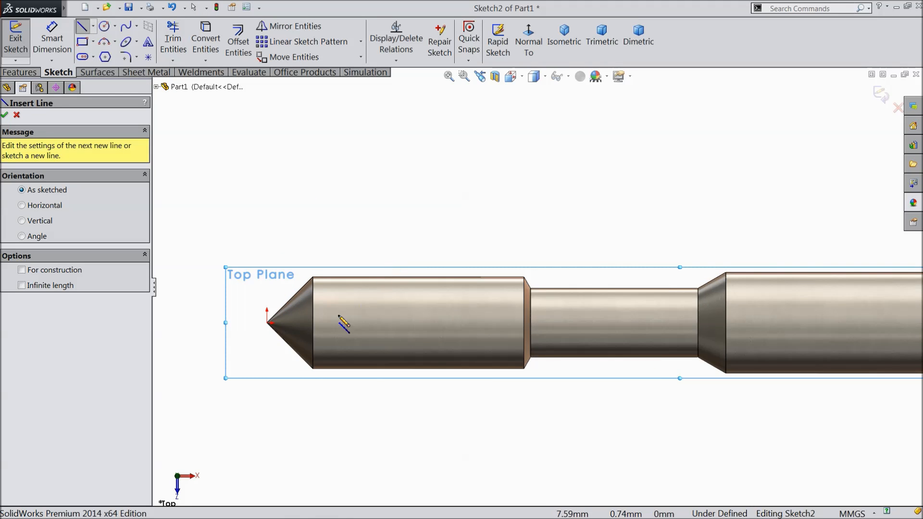
drag(296, 320, 707, 313)
right_click(706, 314)
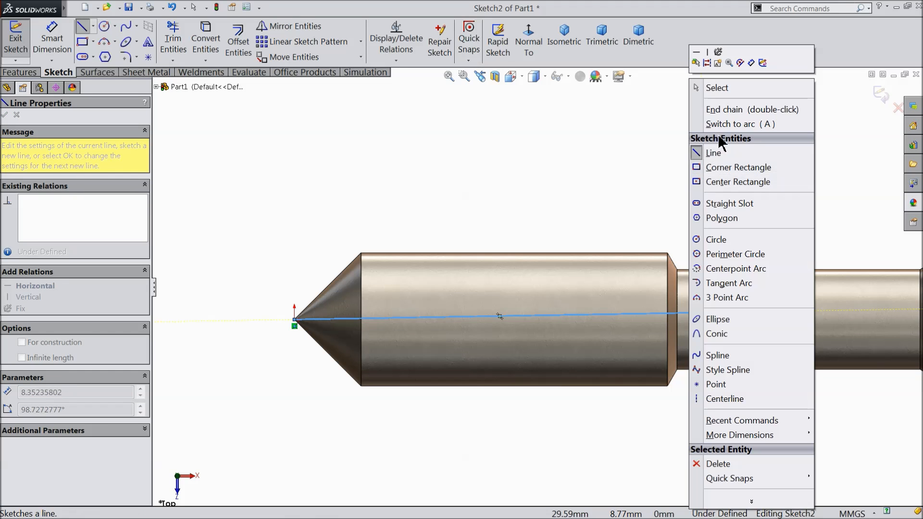
click(708, 86)
click(538, 312)
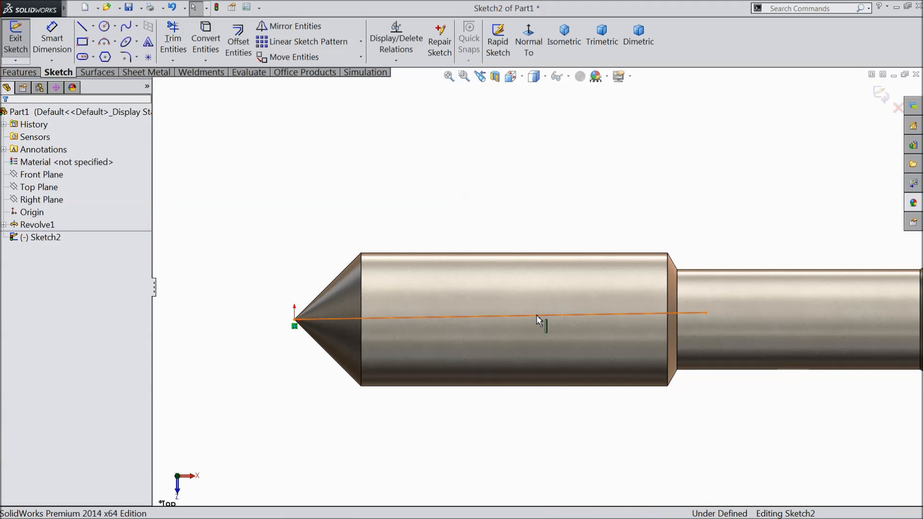
click(562, 276)
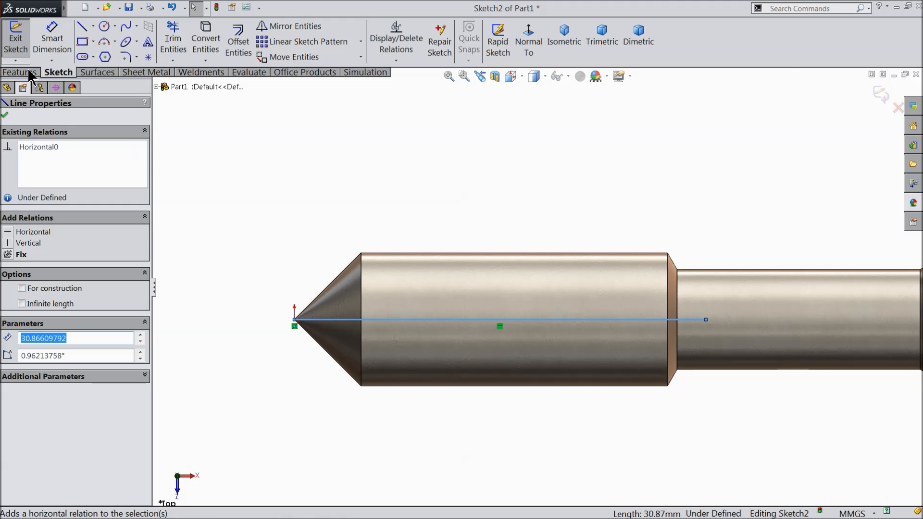
Dimension the axial line's length as 30 mm and exit the sketch
click(51, 38)
click(483, 318)
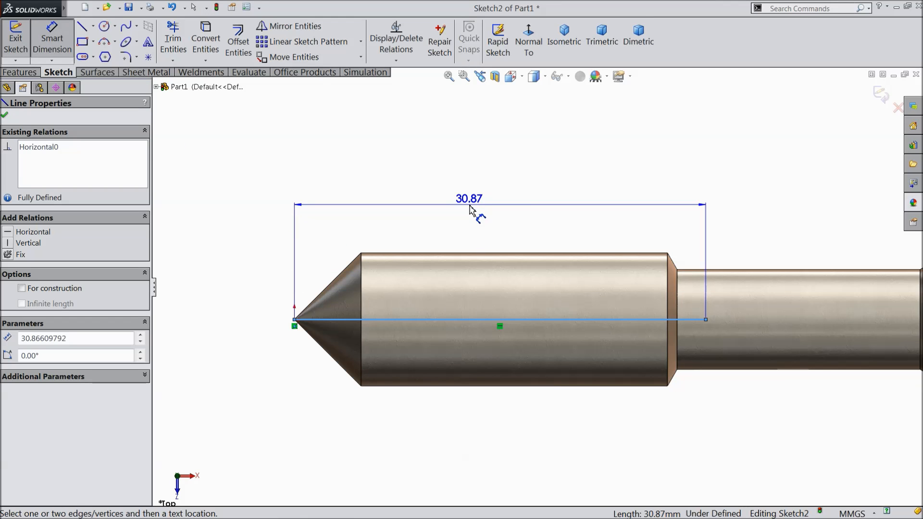
click(474, 212)
text(30)
click(418, 194)
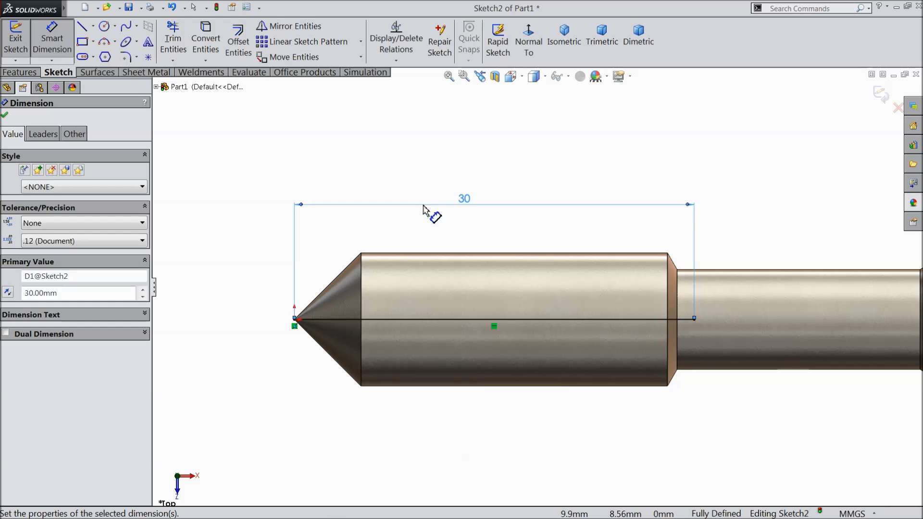
click(882, 94)
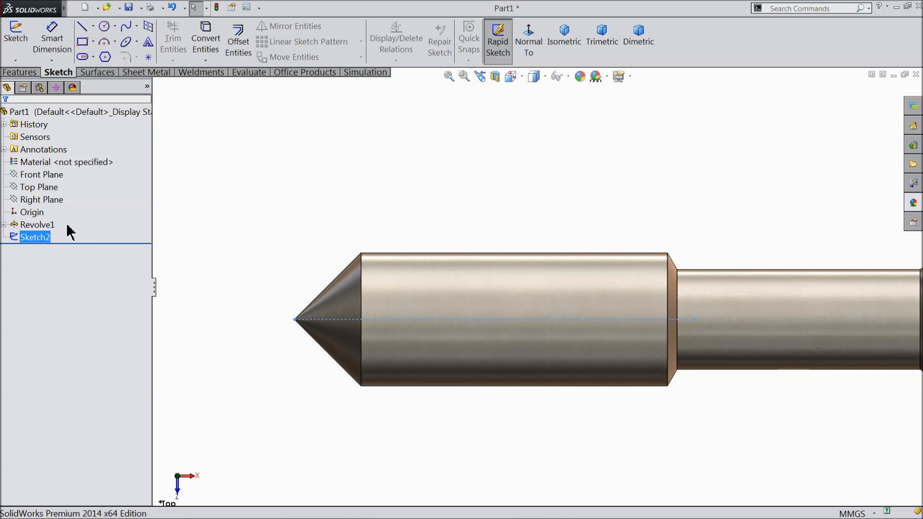
In a new Top Plane sketch, draw a 5 mm horizontal centerline from the cone's upper shoulder and a vertical centerline from its end to the tip
click(20, 192)
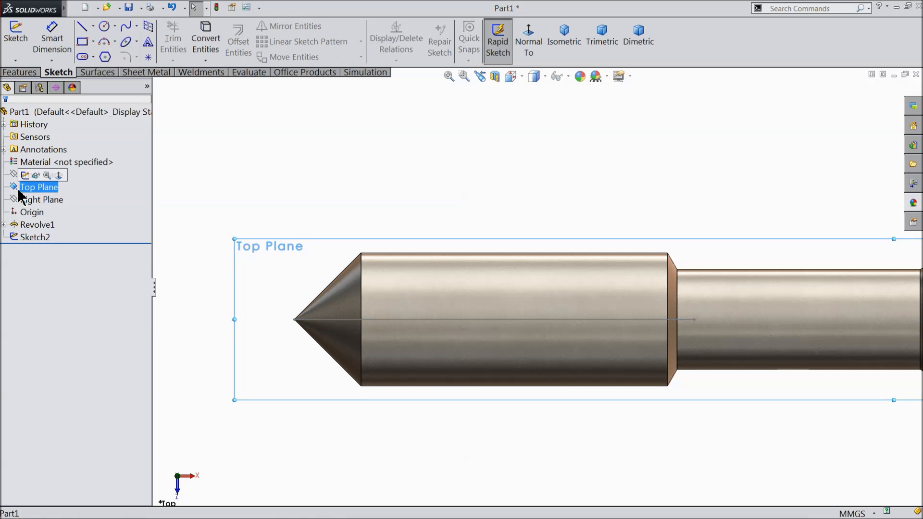
click(25, 177)
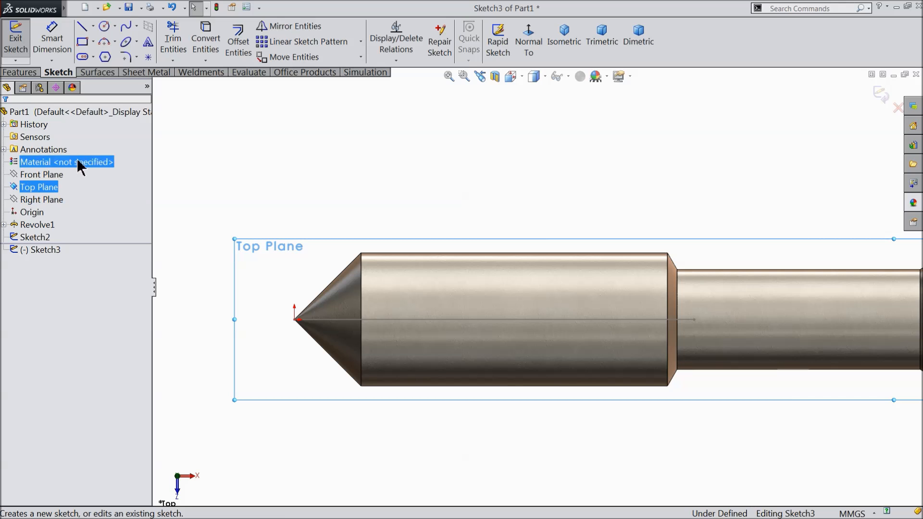
click(93, 27)
click(103, 54)
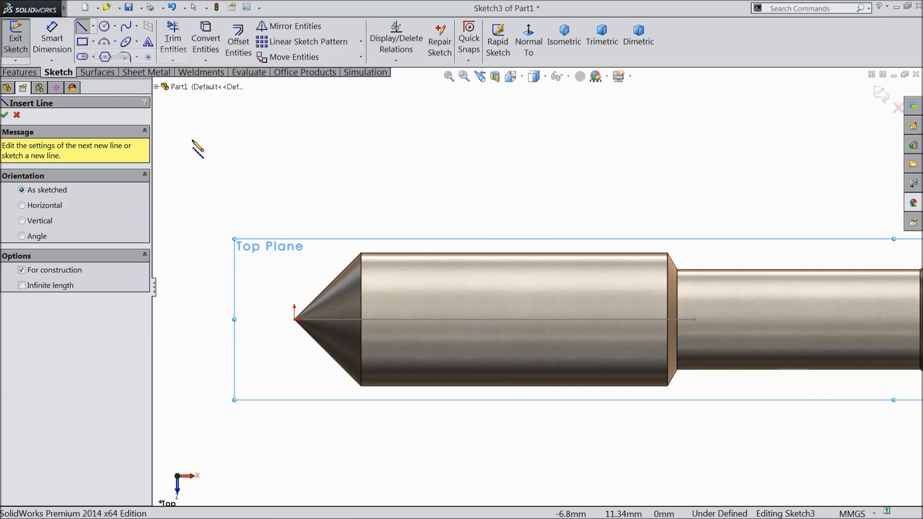
scroll(298, 322, down, 4)
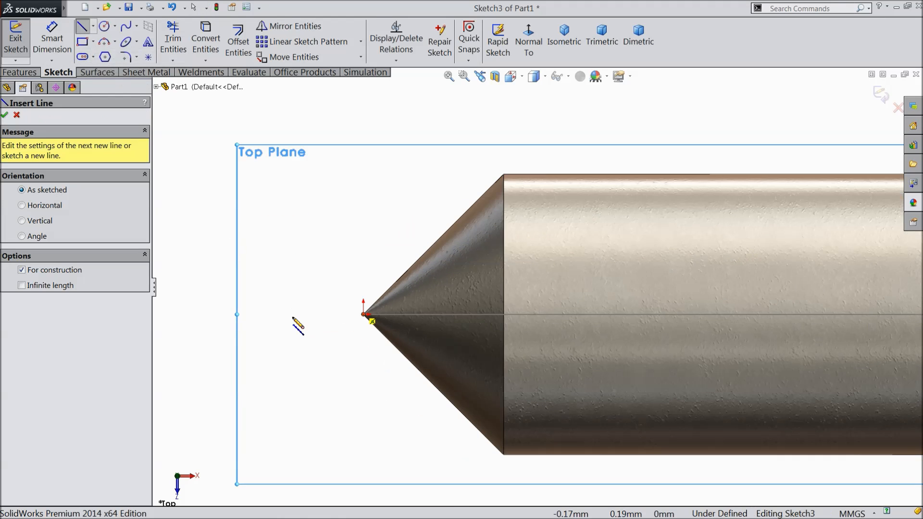
click(504, 175)
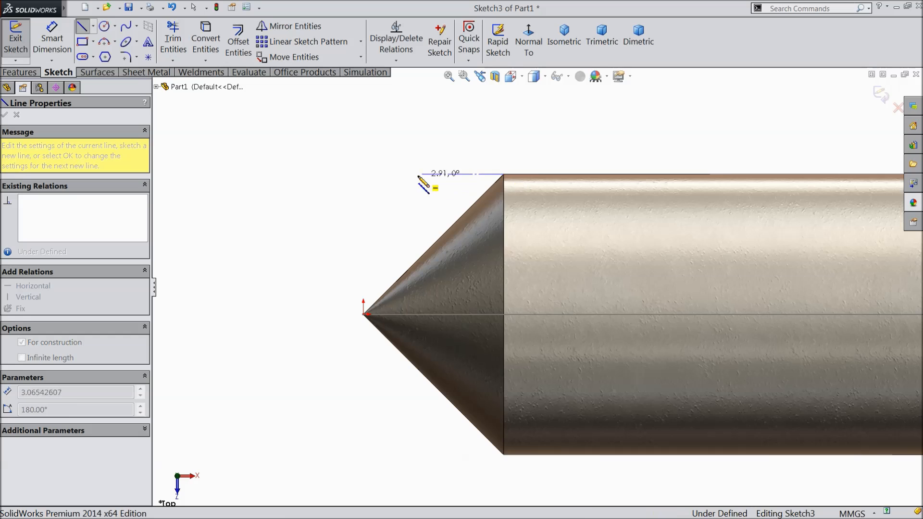
click(363, 175)
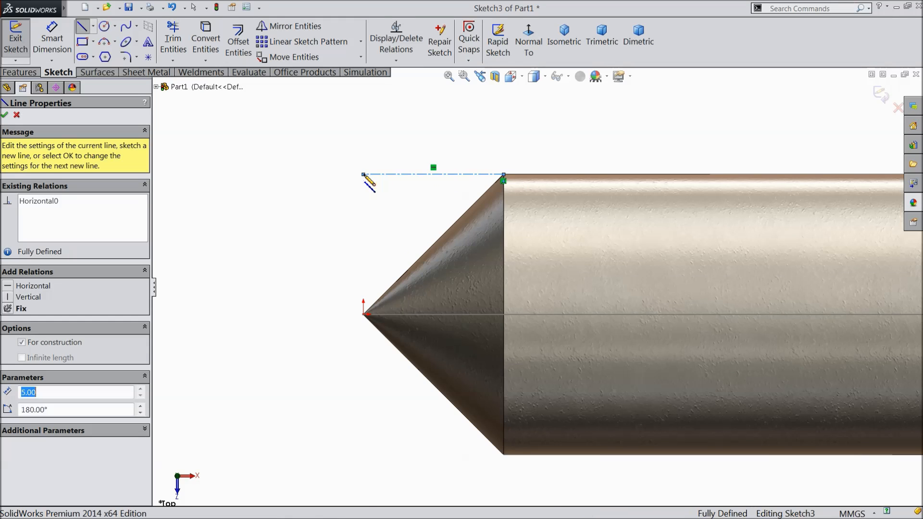
click(364, 315)
right_click(278, 252)
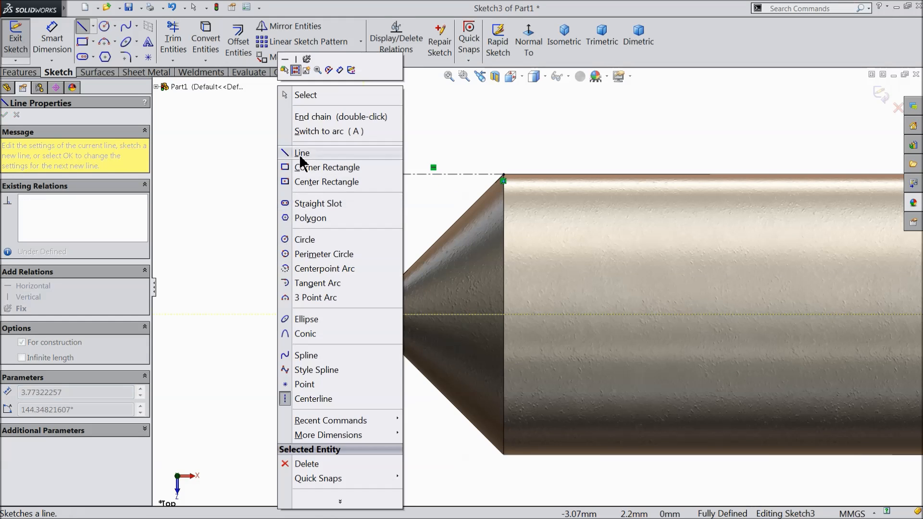
click(308, 95)
scroll(417, 200, down, 5)
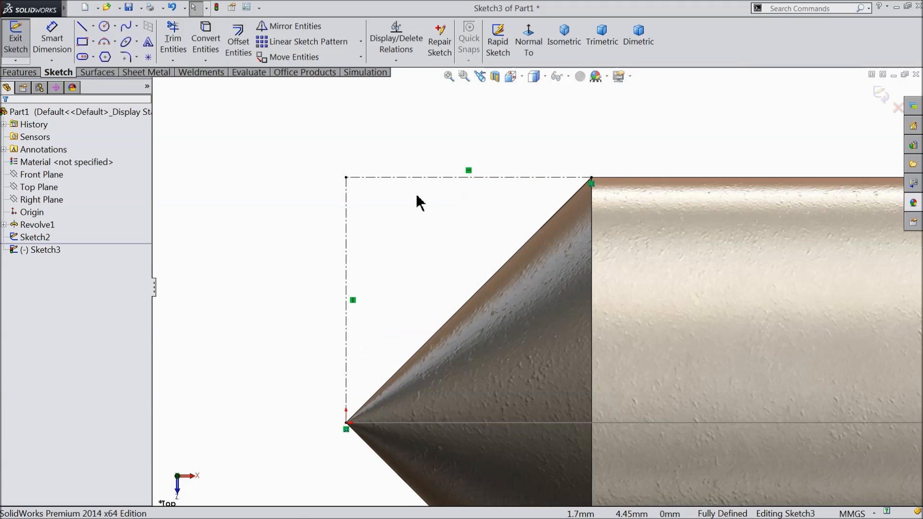
Sketch an inverted triangle of centerlines with a horizontal upper side, slanted sides about 1.9 mm long, and its lower vertex on the vertical centerline
click(93, 26)
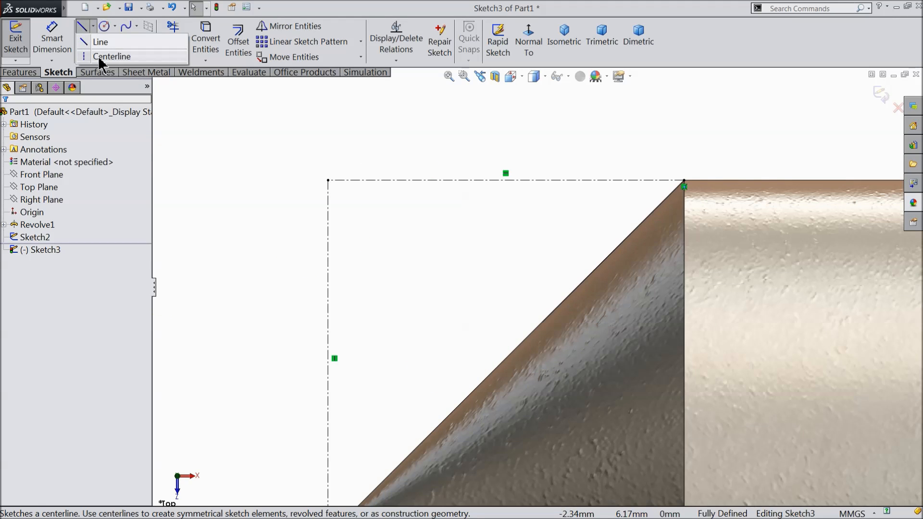
click(111, 56)
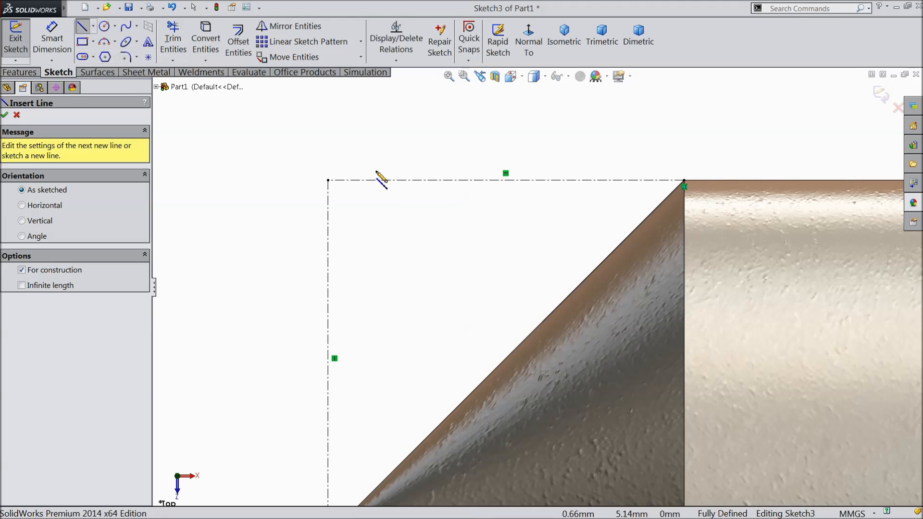
click(266, 119)
click(270, 139)
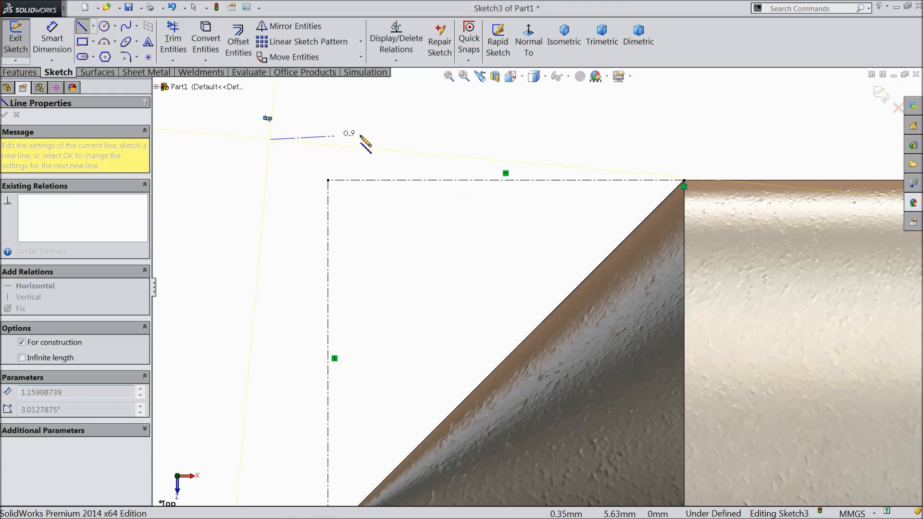
click(393, 139)
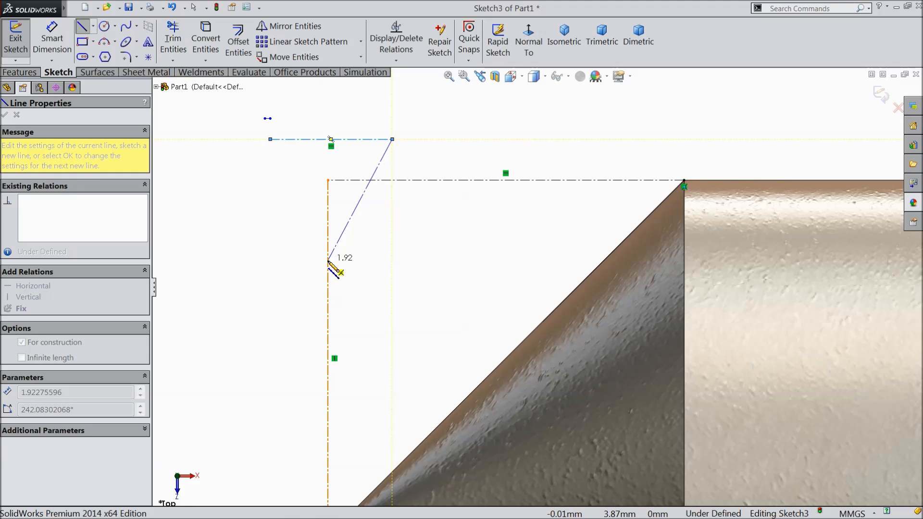
click(328, 260)
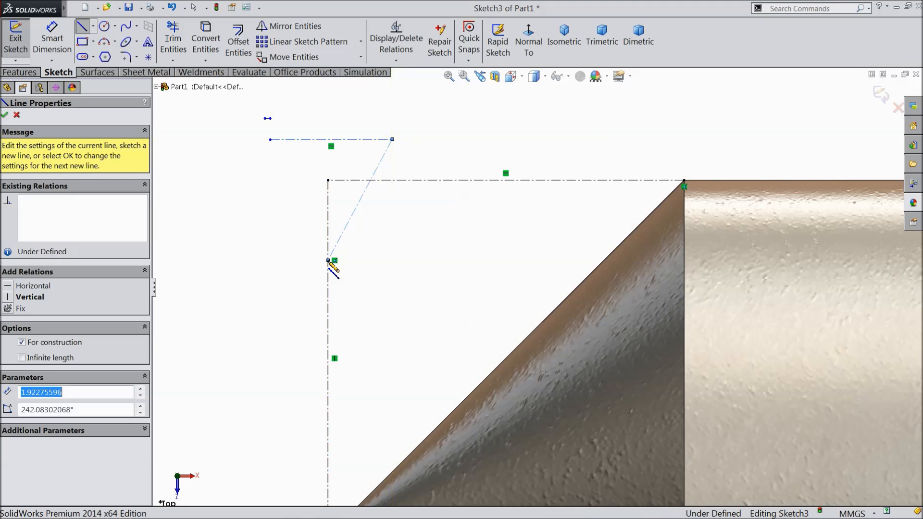
click(270, 139)
right_click(230, 154)
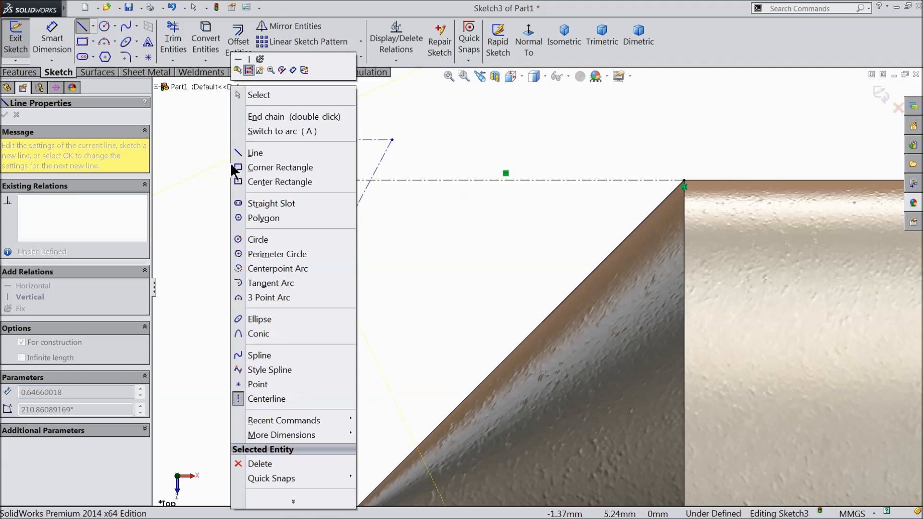
click(264, 96)
Delete the stray short centerline above the triangle's upper left corner
scroll(272, 125, down, 4)
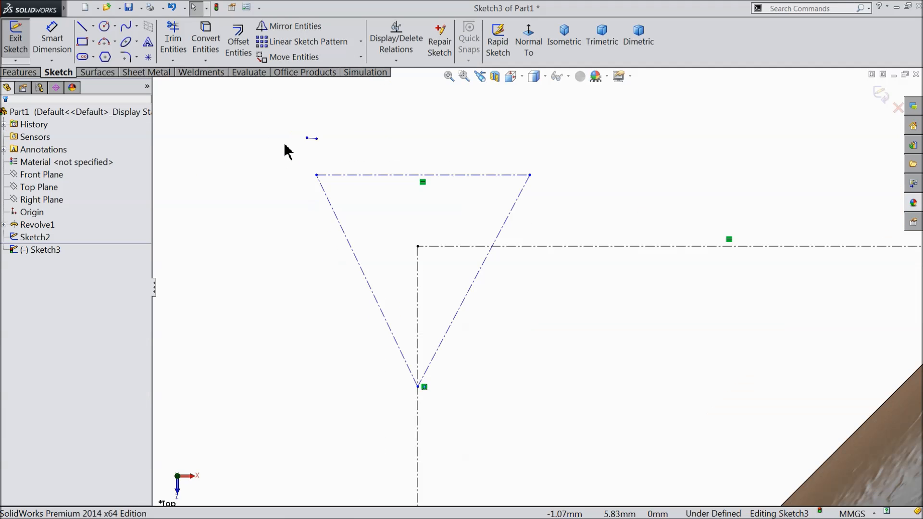
click(311, 139)
key(Delete)
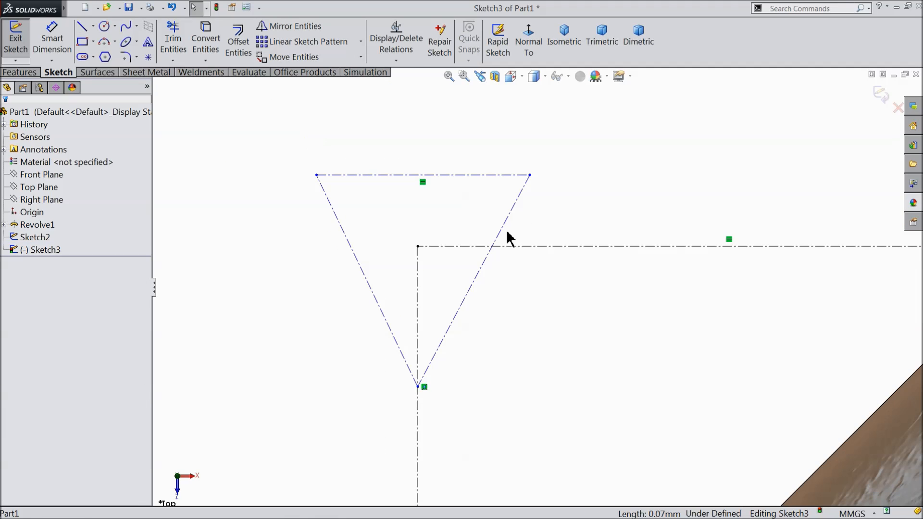
Dimension the angle between the triangle's two slanted sides as 60°
scroll(505, 243, down, 2)
click(52, 38)
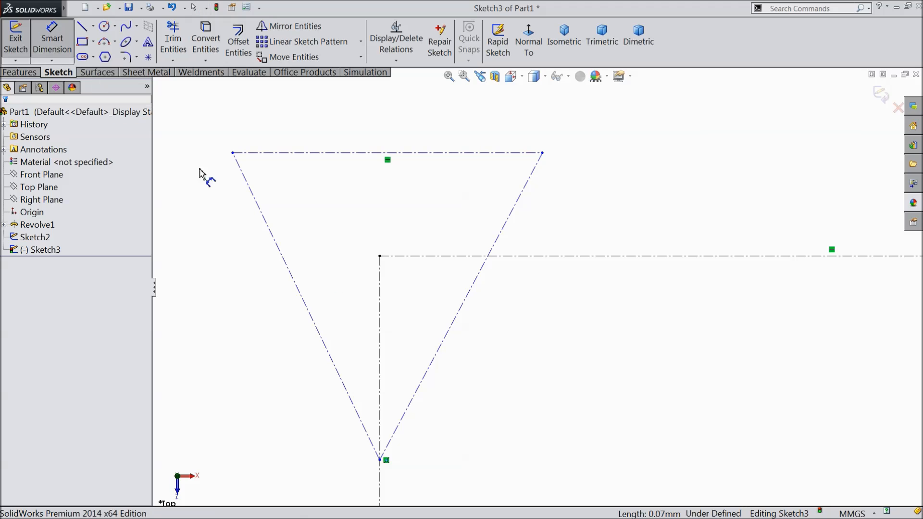
click(441, 342)
click(326, 347)
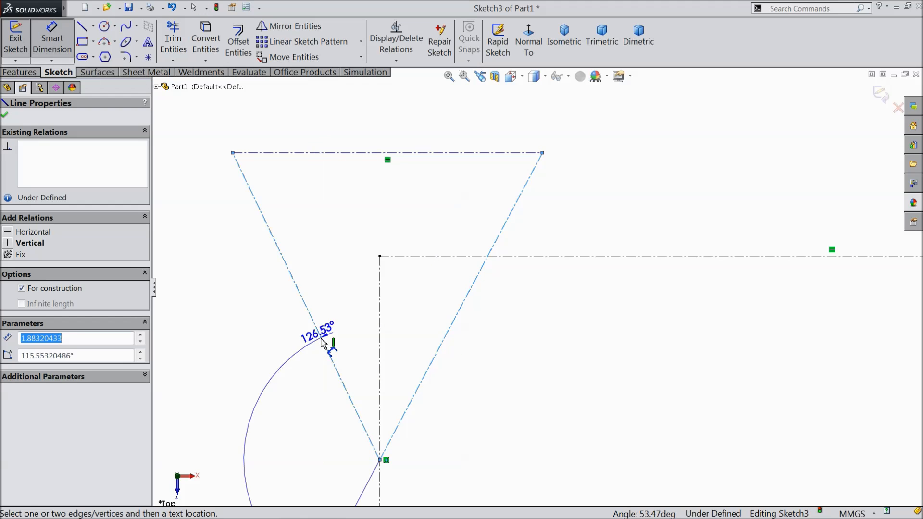
click(382, 231)
text(60)
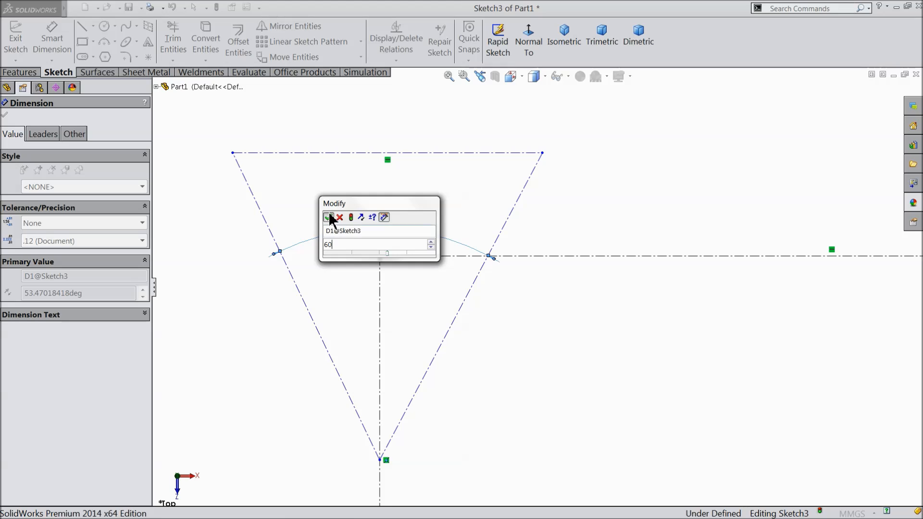
click(329, 215)
Dimension the angle between the triangle's horizontal upper side and its left slanted side as 60°
click(250, 153)
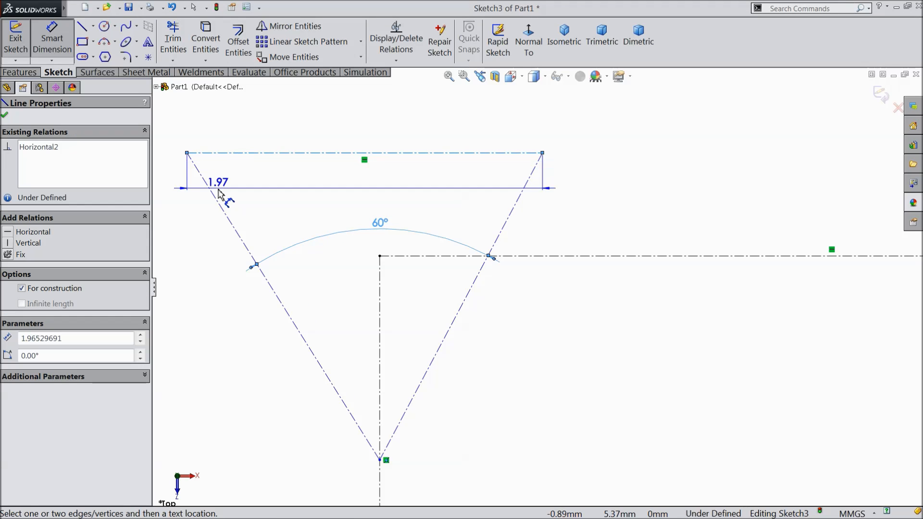
click(218, 200)
click(239, 195)
text(60)
click(187, 179)
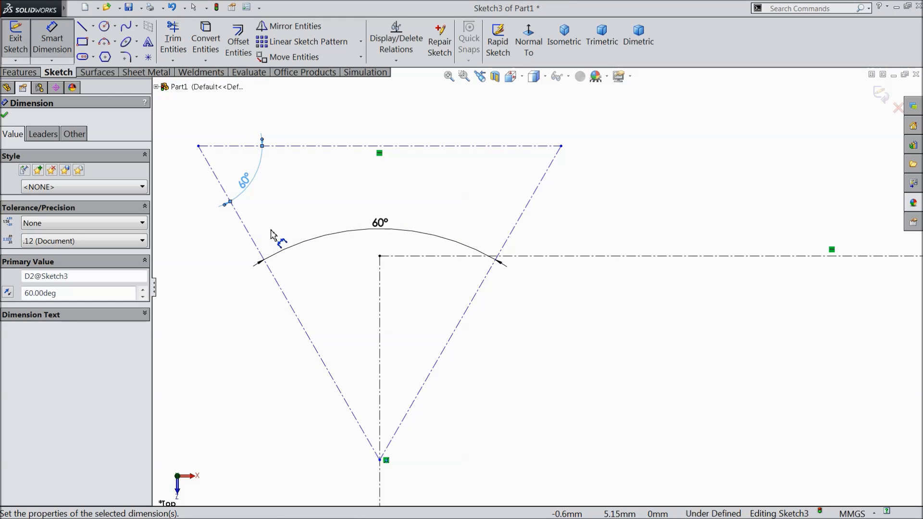
click(5, 115)
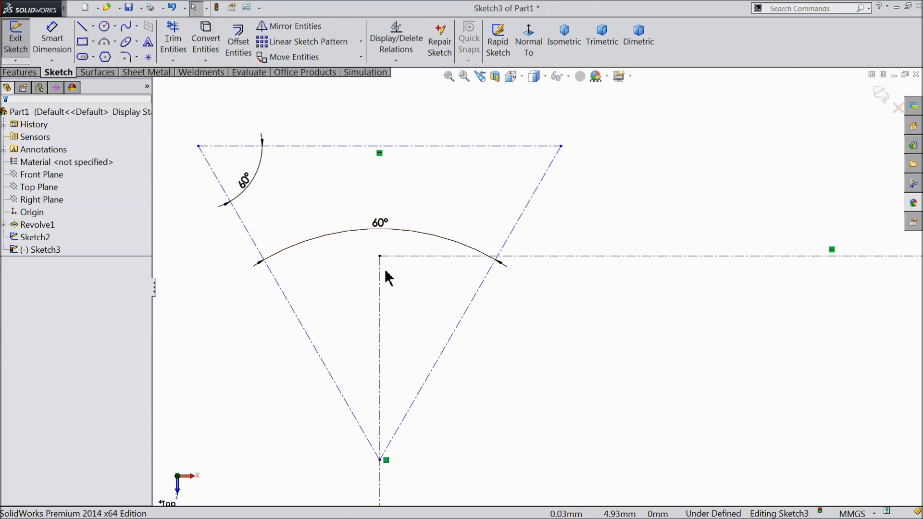
click(380, 287)
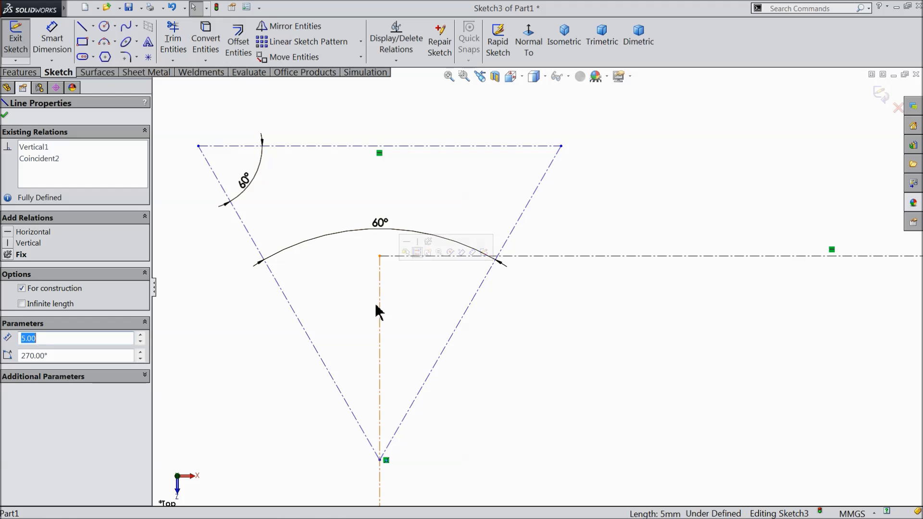
ctrl+click(472, 301)
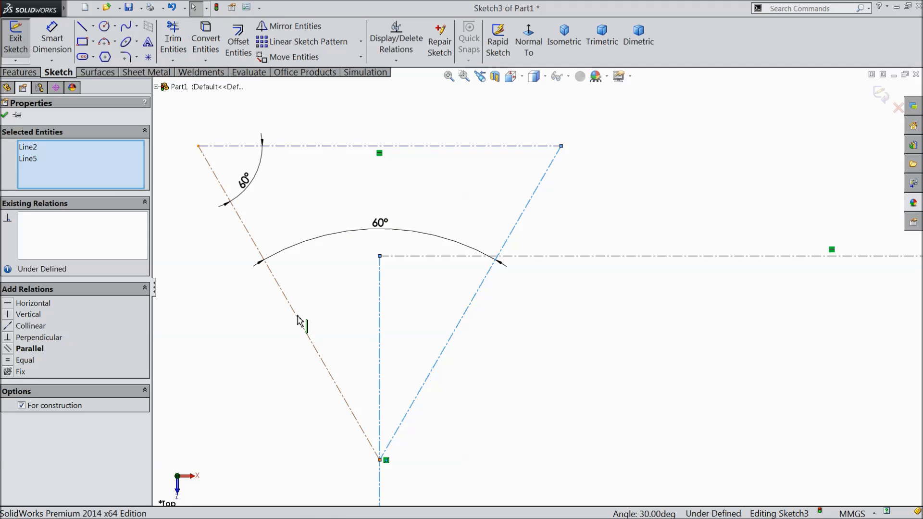
ctrl+click(298, 320)
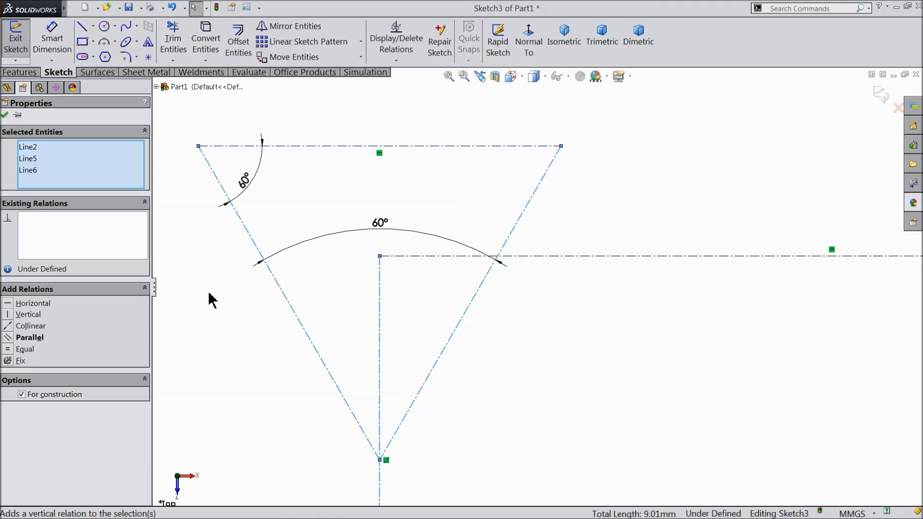
click(224, 295)
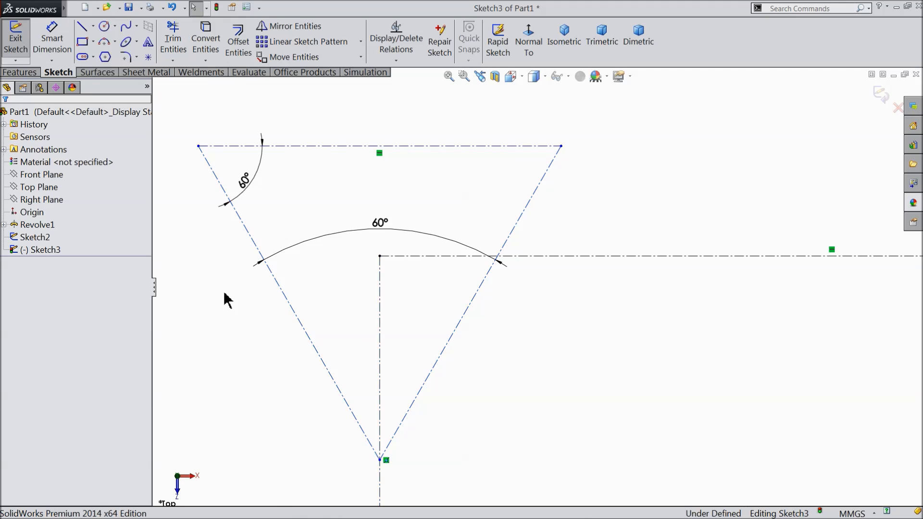
click(469, 313)
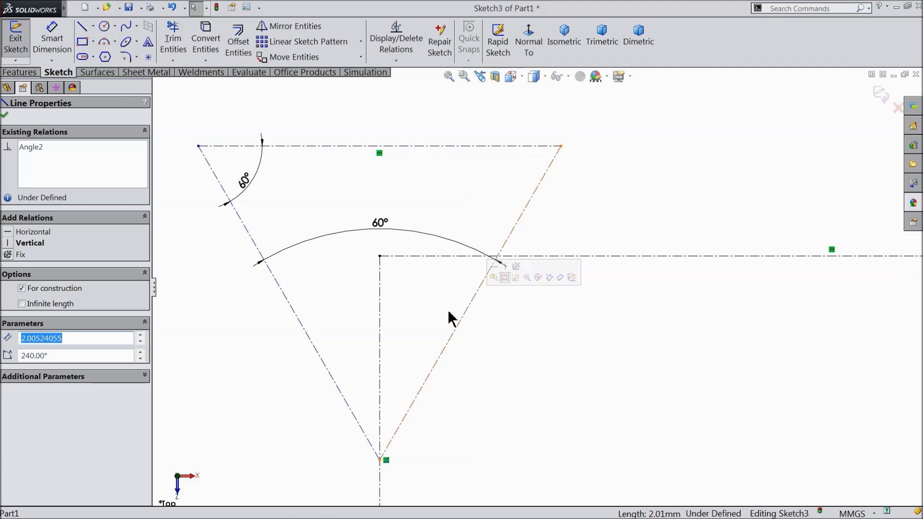
ctrl+click(302, 331)
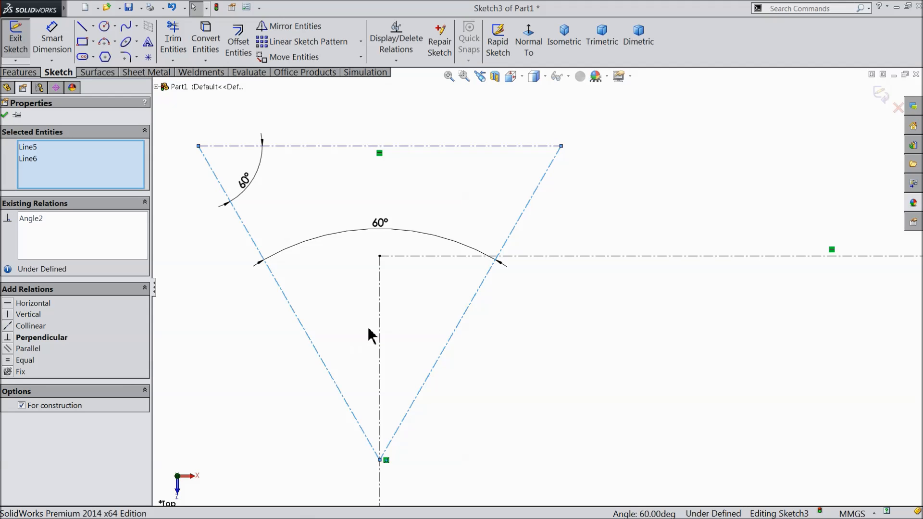
ctrl+click(381, 331)
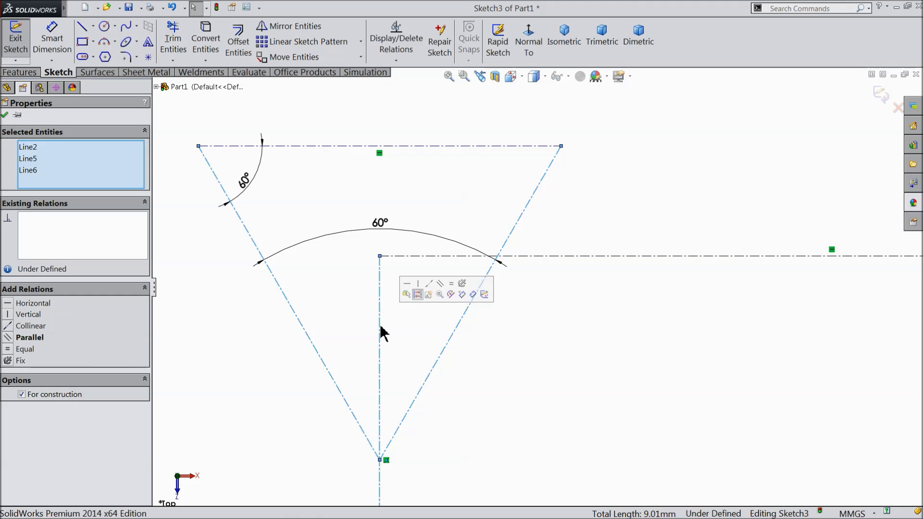
click(247, 311)
Add a driven angle dimension between the vertical centerline and the triangle's right slanted side
scroll(466, 369, up, 1)
scroll(468, 370, down, 1)
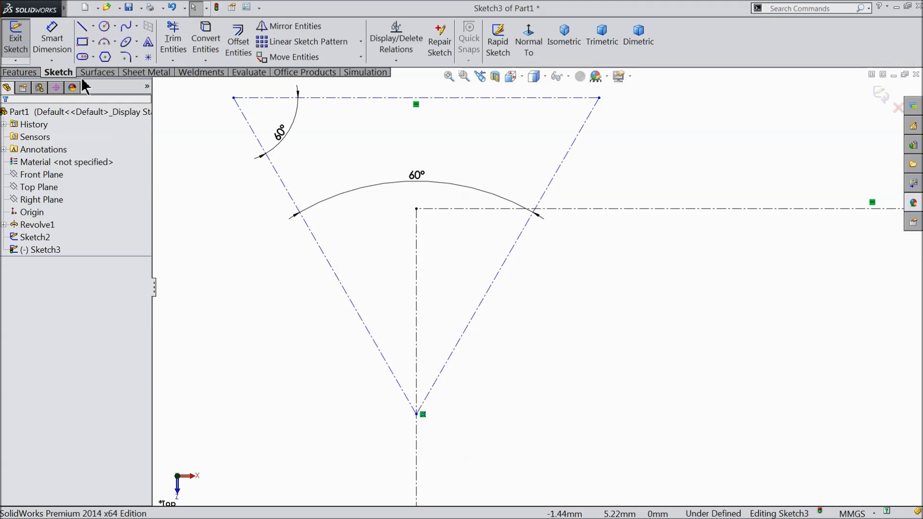
click(52, 42)
click(470, 330)
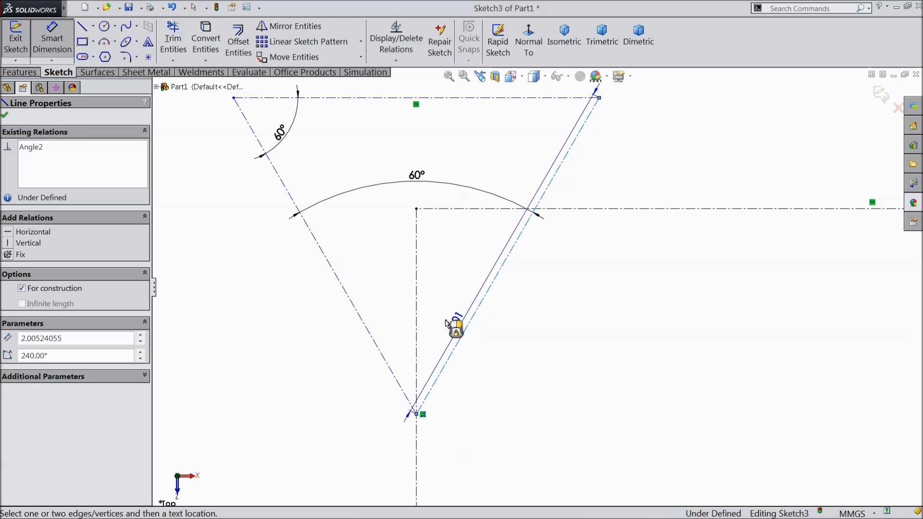
click(417, 316)
click(439, 320)
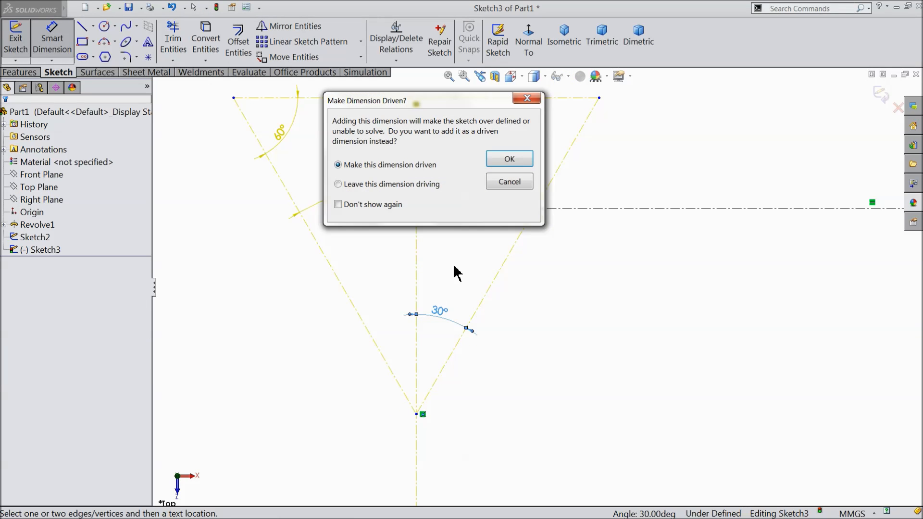
click(508, 159)
scroll(489, 241, up, 2)
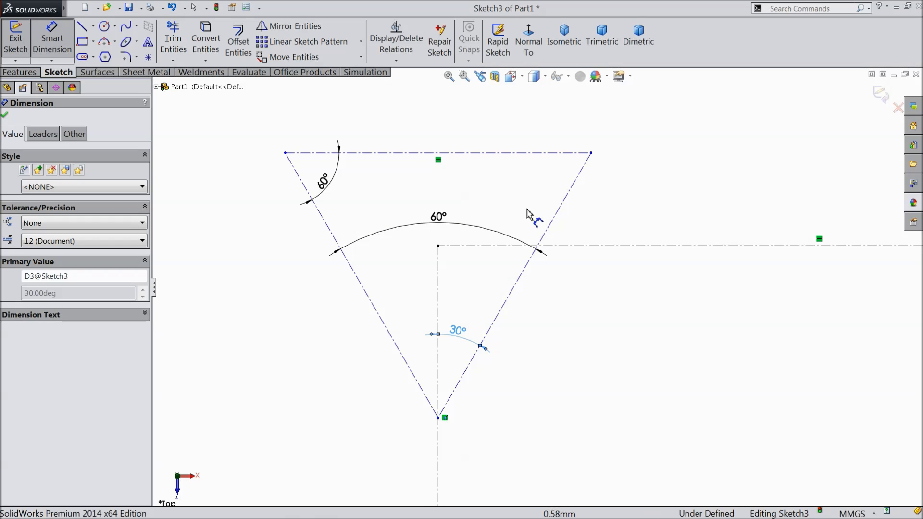
click(83, 27)
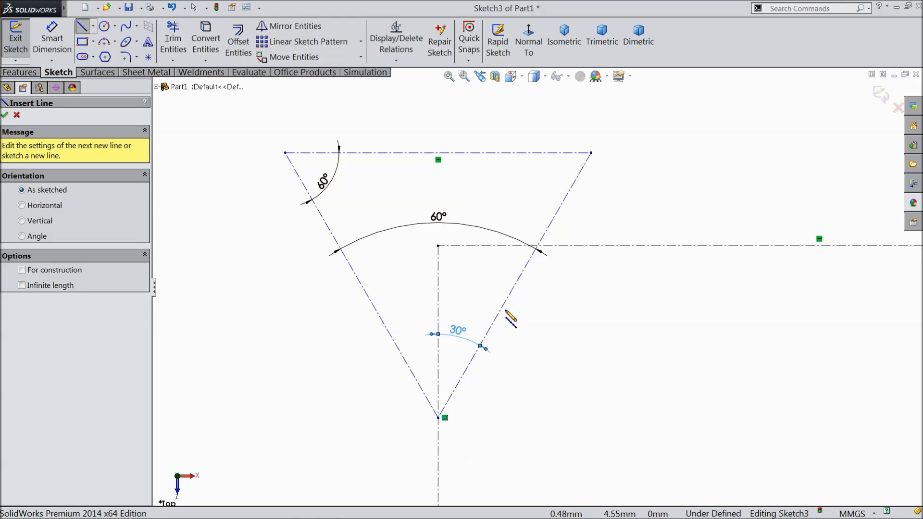
scroll(546, 337, up, 1)
scroll(535, 332, down, 2)
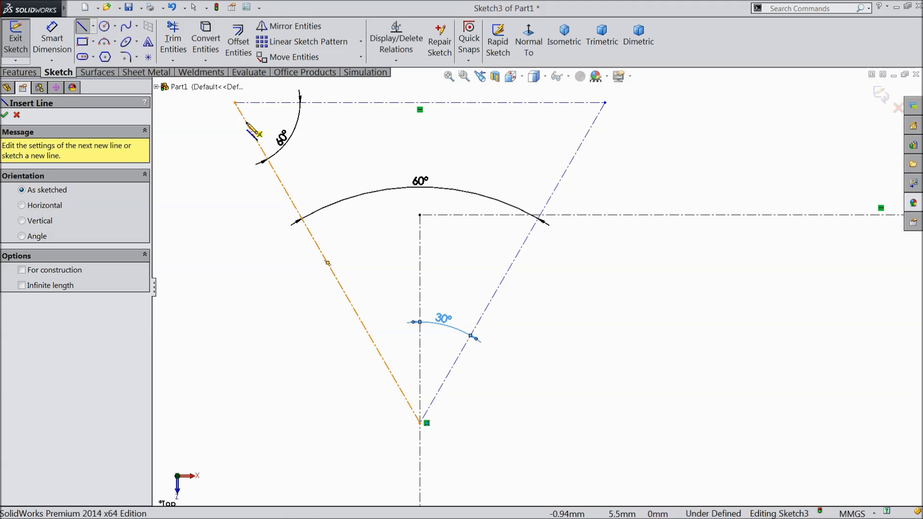
click(6, 114)
Dimension the length of the triangle's horizontal upper side as 1.5 mm
click(52, 39)
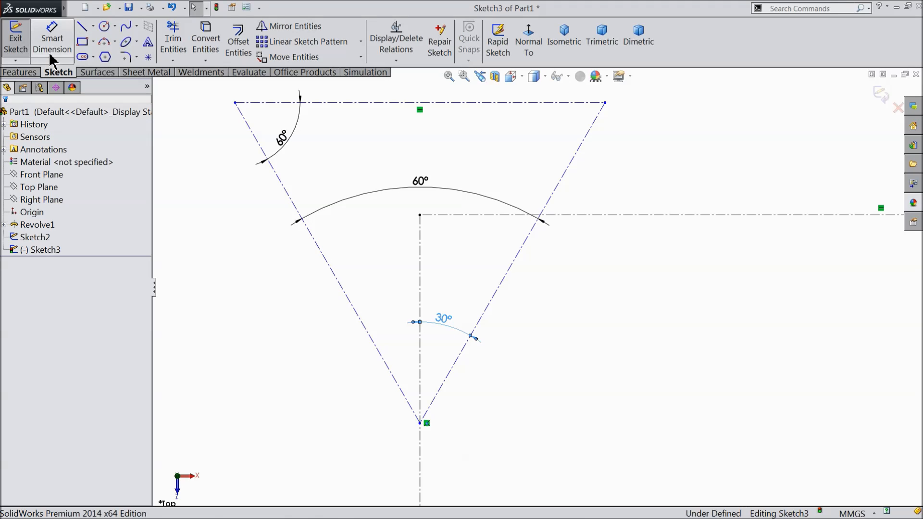
scroll(471, 185, up, 2)
scroll(613, 326, down, 3)
scroll(612, 325, down, 1)
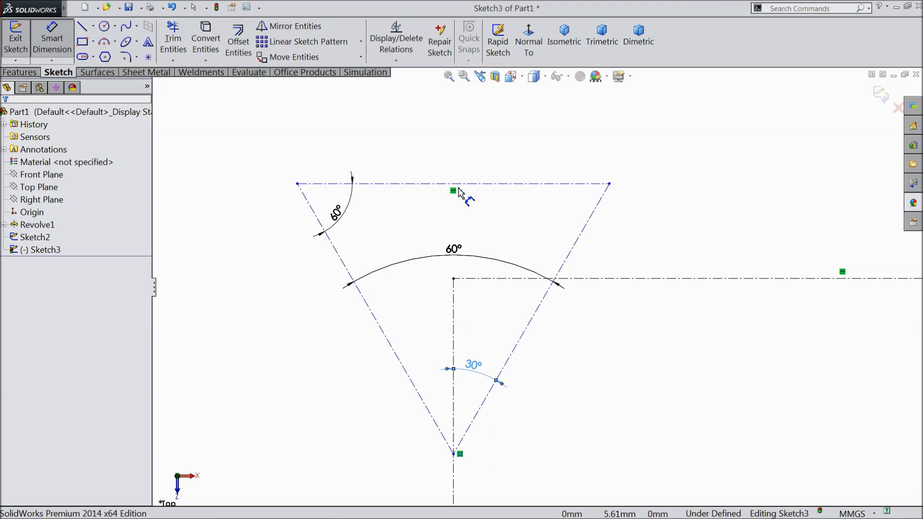
click(443, 184)
click(450, 147)
text(1.5)
click(390, 127)
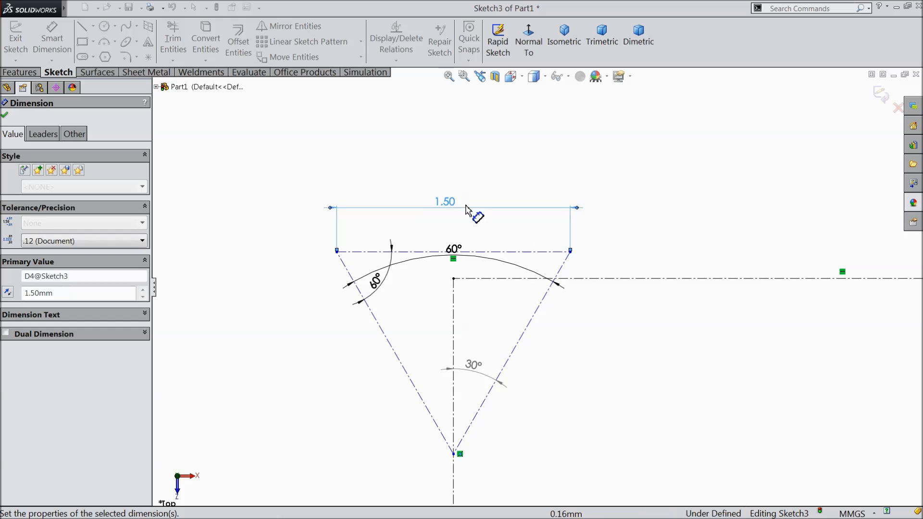
Dimension the distance between the triangle's upper side and the horizontal centerline below it as 0.19 mm, and end dimensioning
scroll(584, 322, down, 2)
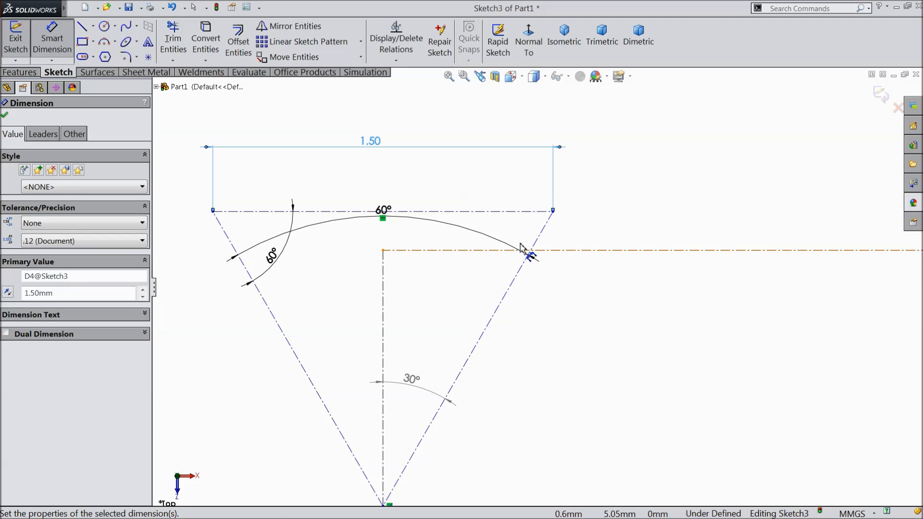
click(525, 212)
click(567, 250)
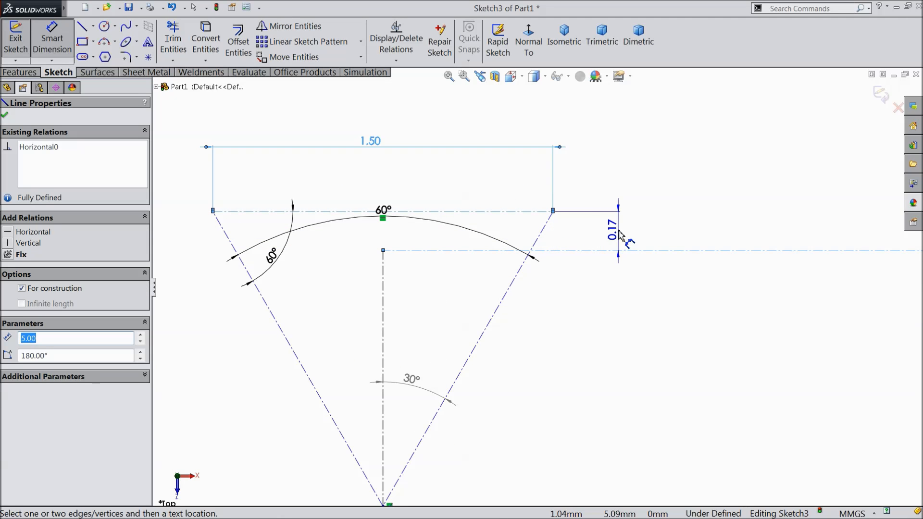
click(619, 235)
text(0.19)
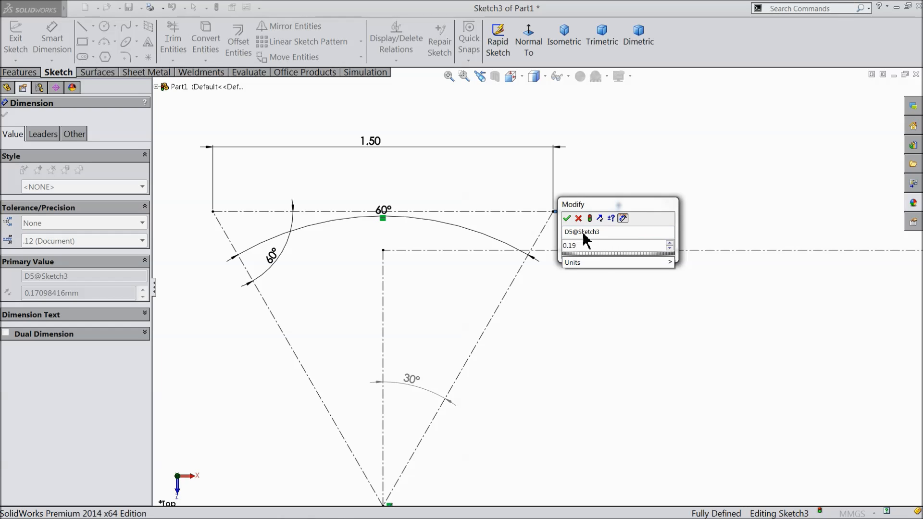
click(568, 219)
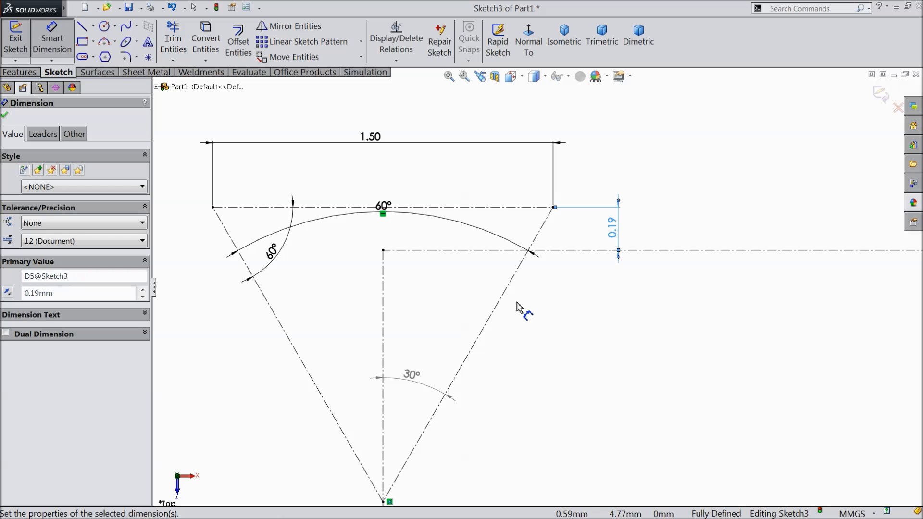
click(5, 116)
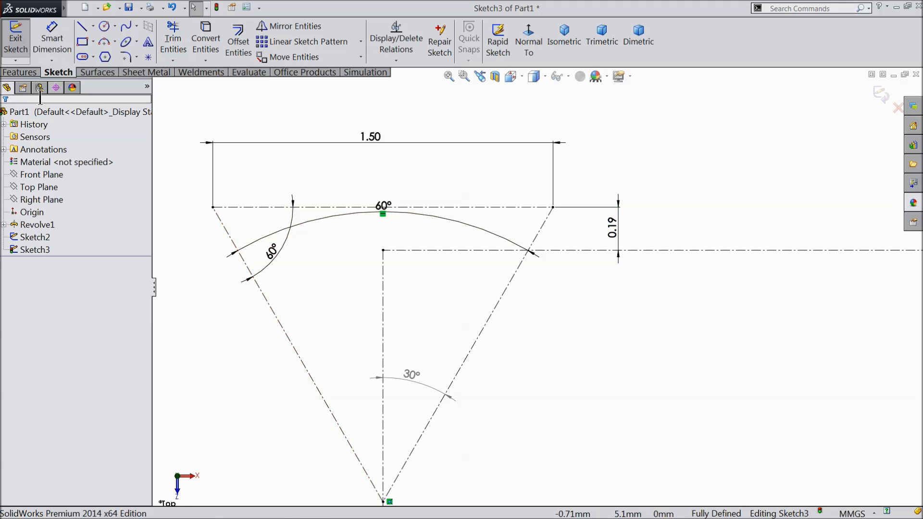
Sketch a closed solid triangle over the construction one, with a horizontal line about 1.41 mm long just below the upper side and both sides meeting at the lower apex
click(86, 31)
scroll(347, 250, down, 3)
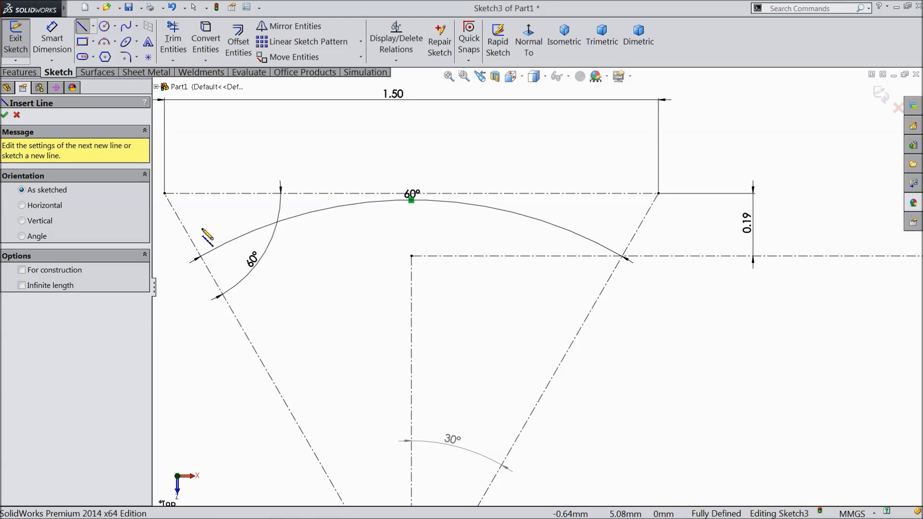
click(180, 221)
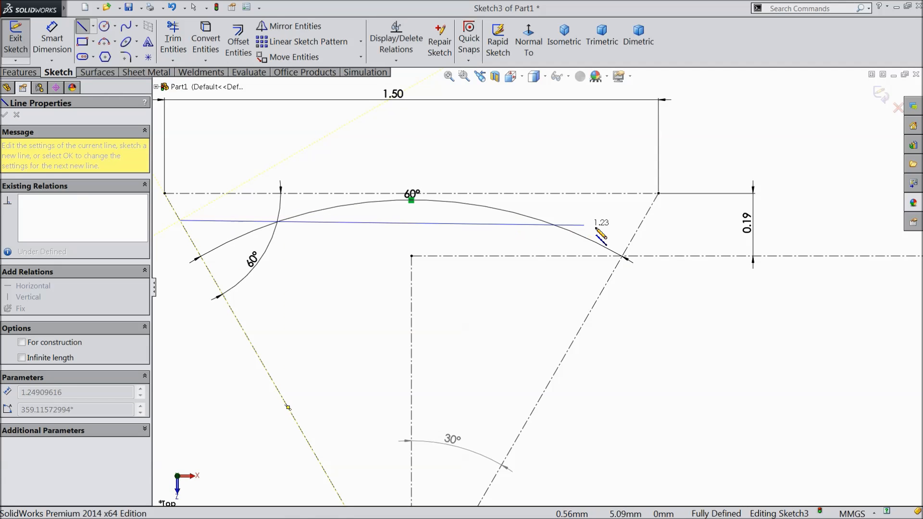
click(644, 221)
scroll(536, 288, up, 3)
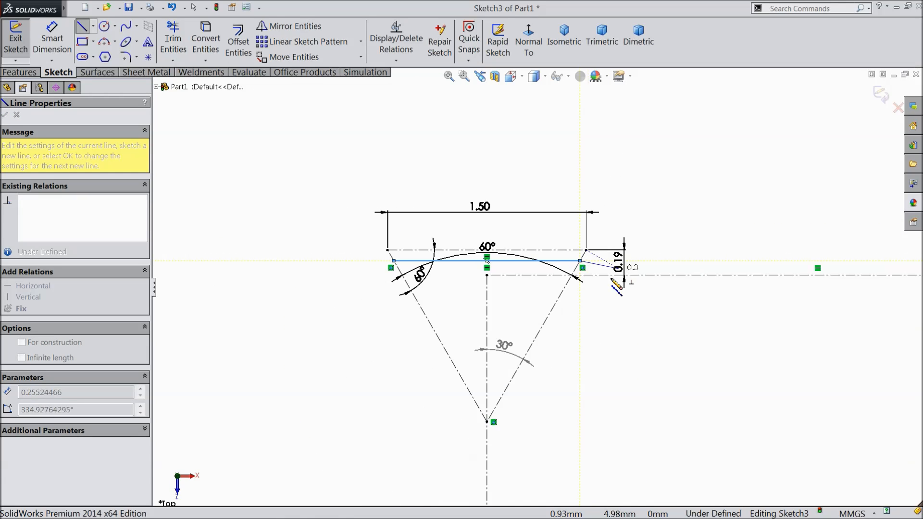
click(487, 422)
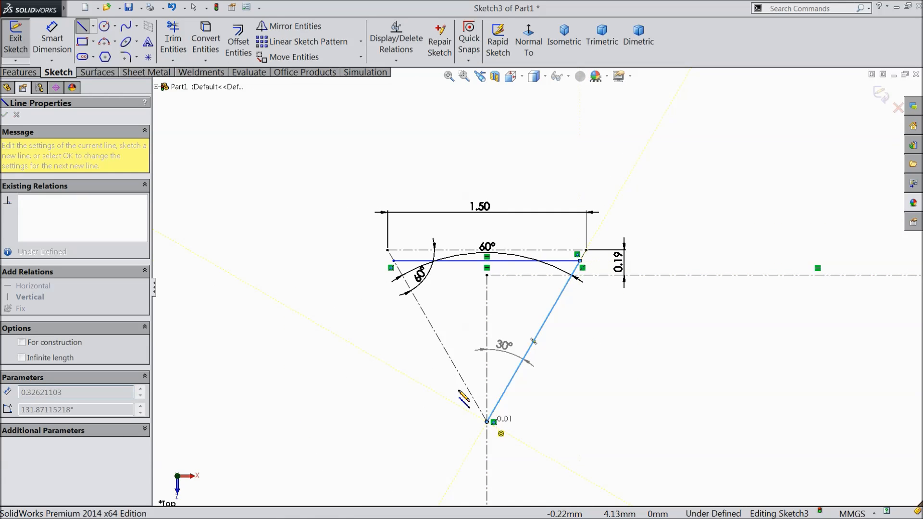
click(395, 262)
right_click(283, 128)
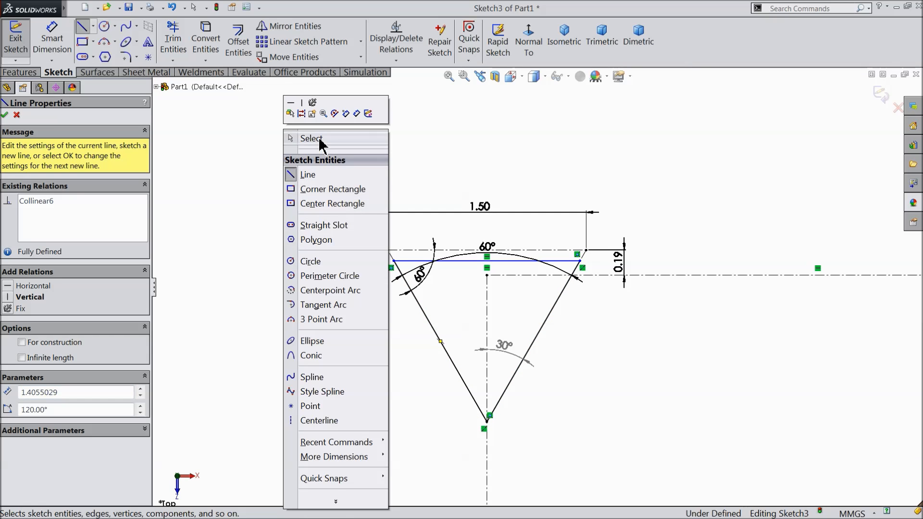
click(309, 138)
Dimension the distance between the construction triangle's upper side and the solid horizontal line below it as 0.08 mm, and end dimensioning
scroll(517, 354, down, 2)
click(529, 358)
scroll(530, 359, down, 1)
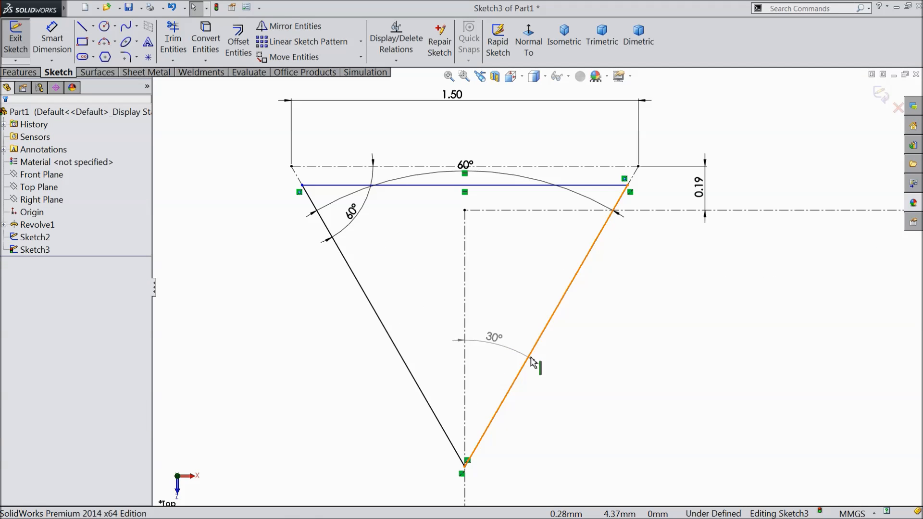
click(51, 41)
scroll(399, 176, down, 2)
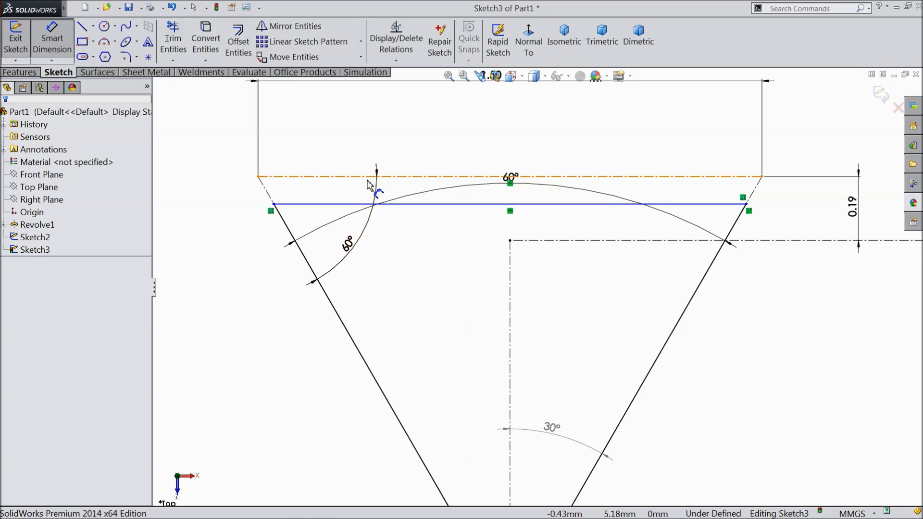
click(369, 204)
click(259, 176)
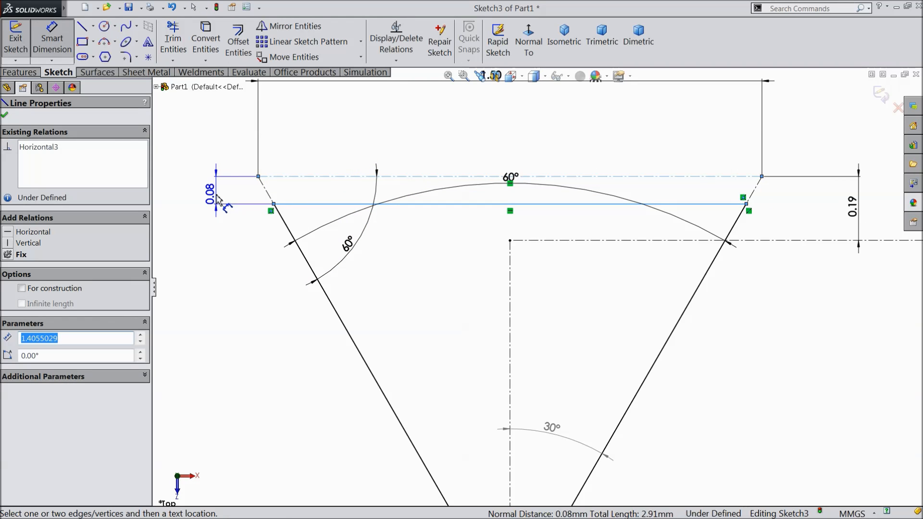
click(217, 201)
text(0.08)
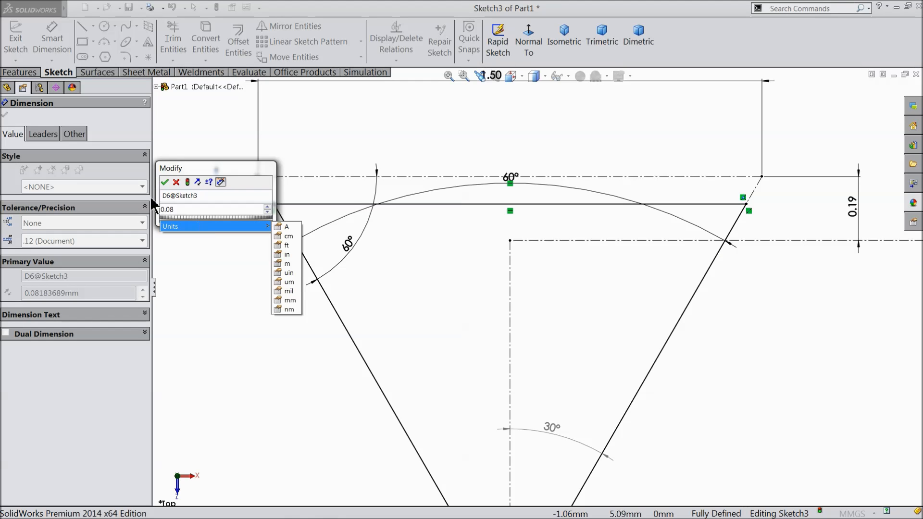
click(164, 182)
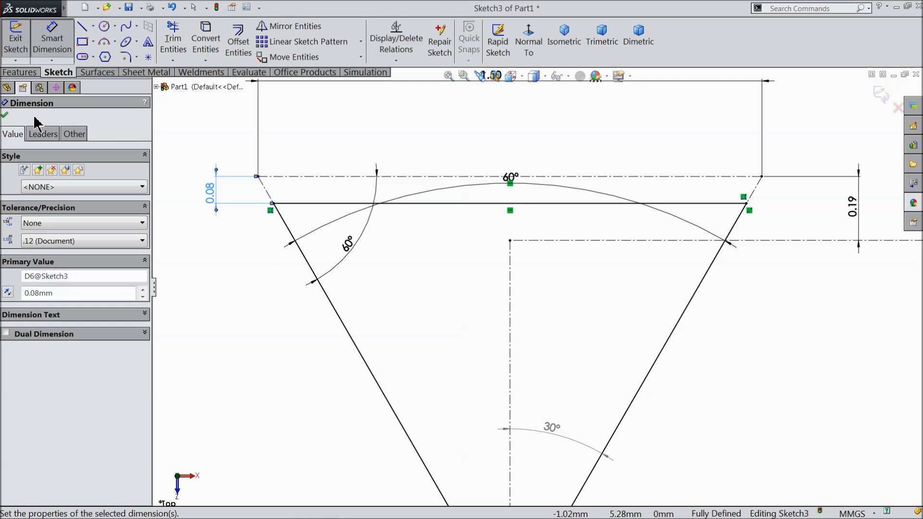
click(5, 115)
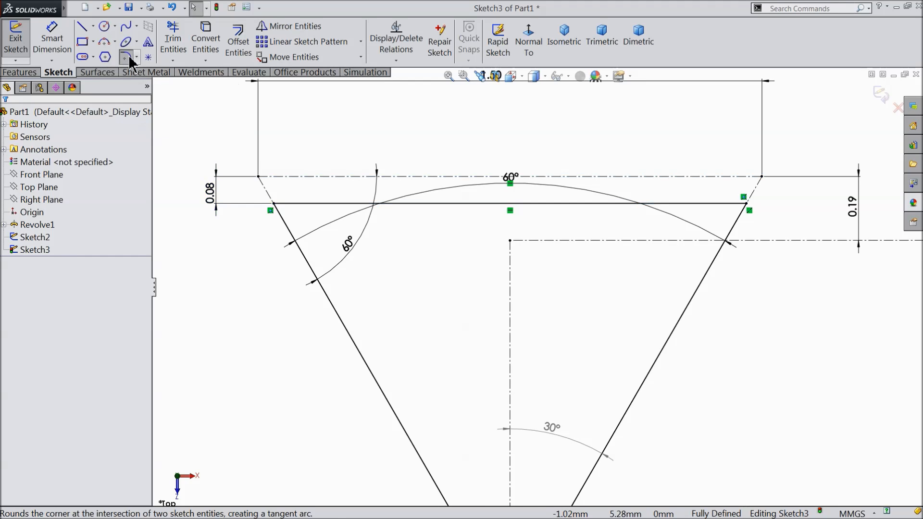
Round the lower apex of the solid triangle with a 0.09 mm sketch fillet
click(126, 57)
scroll(608, 410, up, 3)
scroll(529, 404, down, 5)
scroll(442, 406, down, 2)
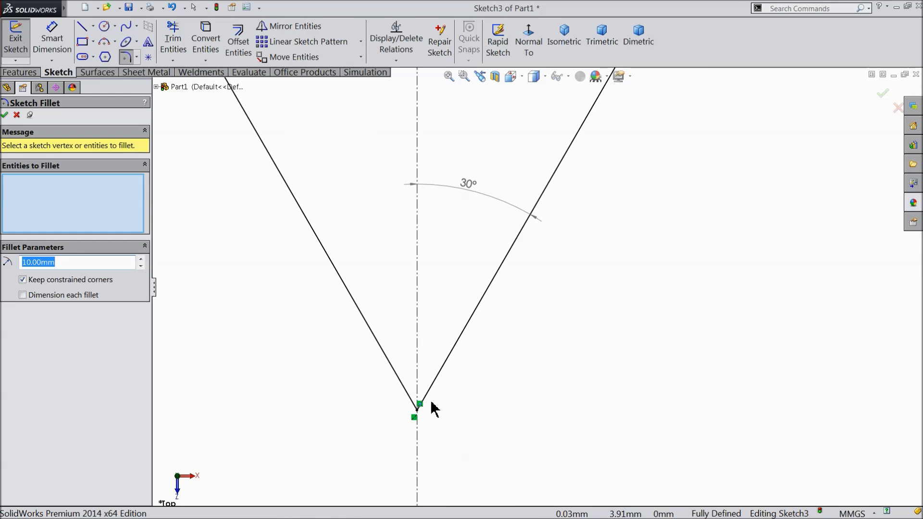
click(419, 411)
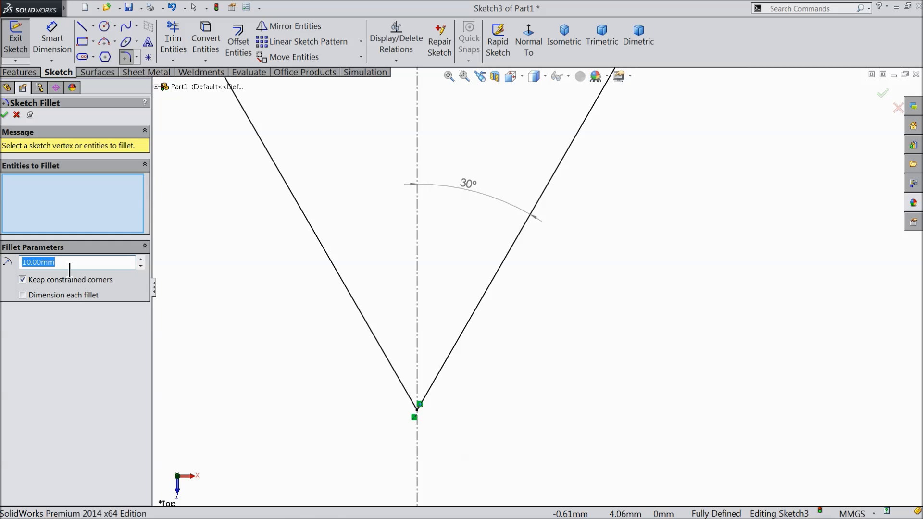
text(0.0)
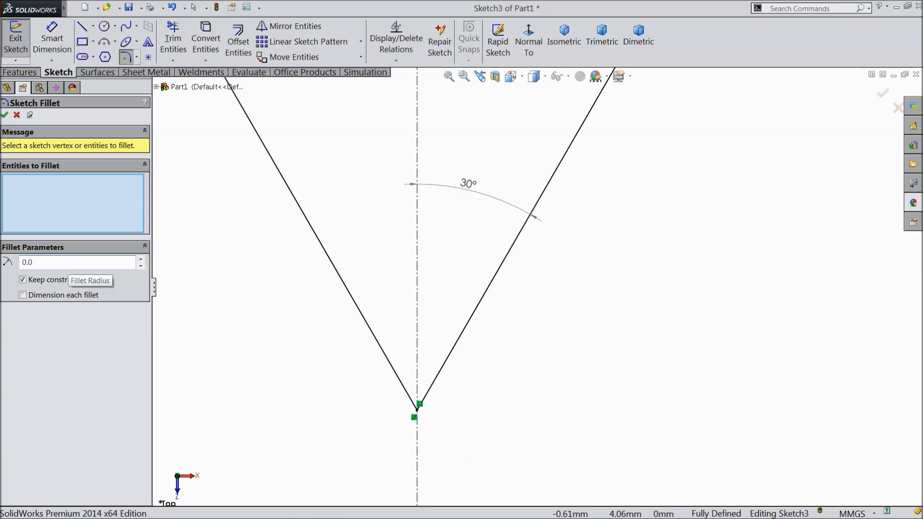
text(9mm)
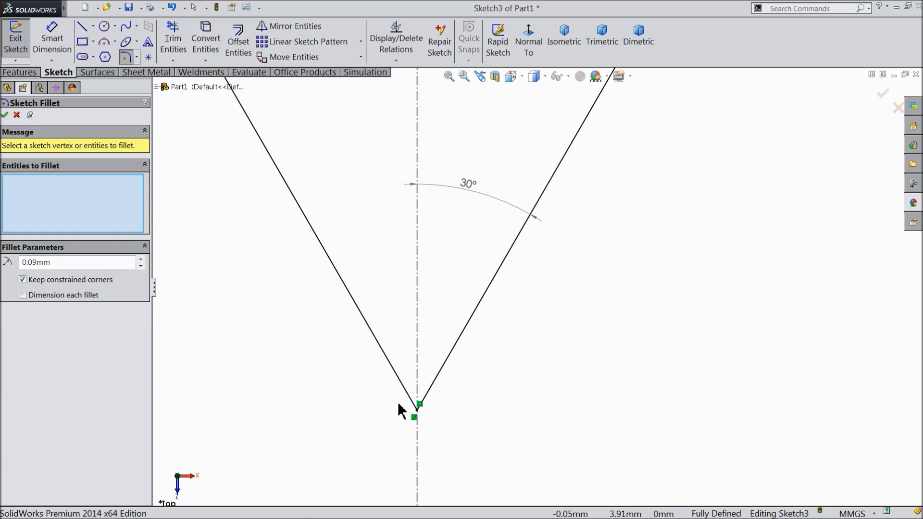
click(417, 412)
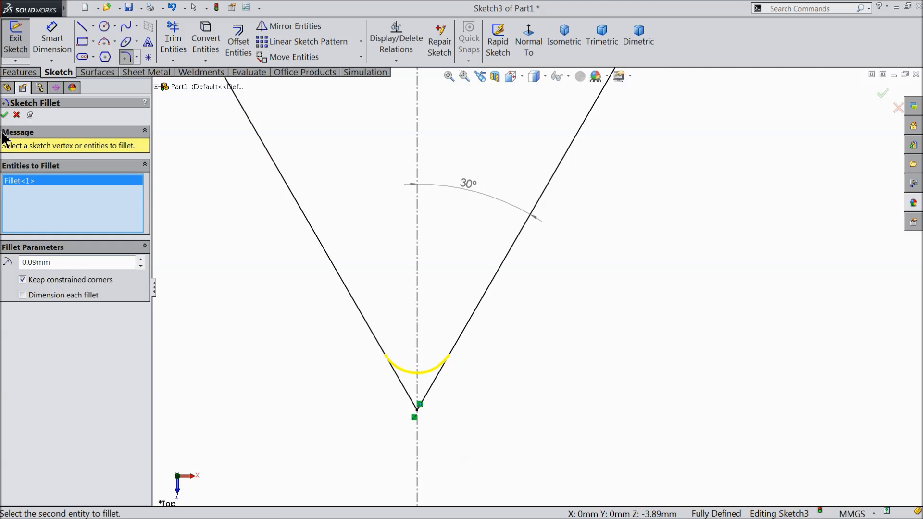
click(5, 115)
scroll(407, 330, up, 3)
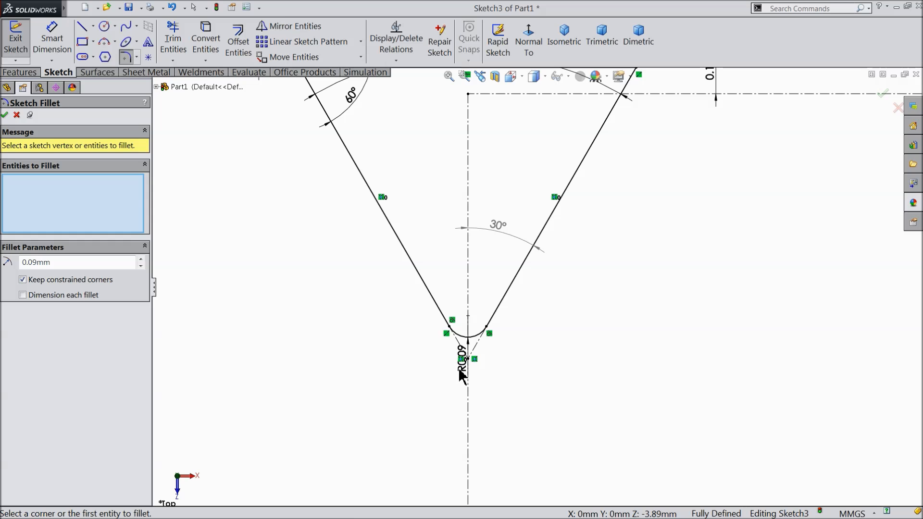
drag(463, 370, 414, 378)
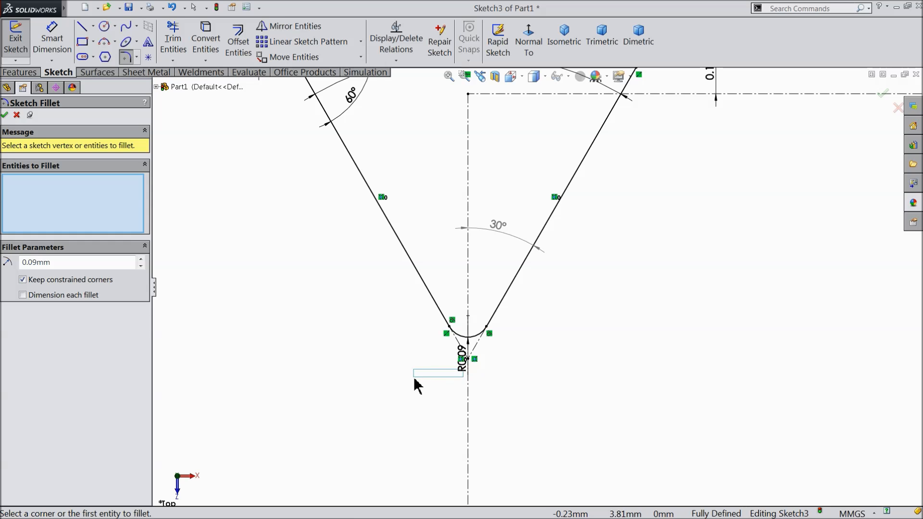
click(5, 114)
Reposition the 60° angle dimension between the slanted sides lower inside the triangle, and exit the sketch
scroll(481, 216, up, 3)
scroll(553, 247, down, 2)
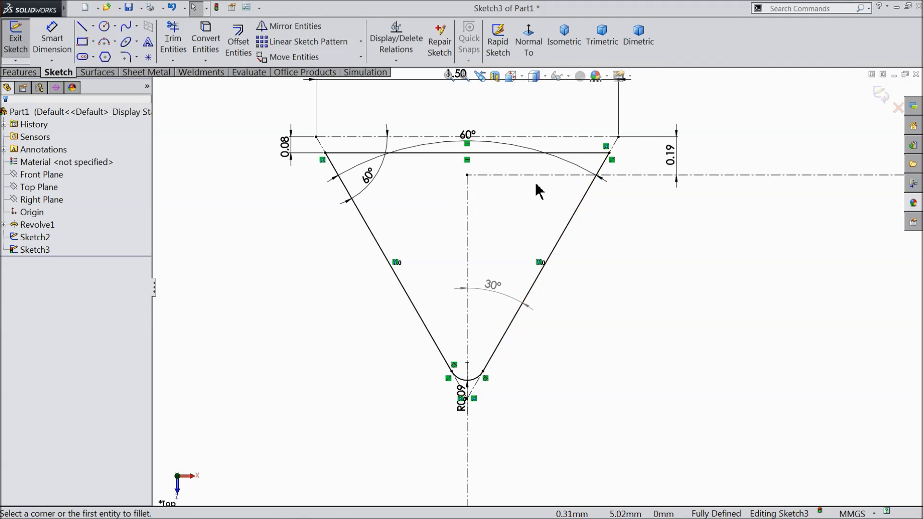
drag(467, 135, 476, 240)
scroll(485, 244, up, 1)
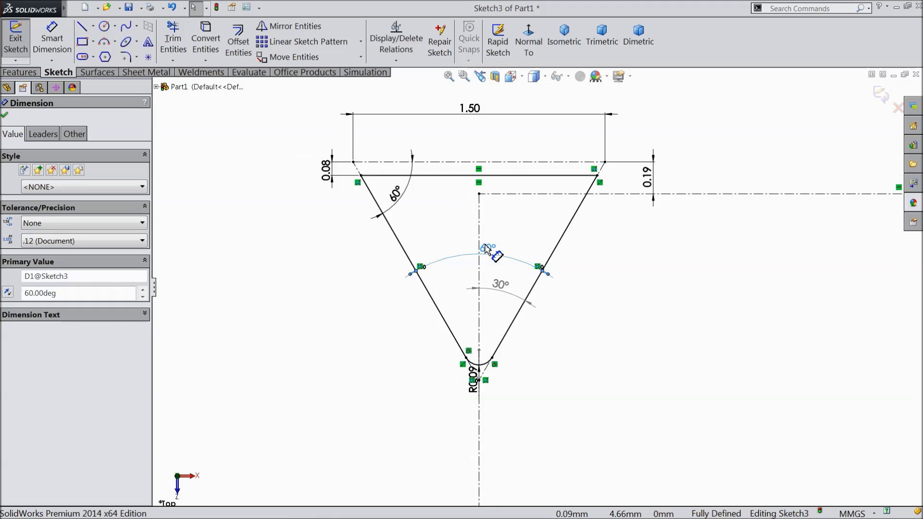
key(z)
click(879, 94)
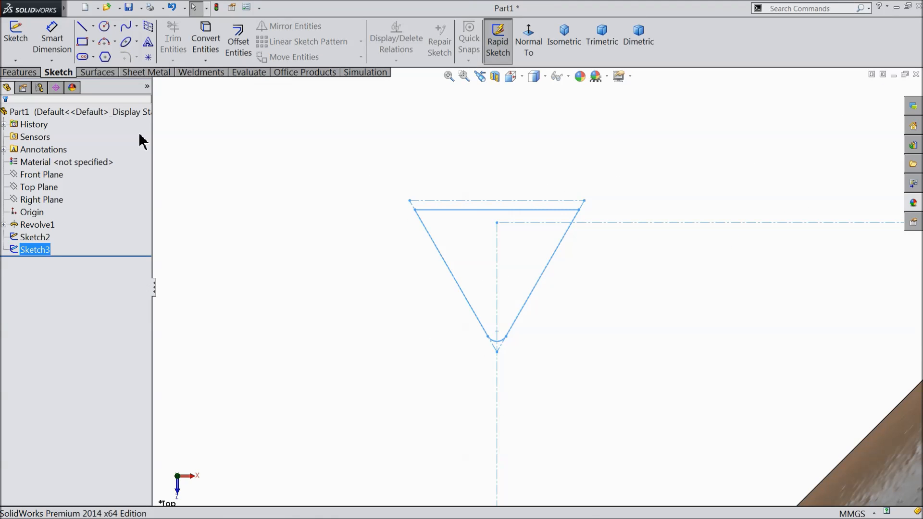
Start a Swept Cut with the triangular thread sketch as profile and the shaft's axial line (Sketch2) as path
click(20, 72)
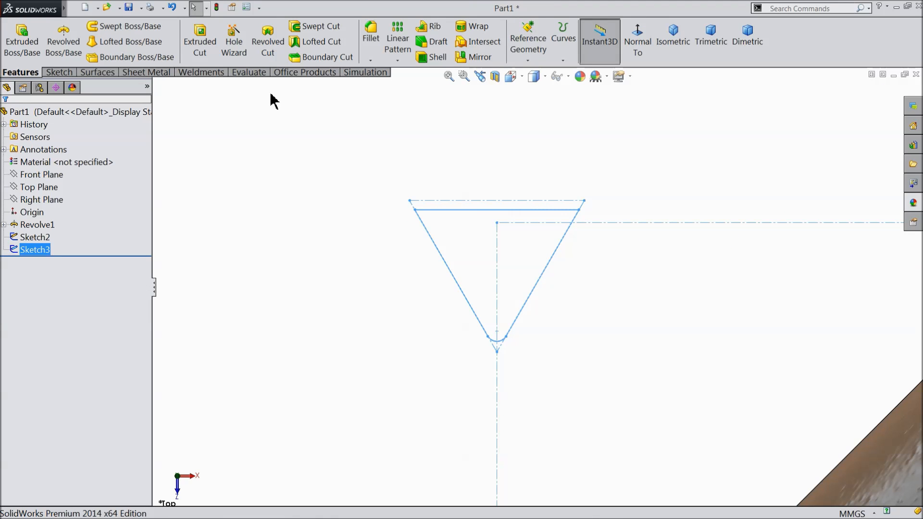
click(322, 26)
key(z)
key(z)
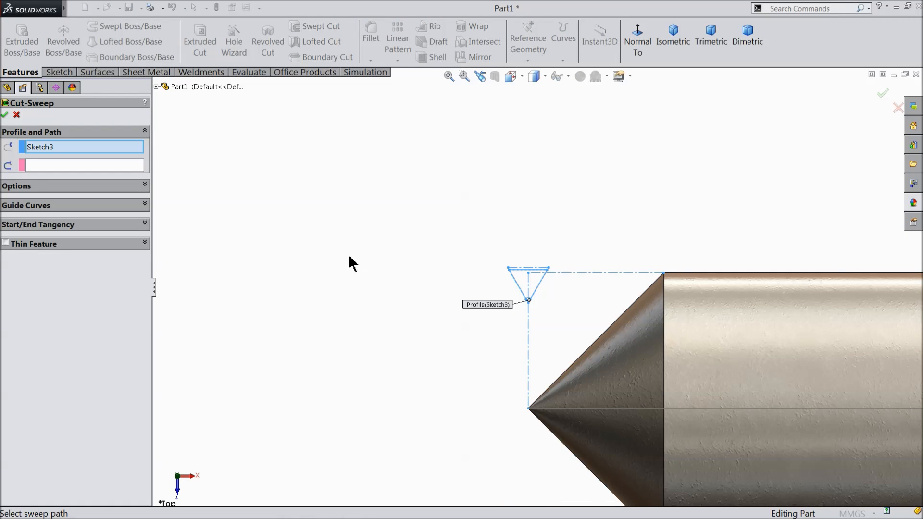
key(z)
scroll(659, 308, down, 3)
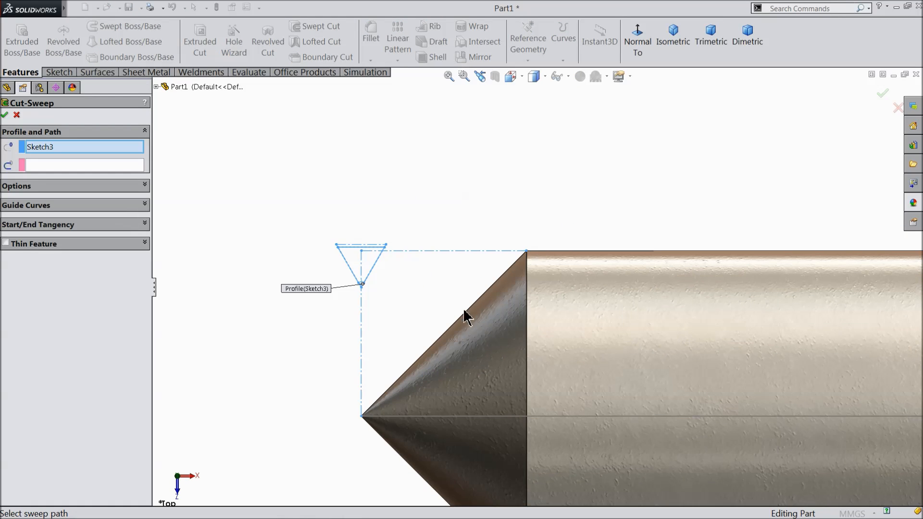
click(57, 166)
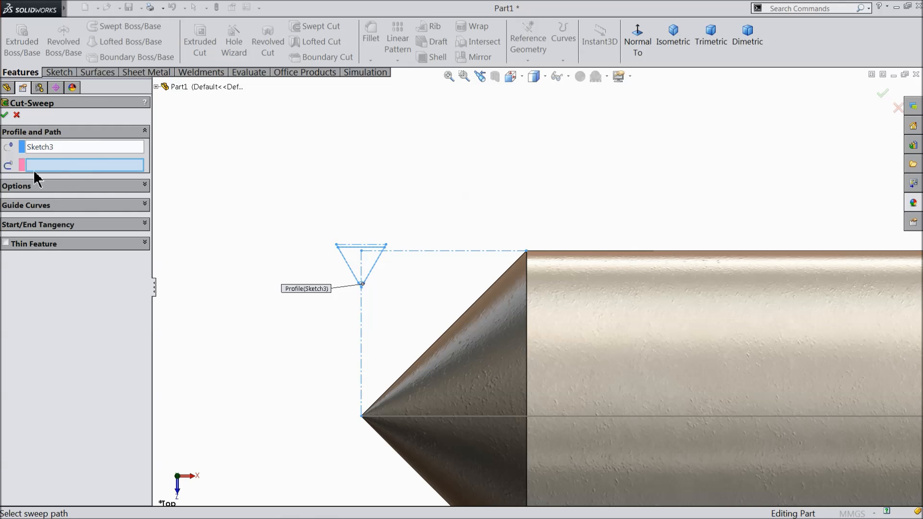
key(z)
scroll(603, 364, up, 2)
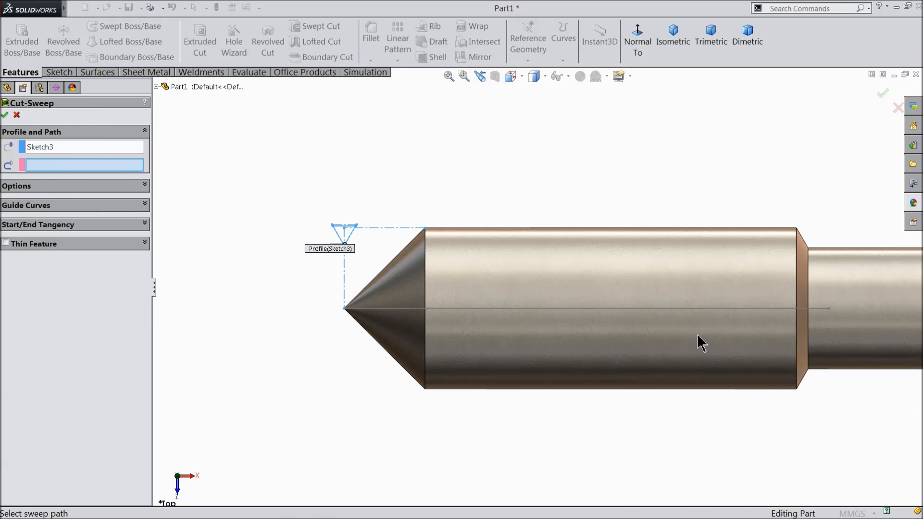
click(583, 309)
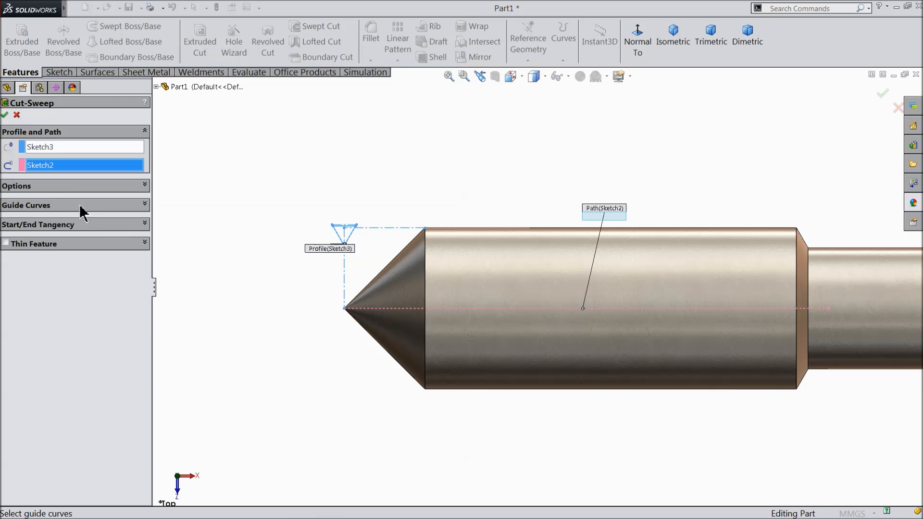
Set the swept cut to Twist Along Path, defined by Turns with 20 turns, and create the thread
click(65, 187)
click(67, 215)
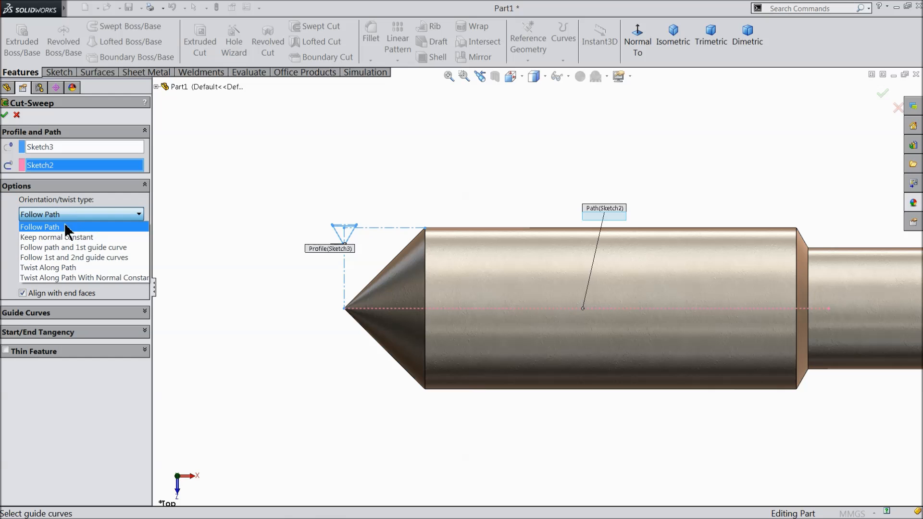
click(63, 268)
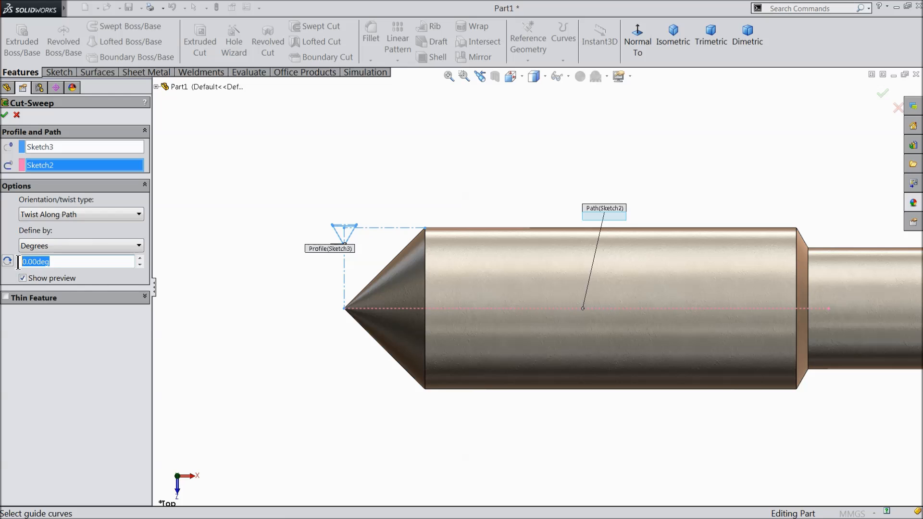
click(43, 246)
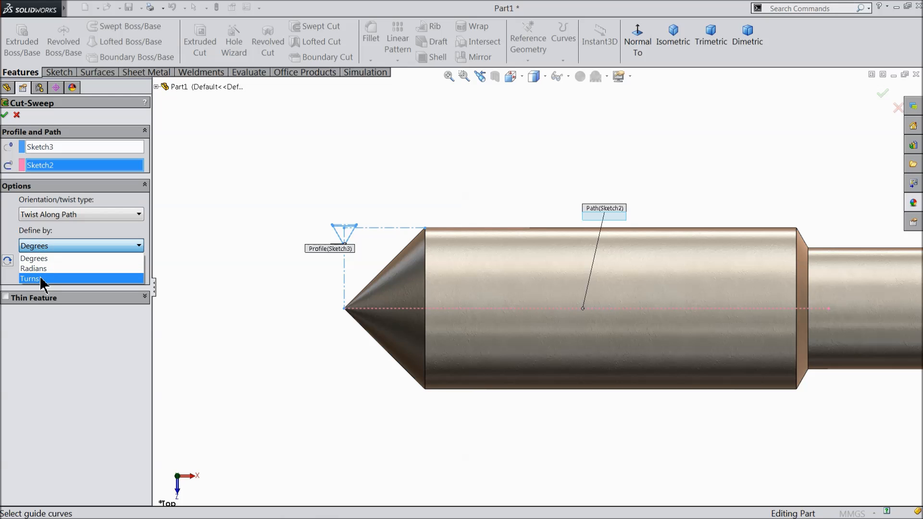
click(43, 281)
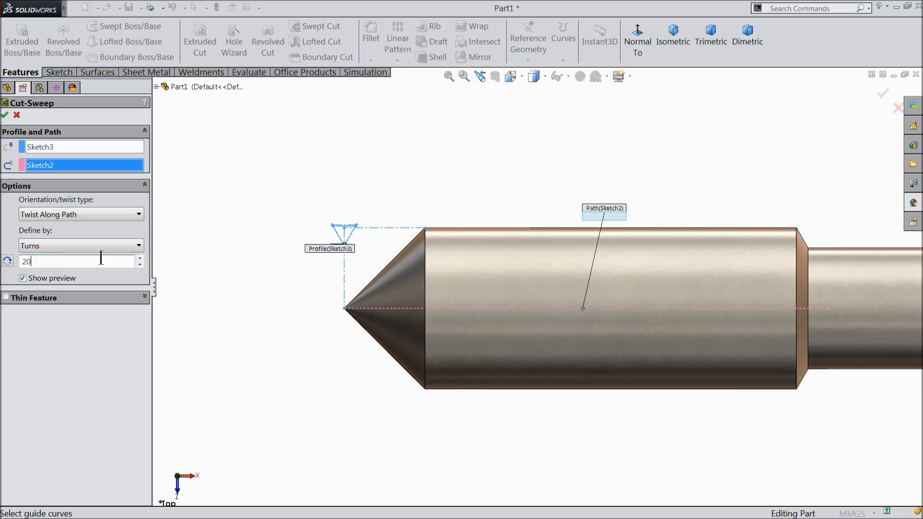
scroll(560, 304, up, 3)
scroll(697, 304, down, 3)
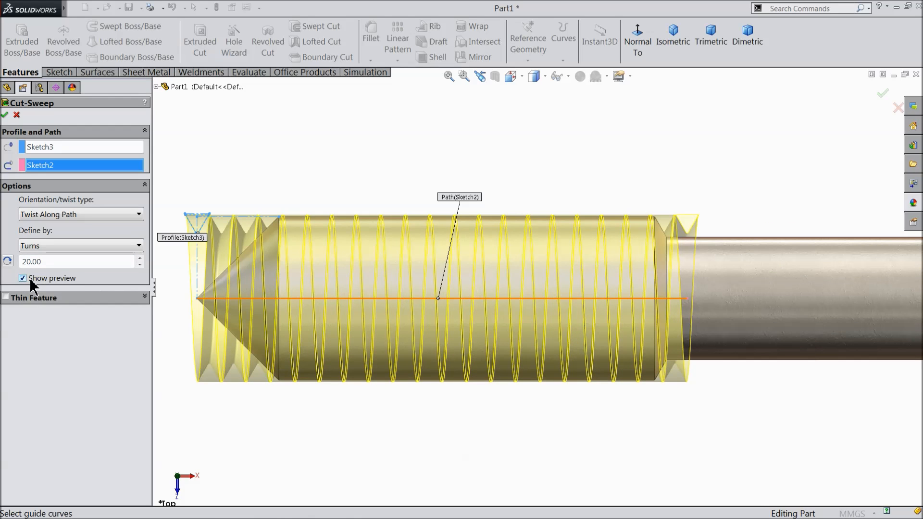
middle_drag(377, 308, 444, 324)
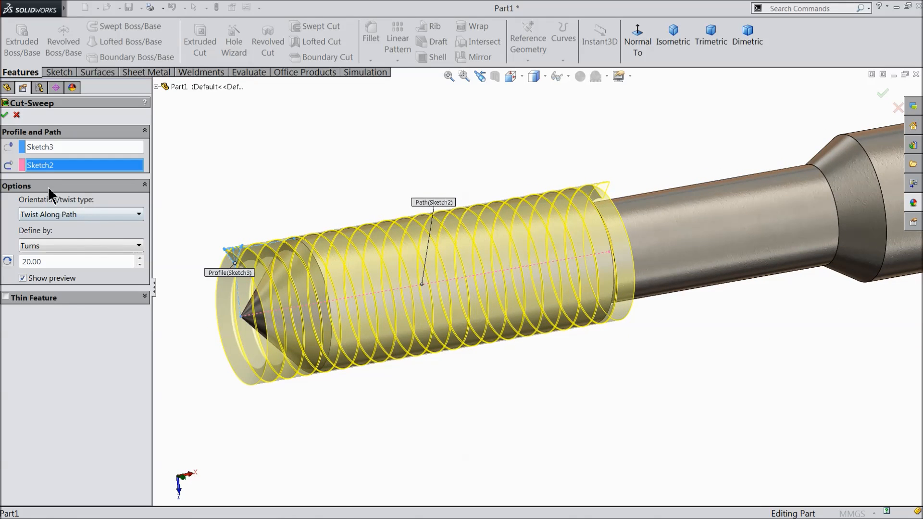
click(5, 115)
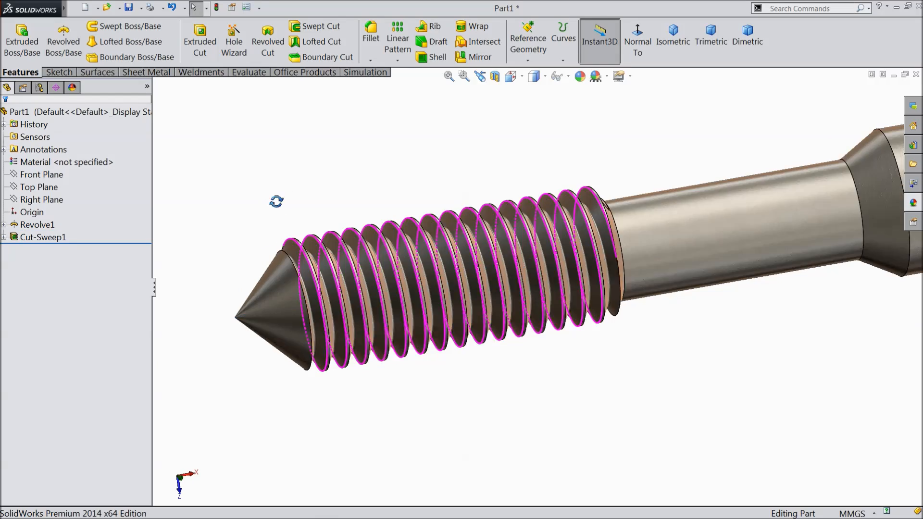
middle_drag(283, 184, 350, 247)
scroll(397, 269, down, 3)
scroll(365, 249, up, 5)
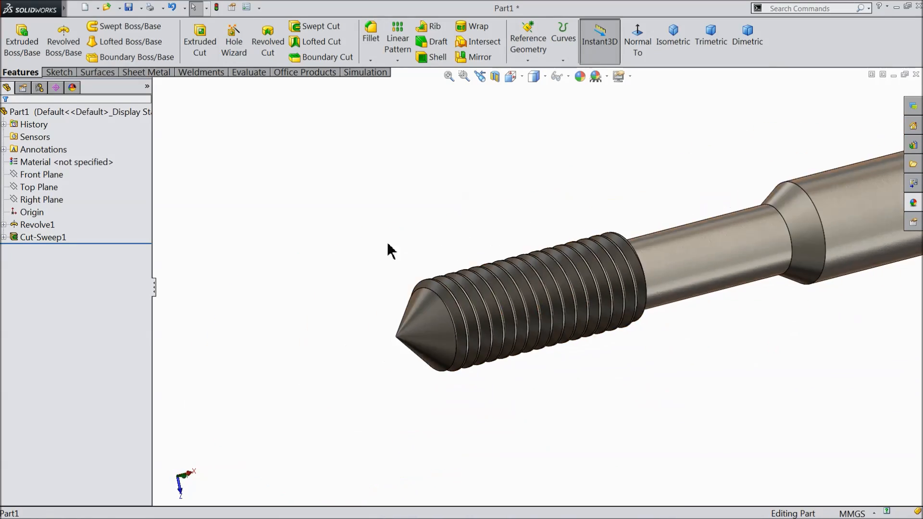
Start a sketch on the Top Plane and orient the view normal to it at the shaft's unthreaded chamfered end
middle_drag(390, 250, 394, 251)
scroll(463, 283, up, 2)
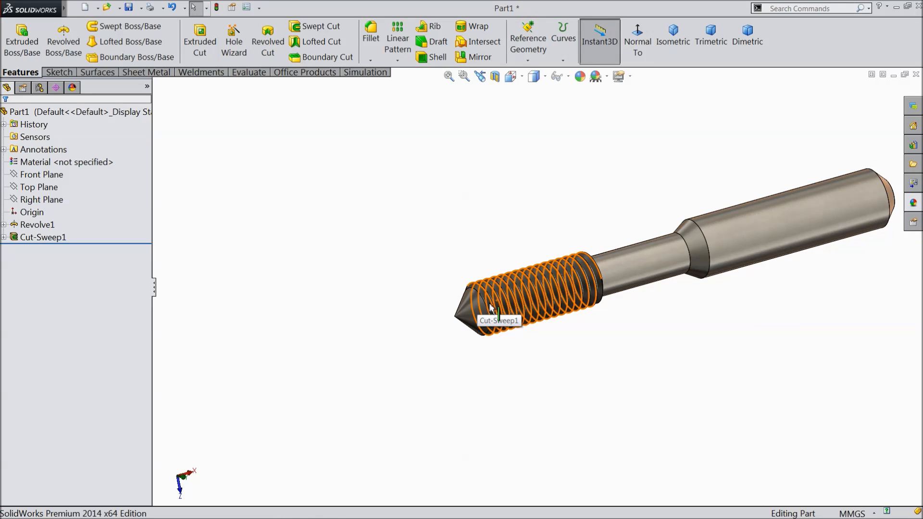
scroll(490, 304, up, 2)
scroll(788, 228, down, 3)
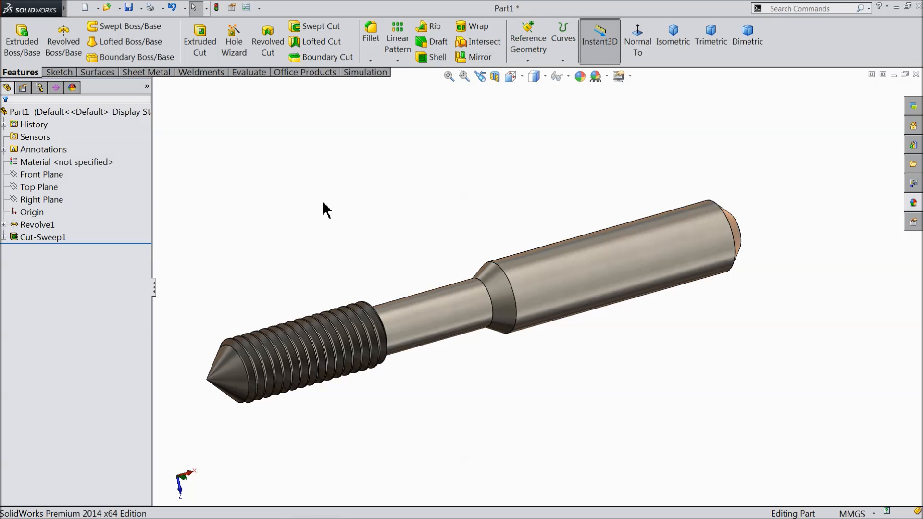
click(41, 187)
click(41, 173)
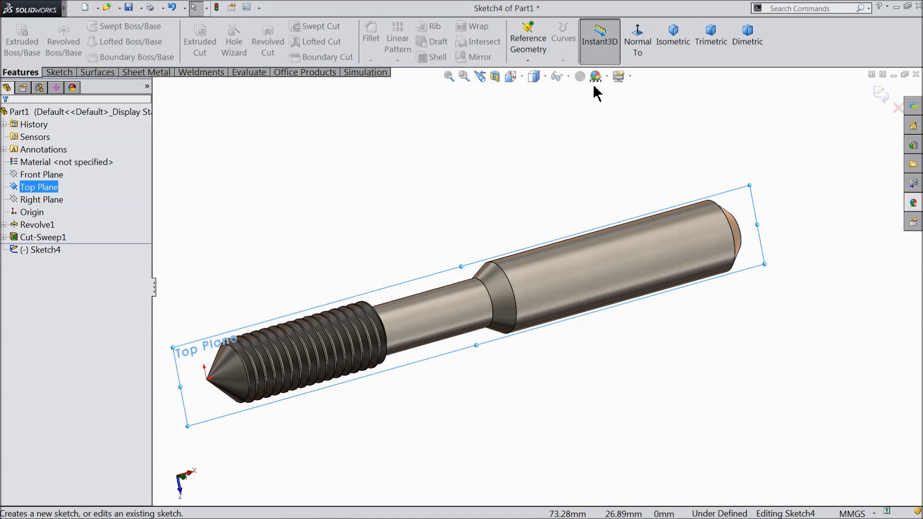
click(638, 48)
scroll(630, 289, down, 5)
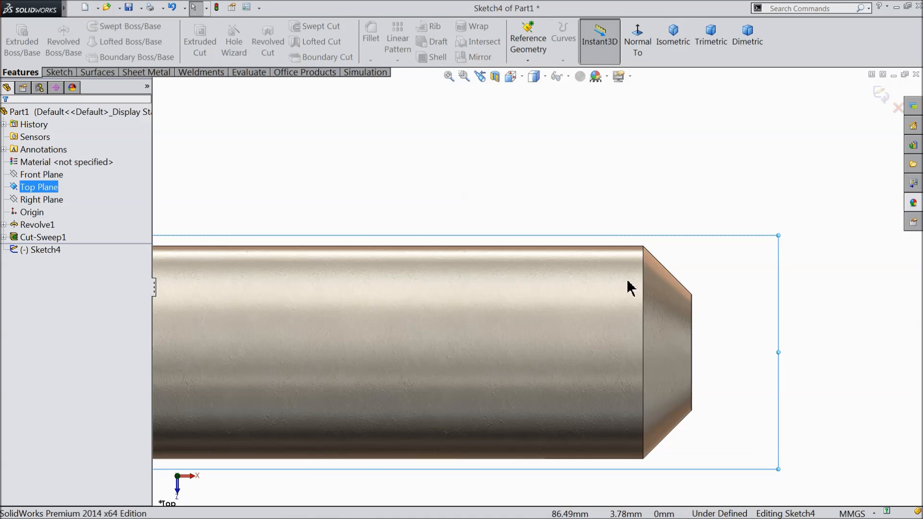
Sketch a corner rectangle about 7.7 mm by 2.2 mm just above the shaft's chamfered end, clear of the body
click(58, 72)
click(83, 43)
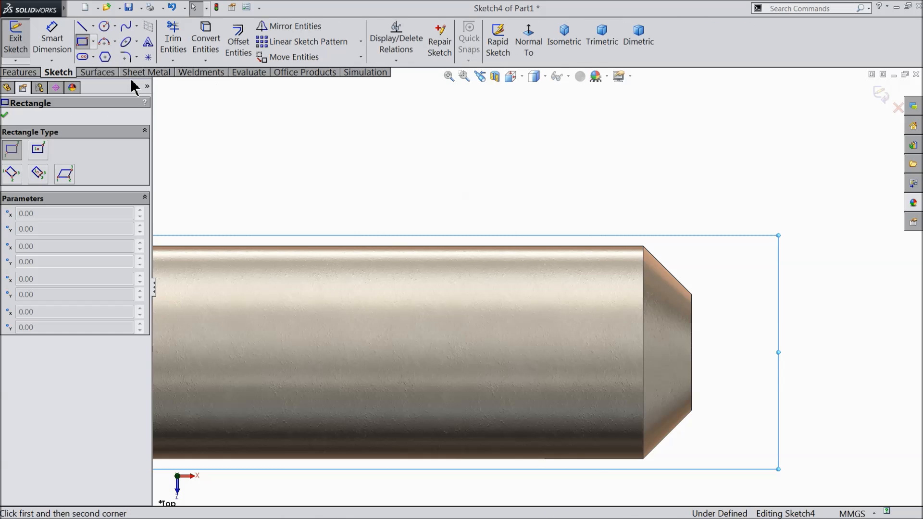
scroll(620, 286, down, 3)
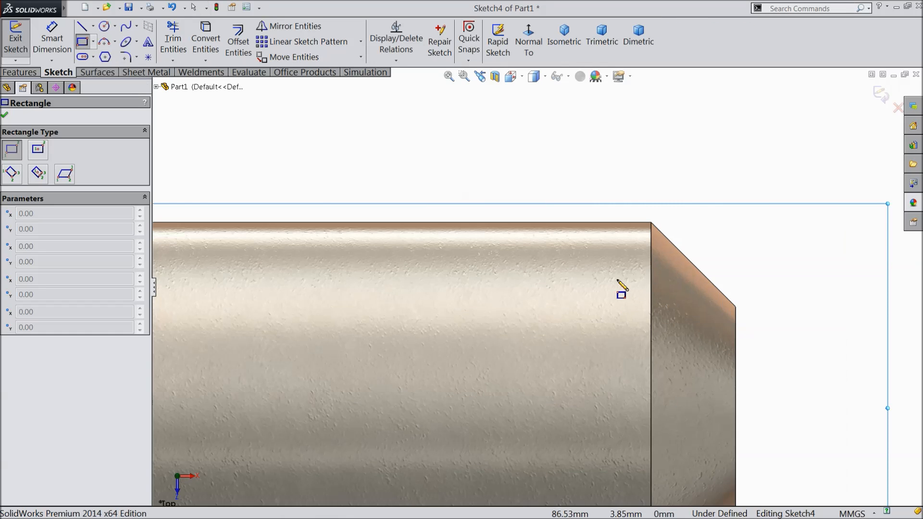
click(735, 212)
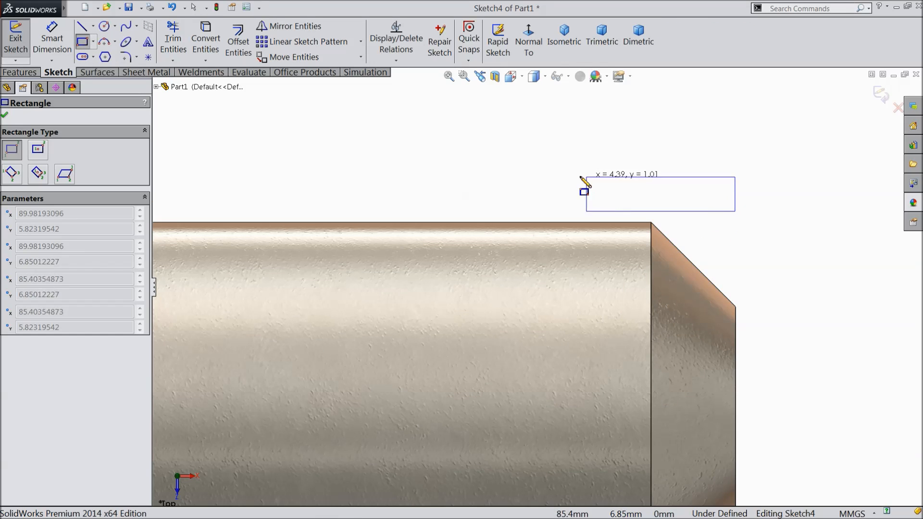
click(474, 136)
Dimension the rectangle's horizontal length as 13 mm
click(53, 41)
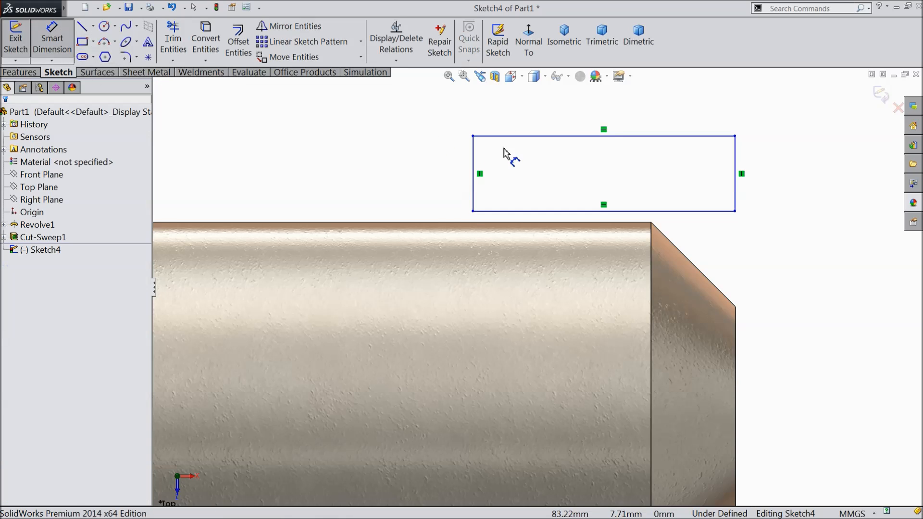
click(556, 138)
click(567, 115)
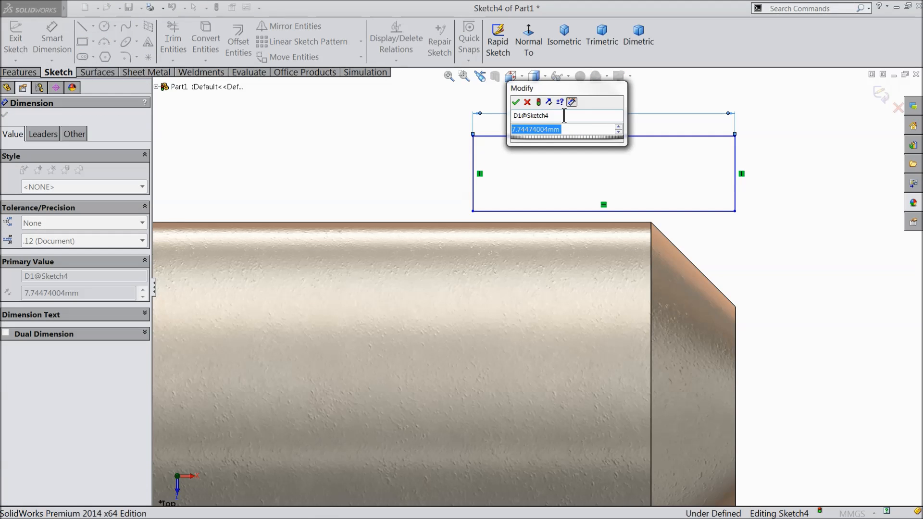
text(13)
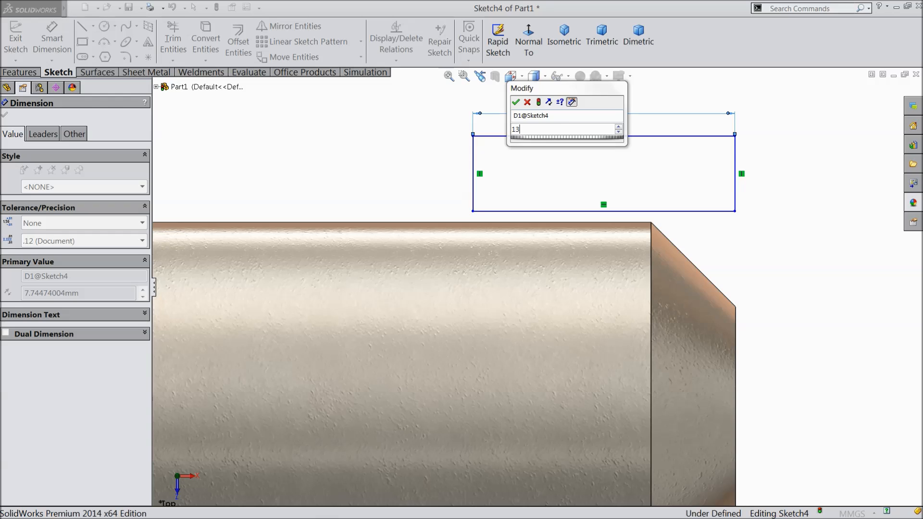
click(516, 101)
scroll(615, 194, up, 4)
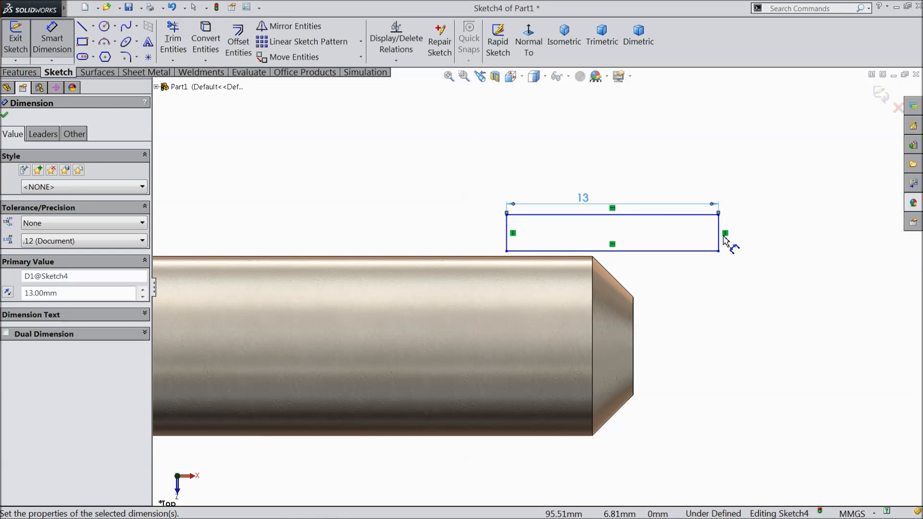
Dimension the rectangle's vertical height as 3.5 mm
scroll(723, 236, down, 3)
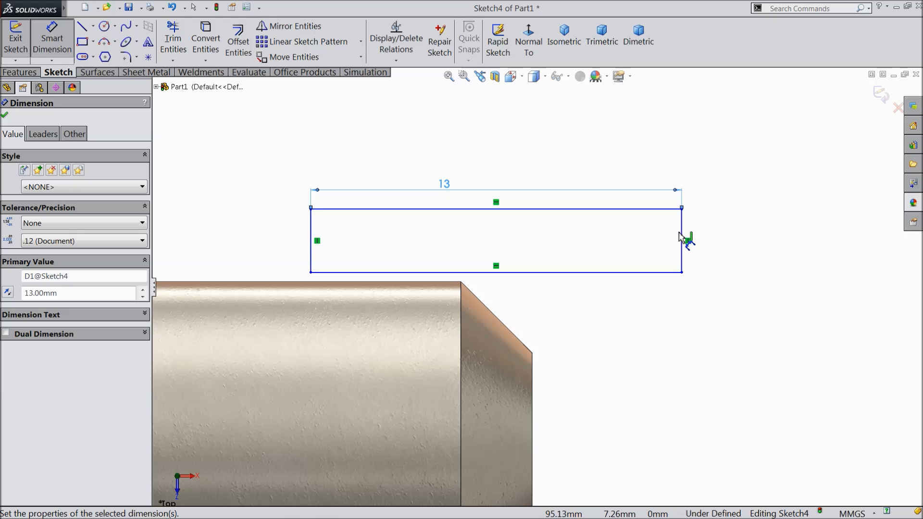
click(682, 237)
click(712, 242)
text(3.5)
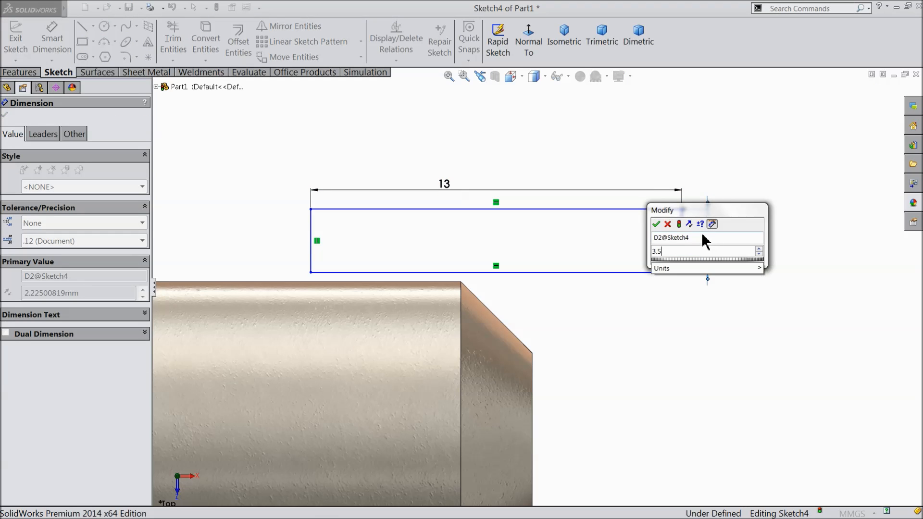
click(657, 224)
scroll(598, 264, up, 4)
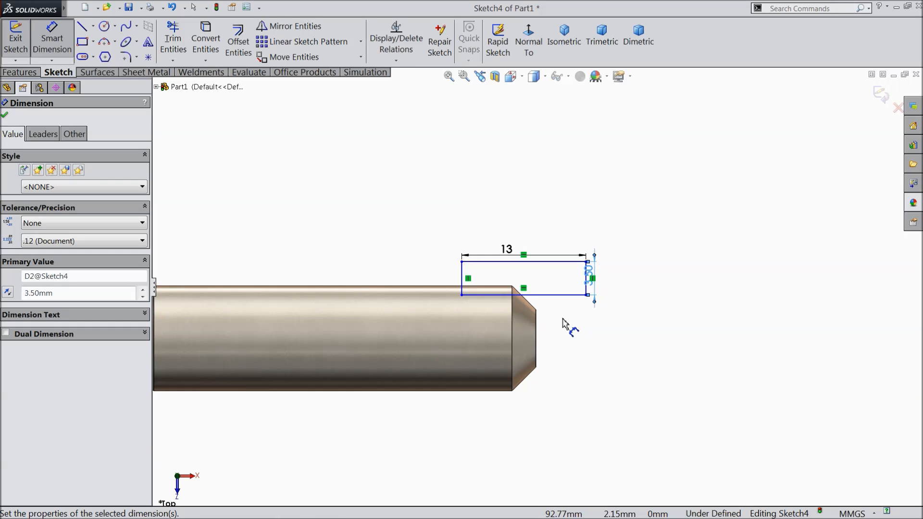
scroll(553, 322, down, 3)
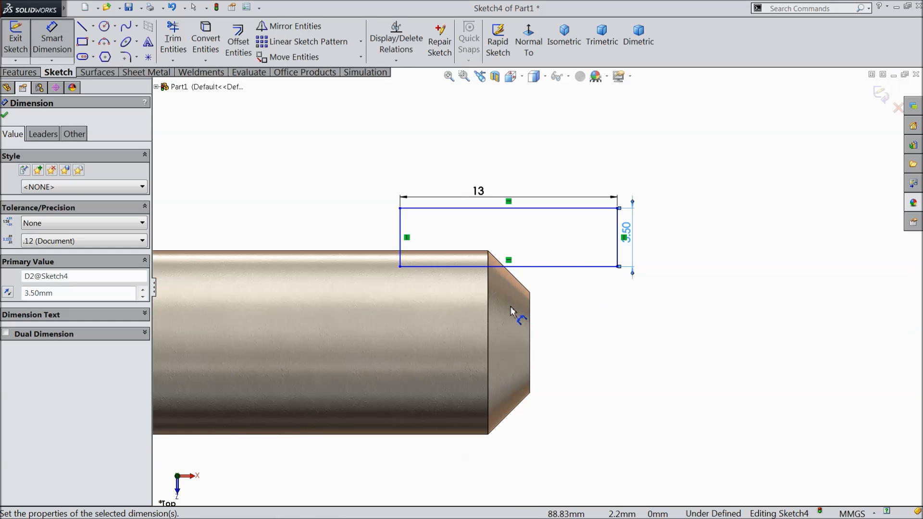
Draw a horizontal centerline along the shaft axis, starting from the midpoint of the flat end face and running into the body
click(4, 116)
click(93, 27)
click(101, 56)
scroll(531, 351, down, 2)
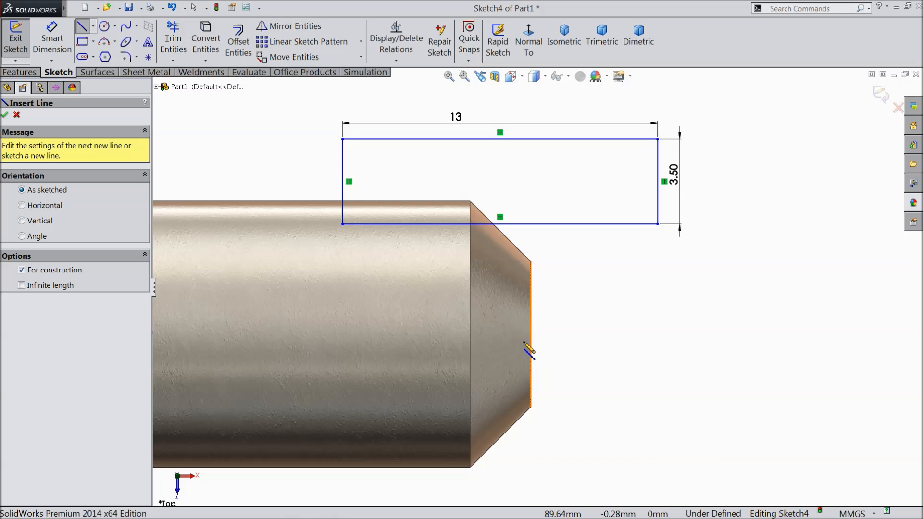
click(530, 333)
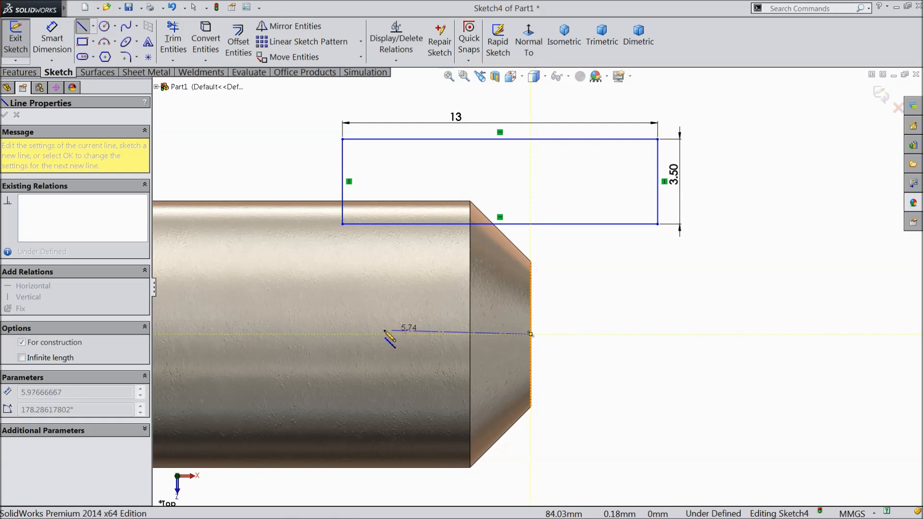
click(374, 334)
right_click(585, 267)
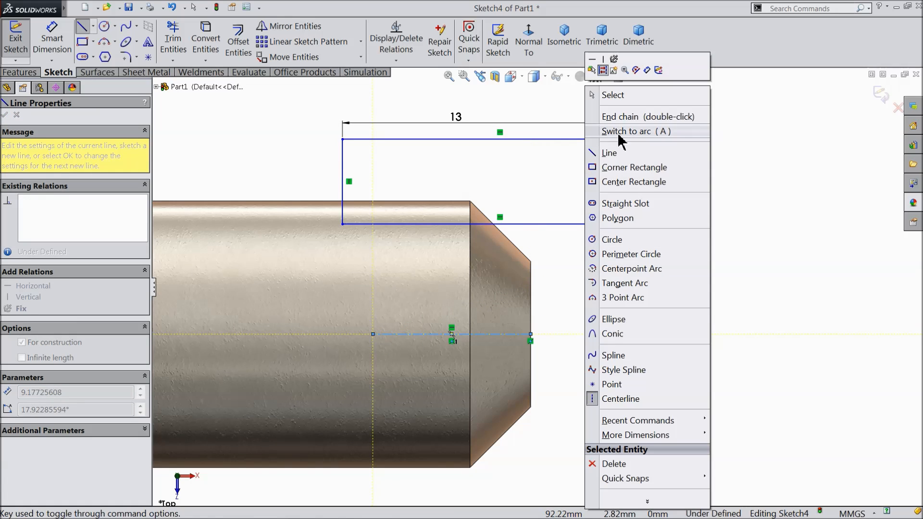
click(598, 92)
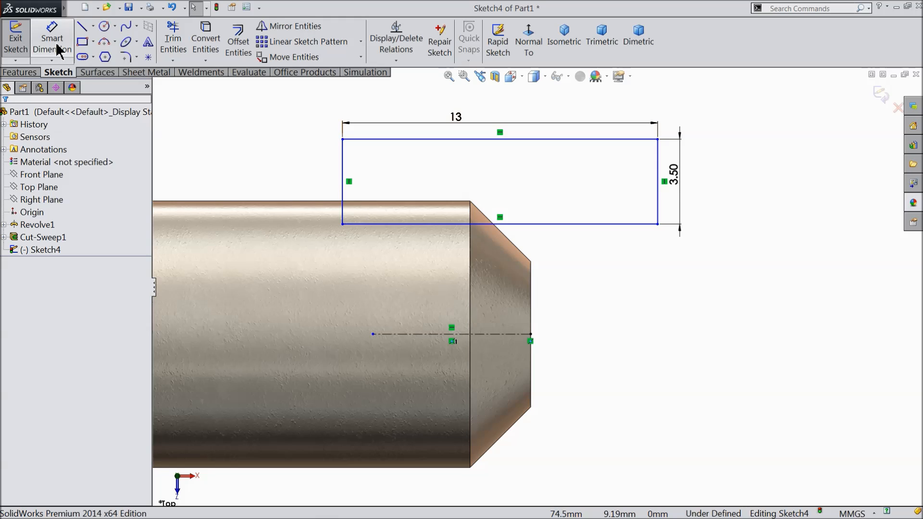
Make the rectangle's outer vertical side collinear with the edge of the shaft's flat end face
click(533, 290)
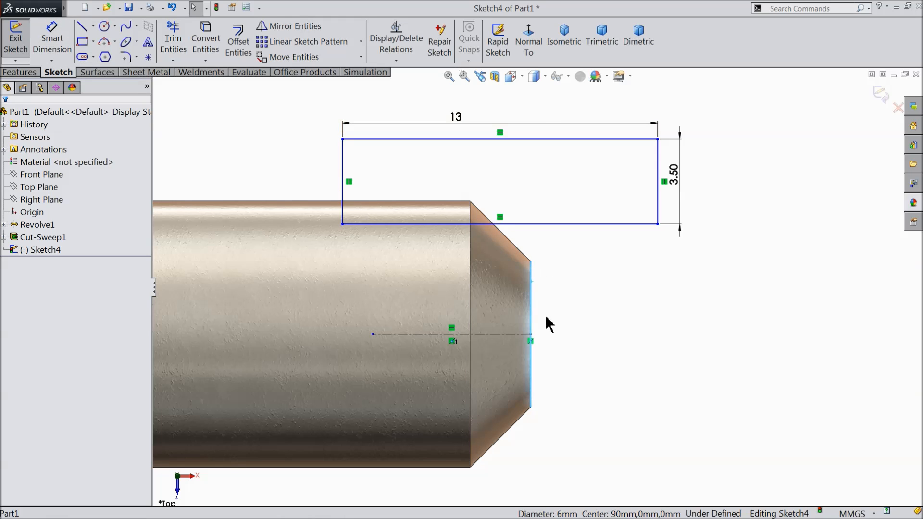
ctrl+click(658, 201)
click(689, 153)
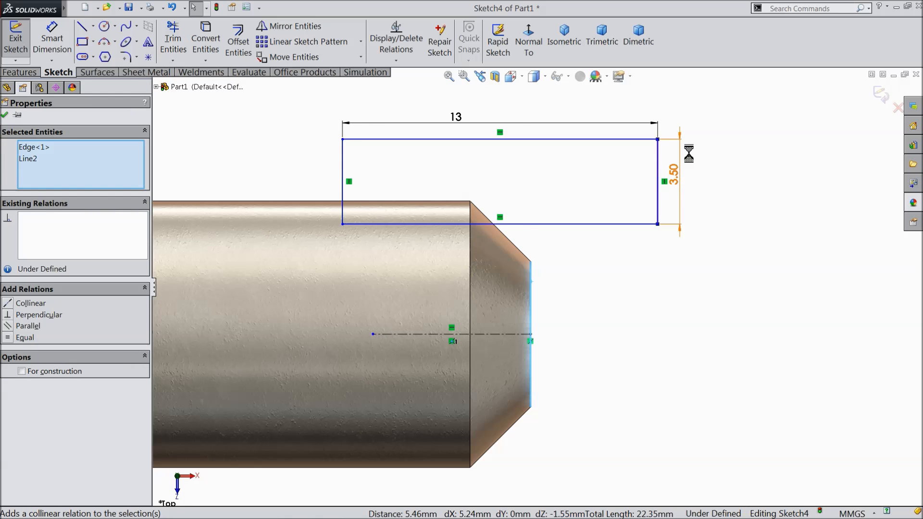
click(4, 115)
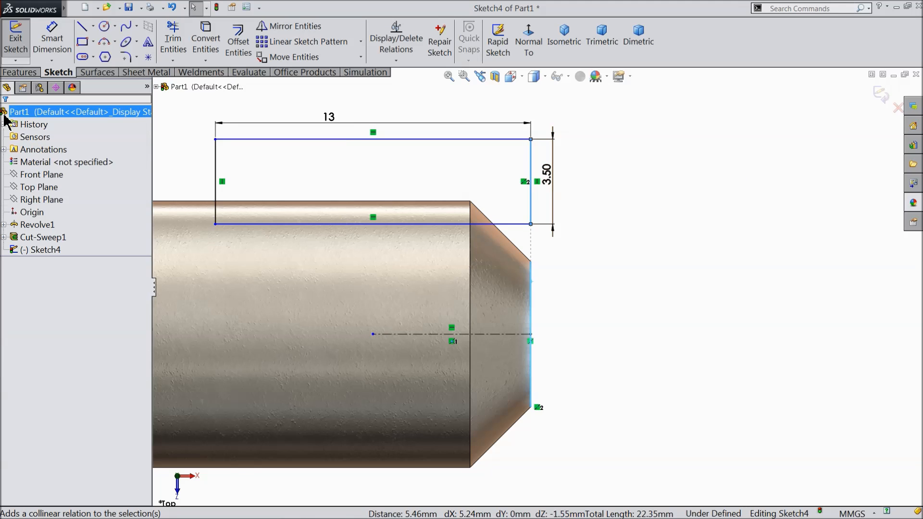
Dimension the distance between the rectangle's lower side and the centerline as 4.5 mm
click(70, 44)
click(519, 224)
click(525, 334)
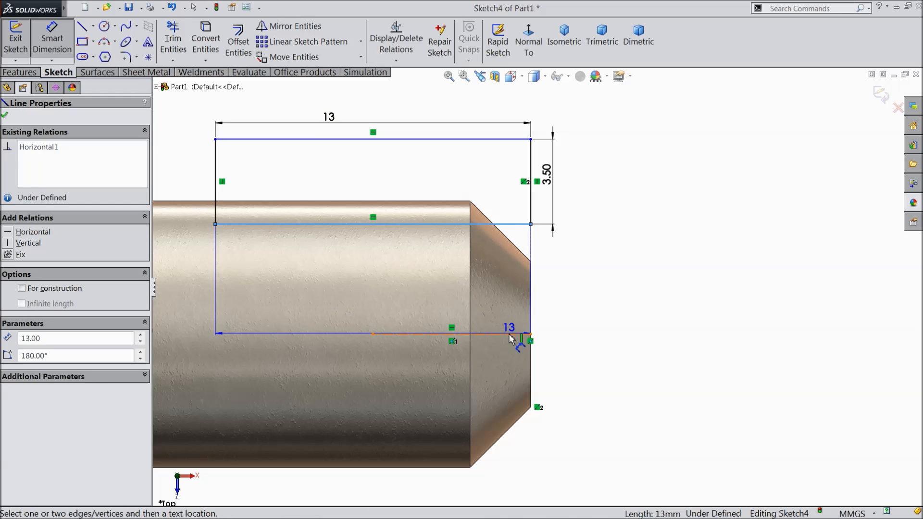
click(562, 288)
text(4)
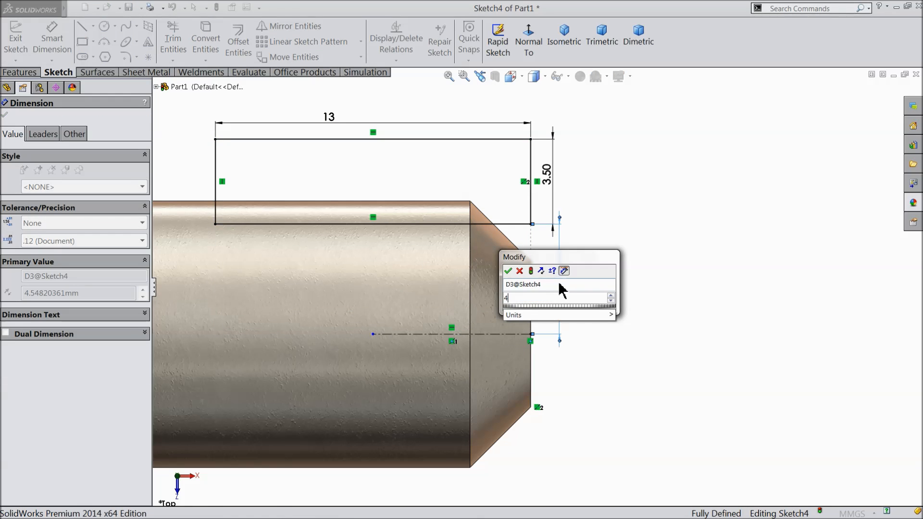
key(Return)
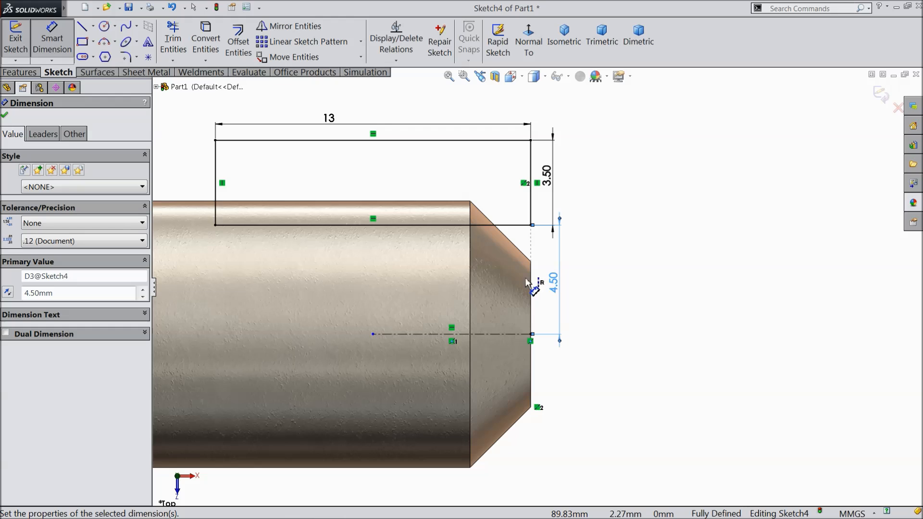
Round the rectangle's lower corner farthest from the shaft's end face with a 2 mm sketch fillet
click(126, 57)
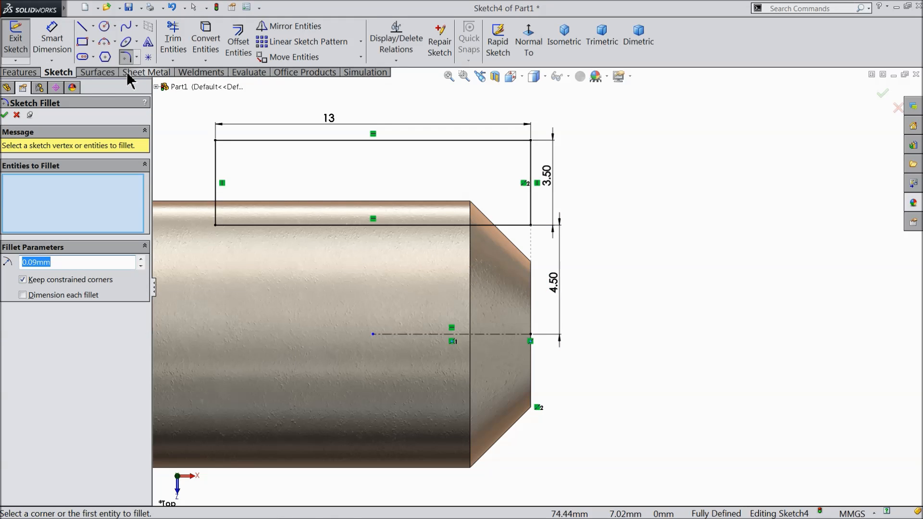
text(2)
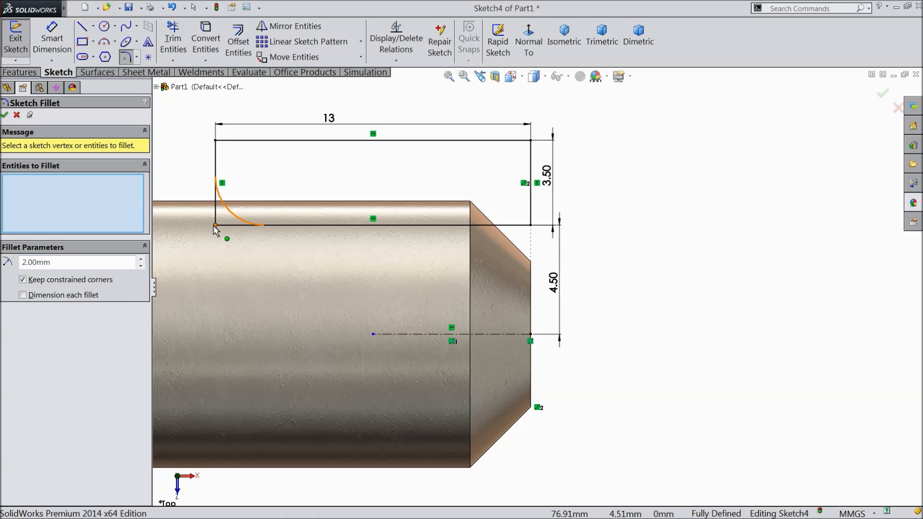
click(215, 226)
click(5, 115)
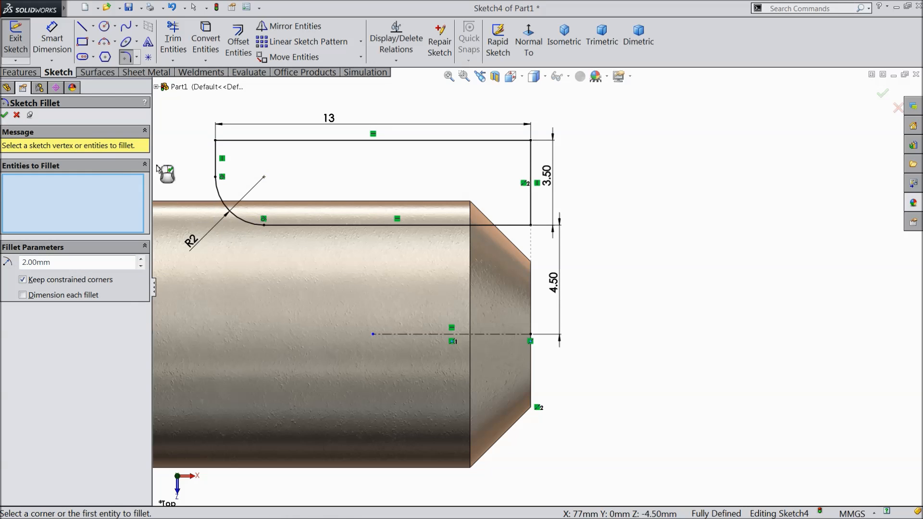
key(z)
click(4, 116)
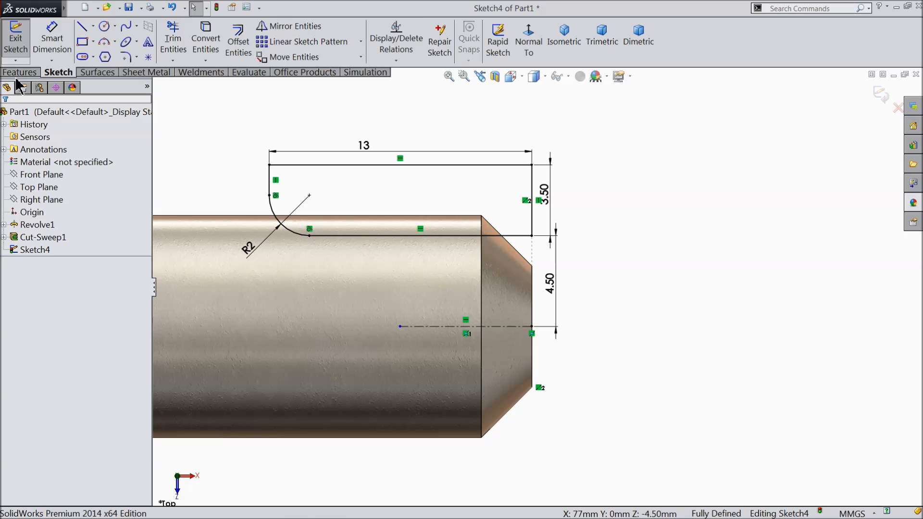
Cut a flat into the shaft end by extruding the rounded rectangle as an Extruded Cut set to Through All - Both
click(20, 72)
click(200, 43)
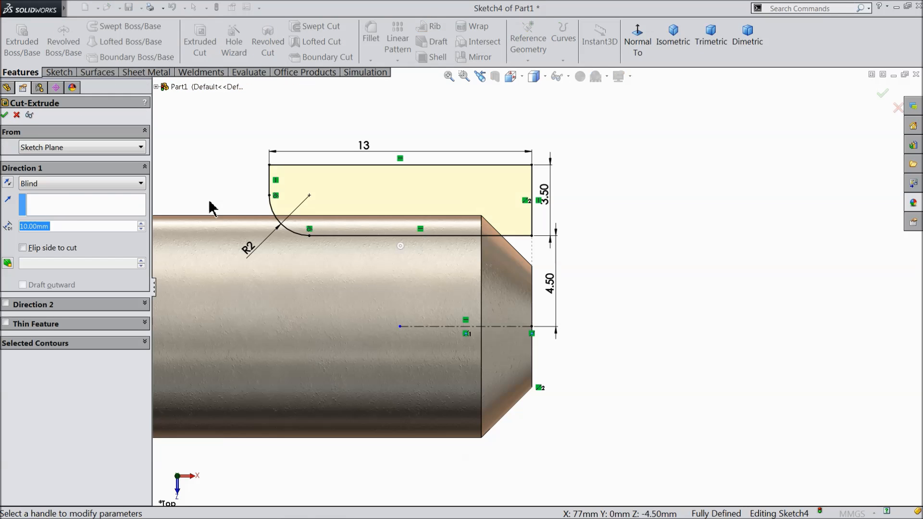
click(64, 184)
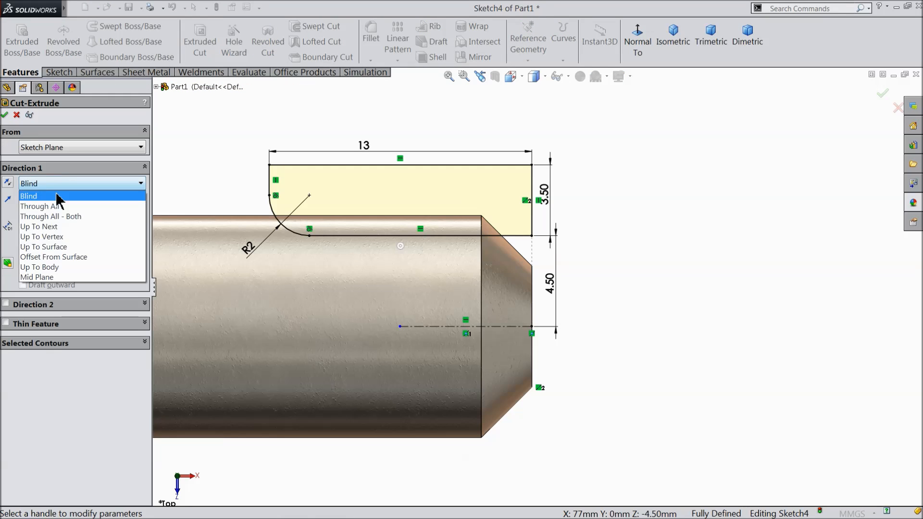
click(58, 217)
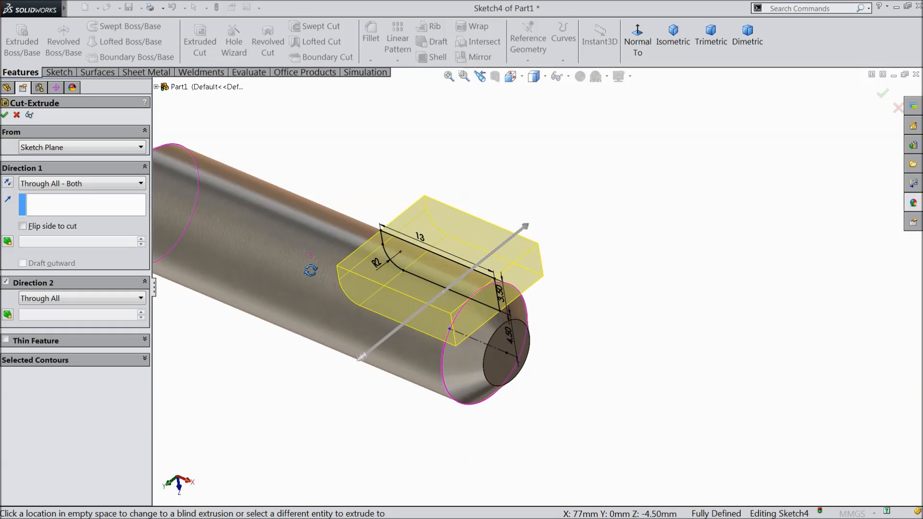
scroll(473, 311, down, 3)
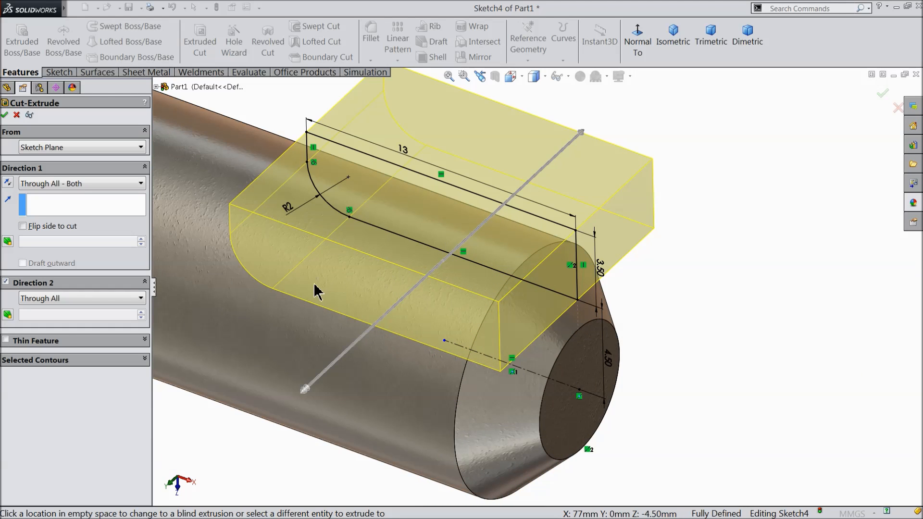
click(6, 116)
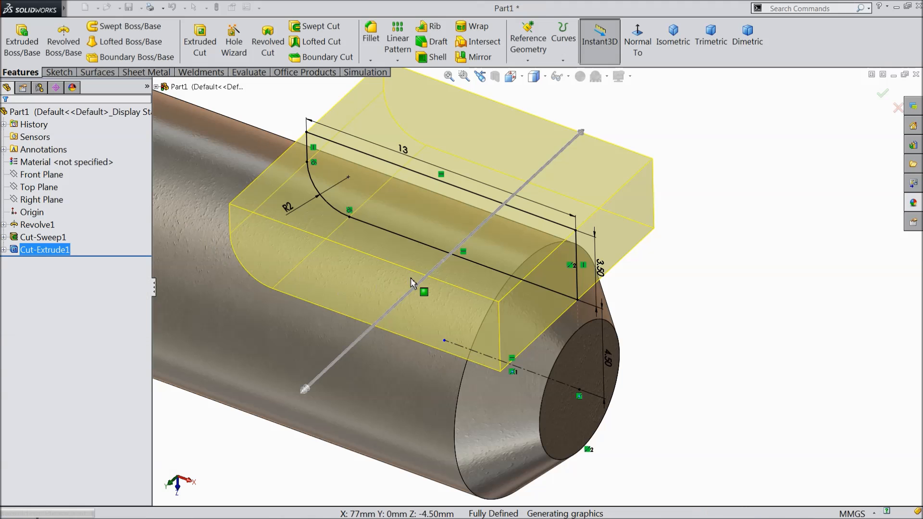
click(594, 188)
scroll(598, 228, up, 2)
mouse_move(596, 239)
middle_down()
mouse_move(587, 293)
mouse_move(587, 243)
mouse_move(590, 252)
middle_up()
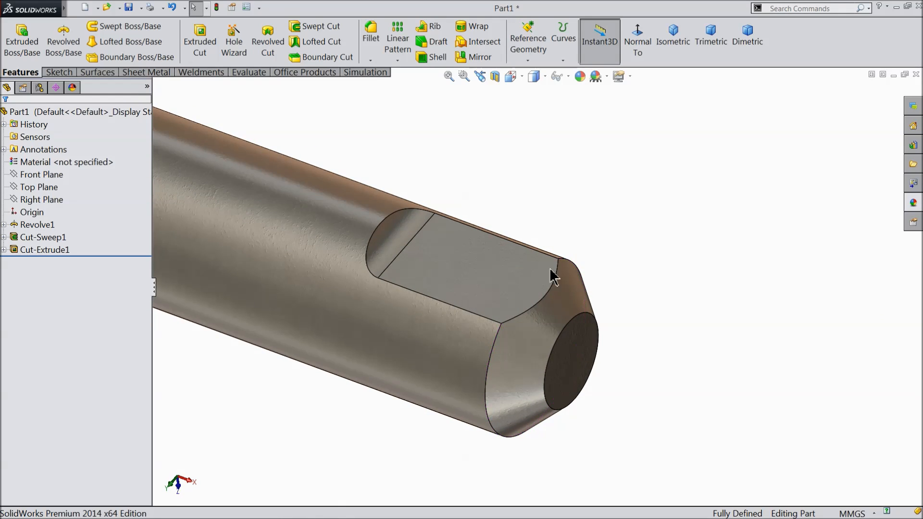
Circular-pattern the flat cut around the shaft's large cylindrical face with 4 equally spaced instances over 360 degrees
scroll(491, 278, up, 5)
scroll(561, 294, down, 3)
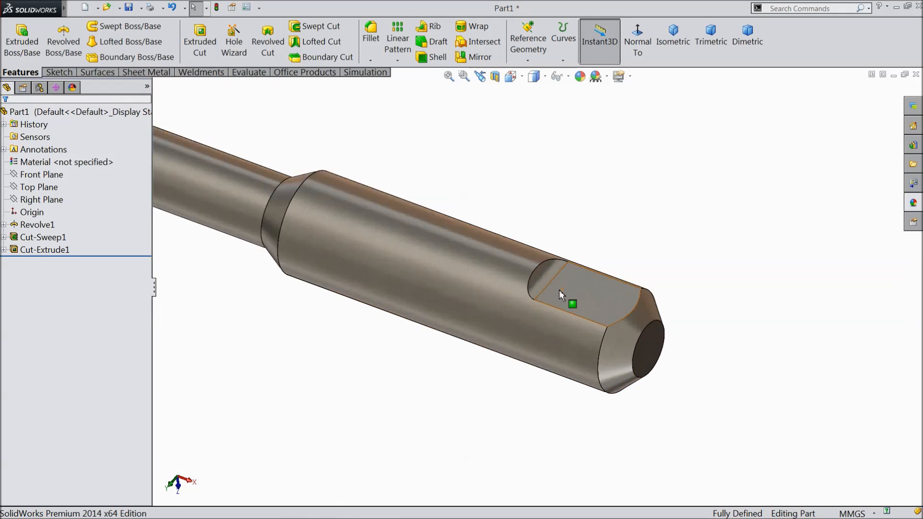
scroll(561, 295, down, 2)
click(409, 57)
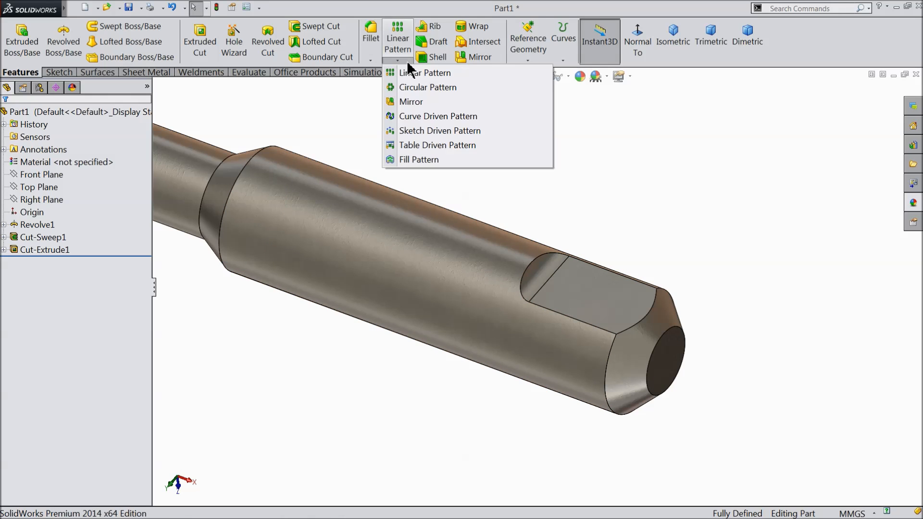
click(421, 87)
click(579, 301)
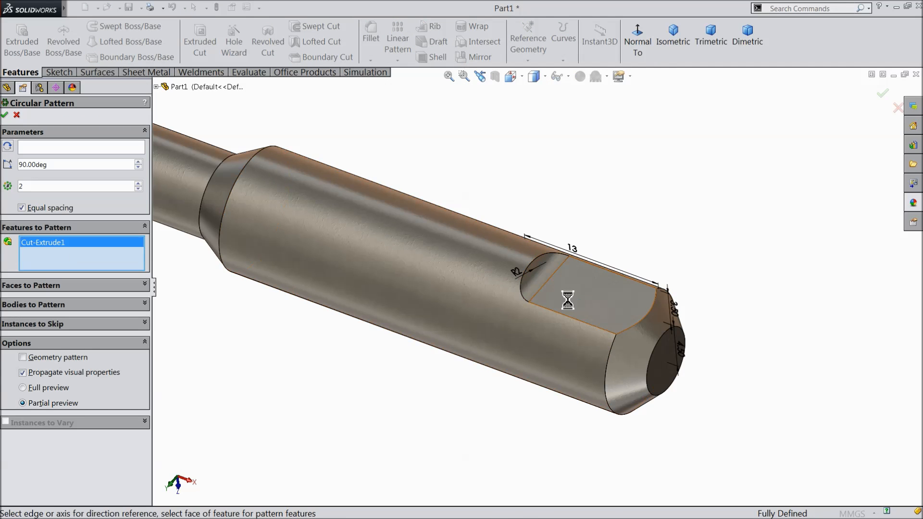
click(48, 148)
click(332, 225)
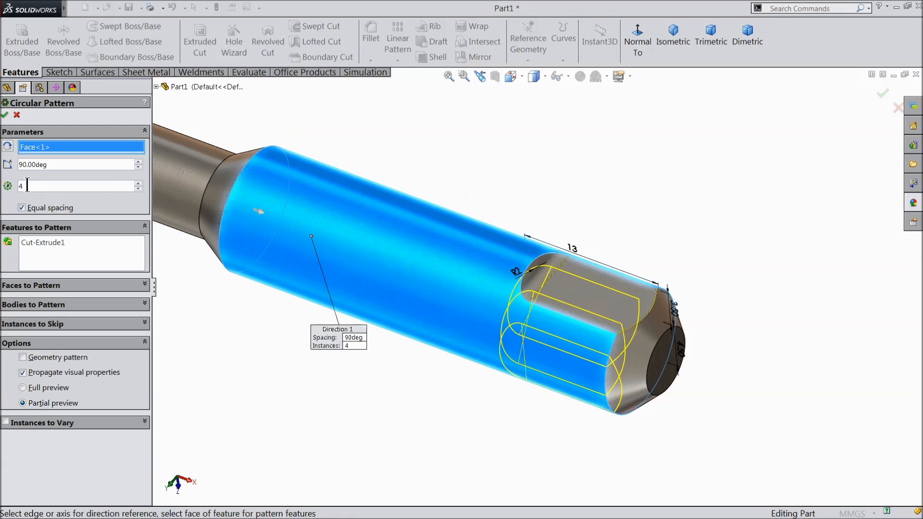
text(360)
key(Return)
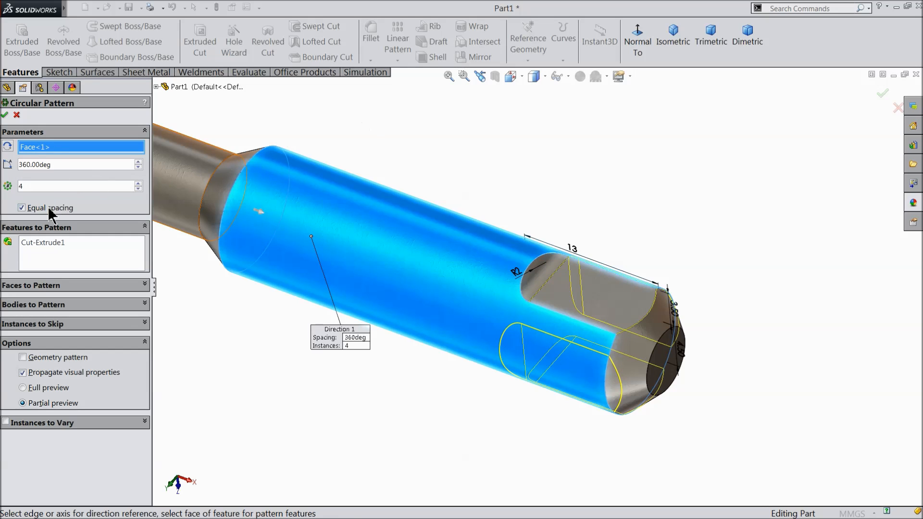
click(5, 116)
Examine the patterned flats on the chamfered end and the overall shape of the threaded shaft
middle_drag(550, 406, 533, 429)
scroll(576, 357, up, 5)
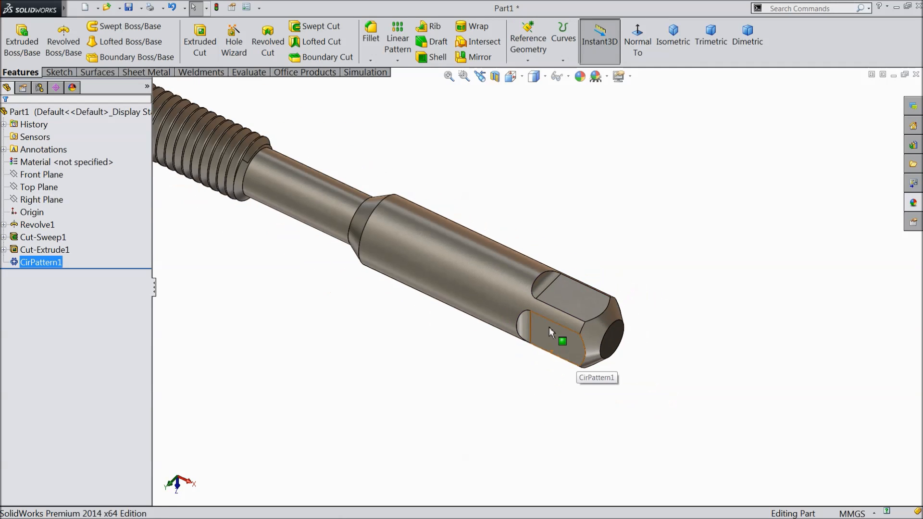
middle_drag(549, 327, 546, 321)
scroll(410, 270, down, 3)
scroll(419, 250, up, 3)
scroll(461, 290, down, 3)
mouse_move(462, 291)
middle_down()
mouse_move(443, 231)
mouse_move(452, 284)
middle_up()
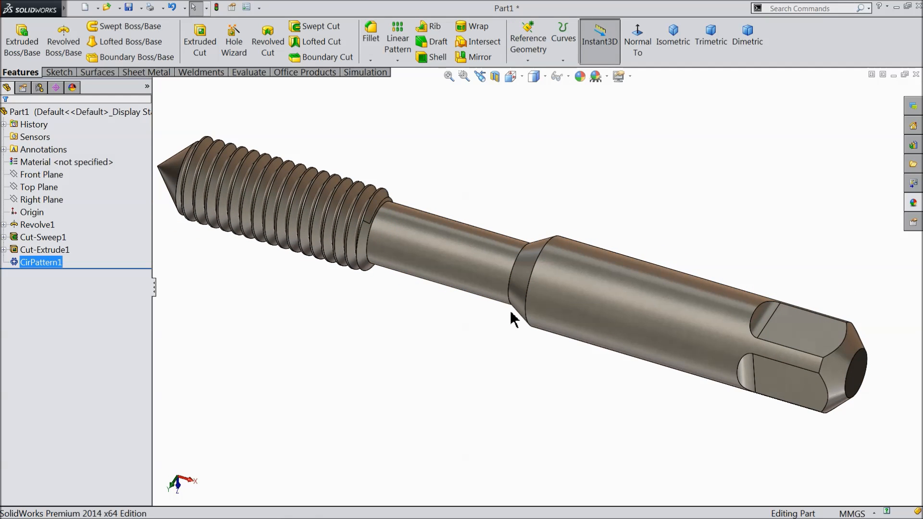
middle_drag(508, 316, 513, 316)
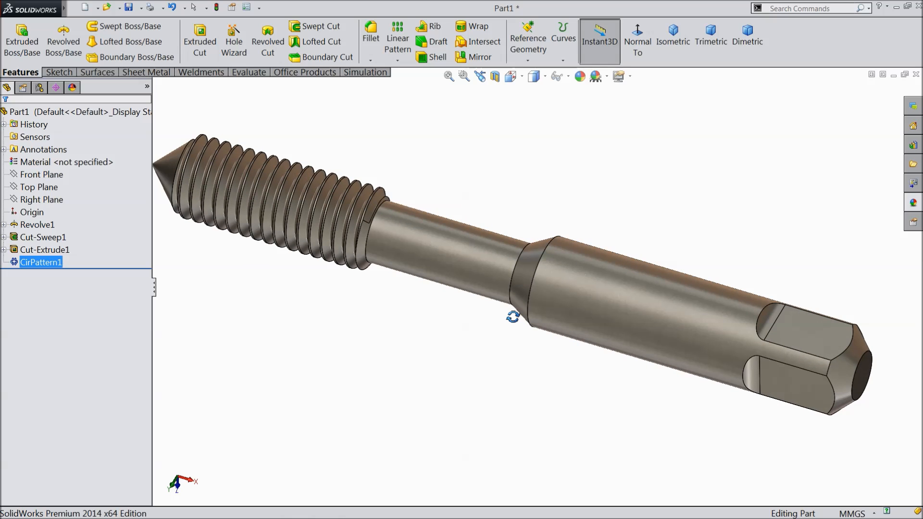
scroll(463, 282, up, 1)
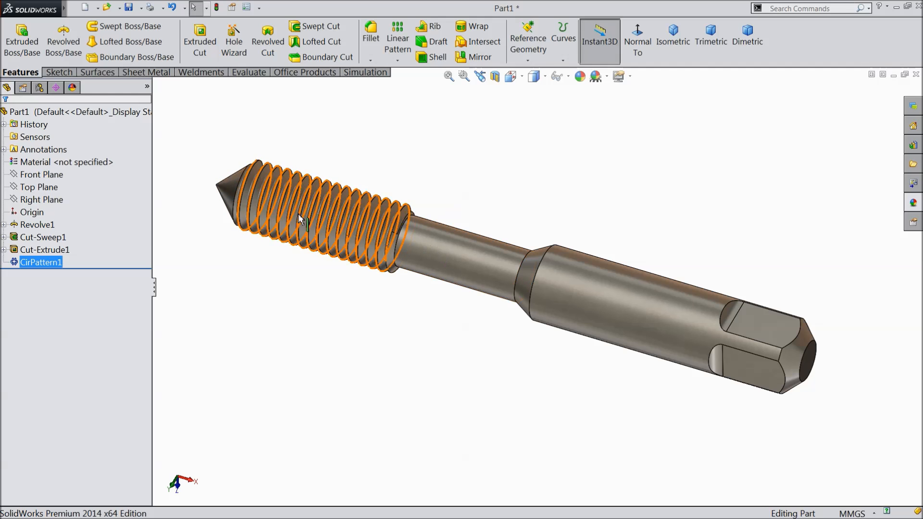
Start a new sketch on the Front Plane, viewed face-on at the threaded end of the shaft
click(16, 176)
click(22, 160)
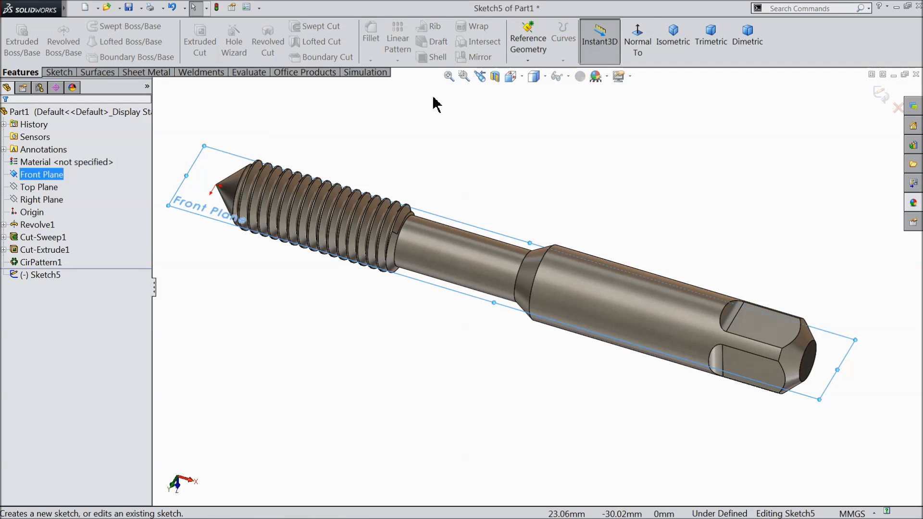
click(630, 43)
scroll(458, 274, down, 3)
click(373, 189)
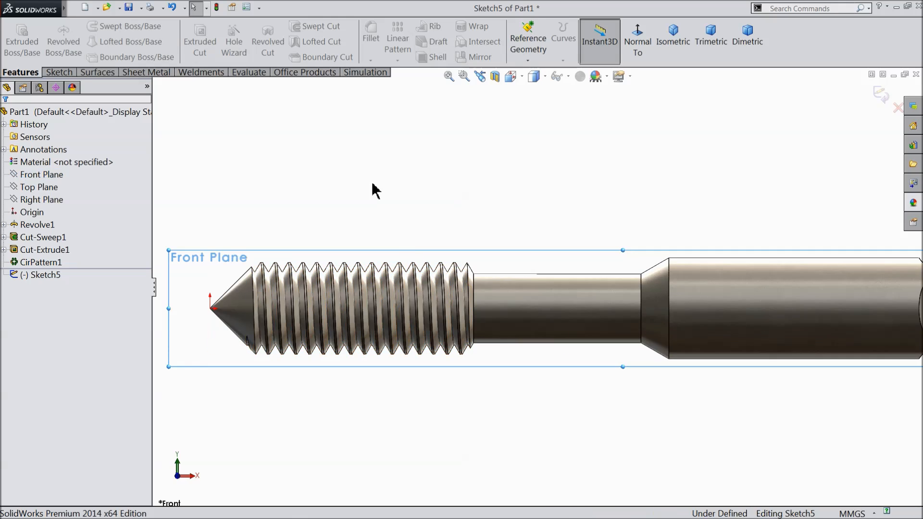
Sketch a nearly horizontal line about 28 mm long above the thread, starting over the shaft's tip, and continue it with an upward-curving tangent arc
click(59, 73)
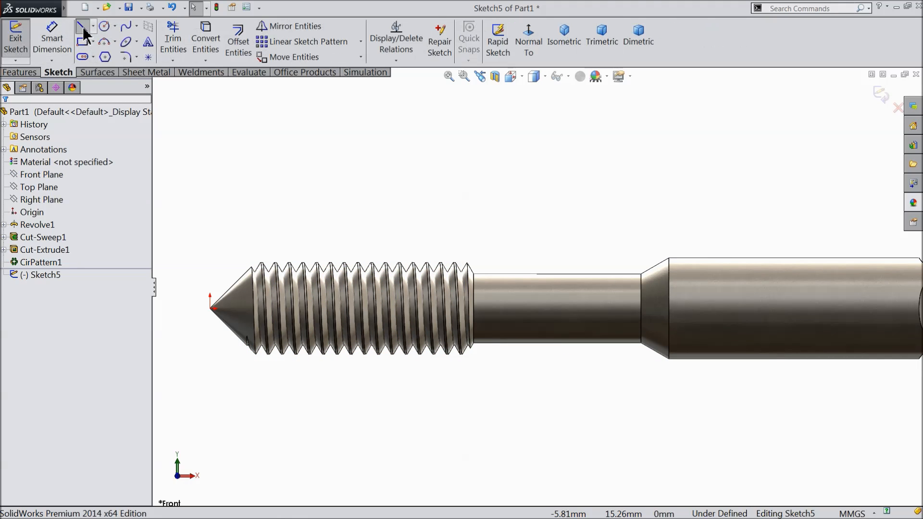
click(82, 26)
scroll(356, 311, down, 1)
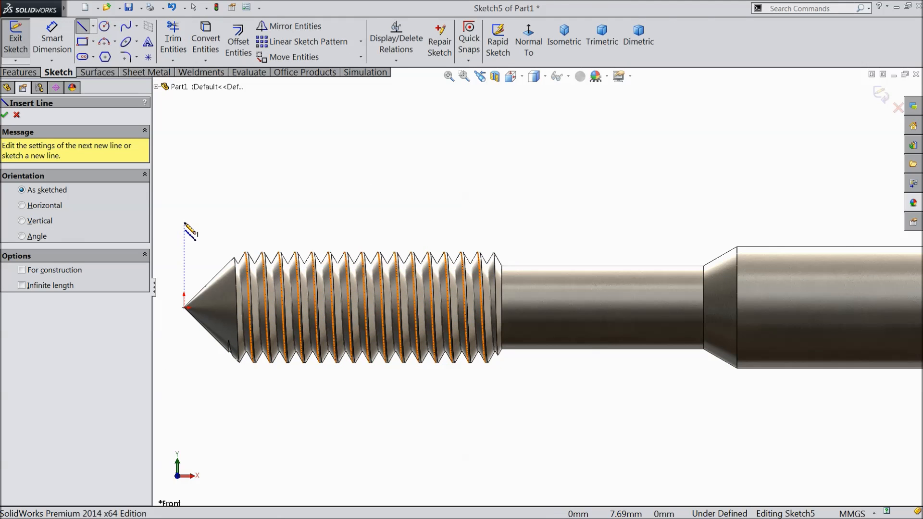
click(184, 223)
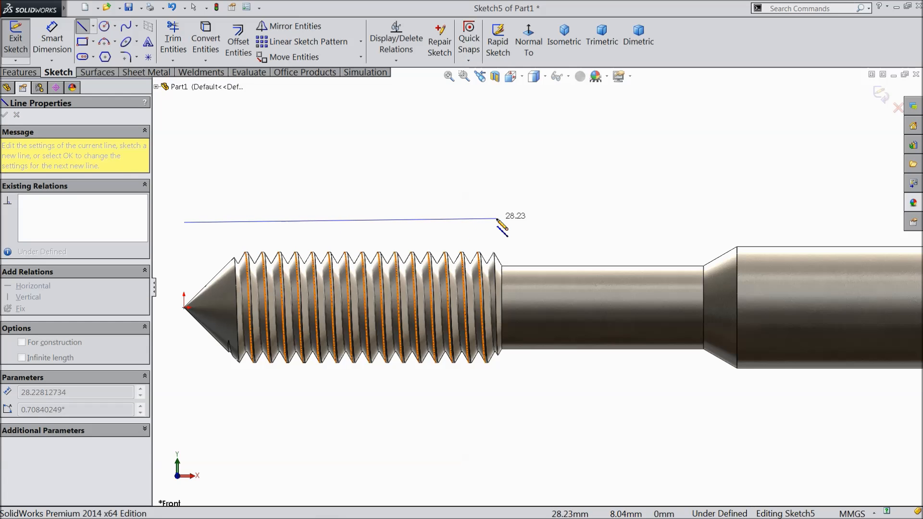
click(497, 219)
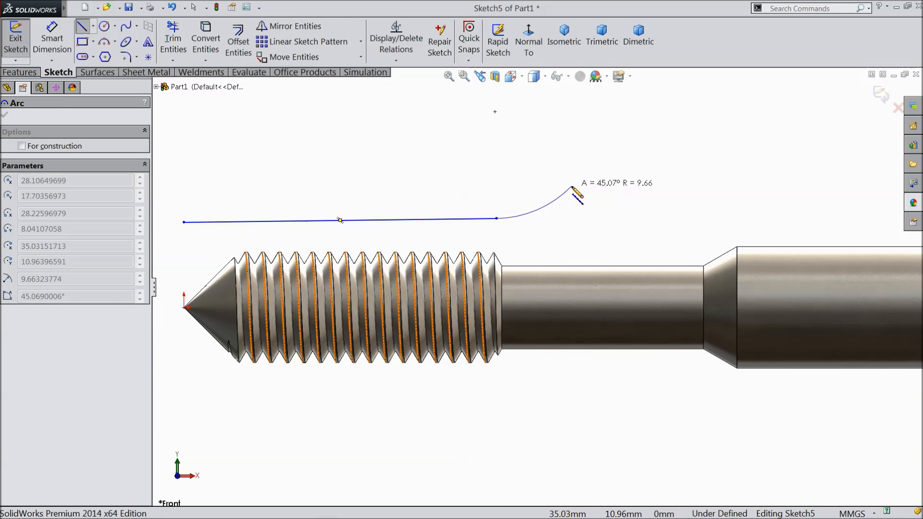
click(620, 174)
right_click(649, 135)
click(675, 114)
Add a vertical relation between the line's free endpoint and the vertex at the shaft's pointed tip
scroll(582, 263, up, 2)
scroll(509, 279, down, 2)
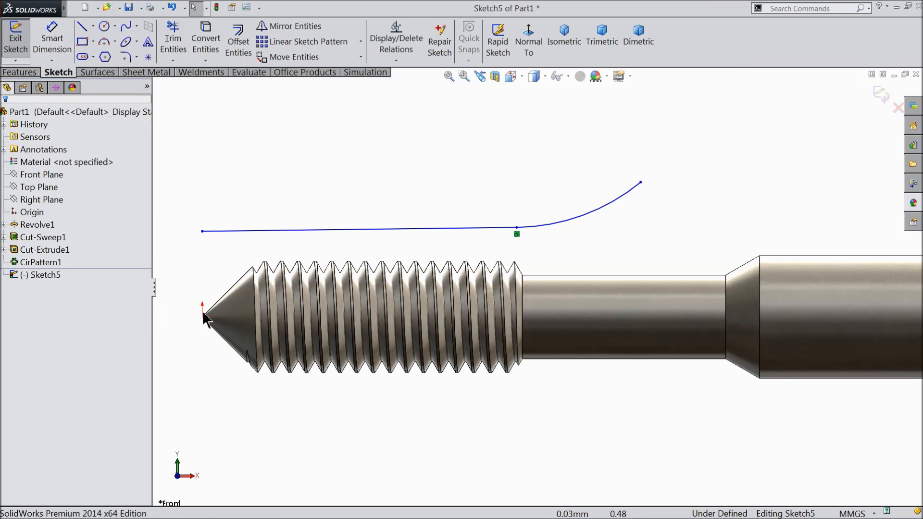
ctrl+click(202, 231)
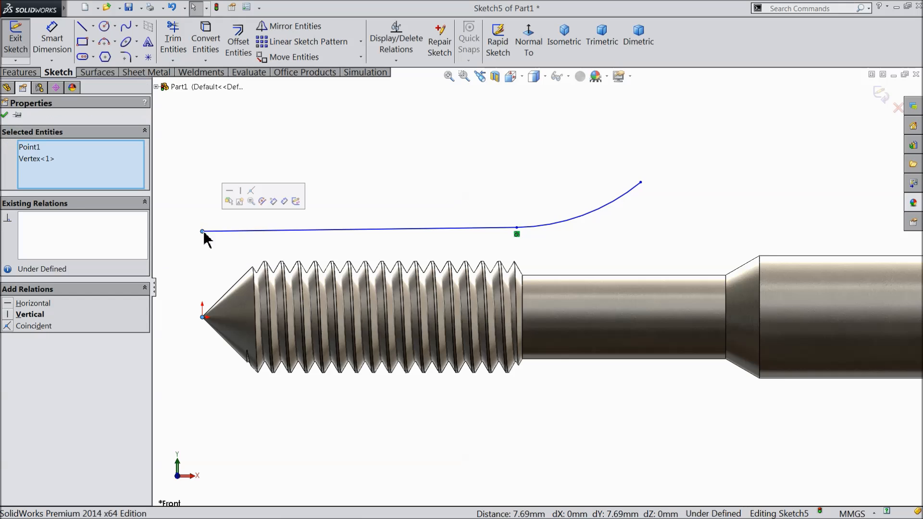
click(241, 193)
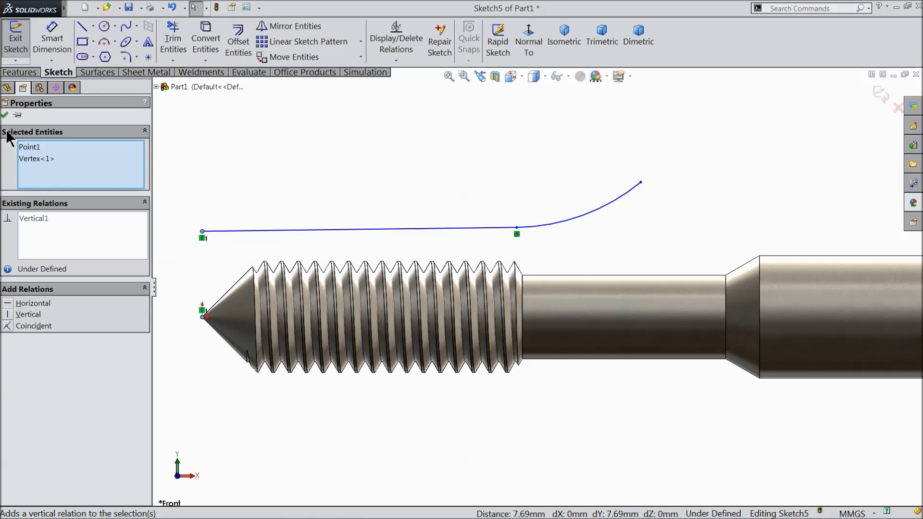
click(4, 115)
Dimension the horizontal length of the line above the thread as 31 mm
click(52, 41)
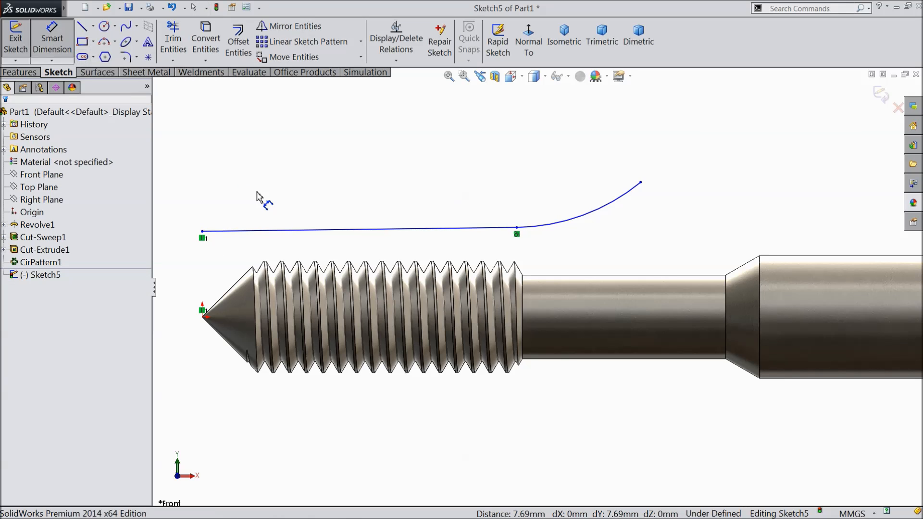
click(330, 230)
click(326, 191)
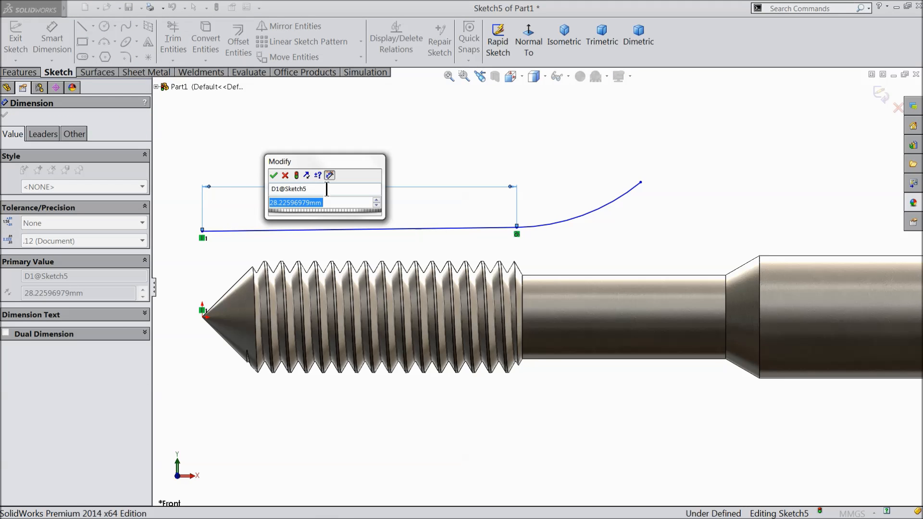
text(31)
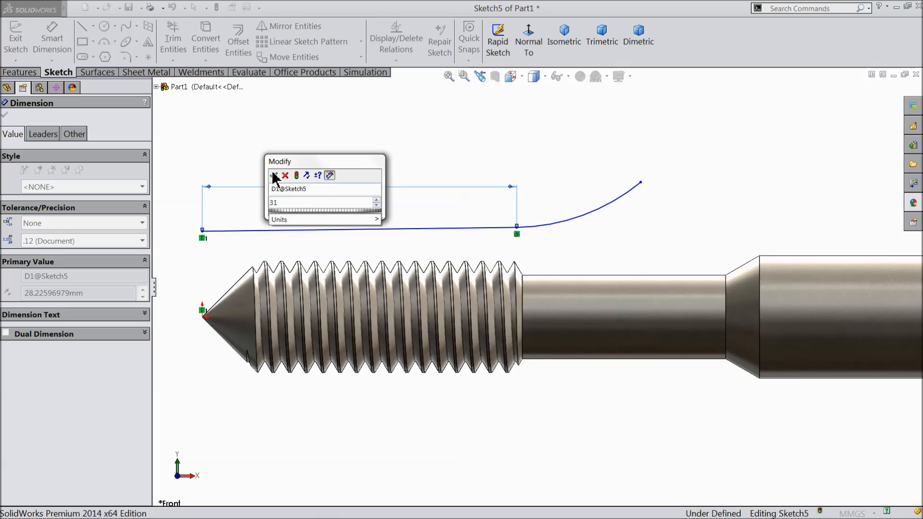
Set the path line's horizontal length to 31 mm and the adjoining arc's radius to 18.2 mm
click(272, 177)
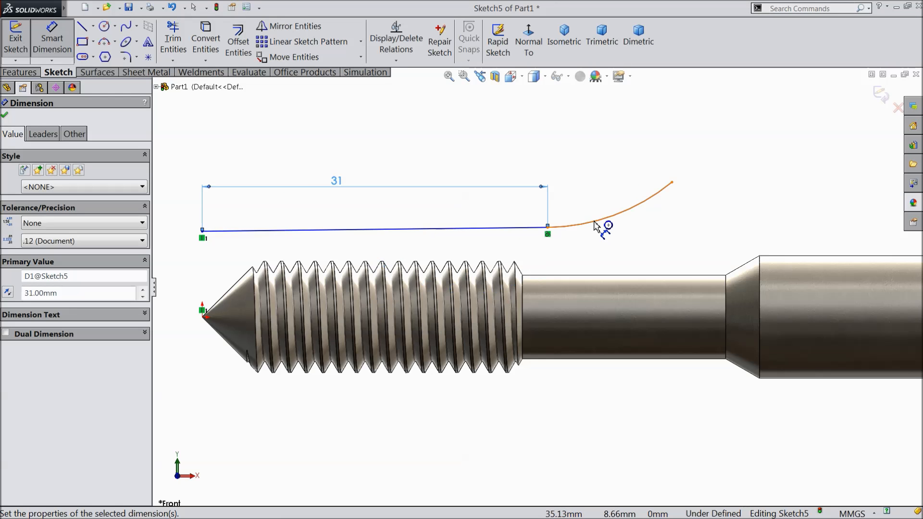
click(602, 222)
click(601, 198)
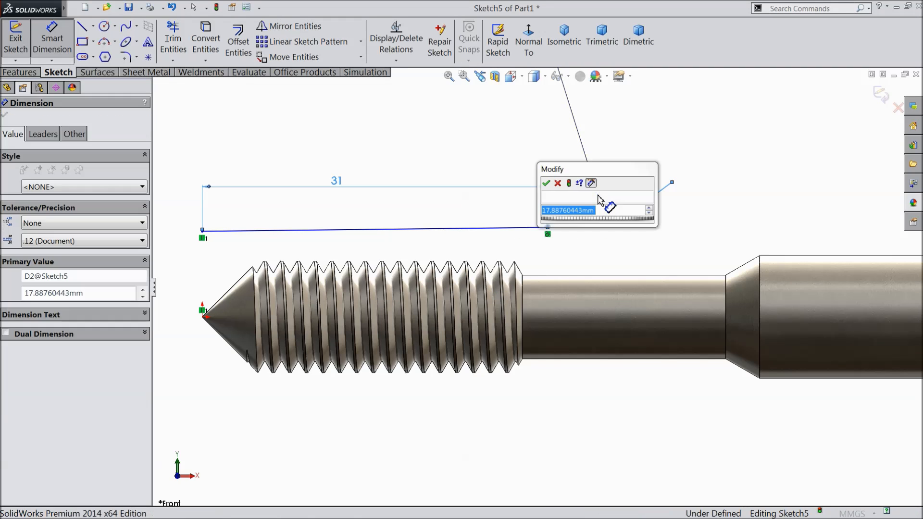
text(18.2)
key(Return)
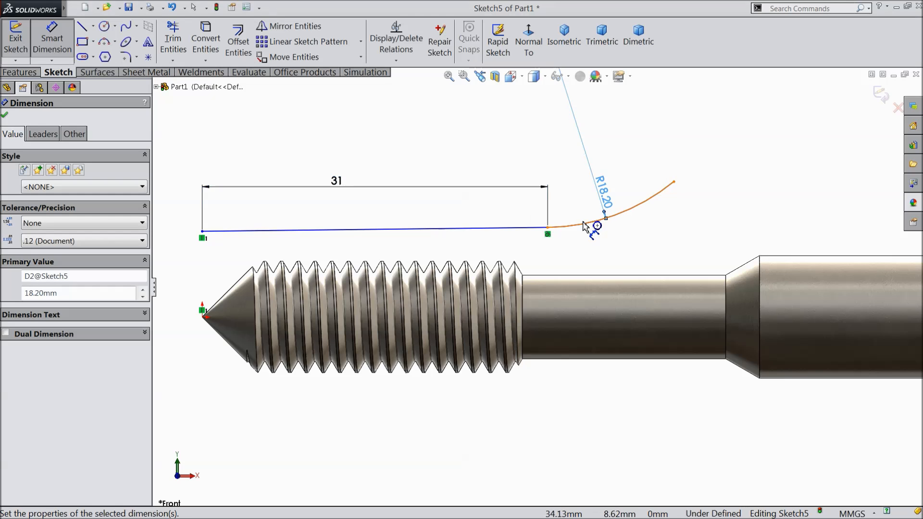
click(5, 116)
scroll(310, 251, up, 1)
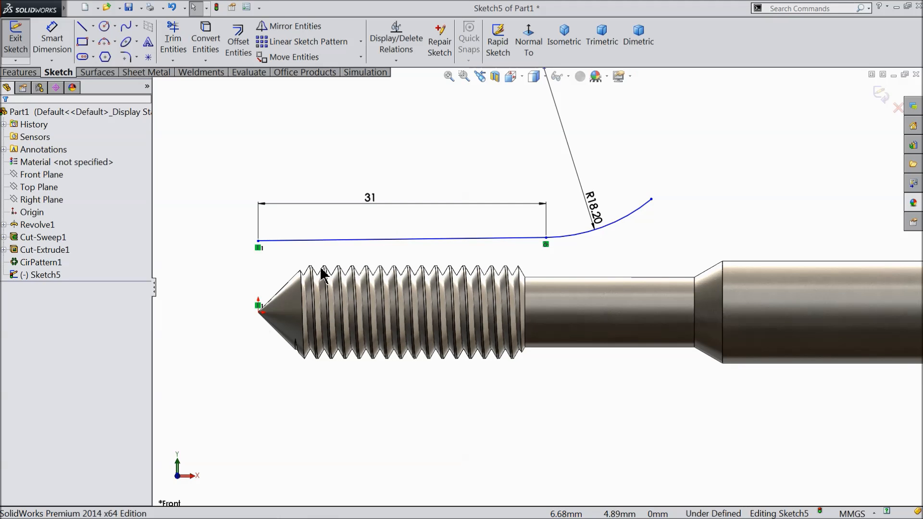
Dimension the path line's start point 7.5 mm vertically from the origin and close the sketch
click(52, 39)
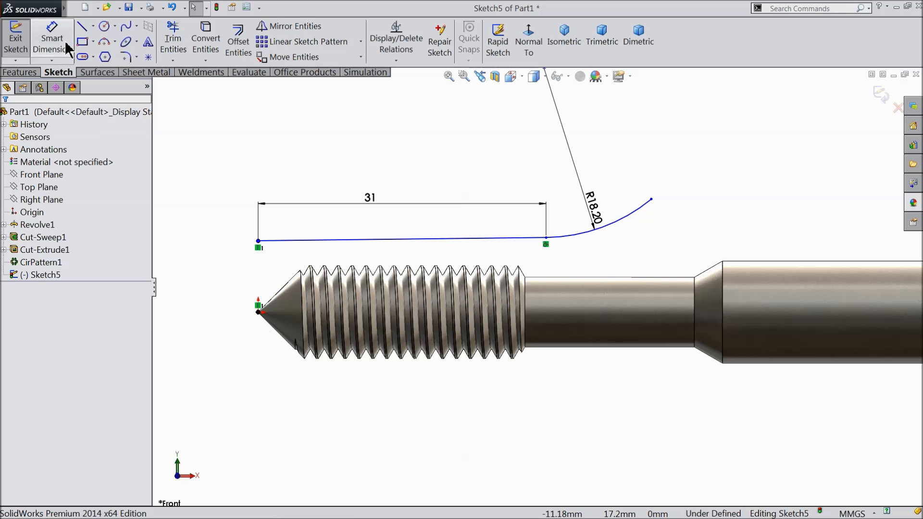
click(259, 241)
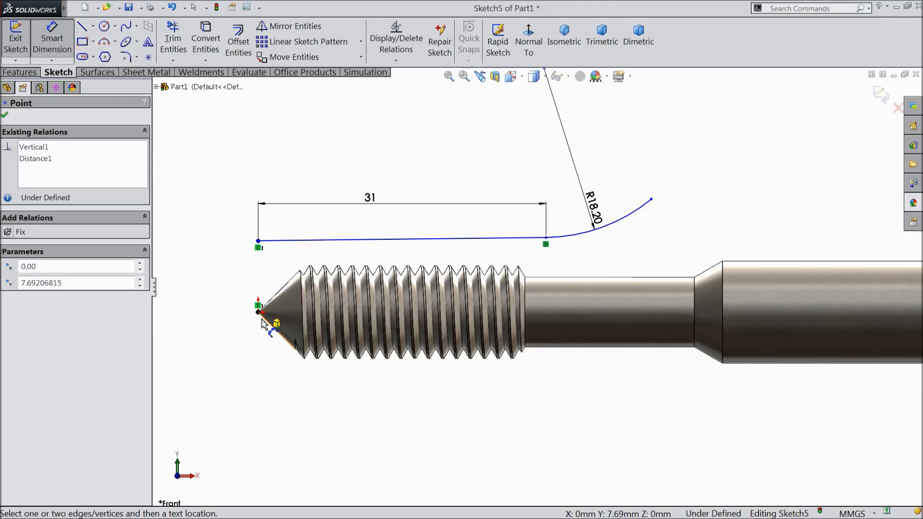
click(259, 312)
click(207, 281)
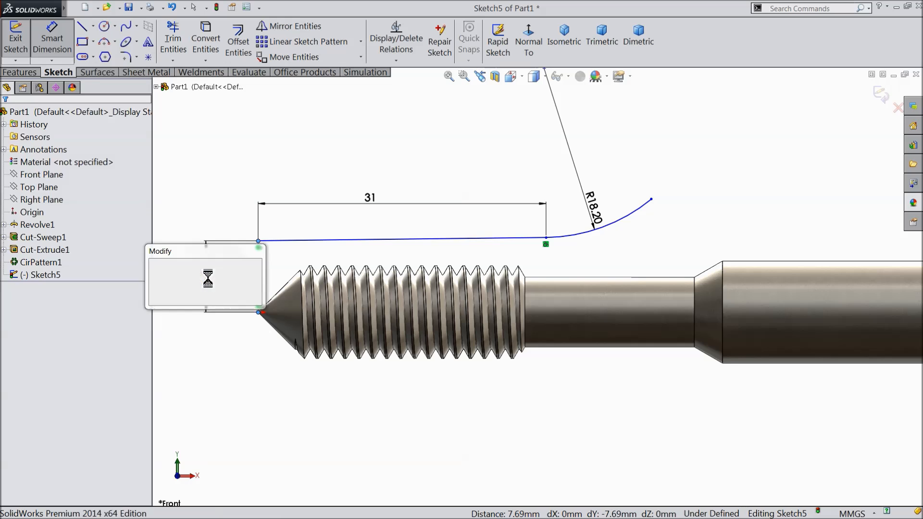
text(7.5)
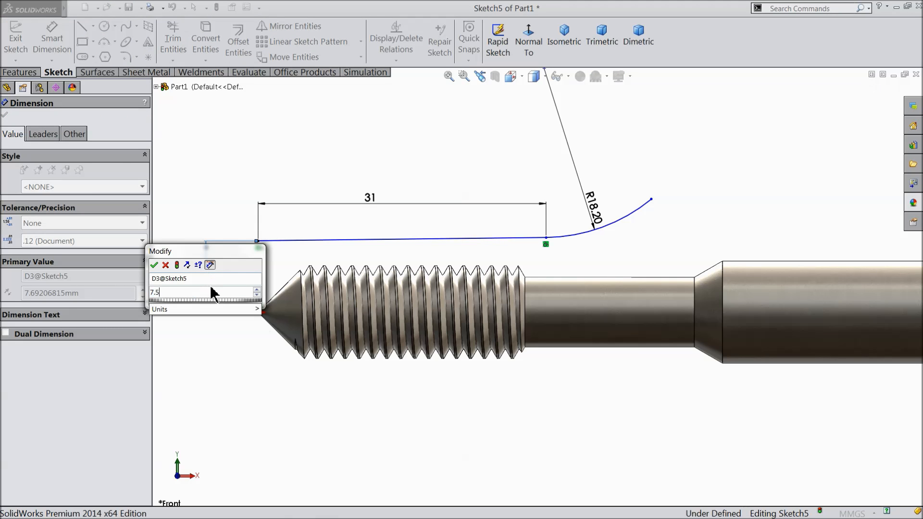
key(Return)
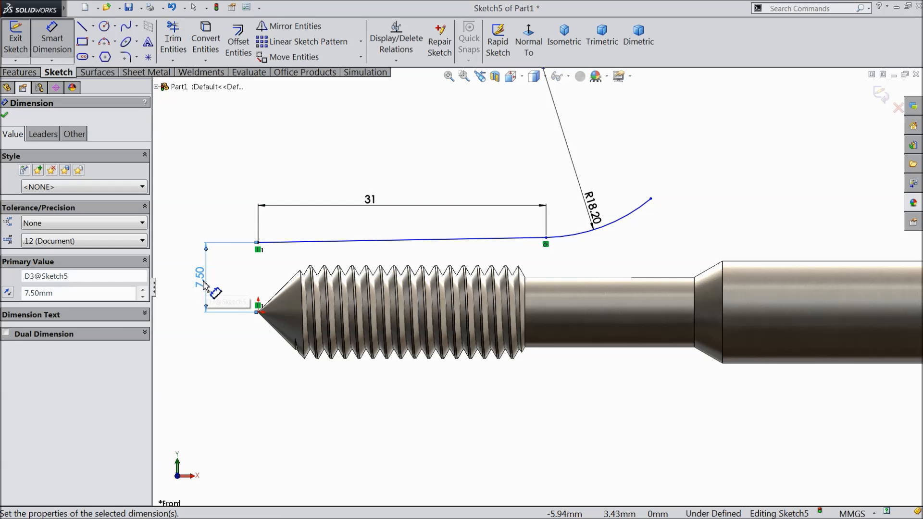
click(6, 116)
key(f)
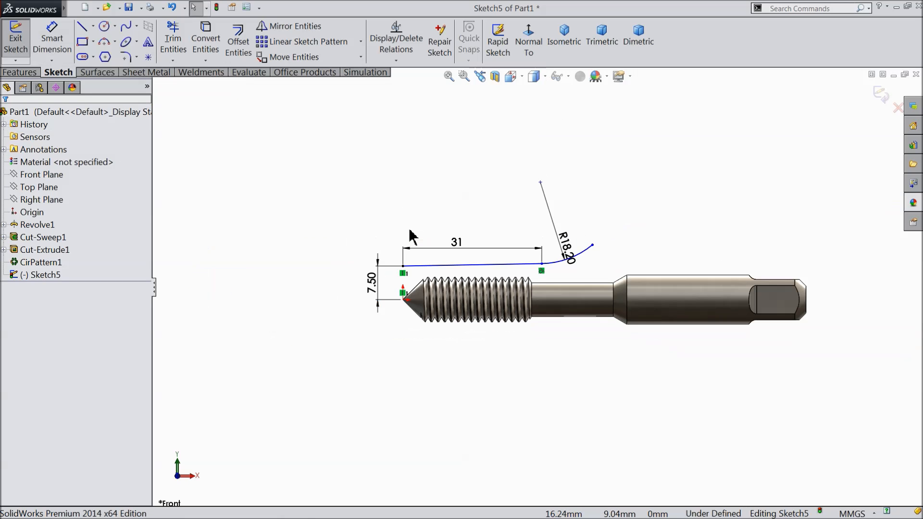
click(883, 95)
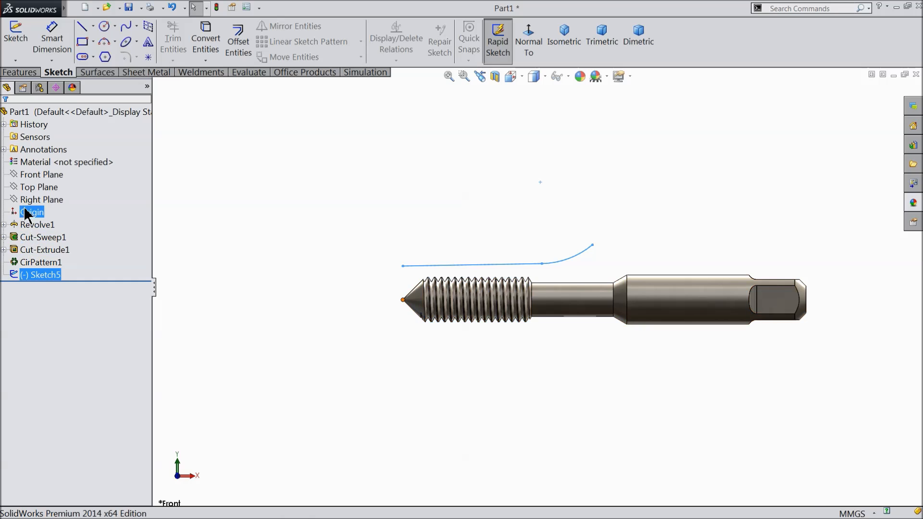
click(206, 237)
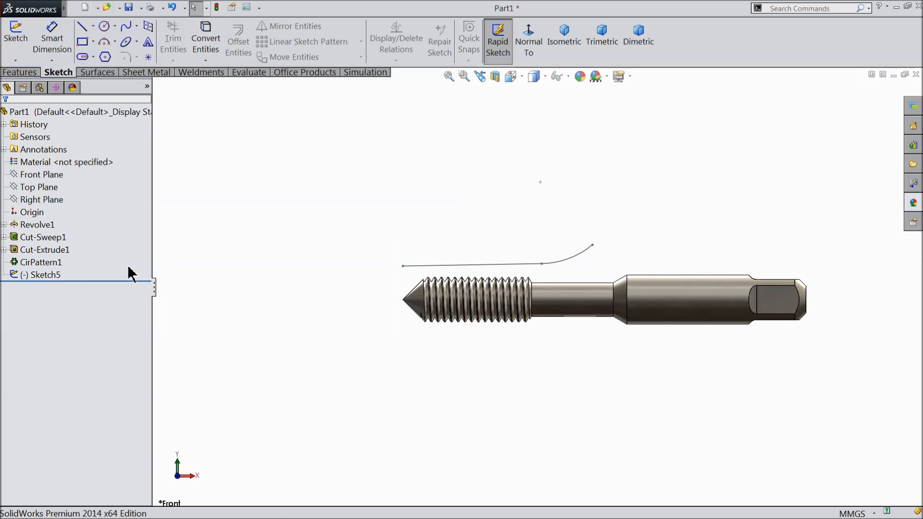
Start a new sketch on the Right Plane, viewed face-on from the tool's pointed end
click(30, 200)
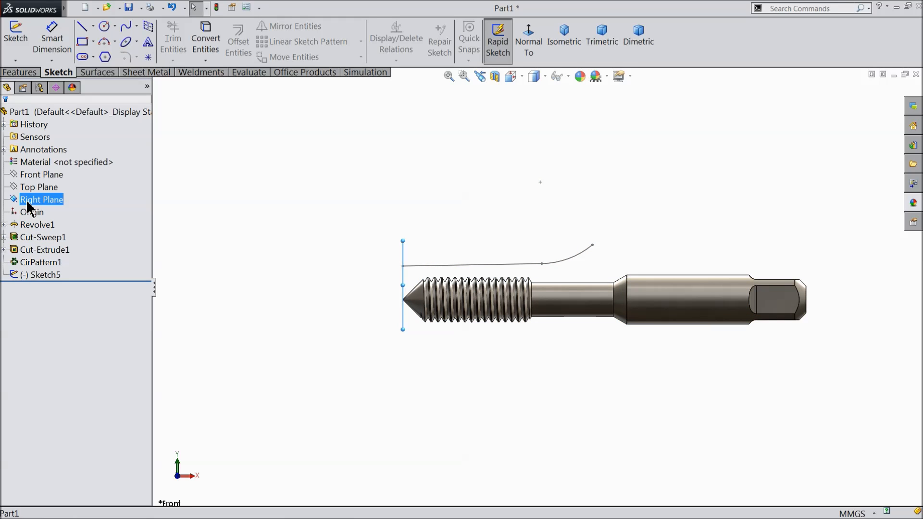
click(46, 183)
click(528, 50)
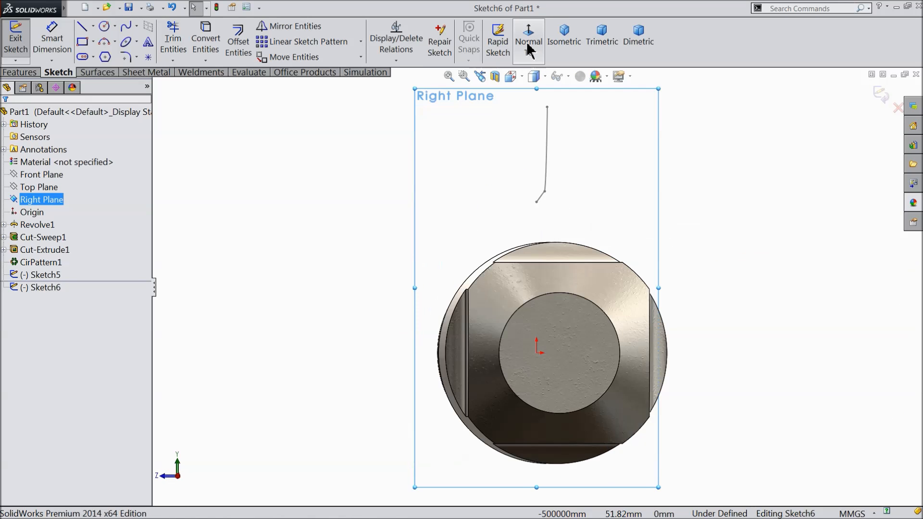
click(528, 49)
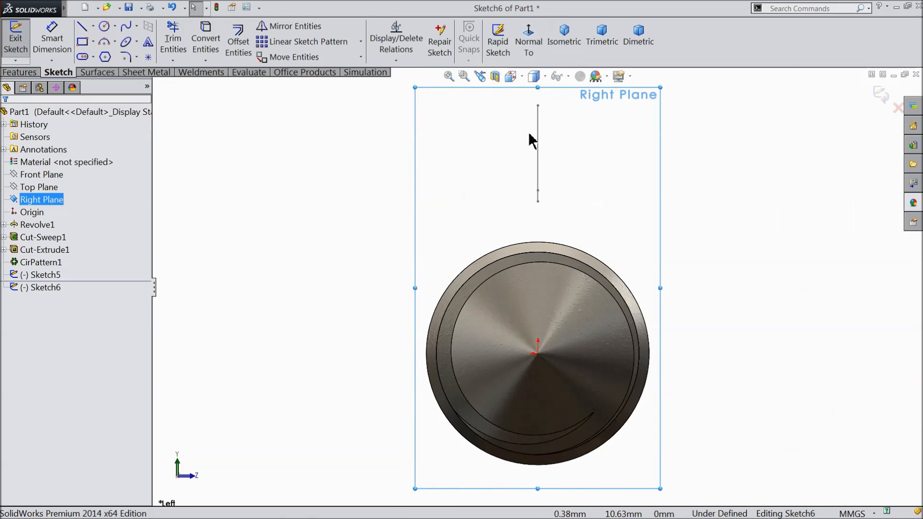
scroll(566, 323, down, 2)
scroll(548, 313, up, 1)
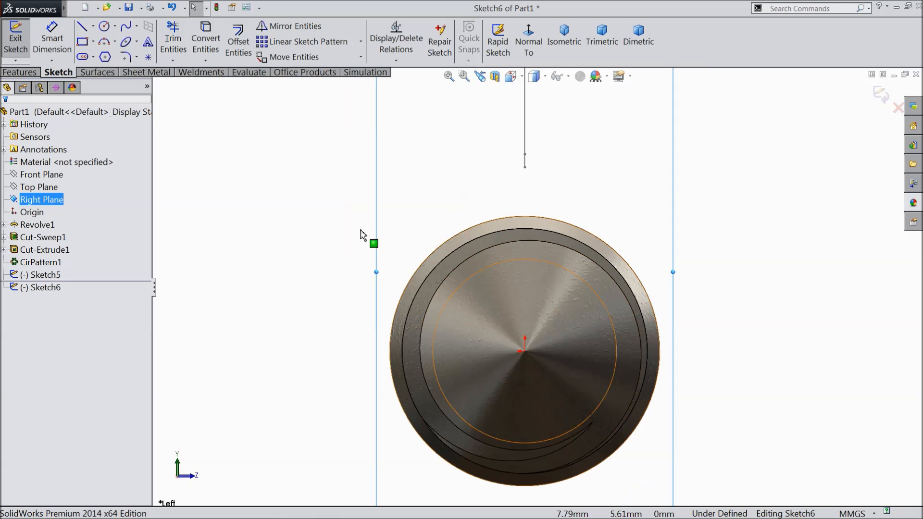
Sketch an open three-point spline dipping into the upper part of the round body, with its endpoints about 9.6 mm apart outside the outline
click(126, 27)
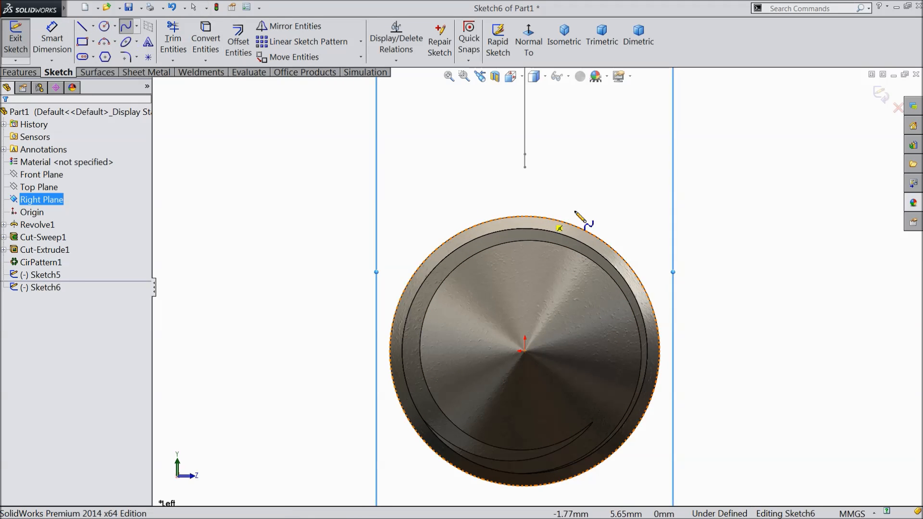
click(591, 186)
click(554, 308)
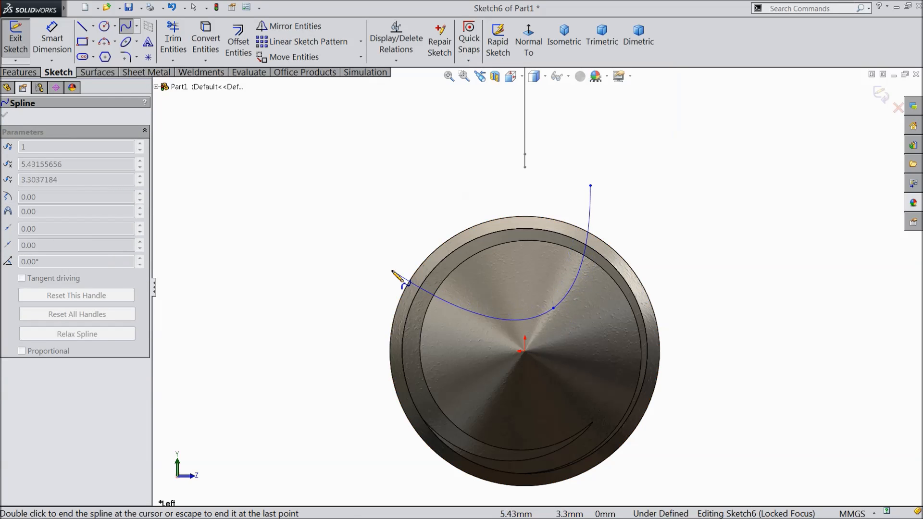
click(364, 247)
right_click(390, 147)
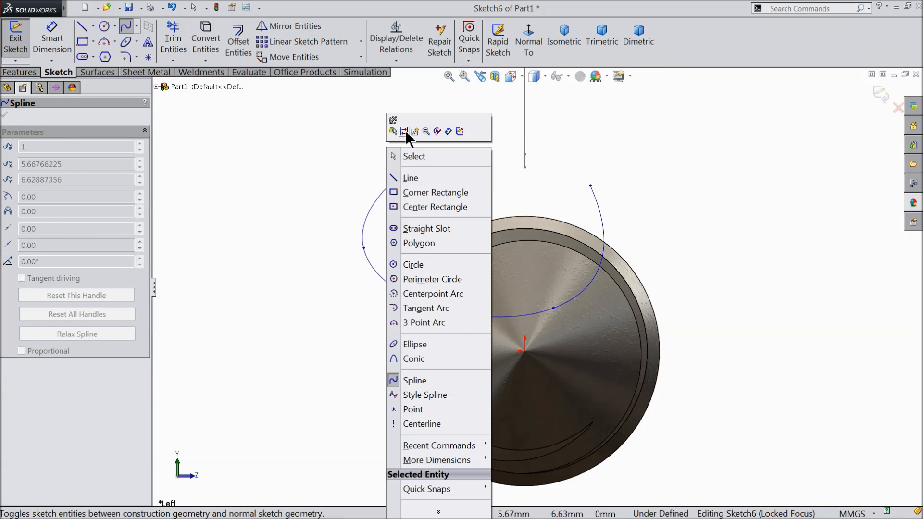
click(413, 156)
Close the spline profile with a straight line joining its two endpoints
click(82, 27)
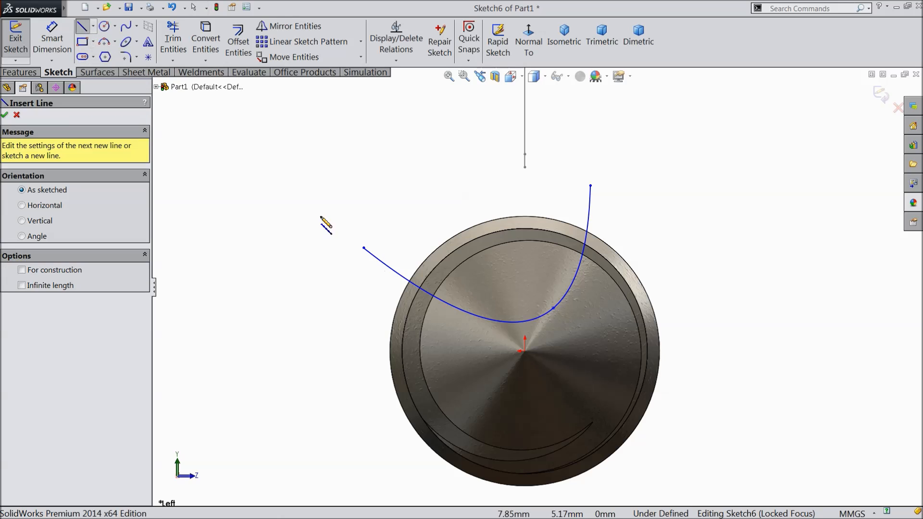
click(363, 247)
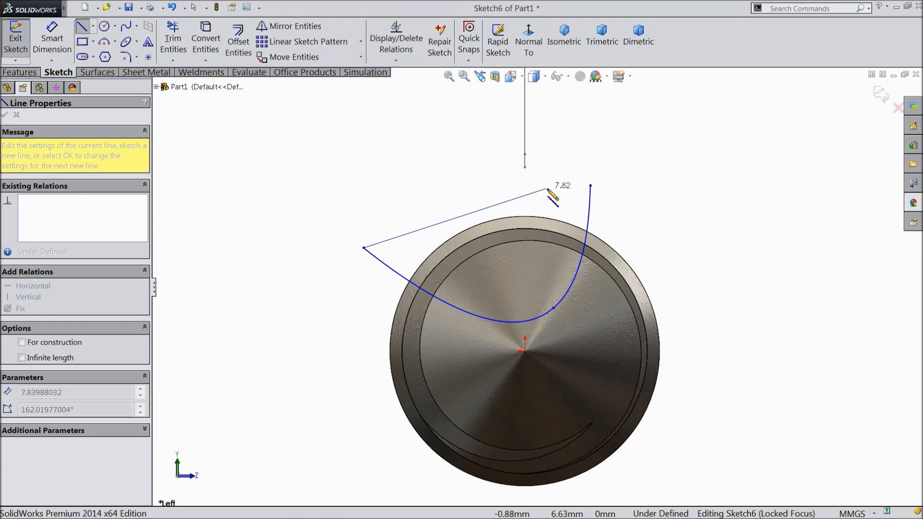
click(590, 185)
right_click(598, 139)
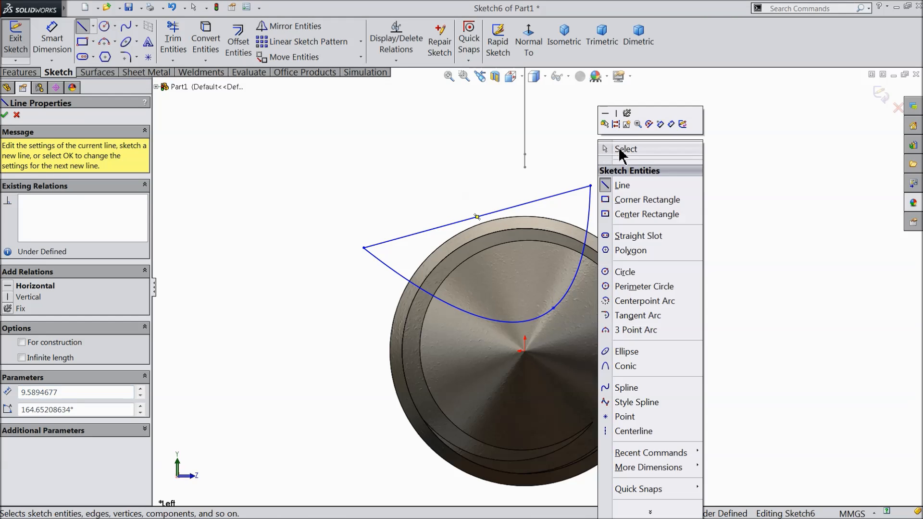
click(618, 147)
Dimension the profile's straight closing line to a length of 7.3 mm
click(52, 46)
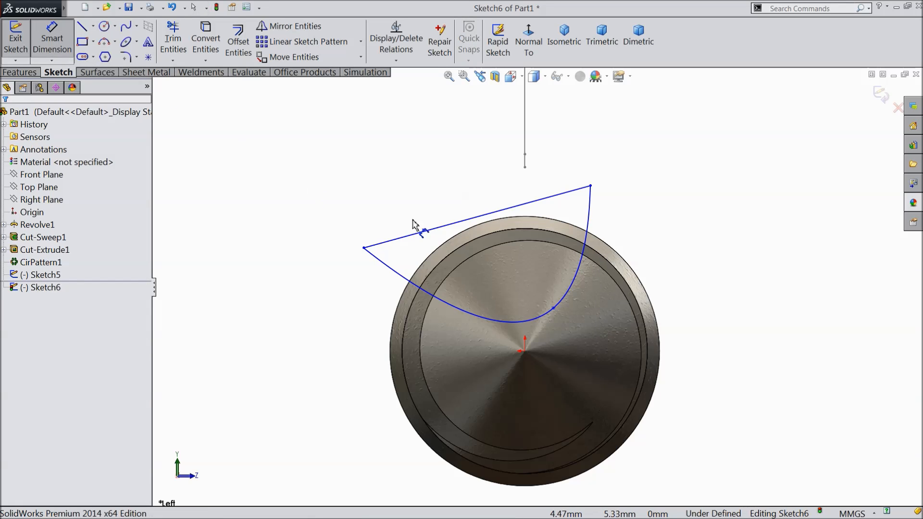
click(474, 218)
click(464, 207)
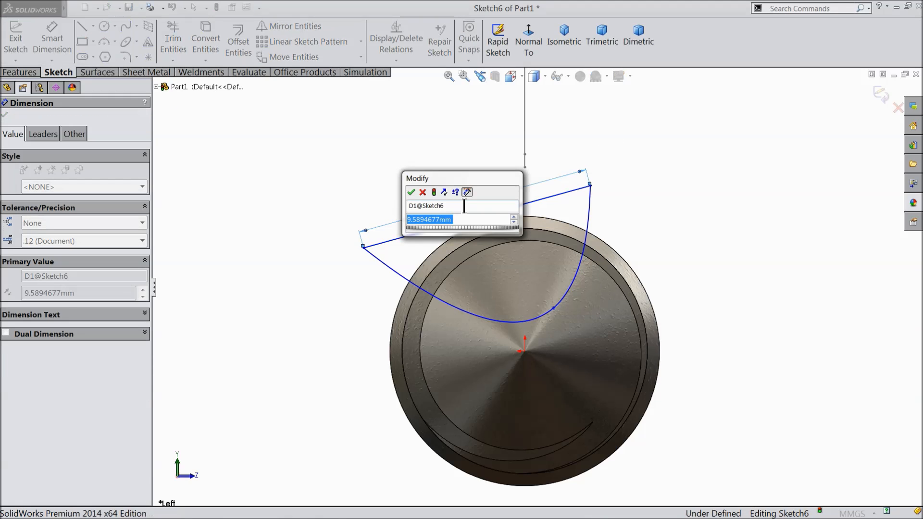
text(7.3)
key(Return)
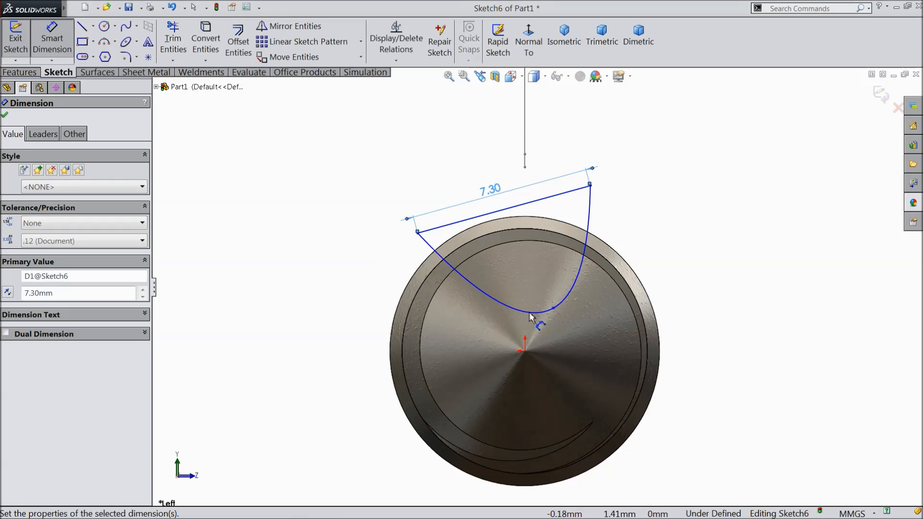
scroll(582, 359, up, 2)
scroll(582, 359, down, 2)
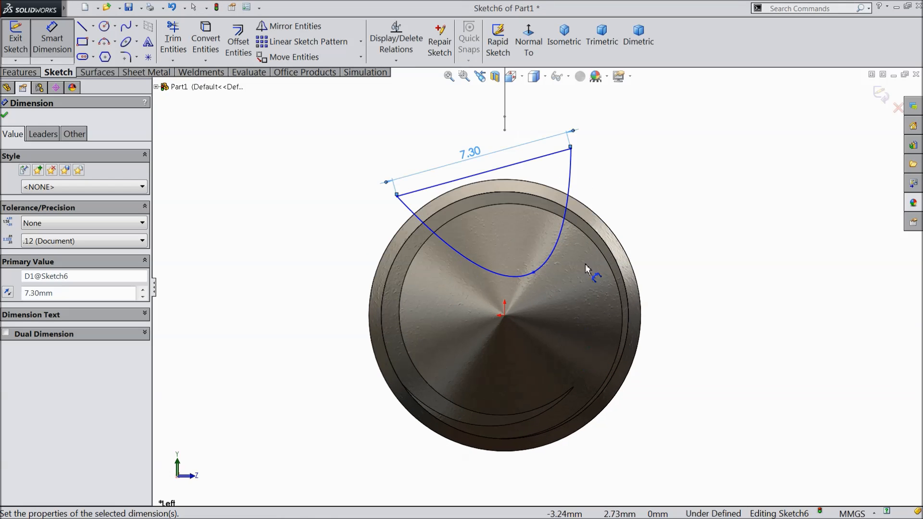
Dimension the horizontal distance from the closing line's upper endpoint to the origin as 2.04 mm
click(571, 148)
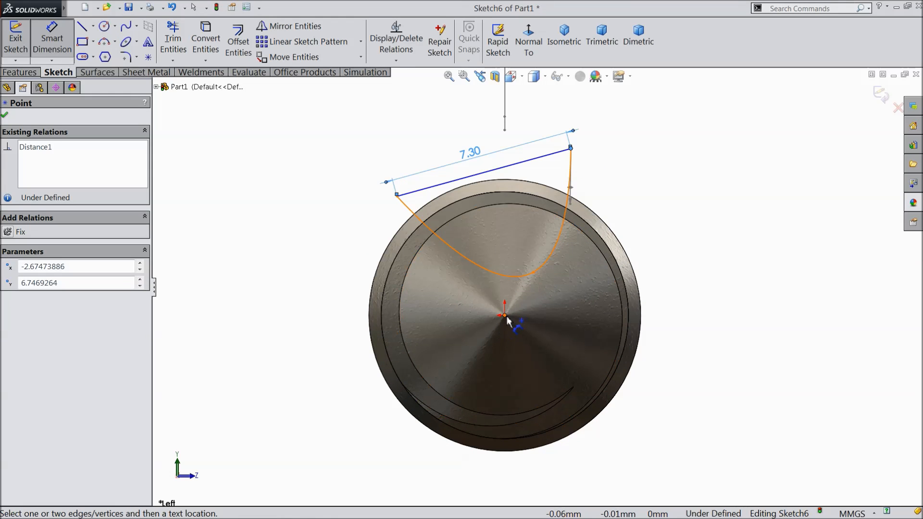
click(505, 316)
scroll(536, 285, up, 2)
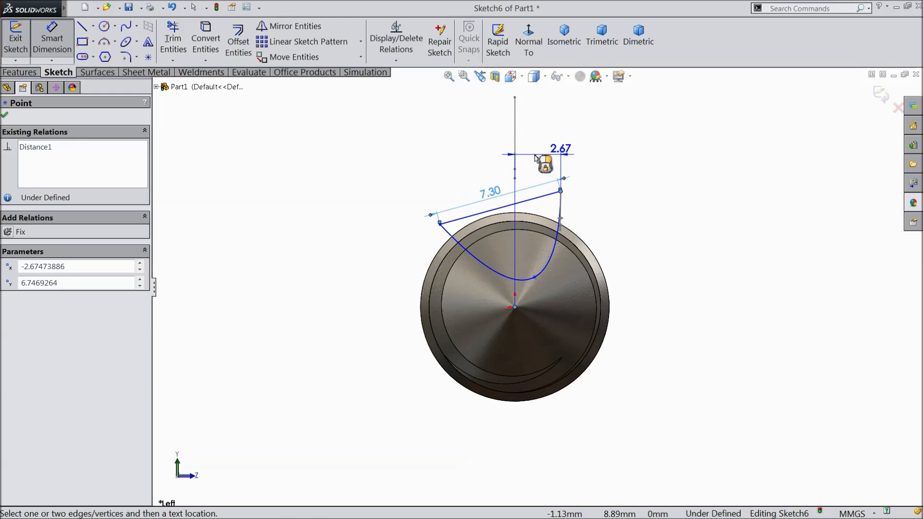
click(536, 158)
text(2.04)
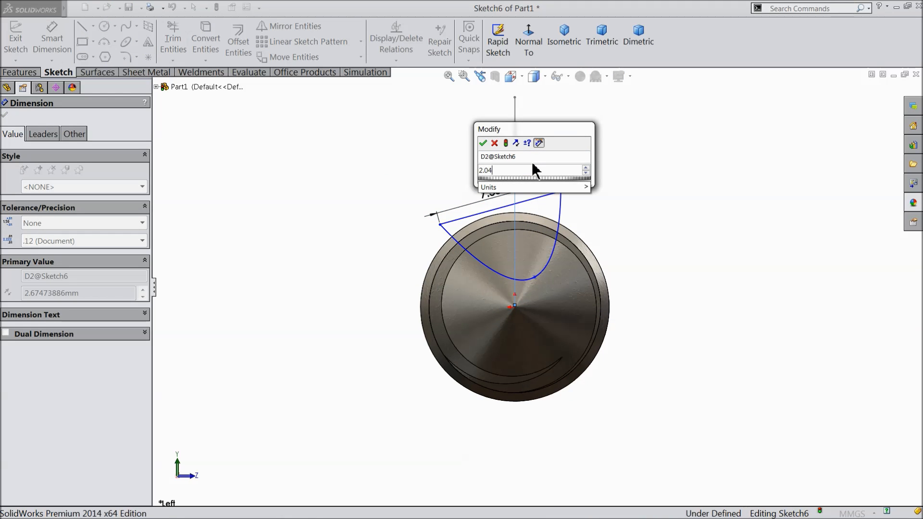
key(Return)
scroll(535, 300, down, 2)
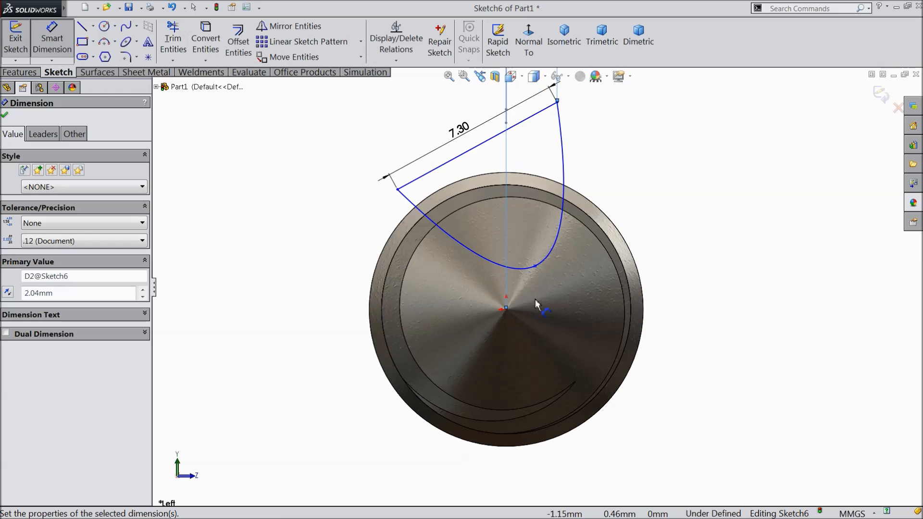
Dimension the vertical distance from the spline's middle point to the origin as 2.43 mm
click(535, 266)
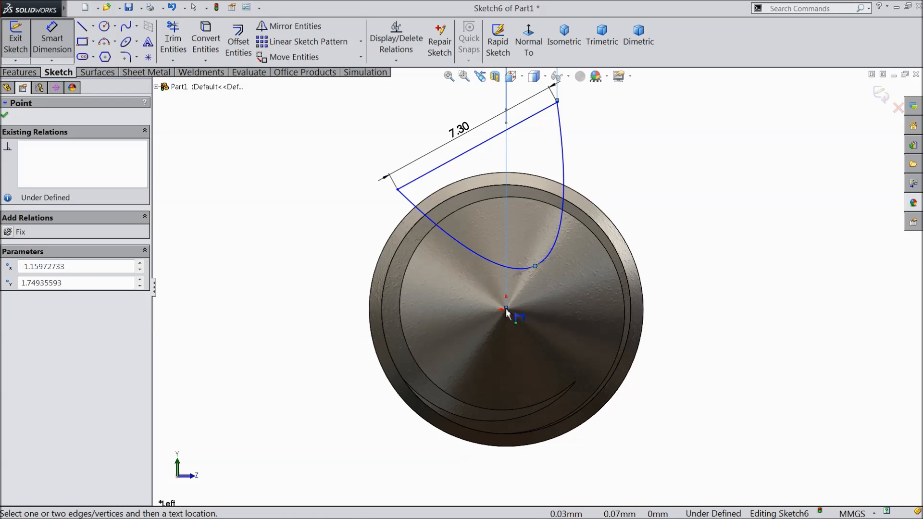
click(506, 308)
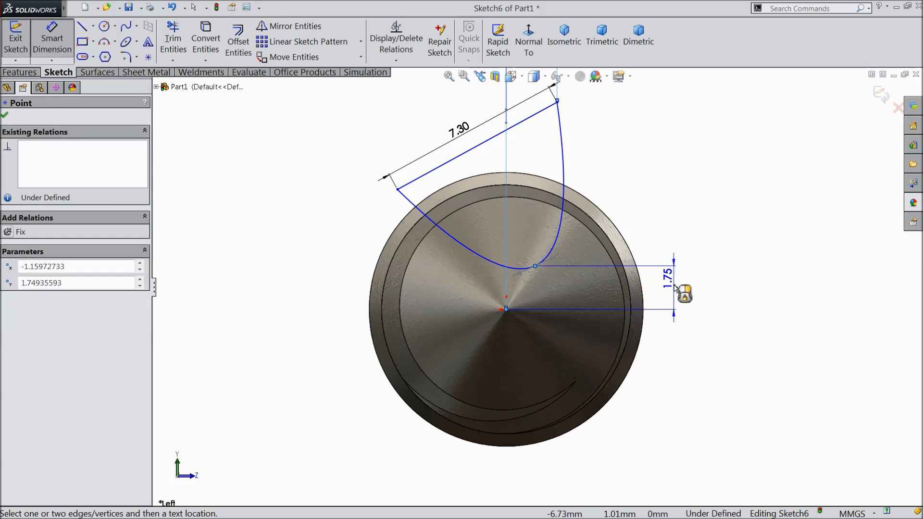
click(675, 289)
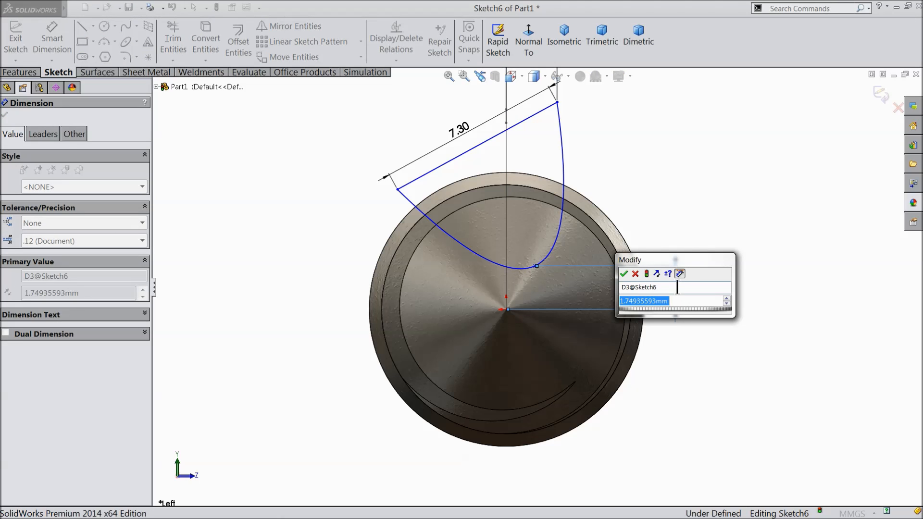
text(2.43)
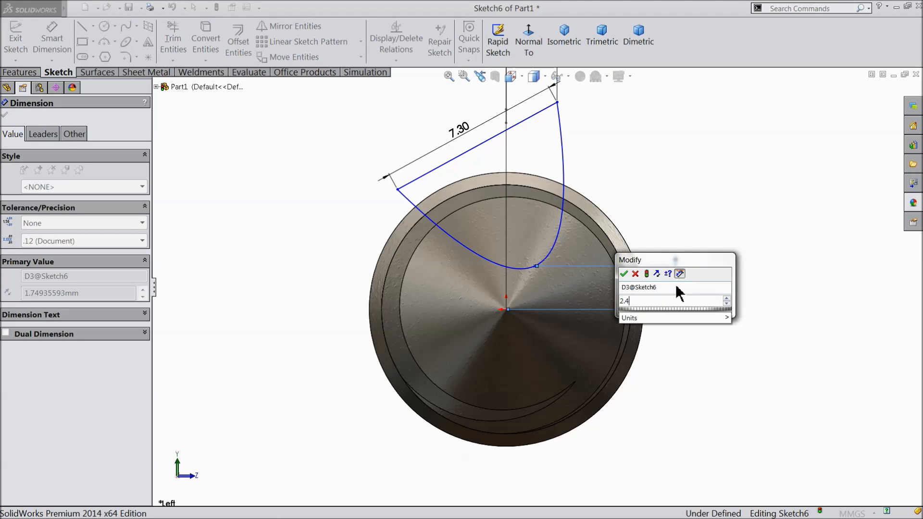
key(Return)
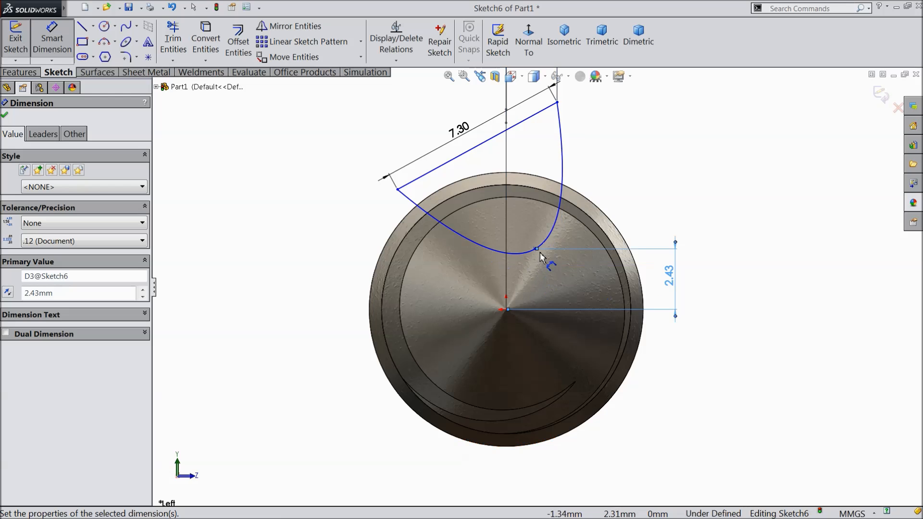
Dimension the horizontal distance from the spline's middle point to the origin as 1.68 mm
click(537, 249)
click(506, 311)
scroll(518, 337, up, 3)
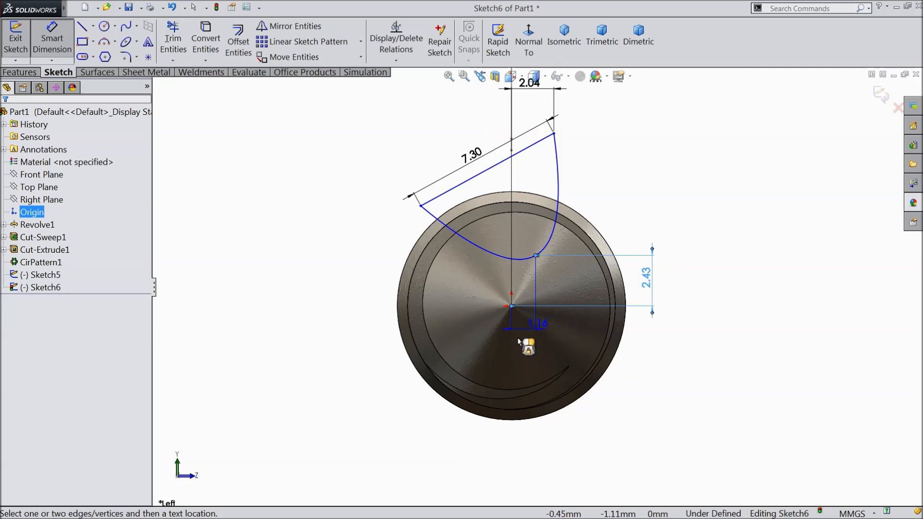
click(531, 420)
text(1)
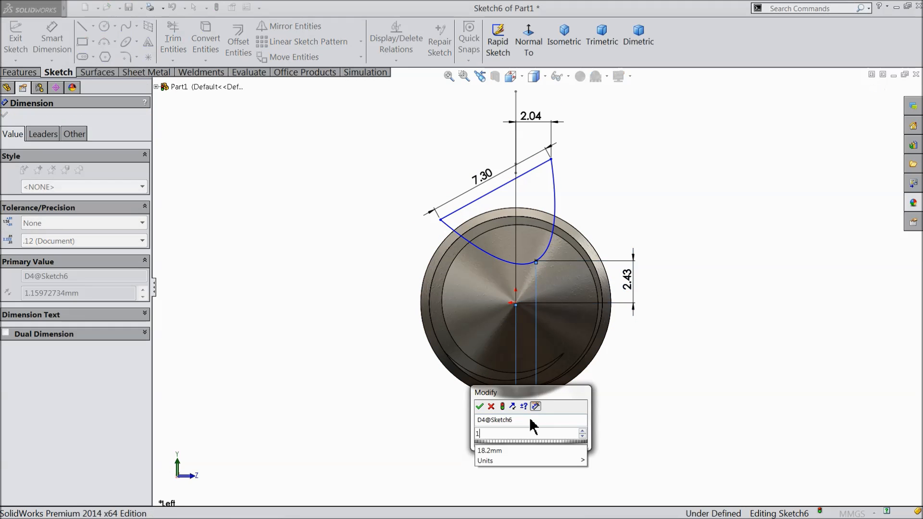
text(.68)
key(Return)
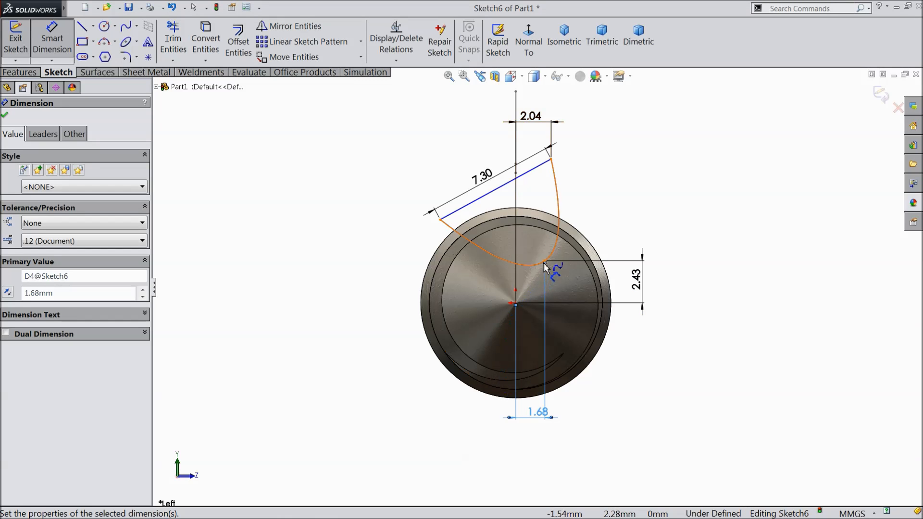
Dimension the horizontal distance from the closing line's lower endpoint to the origin as 4.99 mm
click(441, 221)
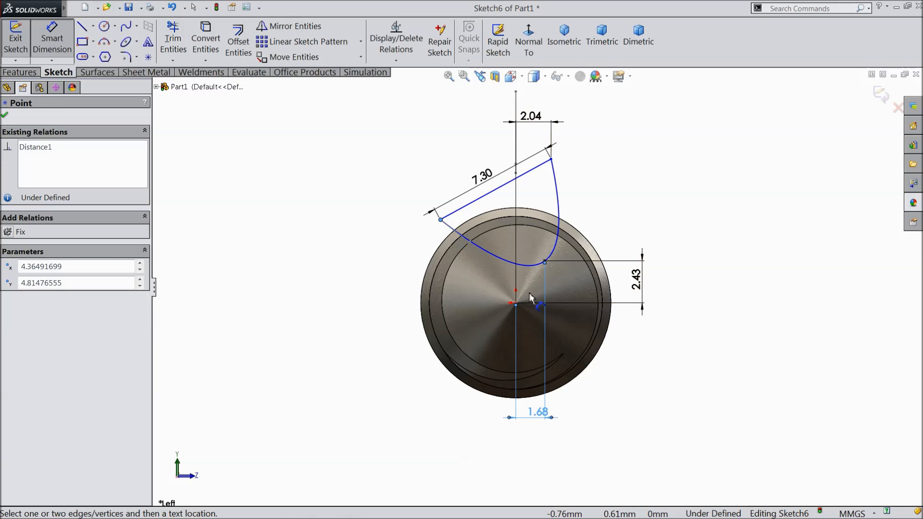
click(516, 304)
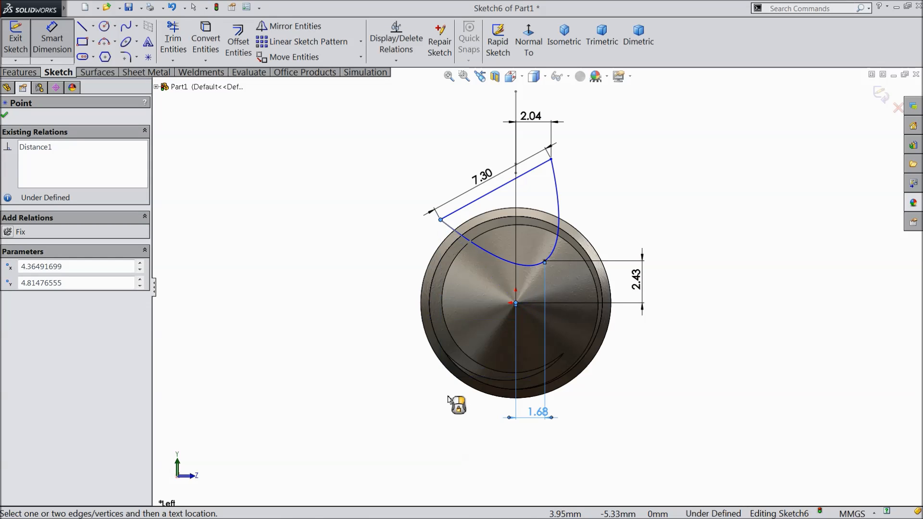
click(460, 413)
text(4.99)
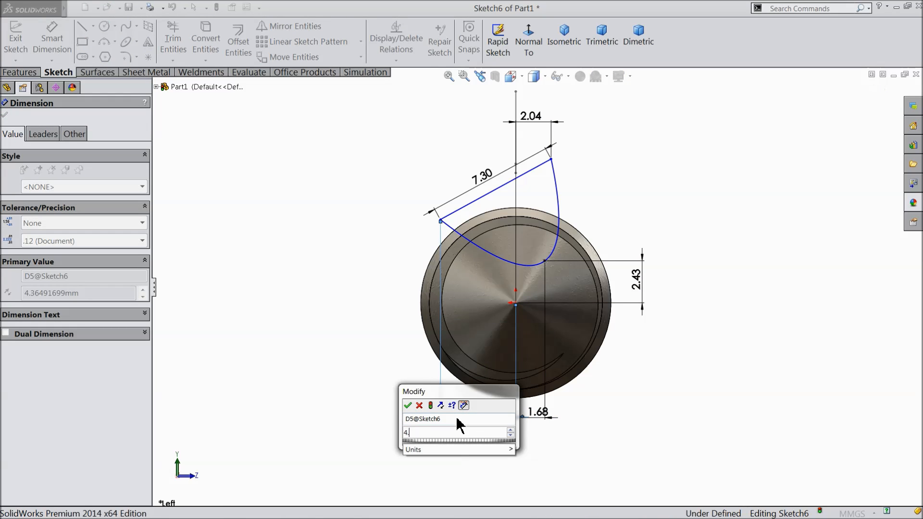
key(Return)
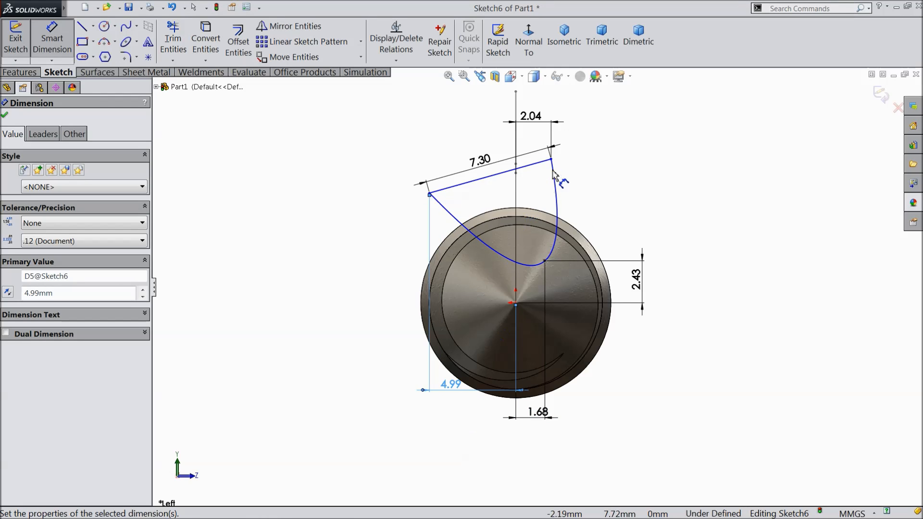
Dimension the vertical distance from the closing line's upper endpoint to the origin as 6.86 mm, and exit the sketch
scroll(559, 194, up, 1)
scroll(580, 294, down, 2)
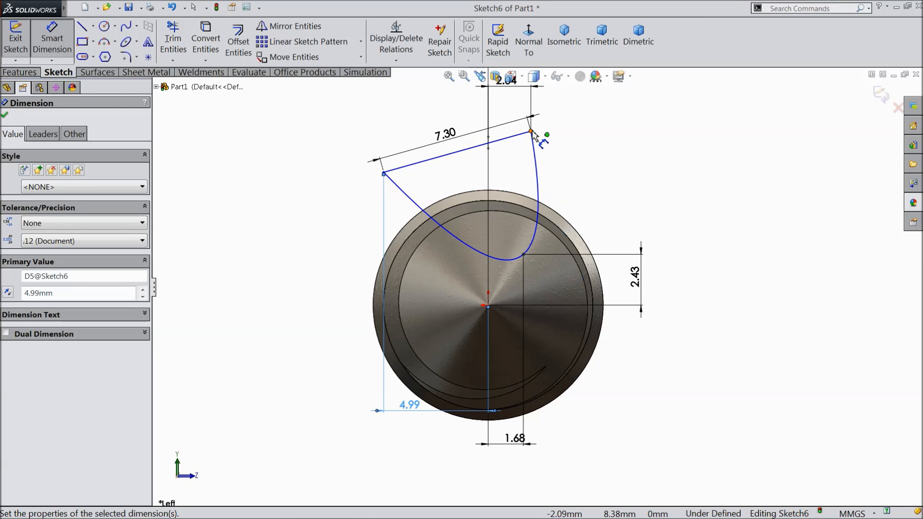
click(532, 132)
click(488, 305)
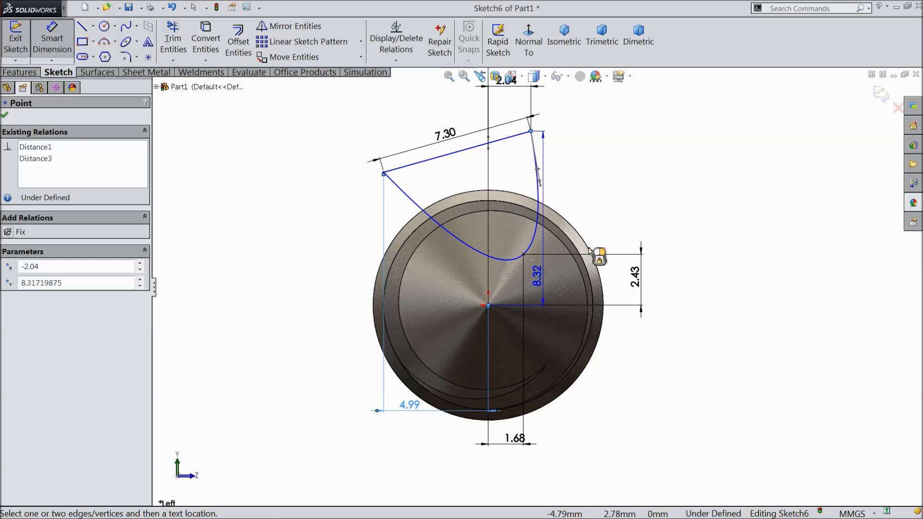
click(687, 218)
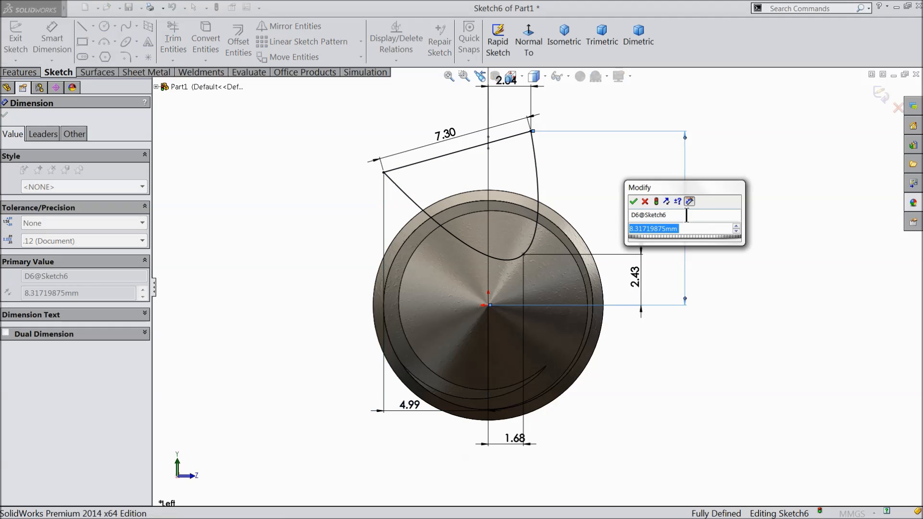
text(6.86)
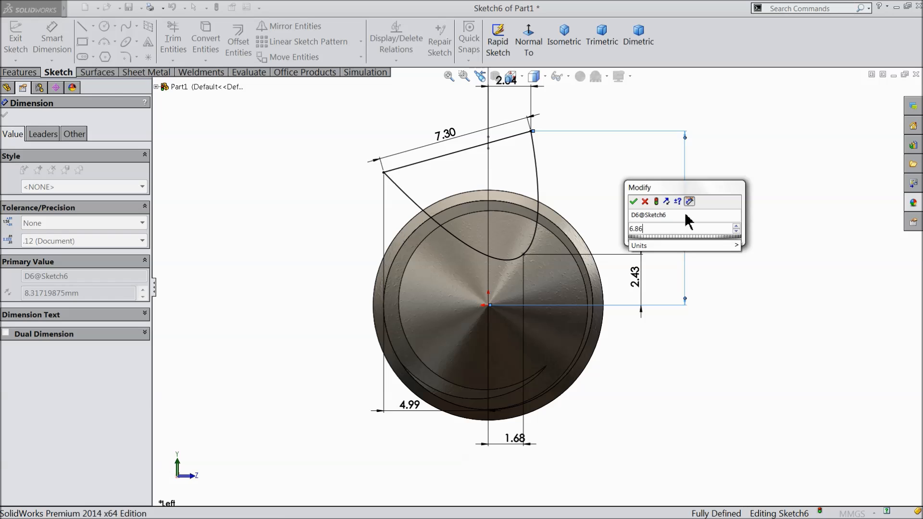
key(Return)
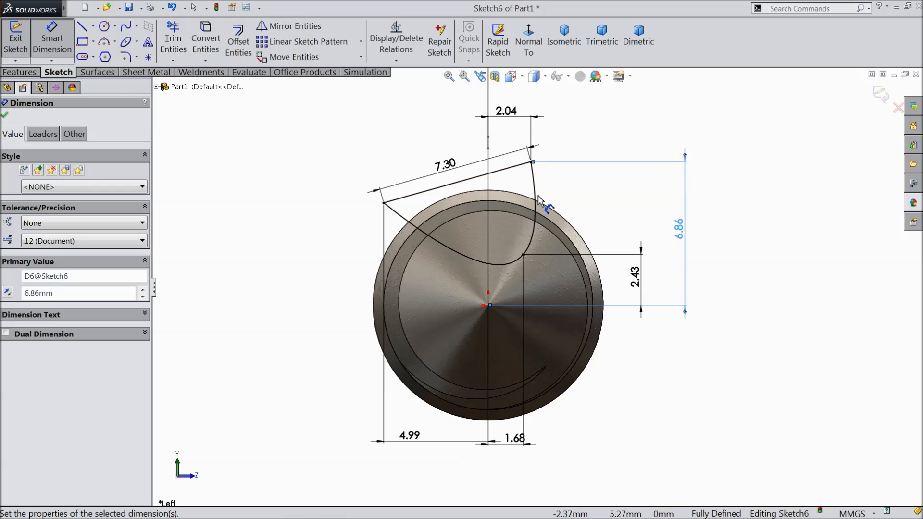
click(6, 117)
key(f)
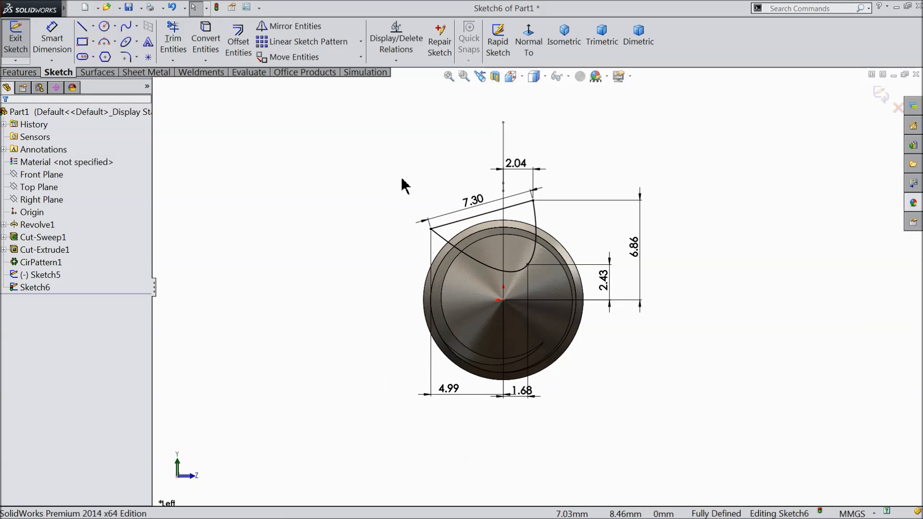
middle_drag(415, 188, 371, 216)
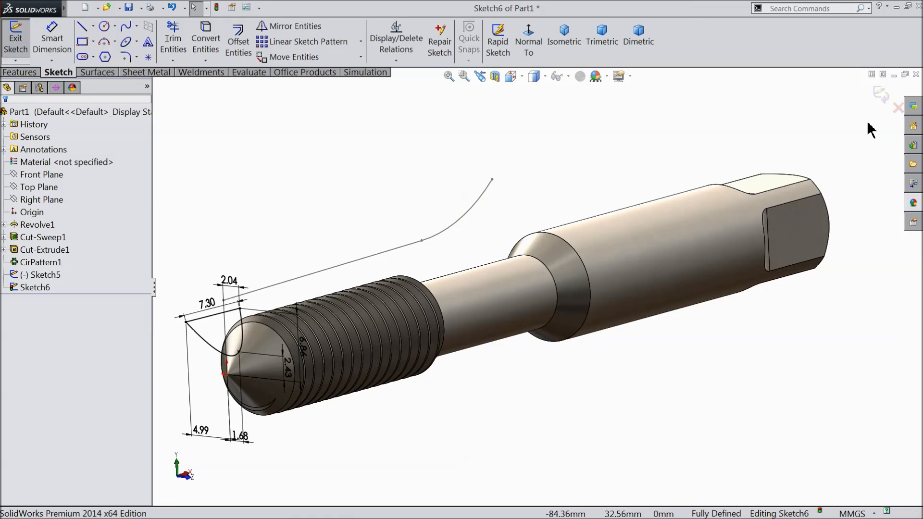
click(881, 93)
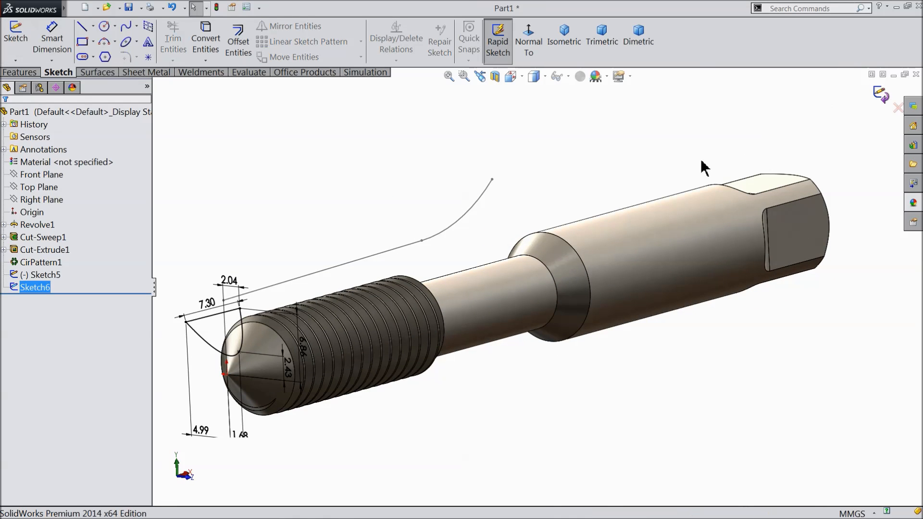
Create a swept cut using the closed spline sketch as profile and the line-and-arc sketch as path, with orientation set to Follow Path
click(21, 72)
click(322, 26)
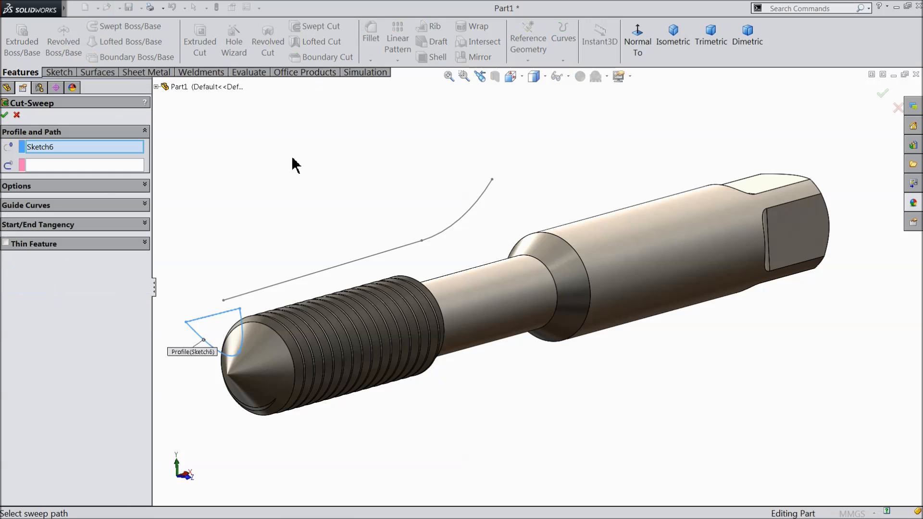
click(82, 166)
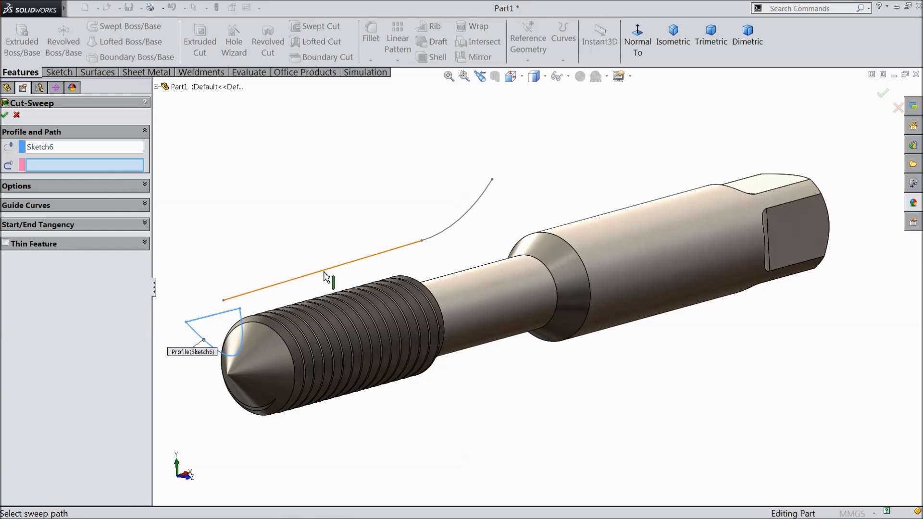
click(325, 277)
mouse_move(330, 274)
middle_down()
mouse_move(337, 241)
mouse_move(336, 271)
middle_up()
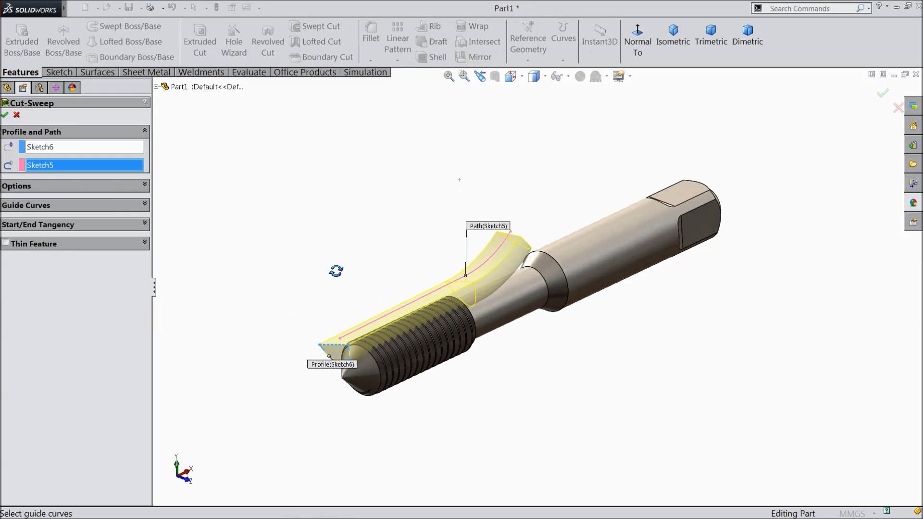
scroll(336, 271, down, 5)
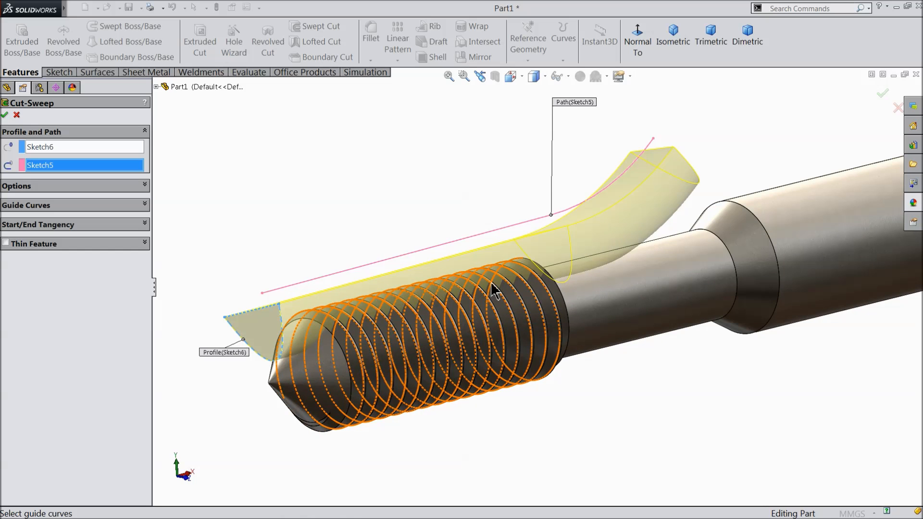
scroll(492, 284, up, 3)
middle_drag(484, 210, 488, 271)
scroll(497, 301, down, 3)
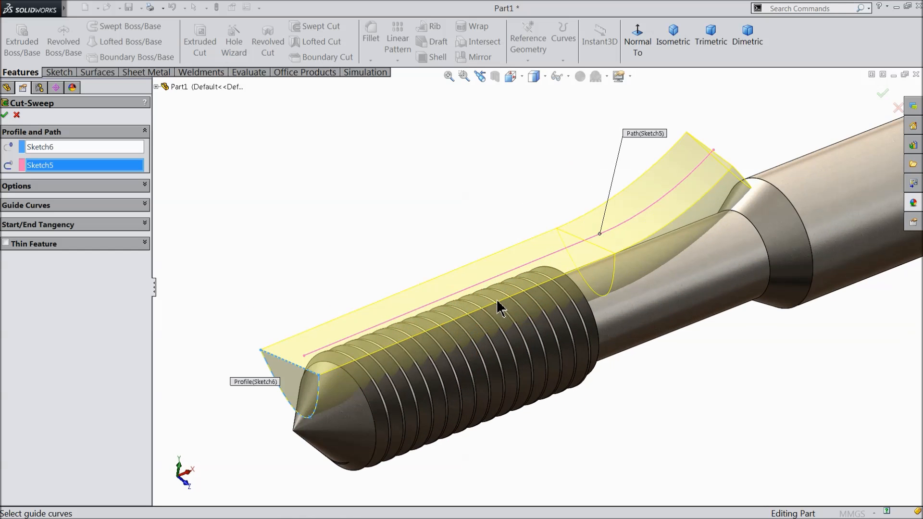
click(62, 185)
click(5, 115)
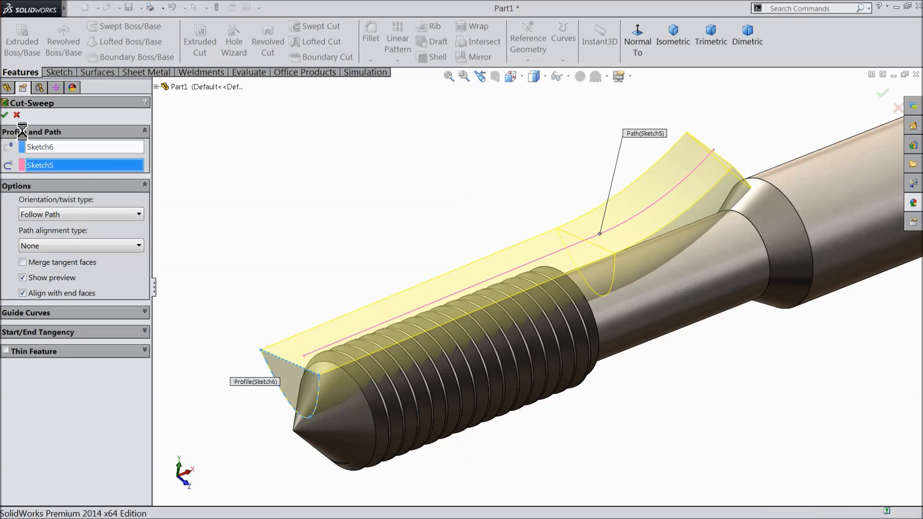
click(296, 193)
Start a circular pattern with the swept flute cut as the feature to pattern
middle_drag(297, 193, 363, 238)
scroll(499, 332, up, 2)
scroll(535, 319, down, 3)
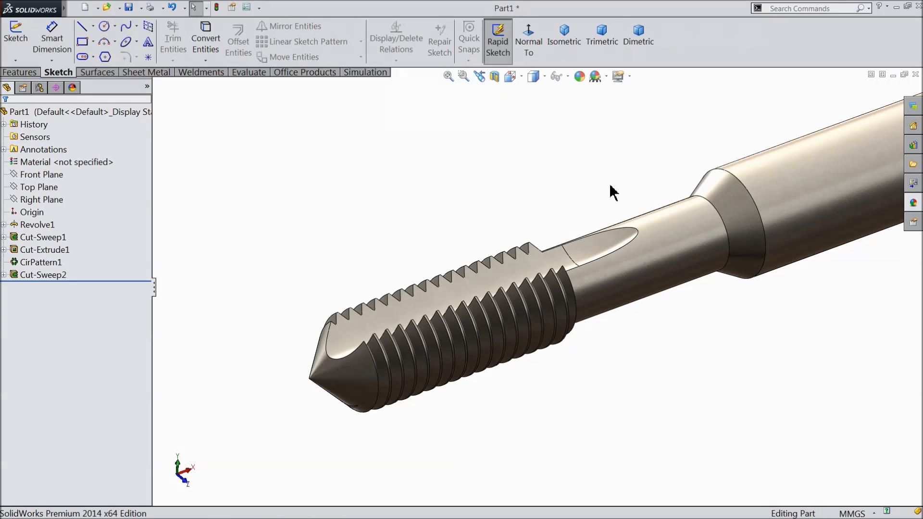
mouse_move(505, 378)
middle_down()
mouse_move(539, 354)
mouse_move(506, 388)
mouse_move(496, 386)
middle_up()
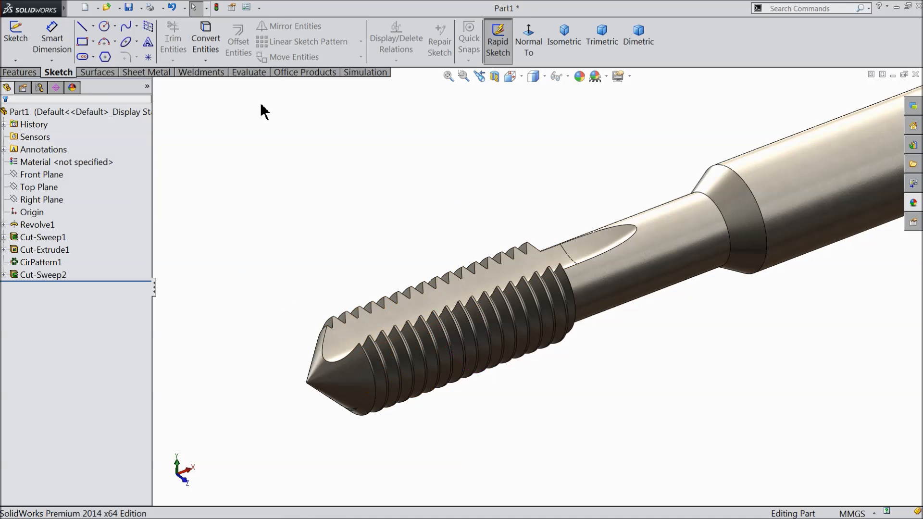
click(20, 72)
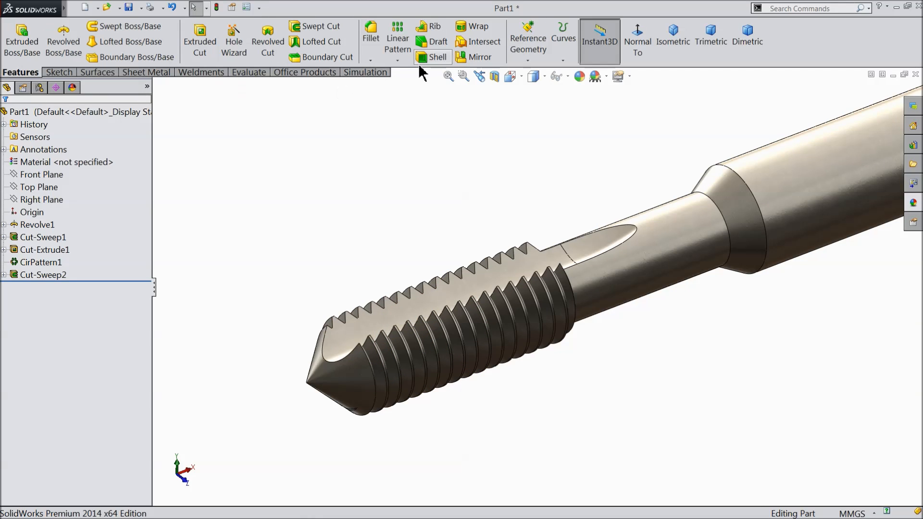
click(397, 60)
click(415, 86)
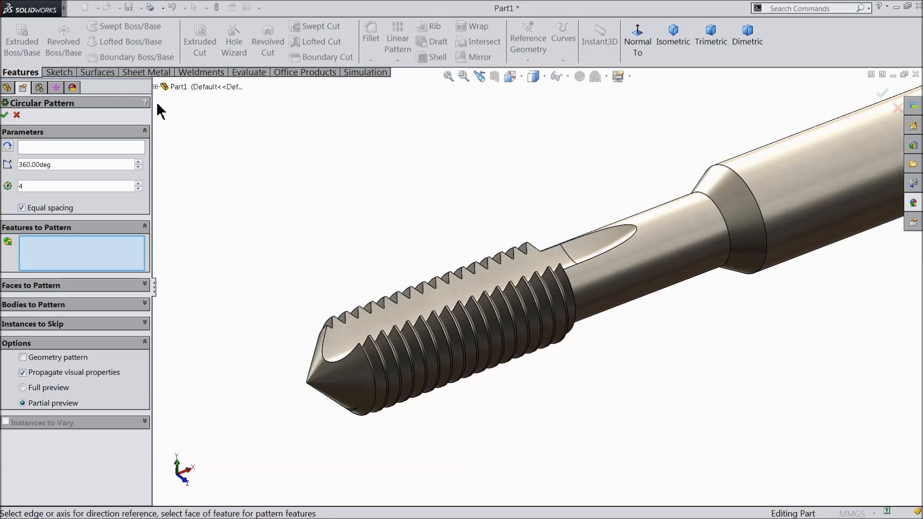
click(156, 86)
click(199, 249)
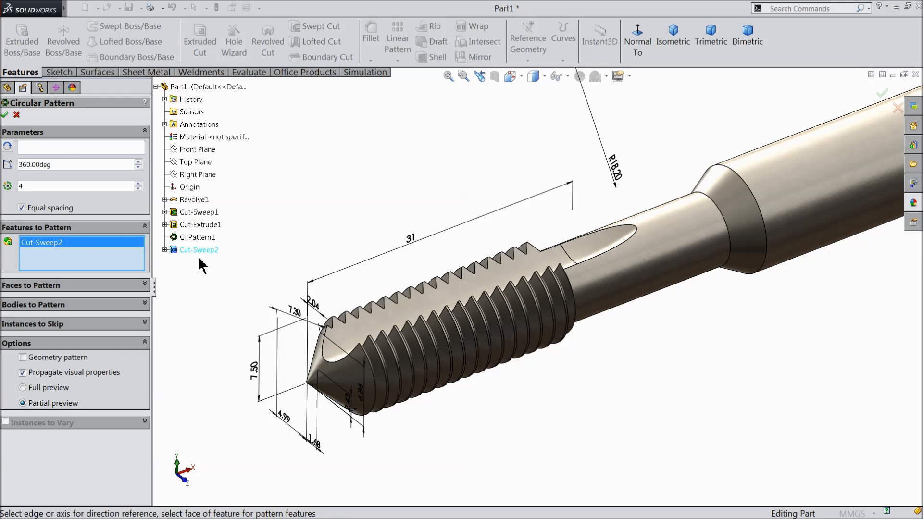
Pattern the flute about the shank's cylindrical face with 3 equally spaced instances over 360 degrees
click(64, 148)
key(f)
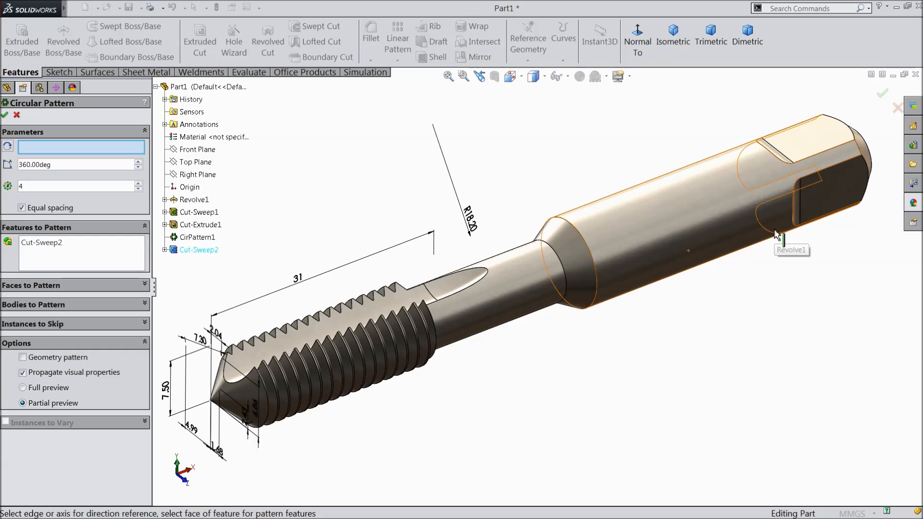
click(663, 234)
scroll(440, 330, down, 3)
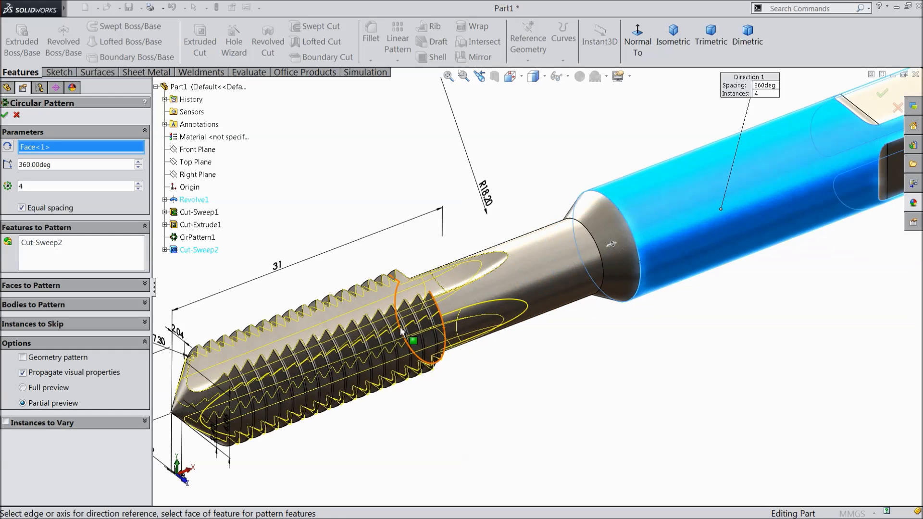
click(138, 190)
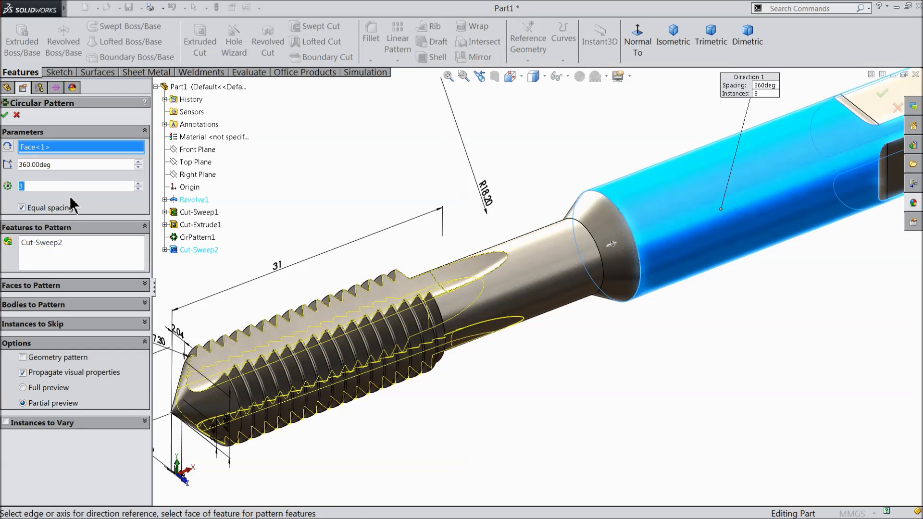
scroll(288, 240, up, 1)
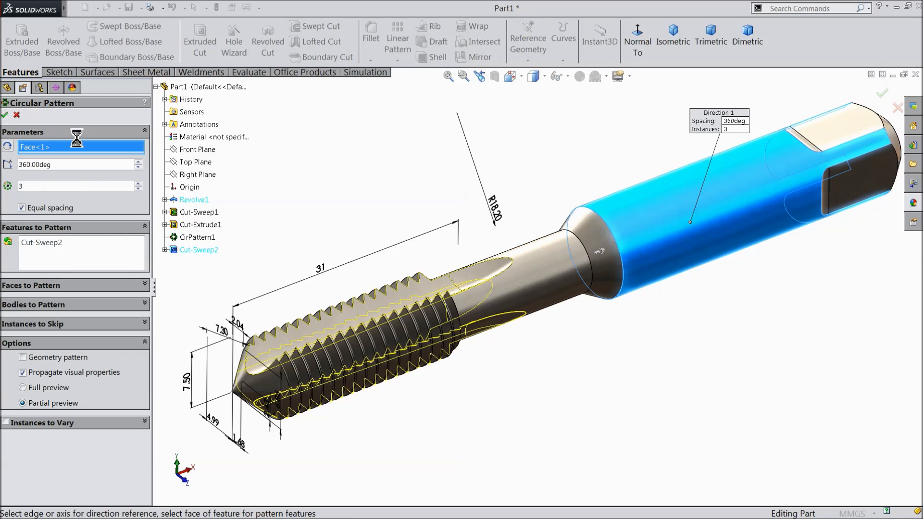
Examine the patterned flutes along the tap's threaded section and the overall shape of the body
scroll(447, 358, down, 5)
mouse_move(486, 305)
middle_down()
mouse_move(463, 91)
mouse_move(476, 338)
mouse_move(474, 313)
middle_up()
scroll(472, 310, up, 5)
scroll(538, 287, up, 2)
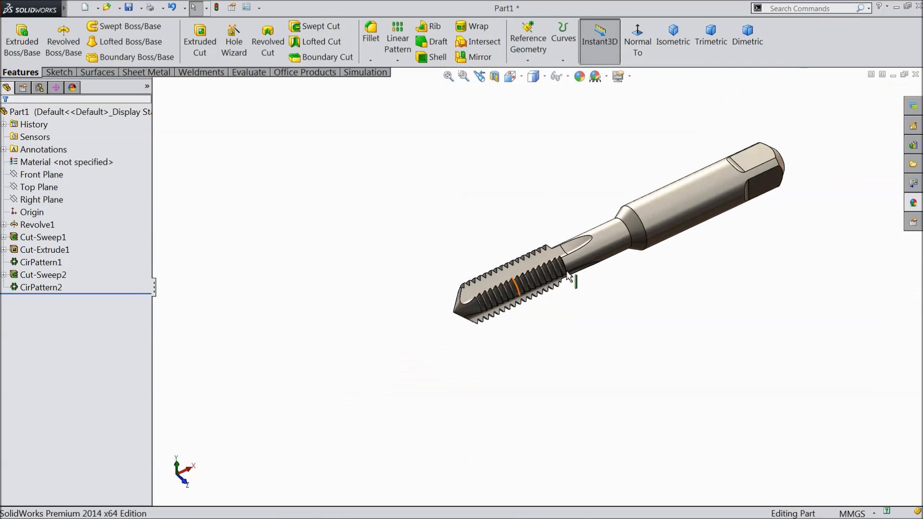
scroll(647, 231, down, 3)
scroll(649, 231, up, 2)
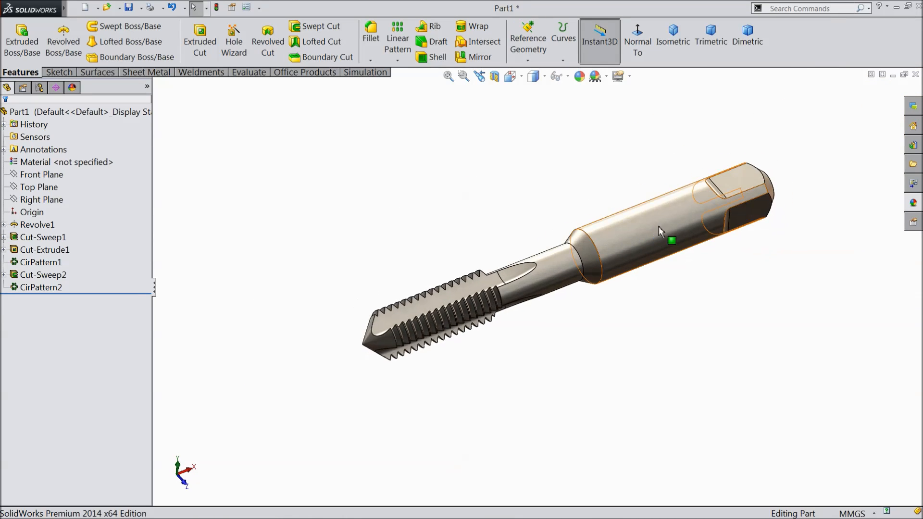
scroll(659, 226, down, 4)
scroll(594, 264, up, 2)
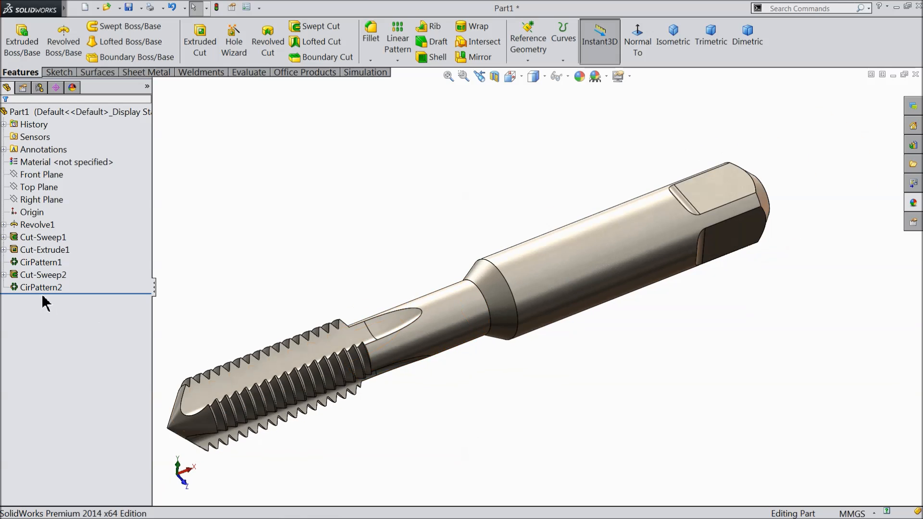
Apply the chromium plate appearance to the swept flute cut, its circular pattern and the revolved body
click(25, 276)
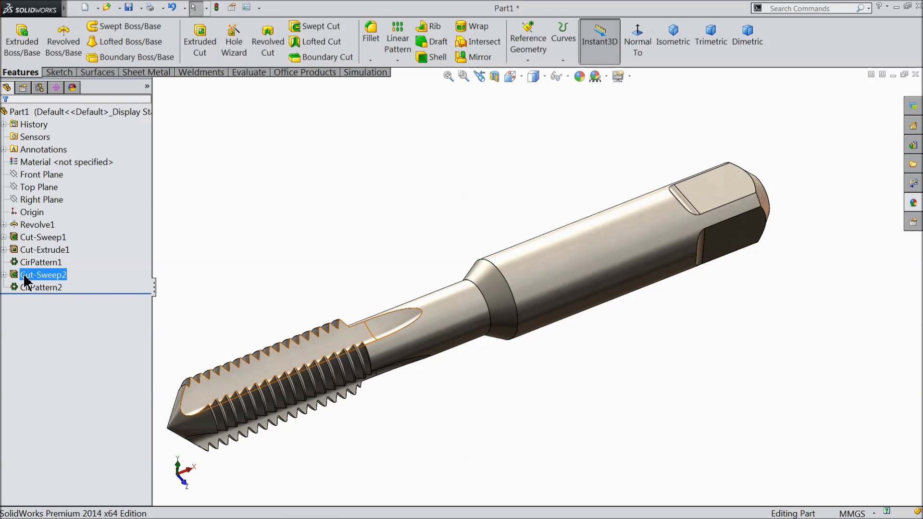
click(26, 278)
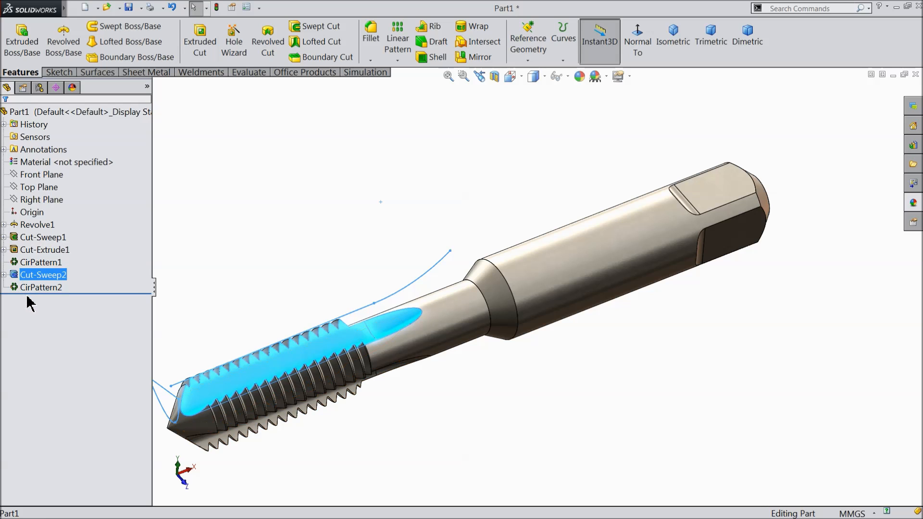
ctrl+click(28, 289)
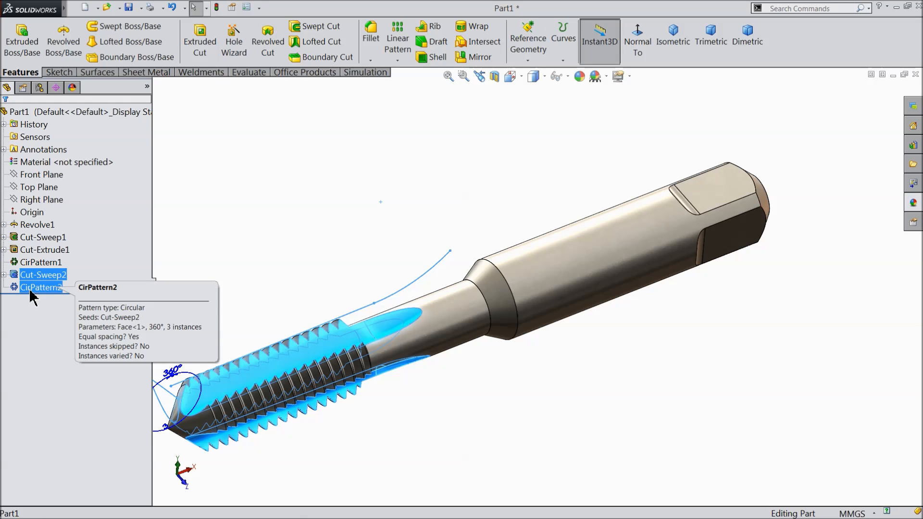
ctrl+click(608, 244)
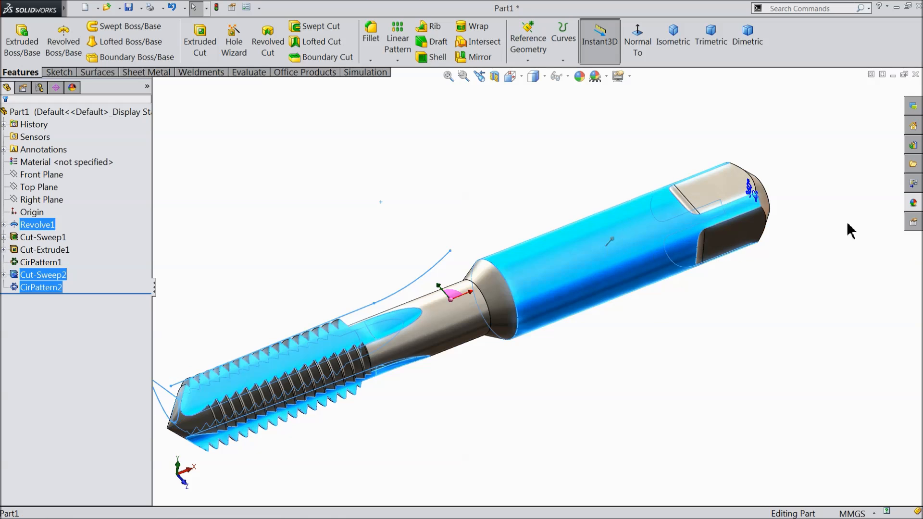
click(912, 206)
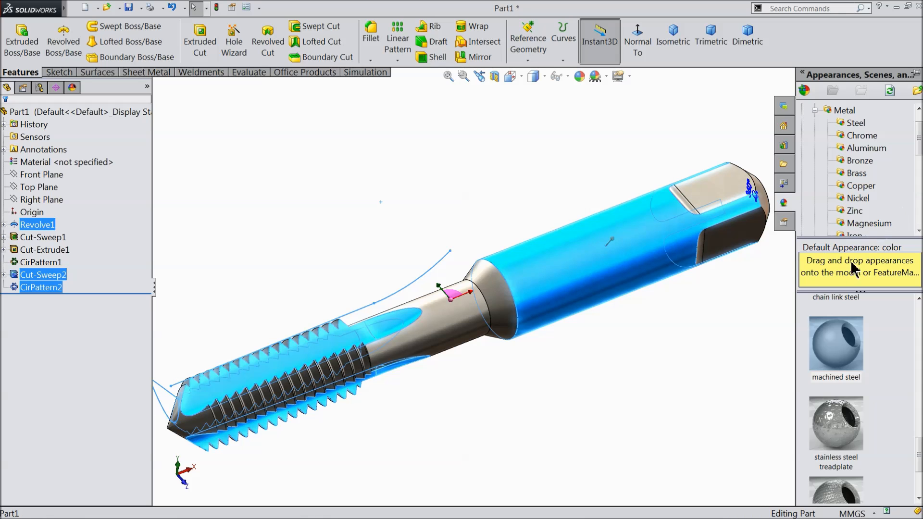
click(861, 137)
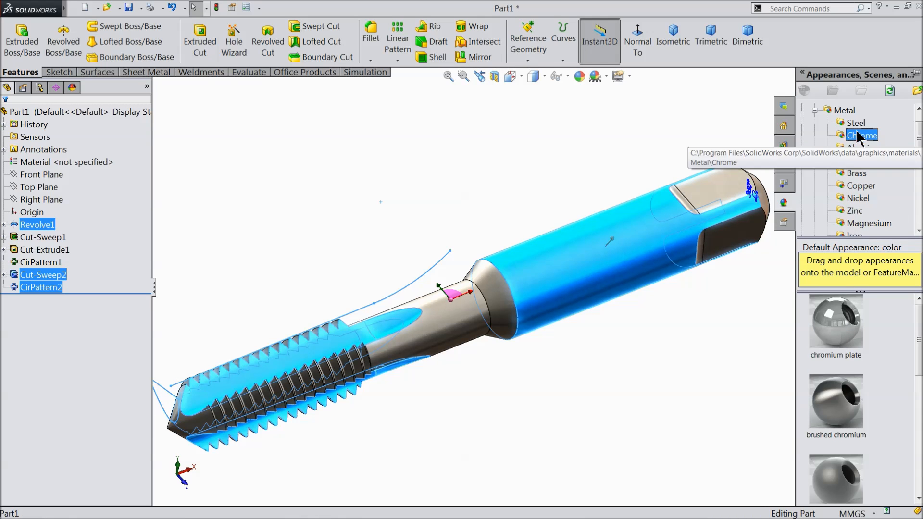
click(837, 323)
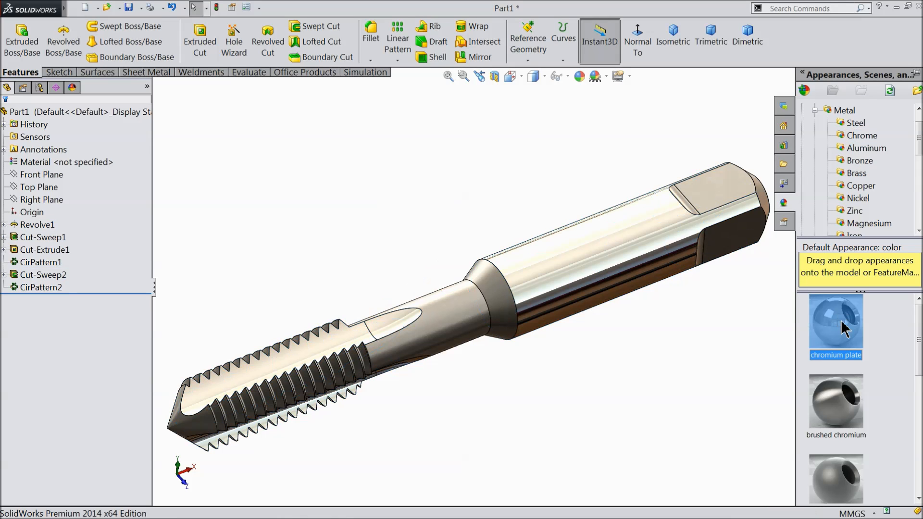
middle_drag(587, 377, 588, 339)
scroll(305, 403, down, 2)
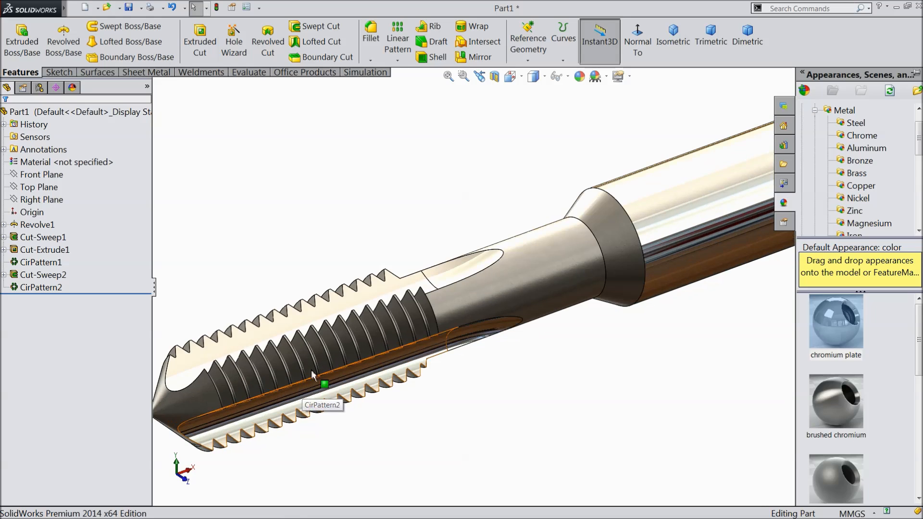
Apply the polished steel appearance to the swept thread cut
click(42, 238)
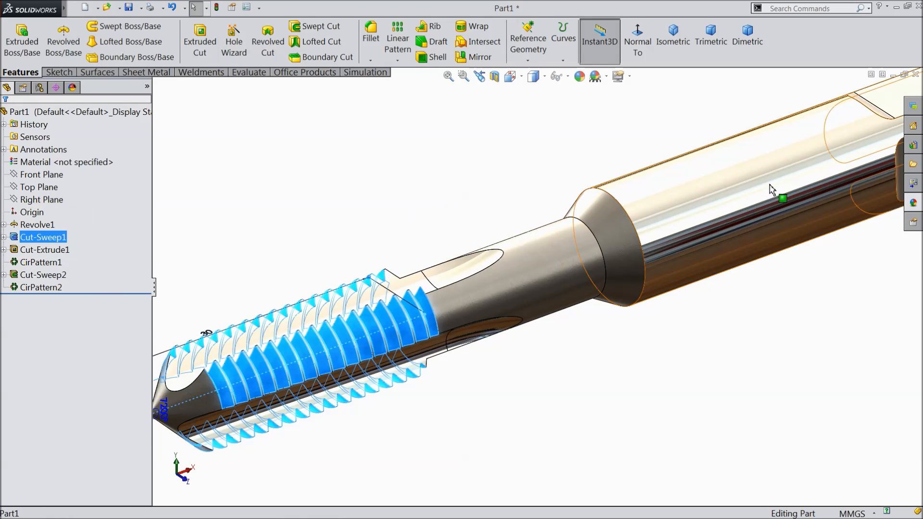
click(913, 205)
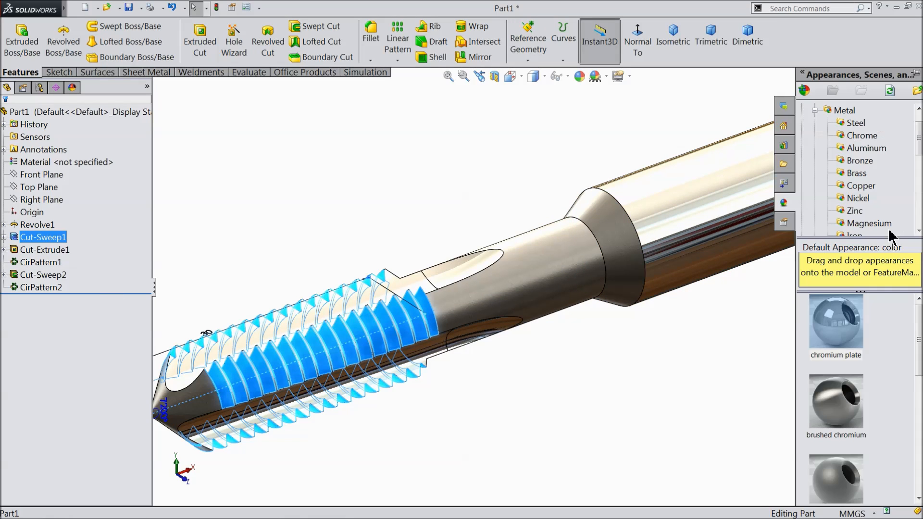
click(853, 123)
click(835, 339)
double_click(836, 343)
middle_drag(626, 366, 601, 320)
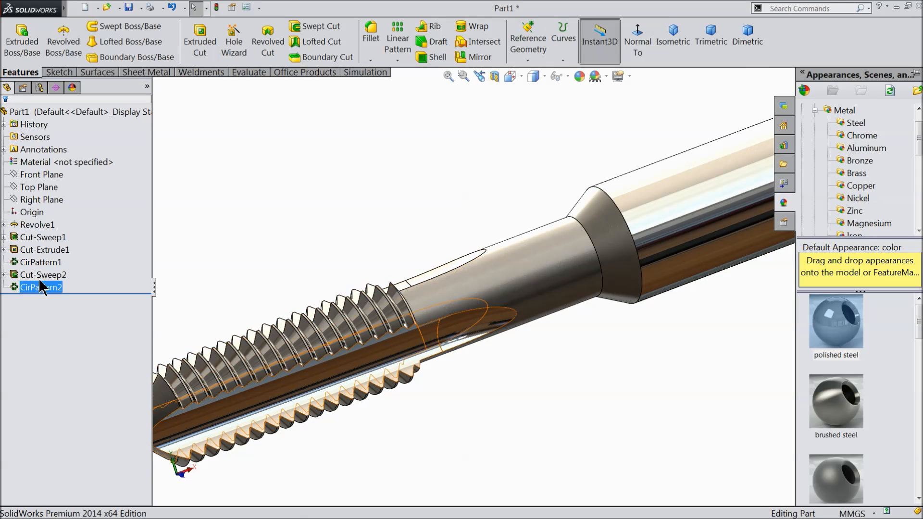
Apply the chromium plate appearance to the swept thread cut
click(43, 238)
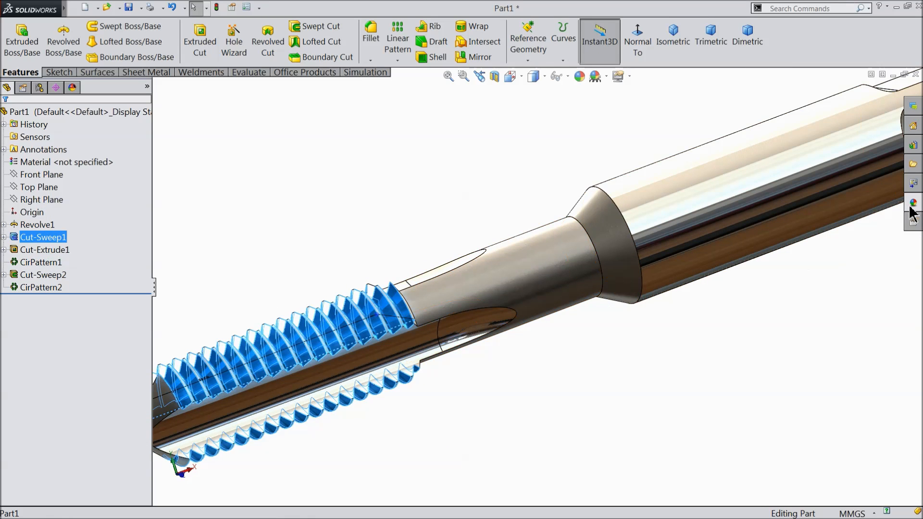
click(911, 205)
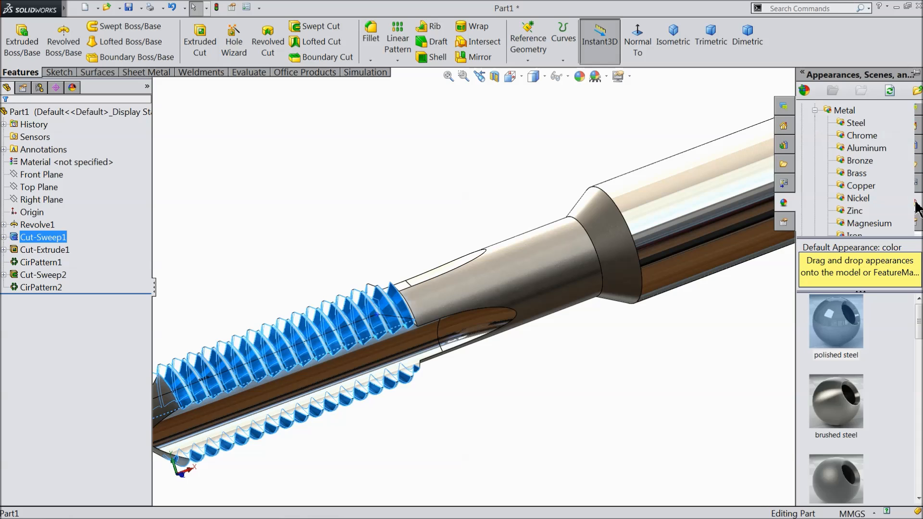
click(862, 137)
double_click(837, 321)
middle_drag(570, 351, 627, 307)
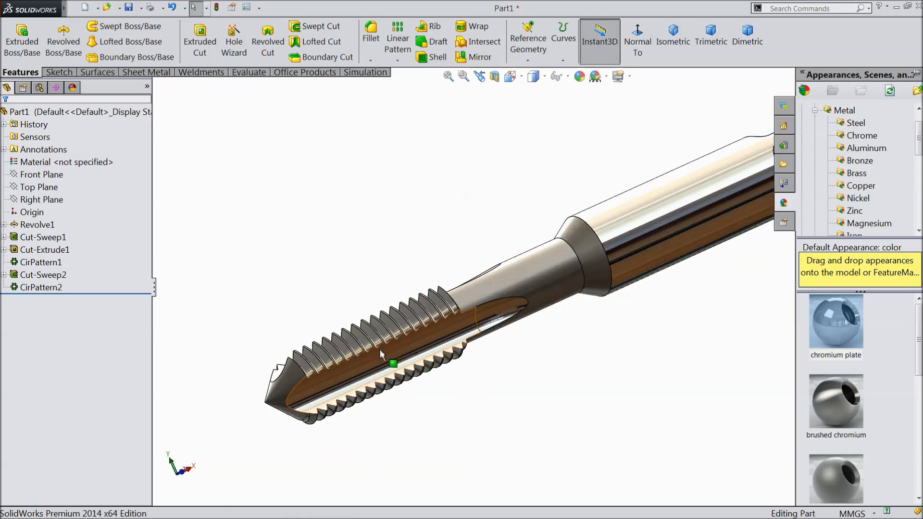
Examine the finish on the threads and flutes and along the shank
scroll(383, 352, down, 7)
mouse_move(435, 367)
middle_down()
mouse_move(412, 352)
mouse_move(400, 287)
mouse_move(377, 344)
mouse_move(414, 355)
mouse_move(420, 367)
middle_up()
scroll(426, 376, up, 6)
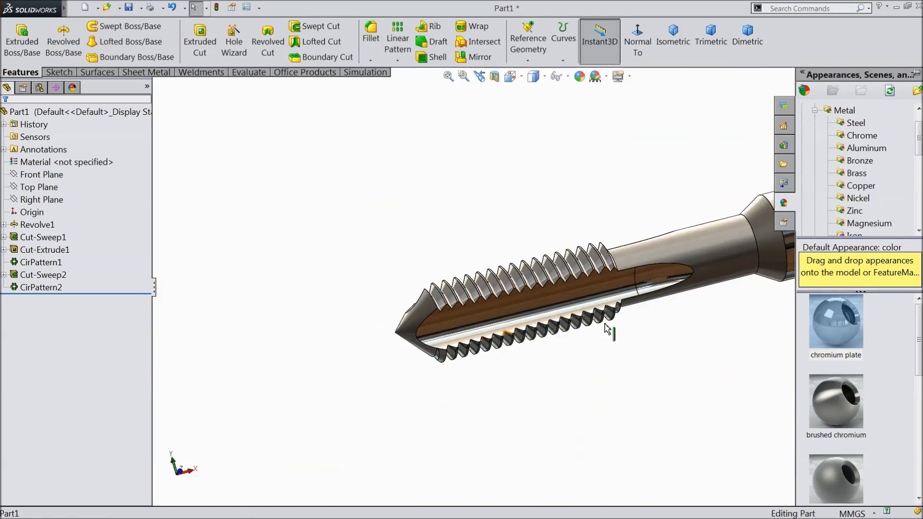
scroll(606, 318, down, 3)
click(30, 238)
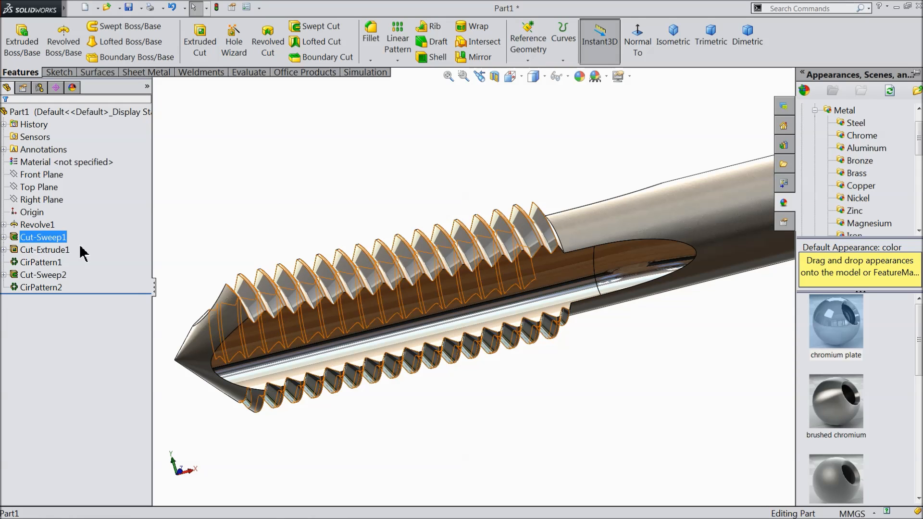
scroll(429, 288, down, 3)
scroll(426, 291, up, 2)
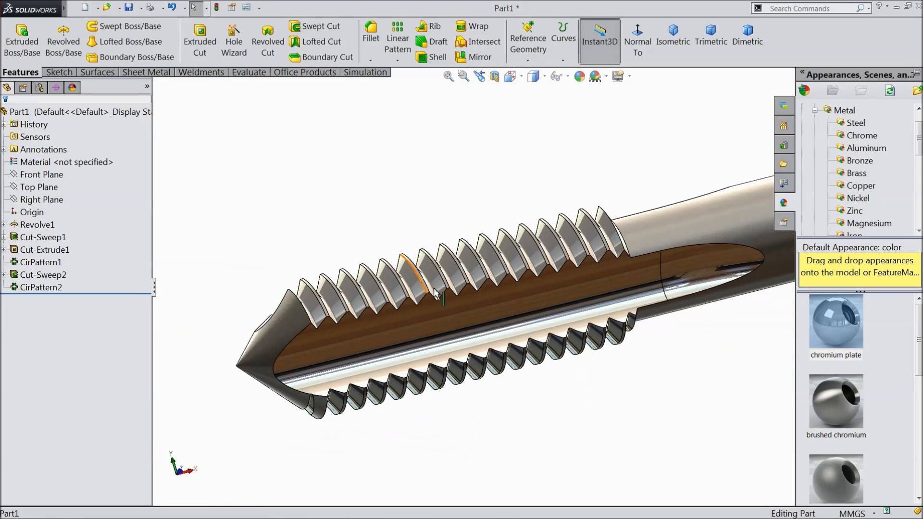
scroll(424, 292, up, 4)
scroll(648, 273, down, 4)
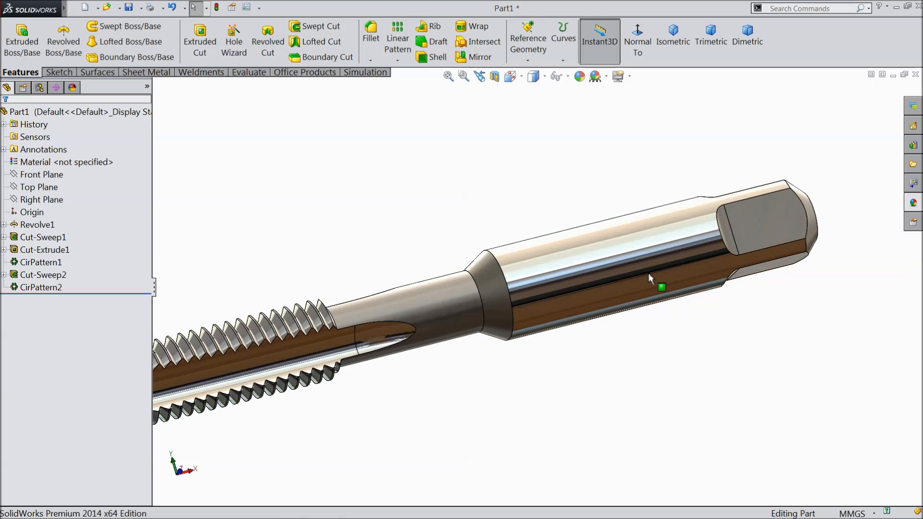
scroll(649, 273, up, 2)
Fillet the circular edge where the neck meets the conical shoulder with a 1 mm radius
click(371, 45)
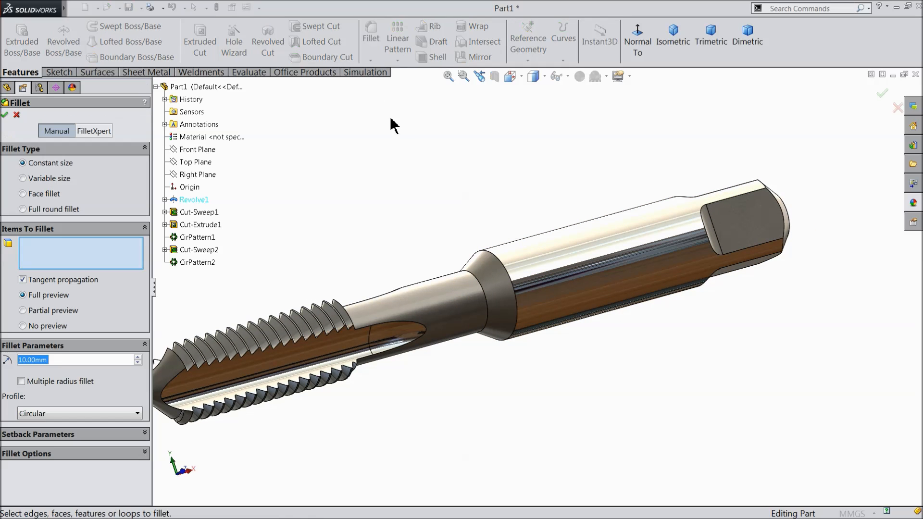
text(1)
scroll(504, 285, down, 4)
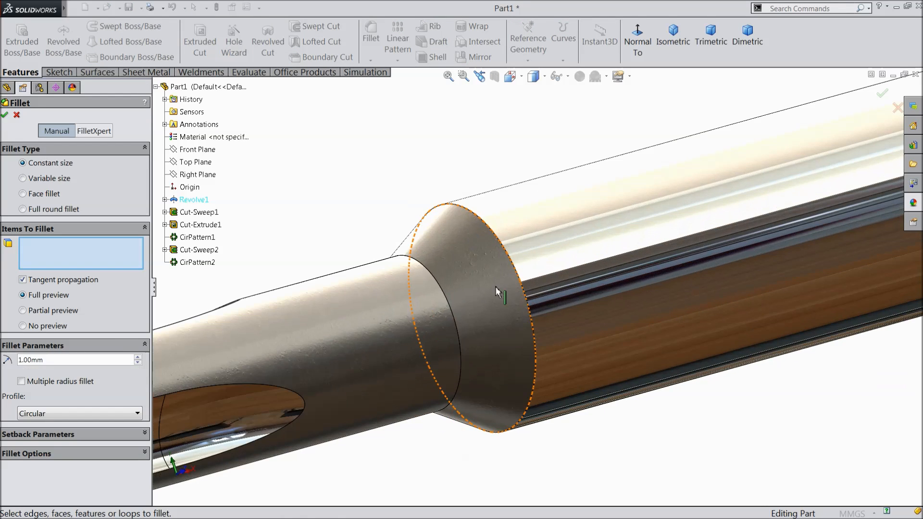
click(444, 292)
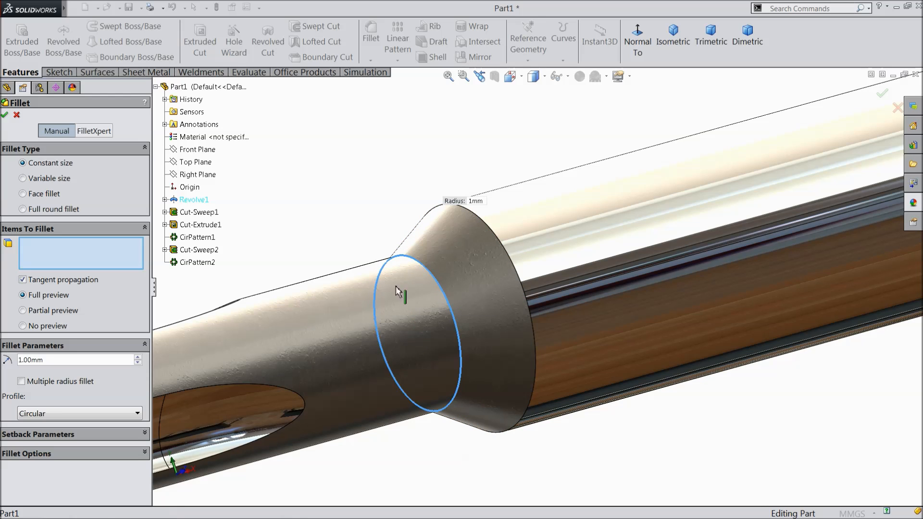
click(4, 115)
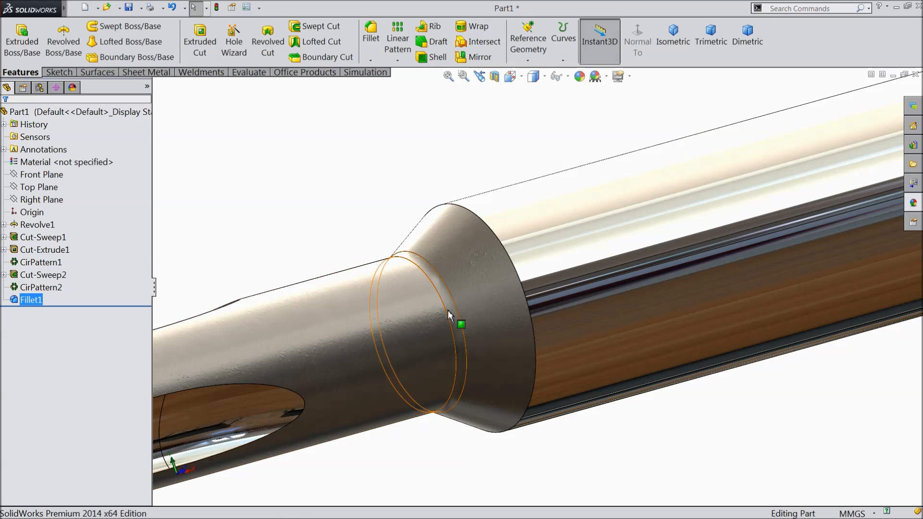
Examine the whole tap and the thread profile along the edges of the flutes
scroll(448, 315, up, 7)
middle_drag(498, 329, 569, 305)
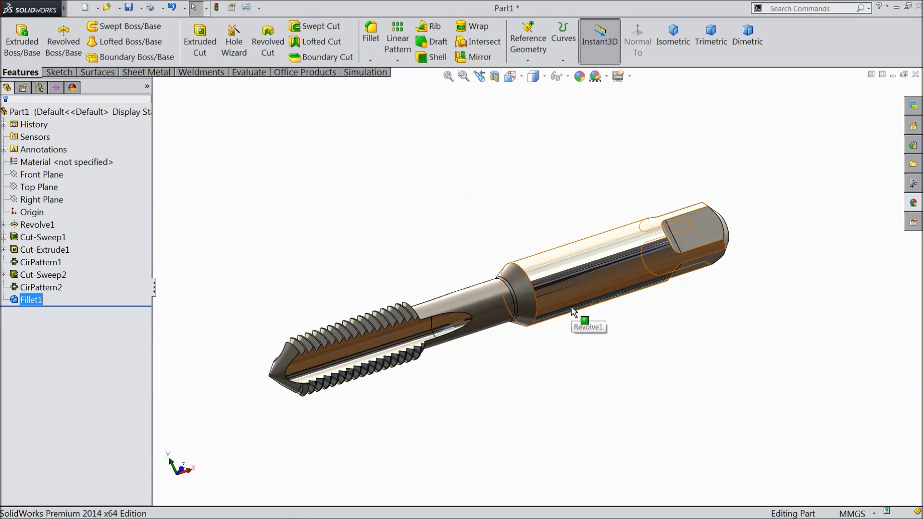
scroll(440, 343, down, 8)
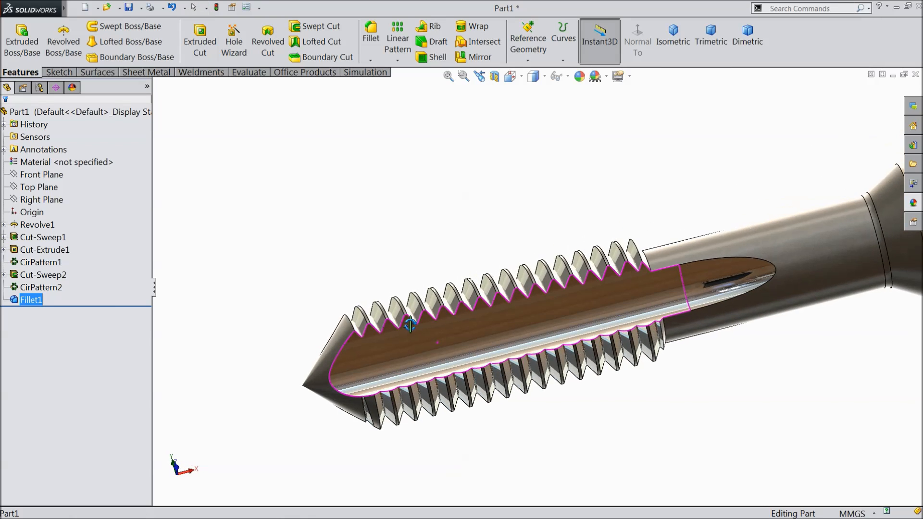
scroll(419, 334, down, 3)
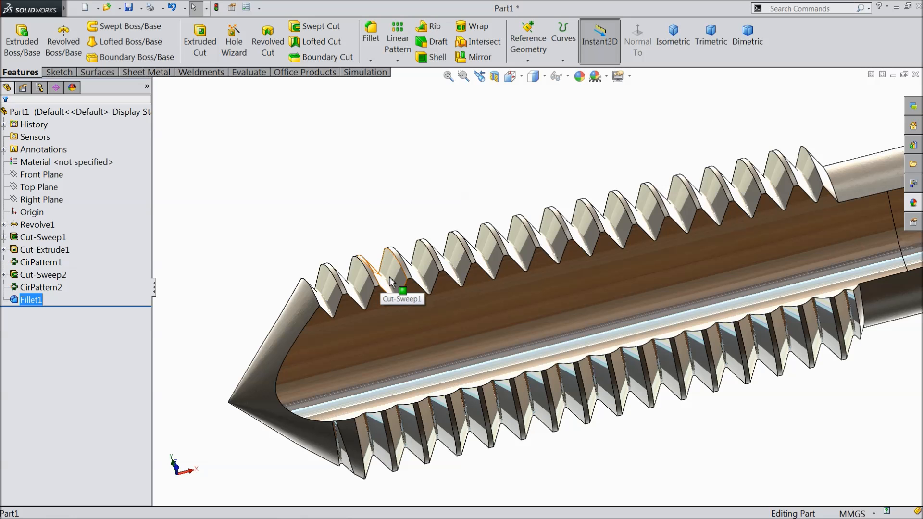
scroll(305, 301, up, 5)
scroll(643, 290, down, 2)
middle_drag(643, 290, 594, 301)
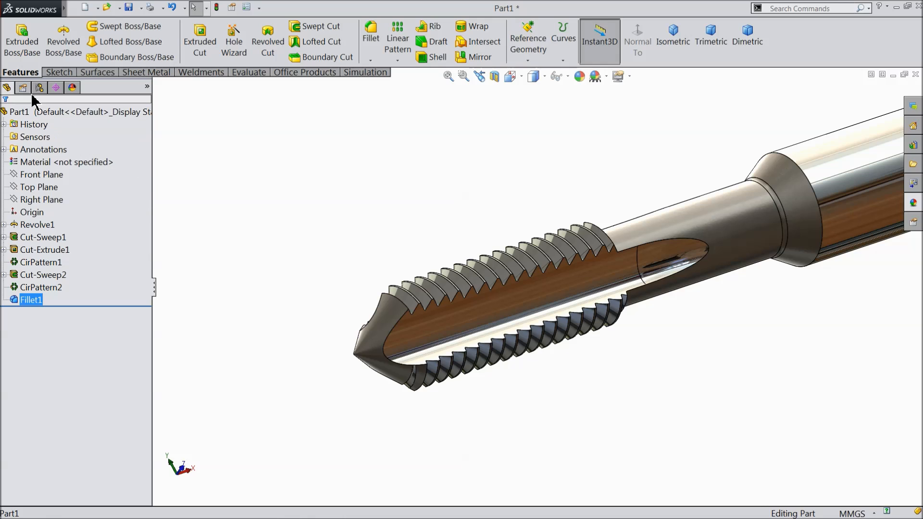
Define a reference plane offset 0.3 mm from the Top Plane
click(38, 187)
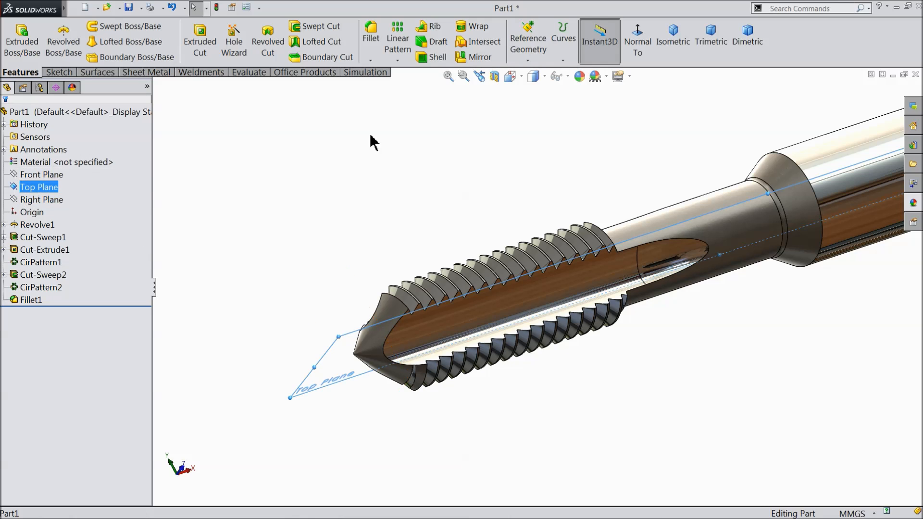
click(528, 60)
click(531, 74)
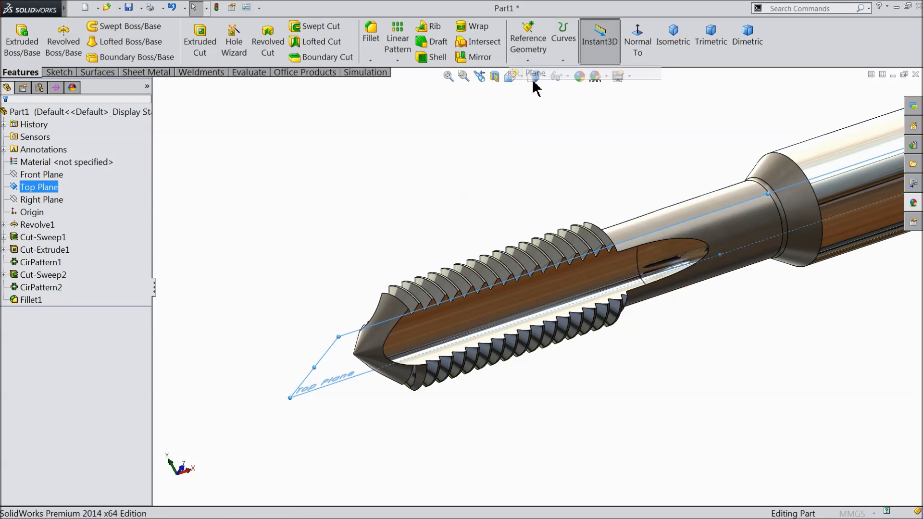
drag(62, 270, 20, 274)
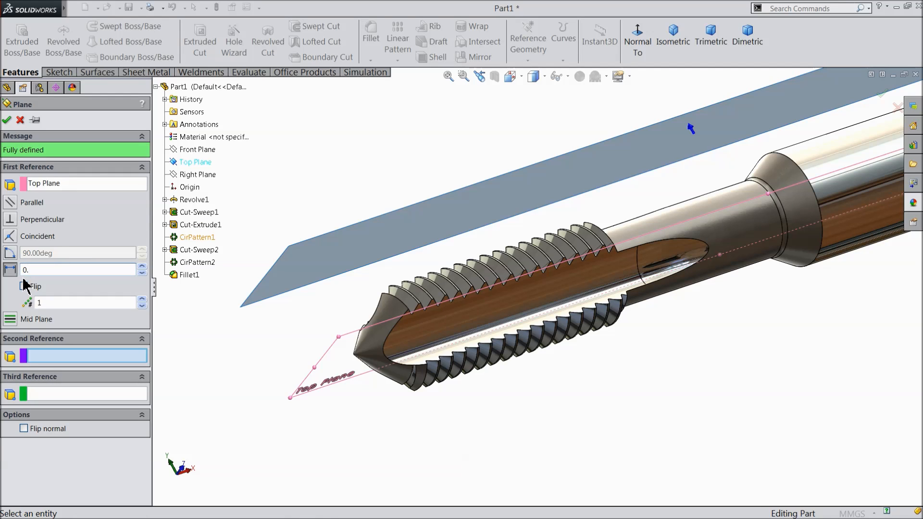
text(0.3)
key(Return)
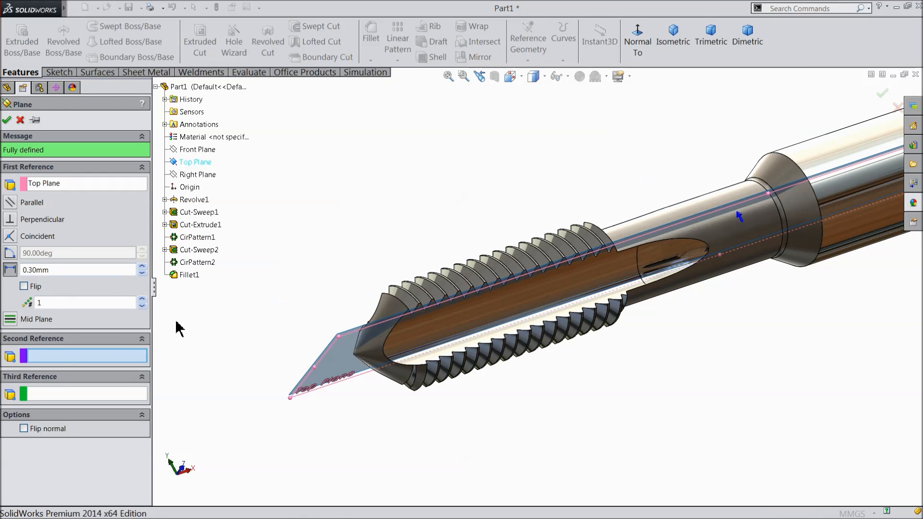
Flip the offset plane to the underside of the Top Plane, check its position against the flute edge, and create it
click(24, 287)
scroll(288, 334, up, 3)
middle_drag(295, 332, 384, 317)
scroll(666, 303, down, 5)
scroll(665, 301, down, 3)
middle_drag(656, 277, 622, 251)
scroll(622, 251, down, 3)
middle_drag(501, 231, 499, 233)
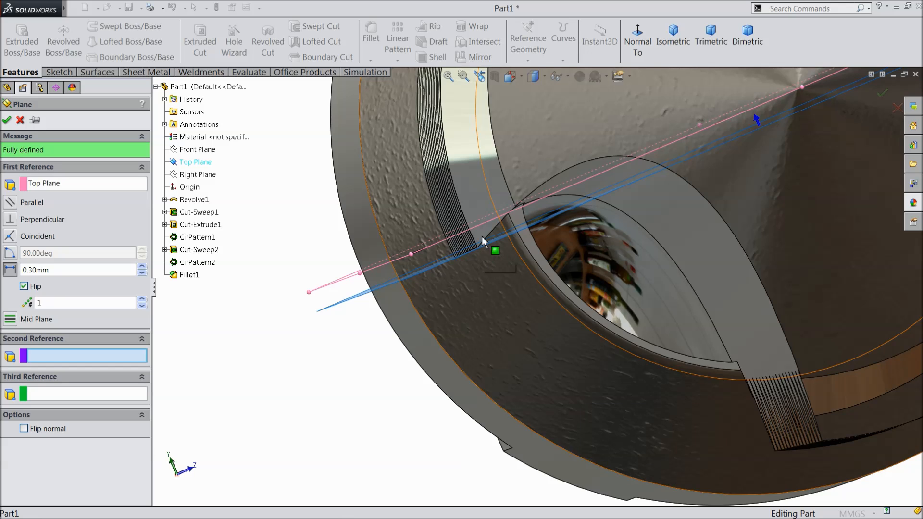
scroll(482, 236, up, 6)
middle_drag(539, 220, 438, 300)
scroll(423, 260, up, 6)
middle_drag(424, 260, 419, 293)
scroll(414, 303, down, 5)
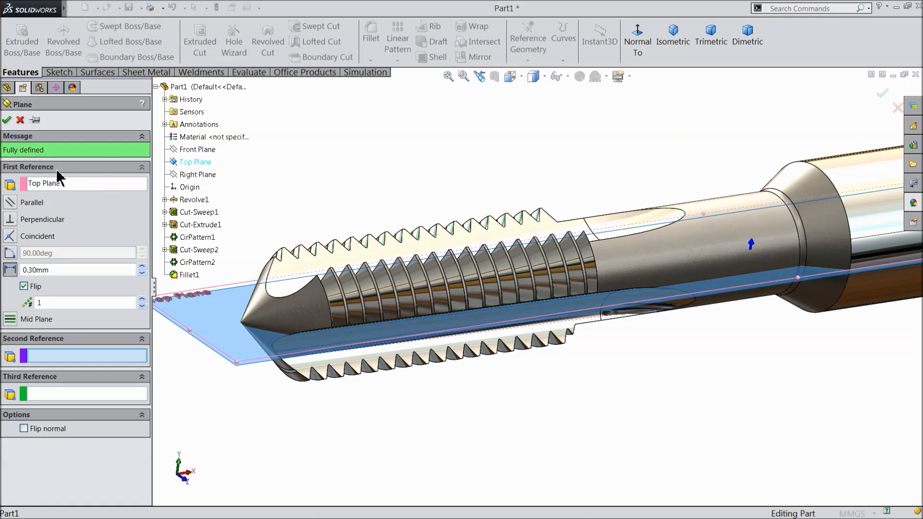
click(6, 120)
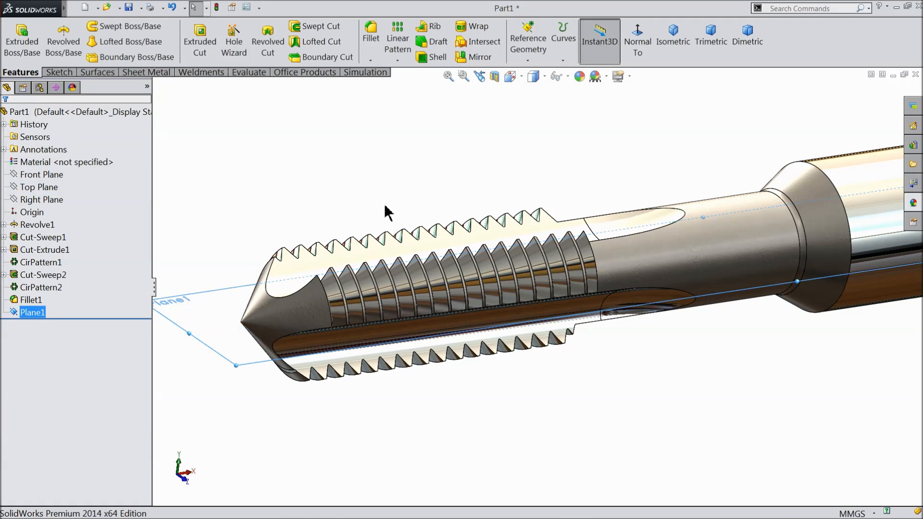
Start a sketch on the offset plane and face it straight on, framing the threaded section
scroll(209, 299, up, 1)
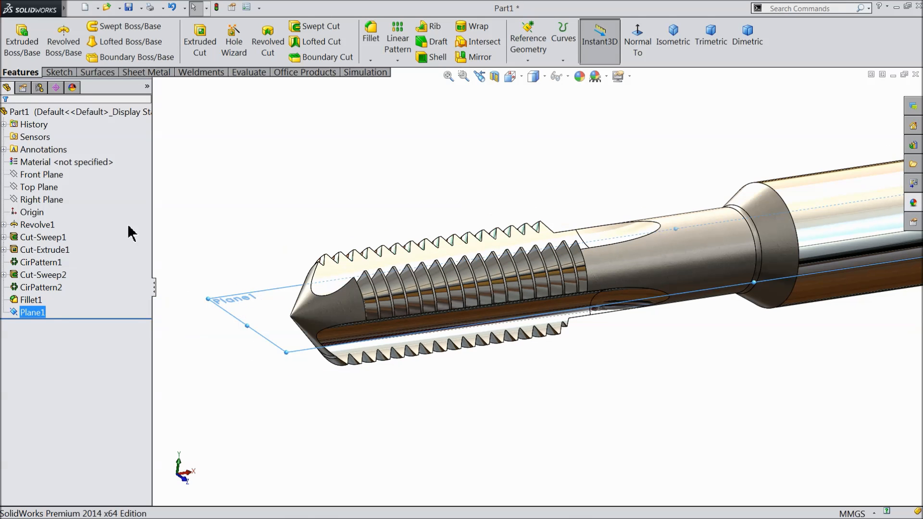
click(47, 75)
click(16, 39)
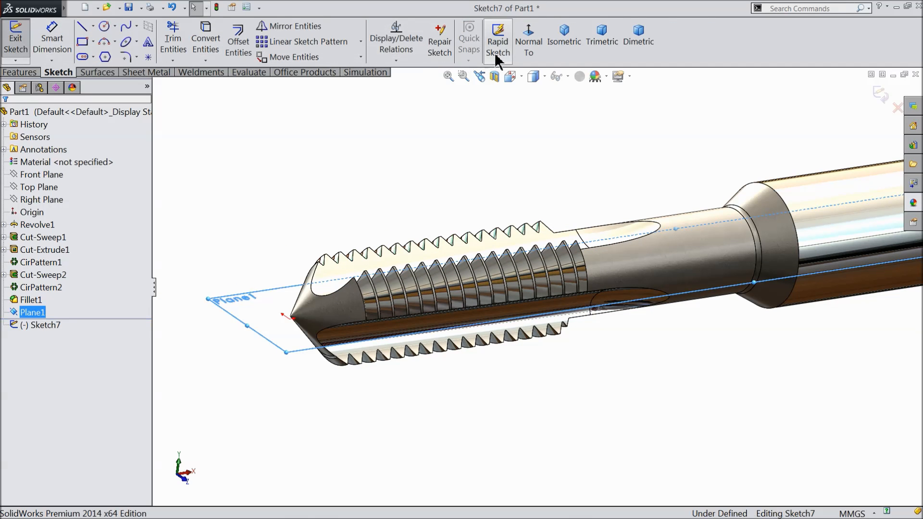
click(528, 43)
scroll(418, 272, down, 2)
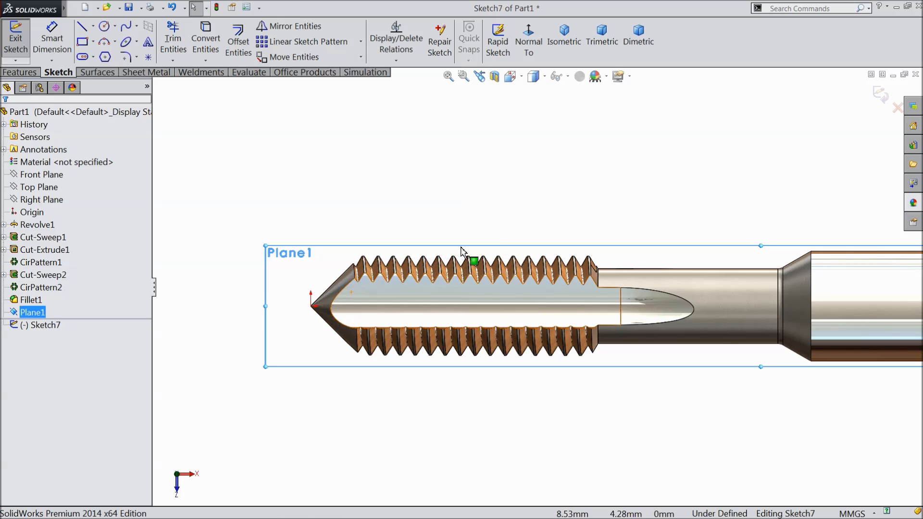
scroll(500, 255, down, 1)
Sketch a closed, slightly tilted four-sided line profile along the upper thread crests, with its tip-side edge about 3.75 mm long
click(82, 27)
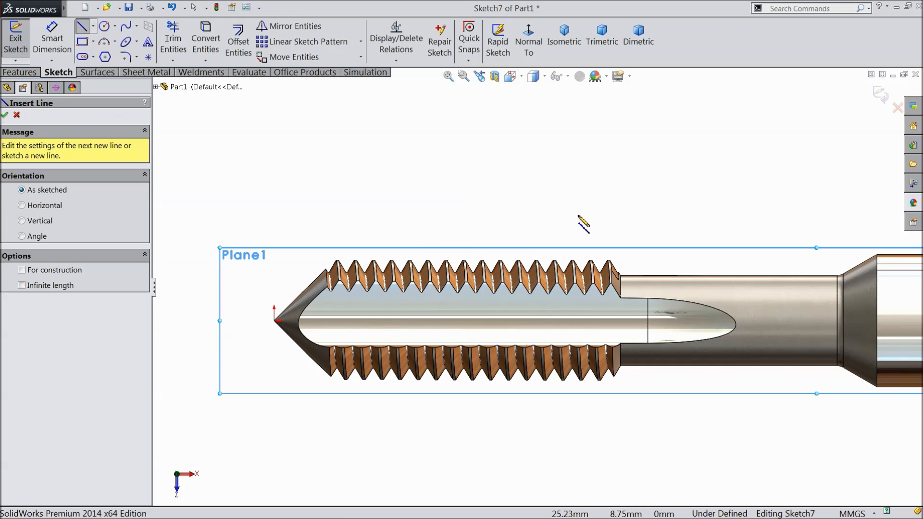
scroll(584, 223, down, 2)
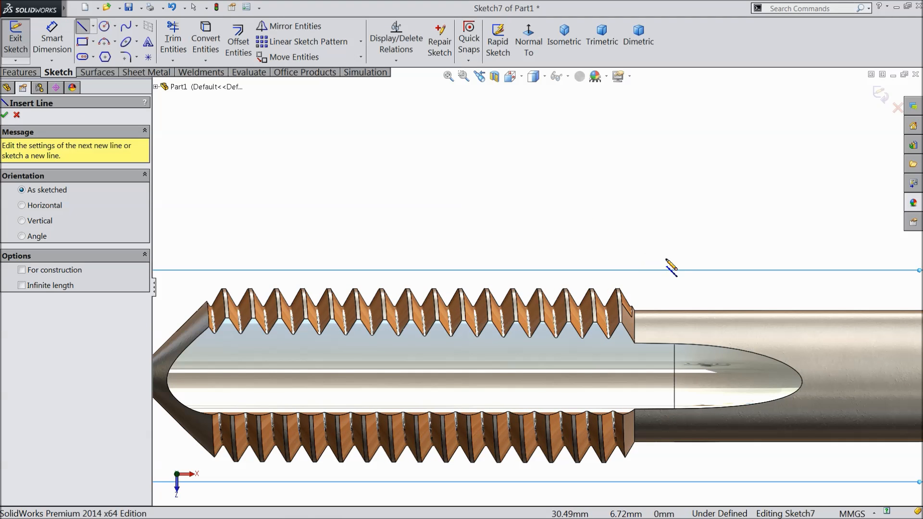
click(607, 228)
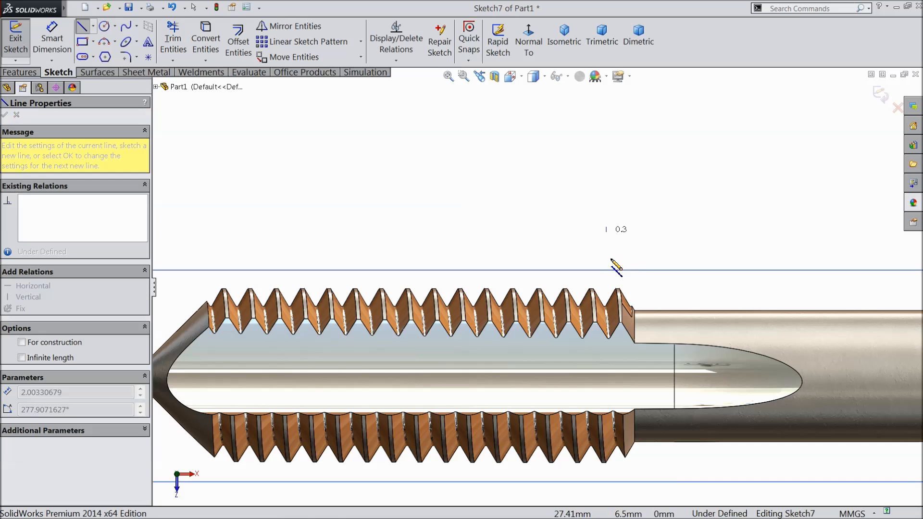
click(612, 287)
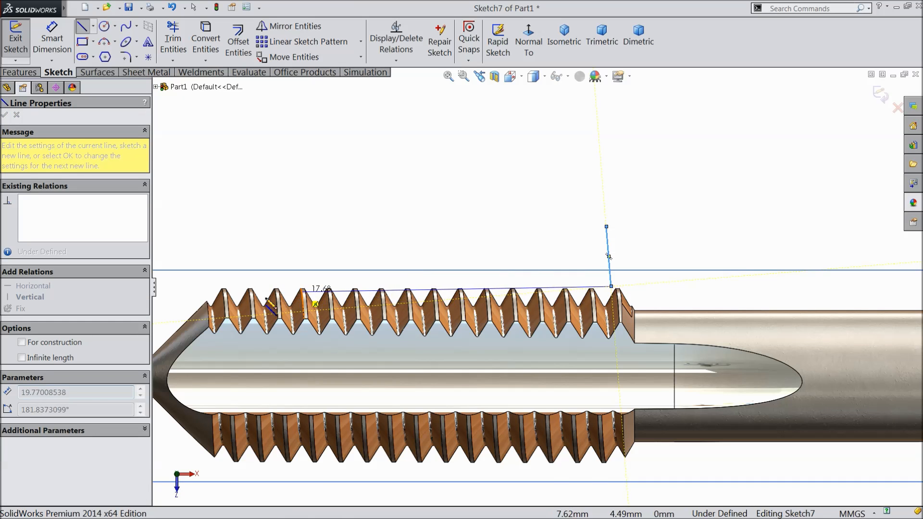
click(198, 303)
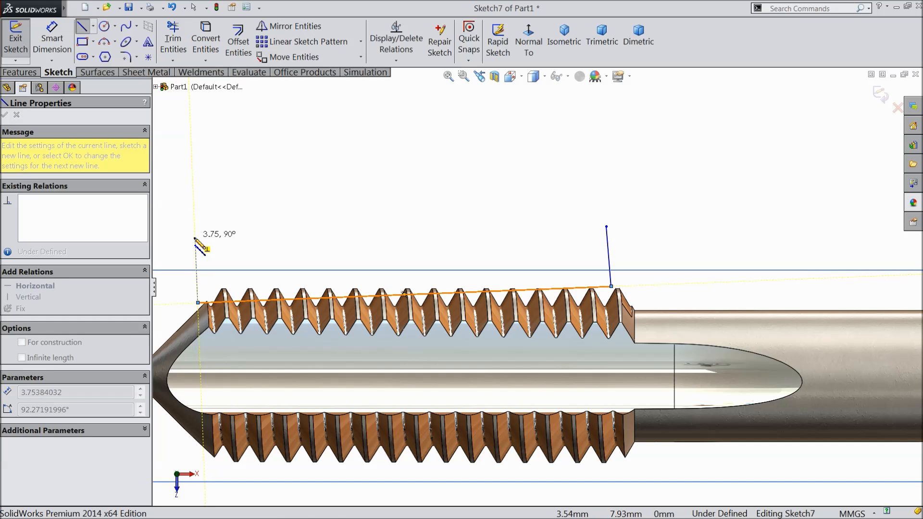
click(194, 237)
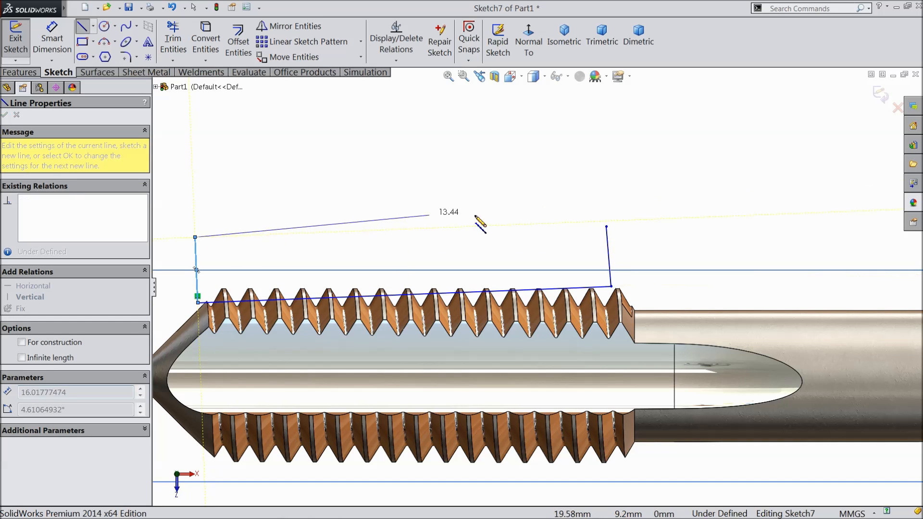
click(606, 227)
right_click(546, 169)
click(574, 150)
scroll(541, 286, up, 3)
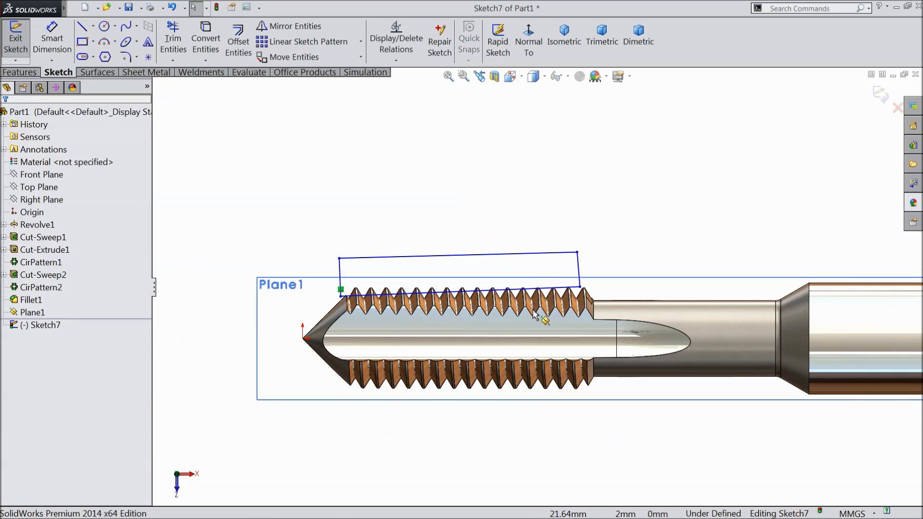
Draw a horizontal centerline about 15.5 mm long from the origin at the tap's tip along its axis
scroll(507, 325, down, 2)
click(94, 26)
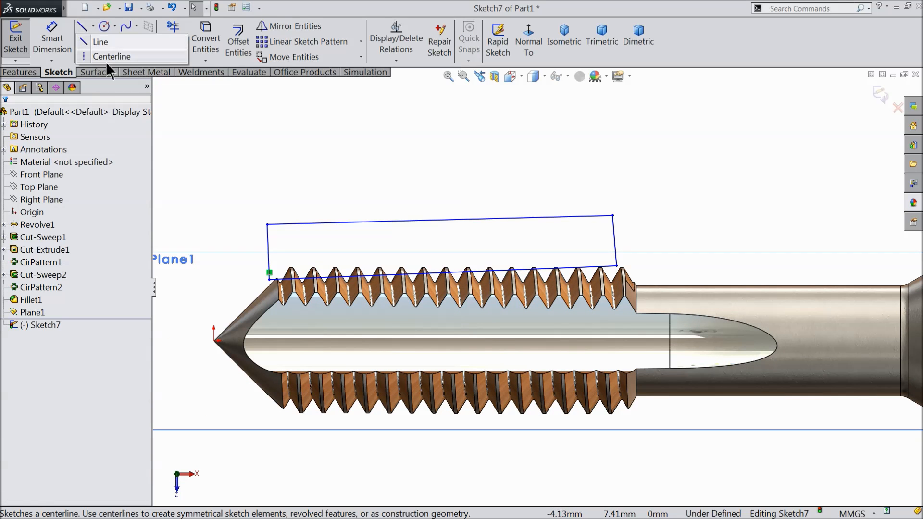
click(106, 53)
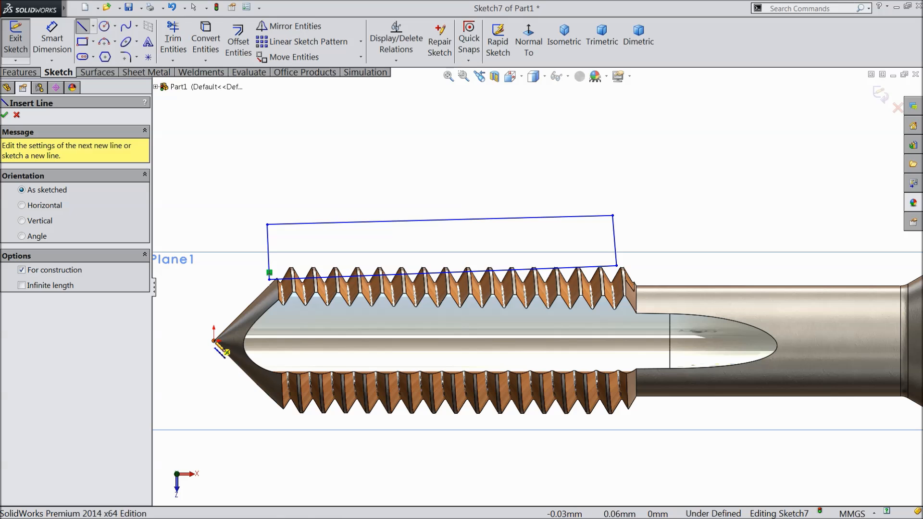
click(214, 341)
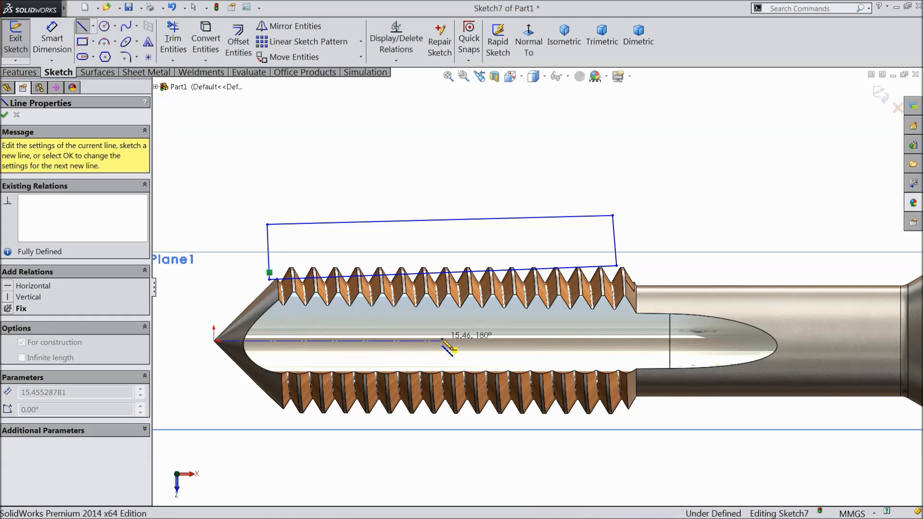
right_click(443, 340)
click(495, 95)
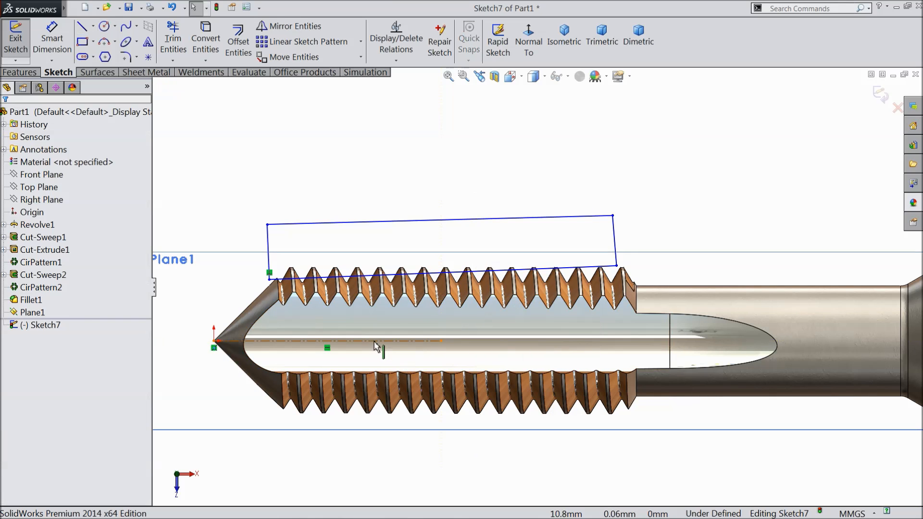
Dimension the horizontal distance from the origin to the profile's lower tip-side corner as 2.9 mm
click(52, 38)
scroll(227, 244, down, 2)
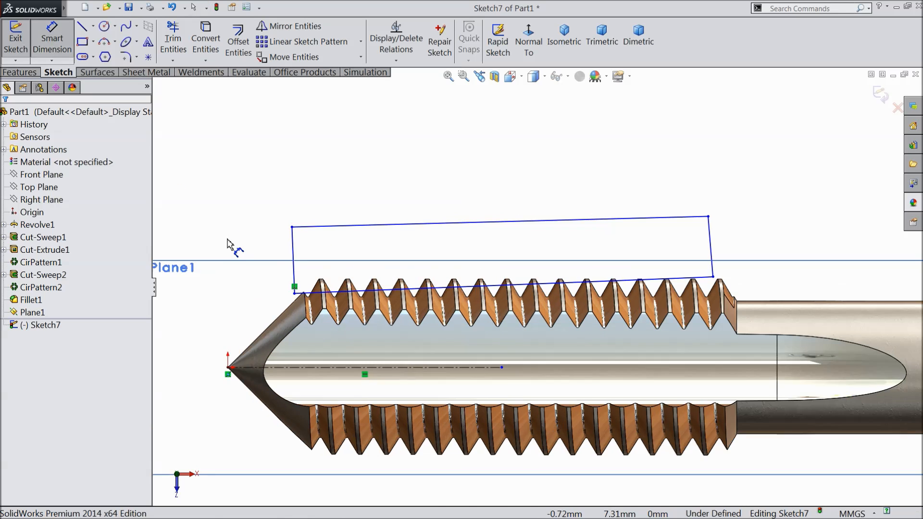
scroll(228, 245, down, 1)
click(244, 397)
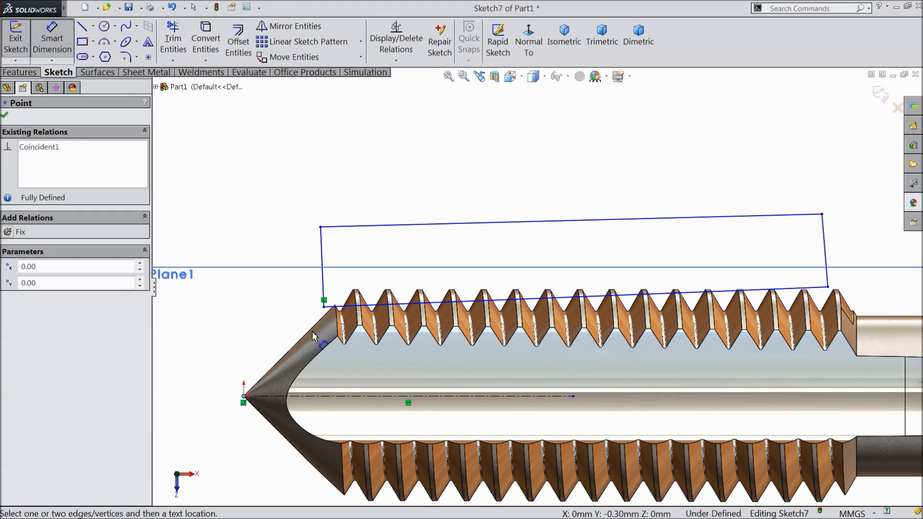
click(324, 307)
click(278, 209)
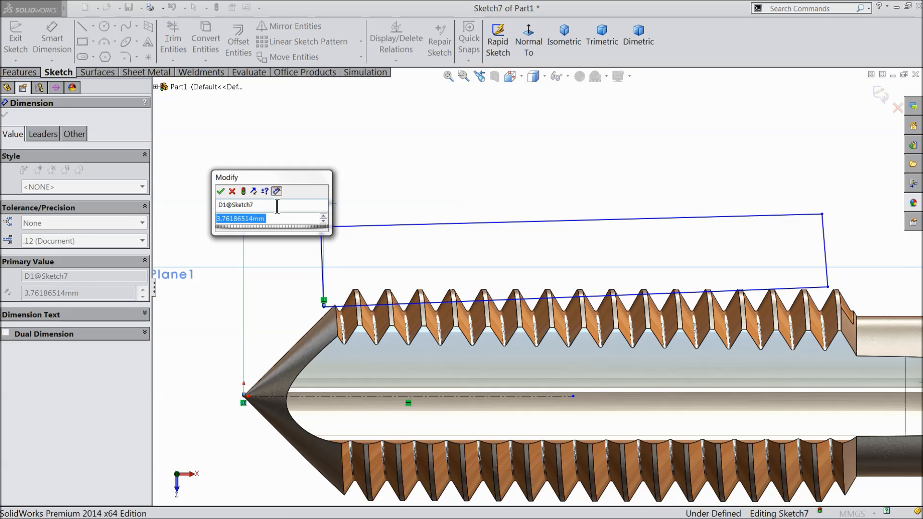
text(2.9)
key(Return)
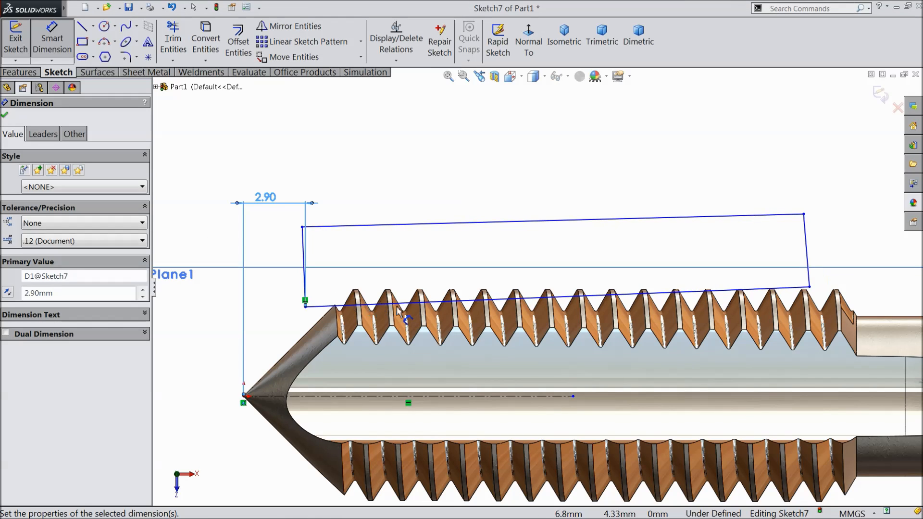
Dimension the height of the profile's lower tip-side corner above the centerline as 4.25 mm
click(306, 307)
click(244, 396)
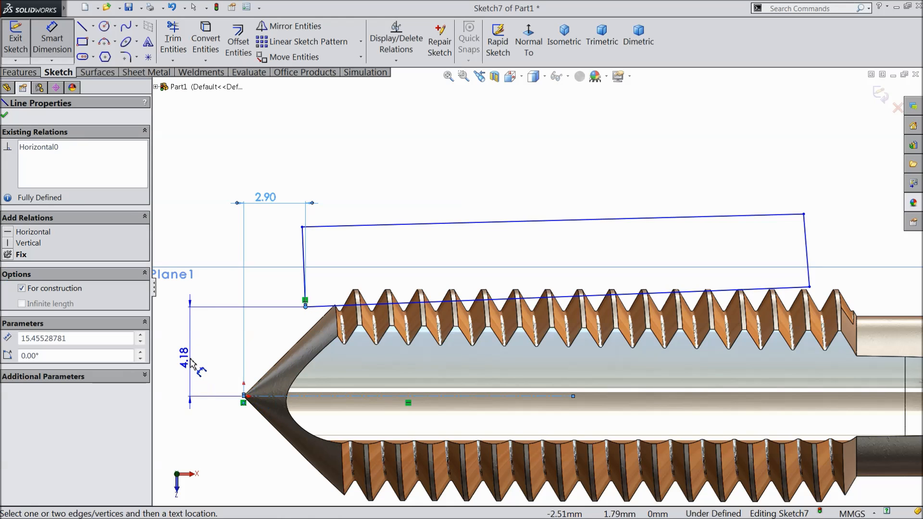
click(189, 347)
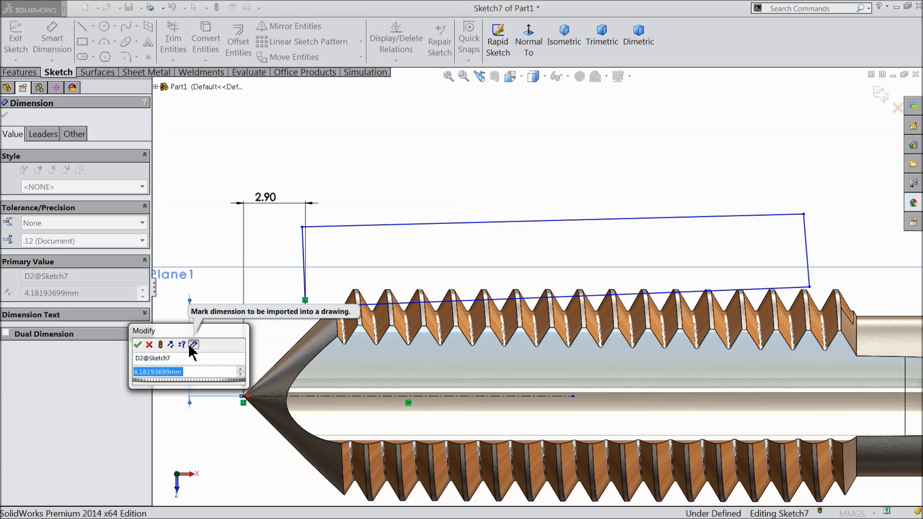
text(4.2)
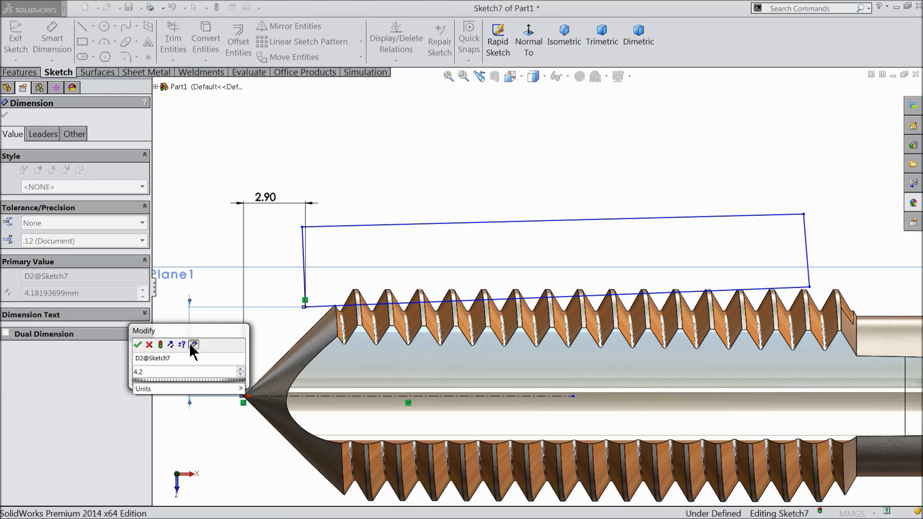
key(Return)
scroll(573, 355, up, 2)
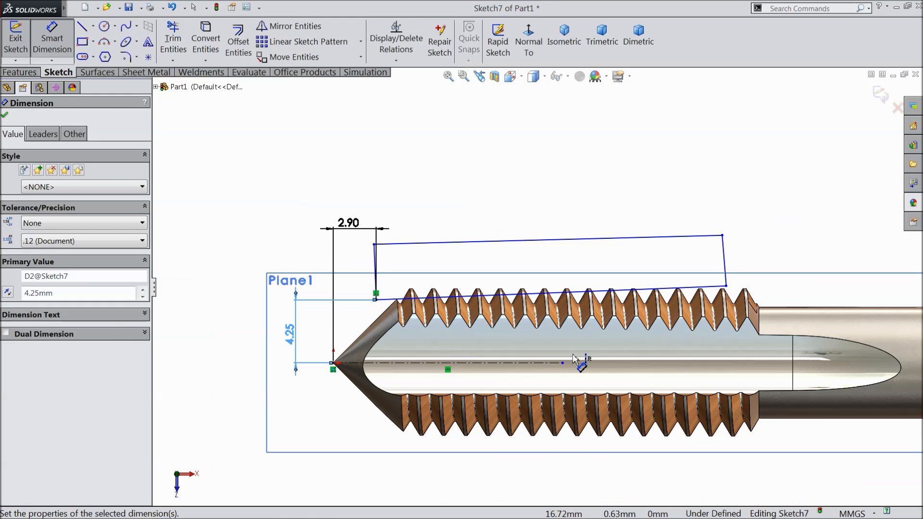
Dimension the height of the profile's lower shank-side corner above the centerline as 5.92 mm
scroll(714, 329, down, 2)
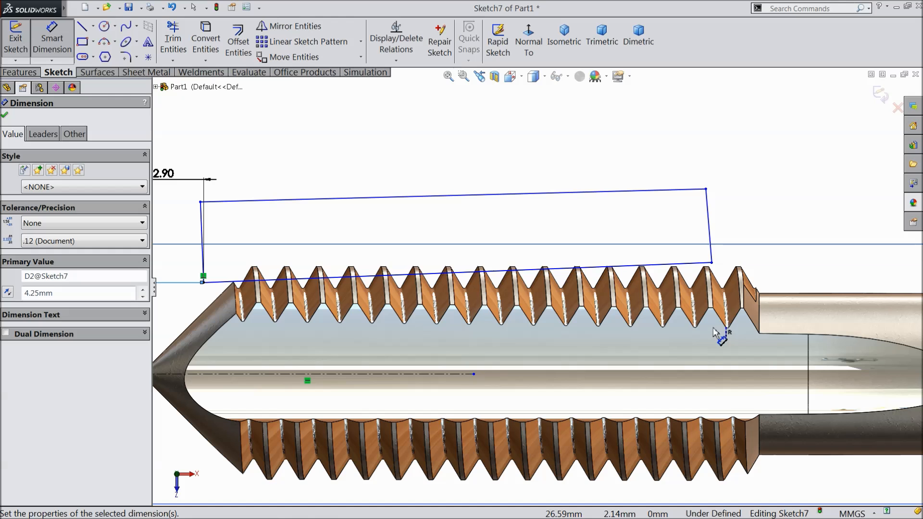
click(714, 264)
click(462, 375)
click(778, 275)
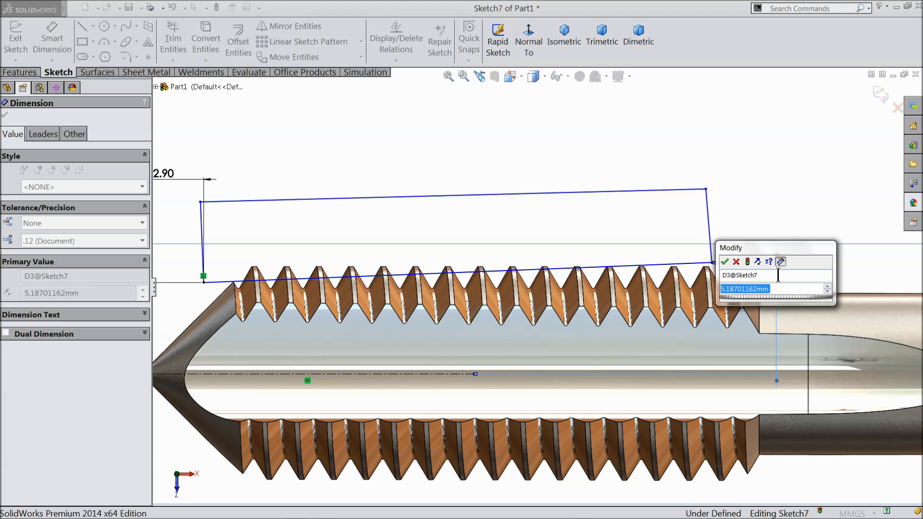
text(5.92)
key(Return)
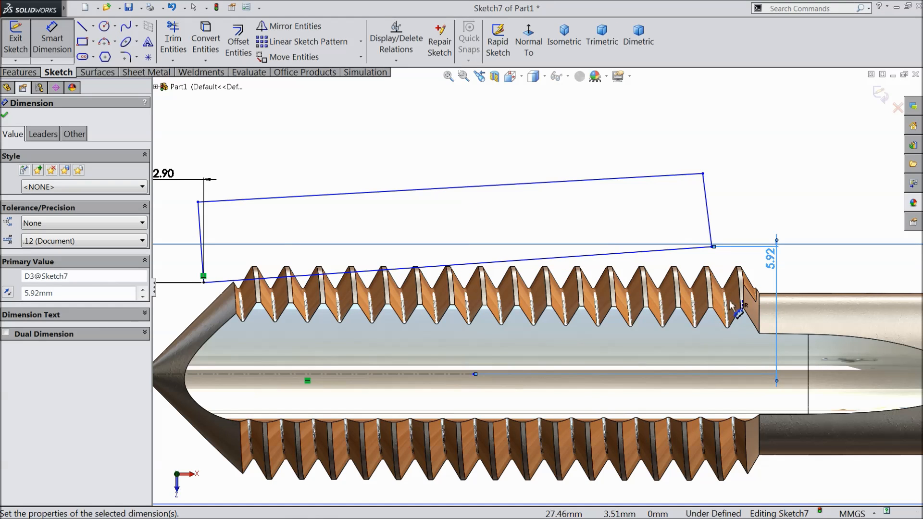
Set the shank-side corner's height above the centerline to 5.5 mm, finish dimensioning, and check the profile against the thread crests
double_click(771, 264)
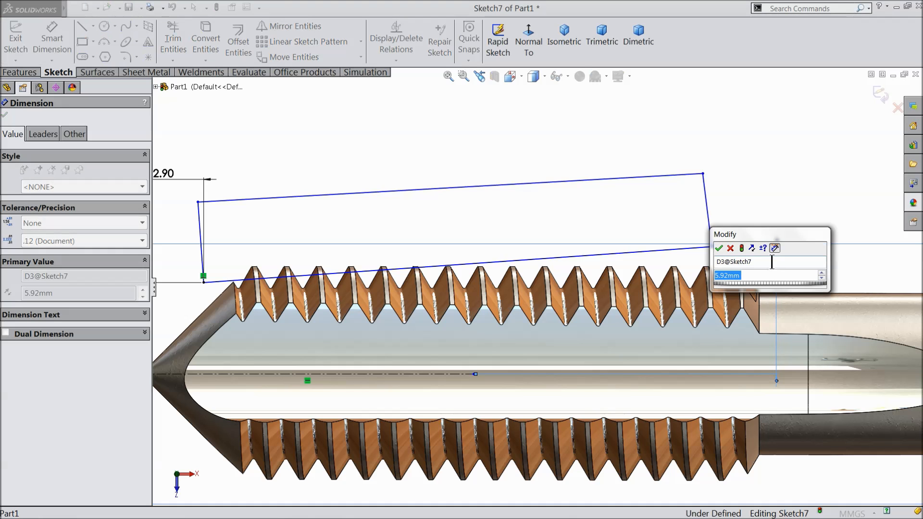
text(5.5)
key(Return)
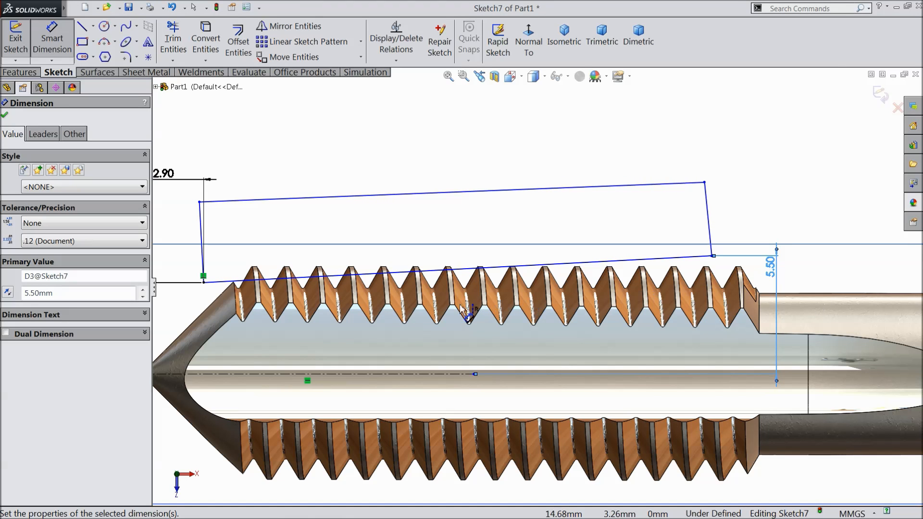
scroll(385, 315, up, 1)
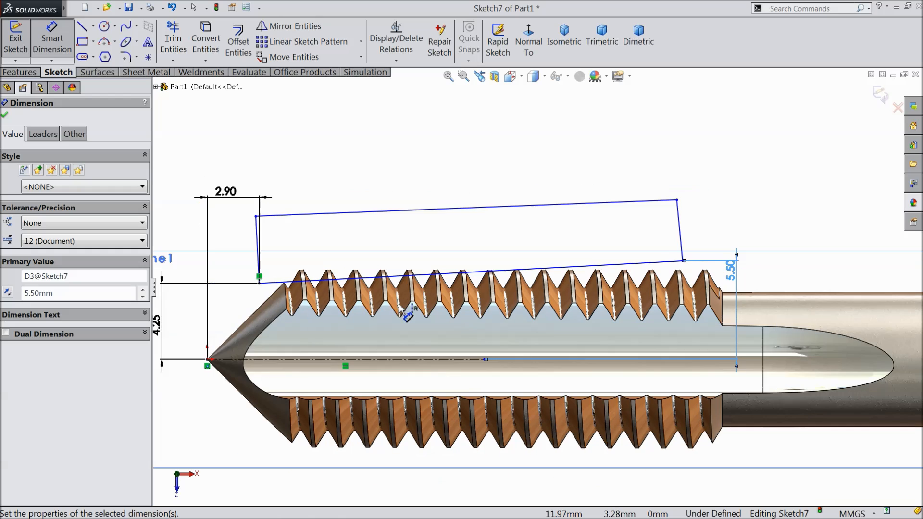
scroll(449, 313, down, 1)
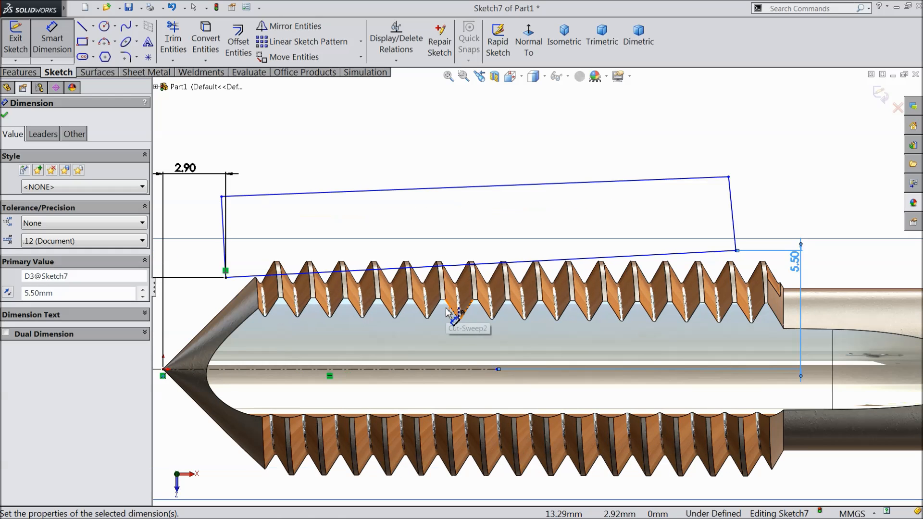
click(6, 115)
scroll(658, 322, up, 2)
scroll(366, 325, down, 2)
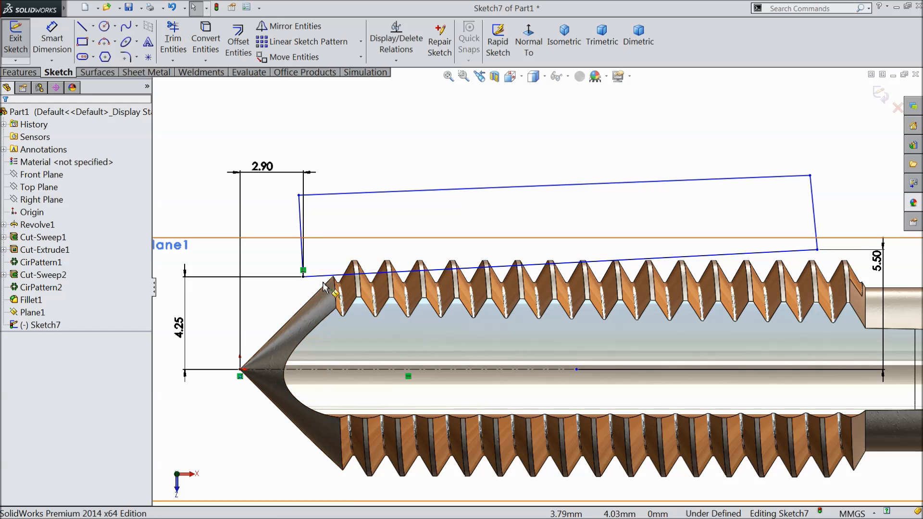
scroll(323, 289, down, 1)
scroll(599, 291, up, 1)
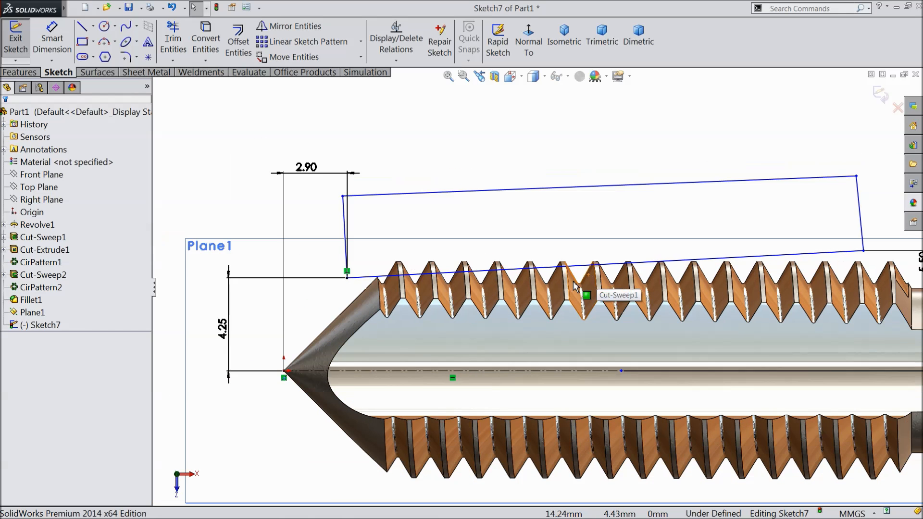
Start a revolved cut of the sketched taper profile about the centerline with a Direction 1 angle of 70°
click(20, 72)
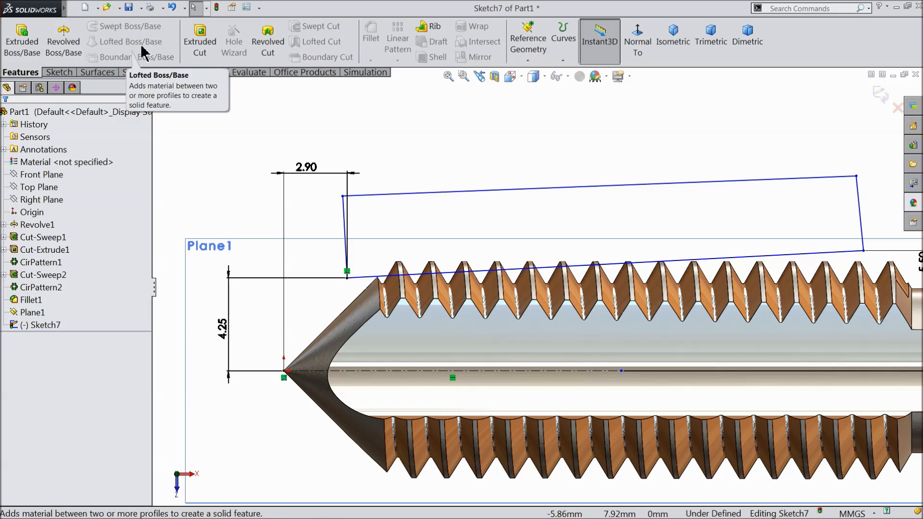
click(267, 38)
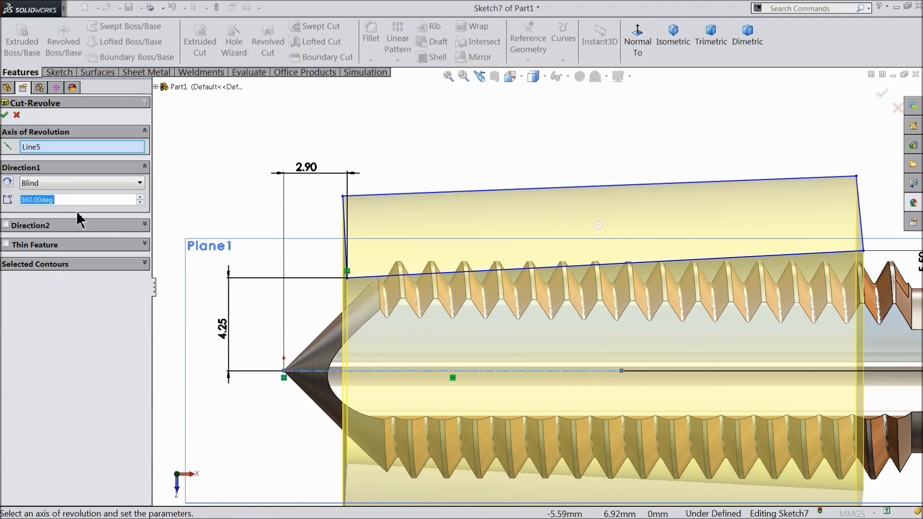
text(70)
key(Return)
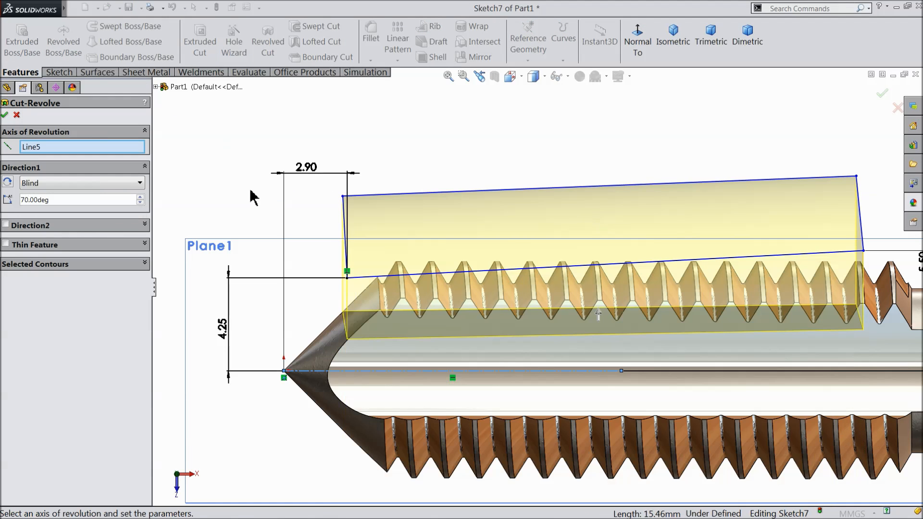
Examine the revolved cut preview where its starting face meets the thread crests along the flute edge
middle_drag(249, 191, 622, 159)
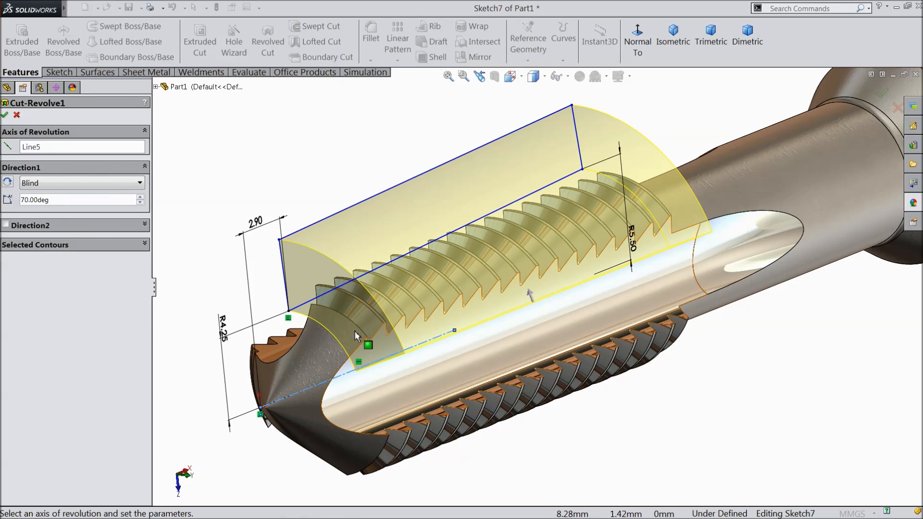
middle_drag(393, 274, 457, 316)
scroll(435, 287, down, 3)
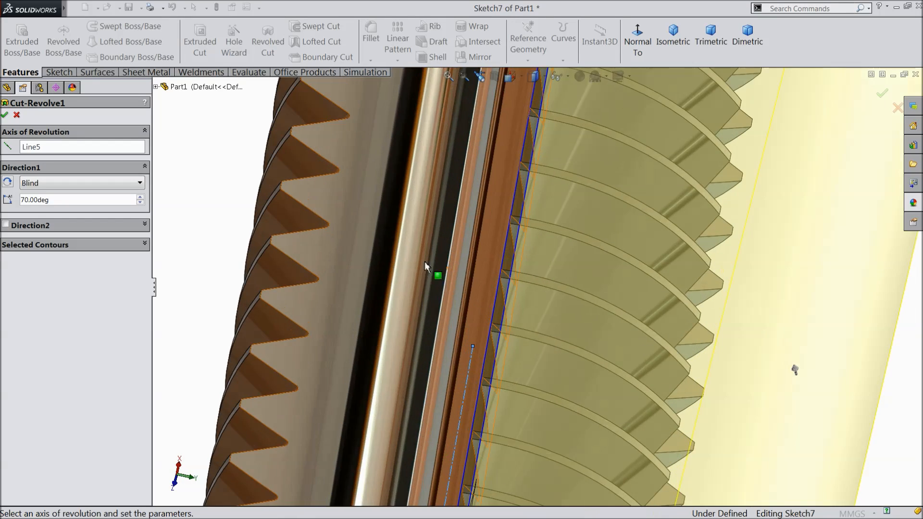
scroll(596, 172, up, 2)
scroll(546, 135, down, 5)
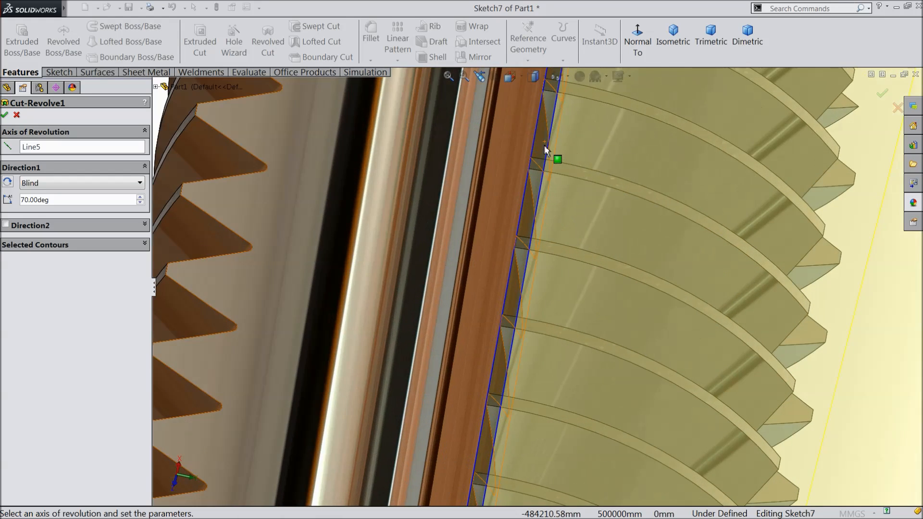
scroll(553, 132, down, 5)
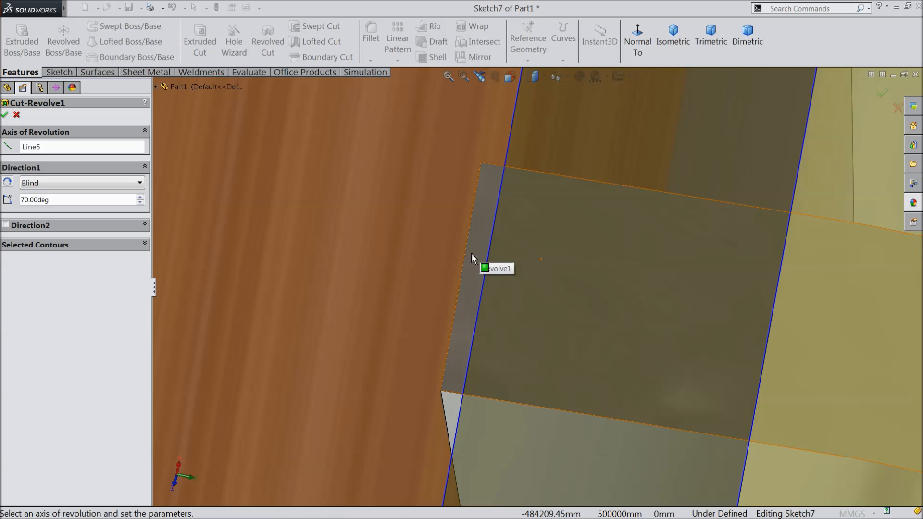
scroll(481, 245, up, 3)
scroll(507, 267, up, 4)
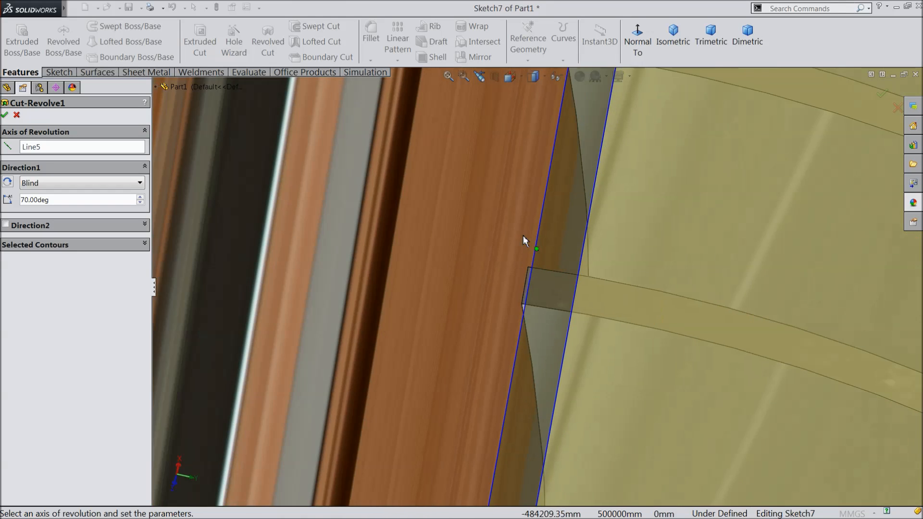
scroll(553, 185, up, 4)
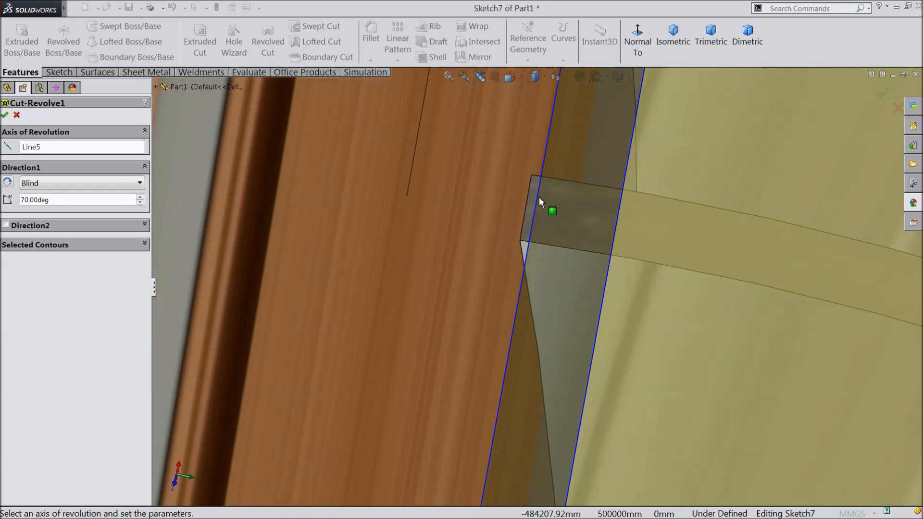
scroll(556, 164, down, 4)
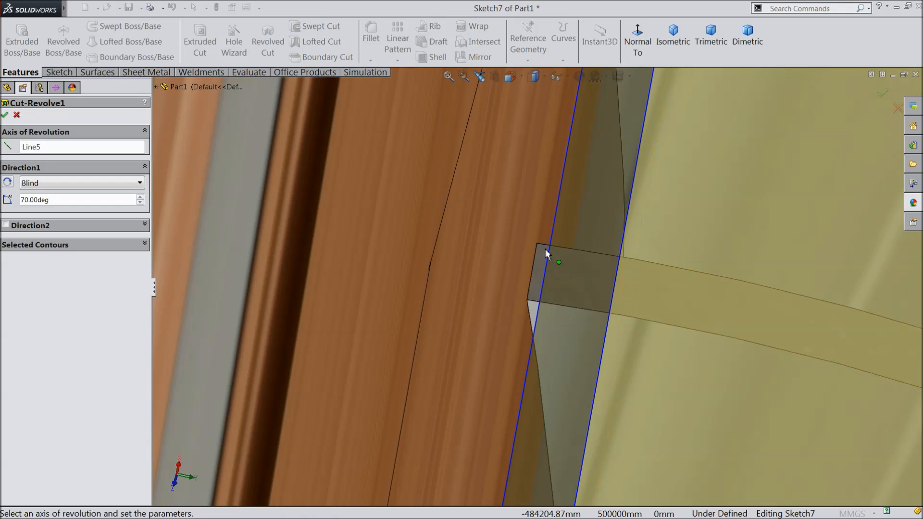
scroll(545, 249, up, 5)
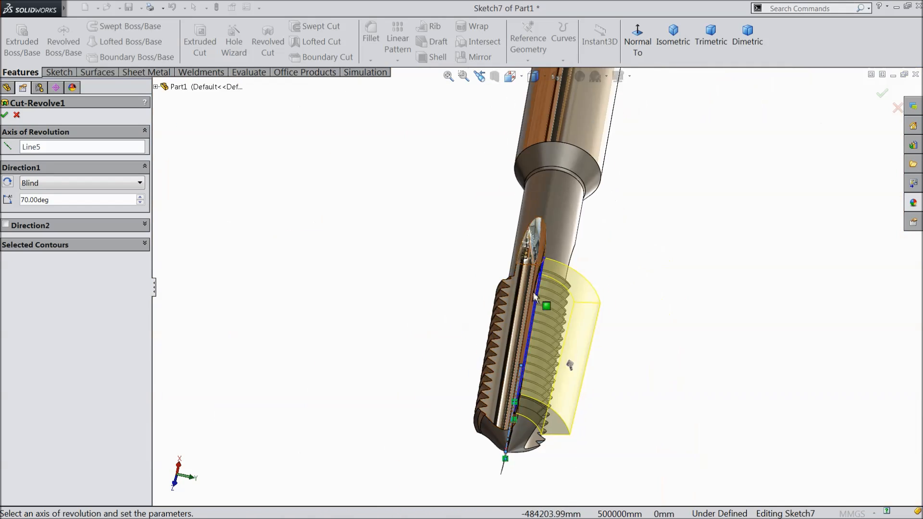
Enable a second blind direction for the revolved cut and set its angle to 5°
middle_drag(535, 297, 498, 271)
scroll(494, 380, down, 5)
scroll(491, 379, down, 1)
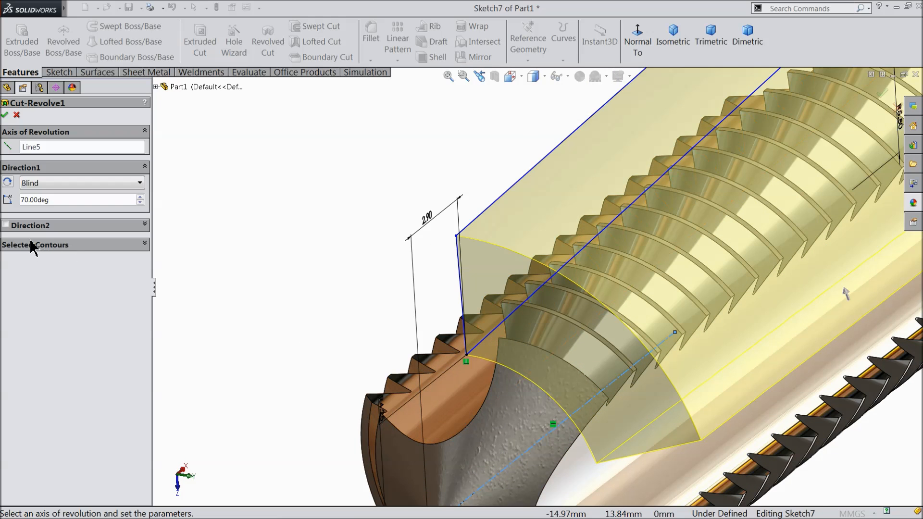
click(5, 225)
scroll(320, 294, up, 3)
scroll(678, 282, down, 3)
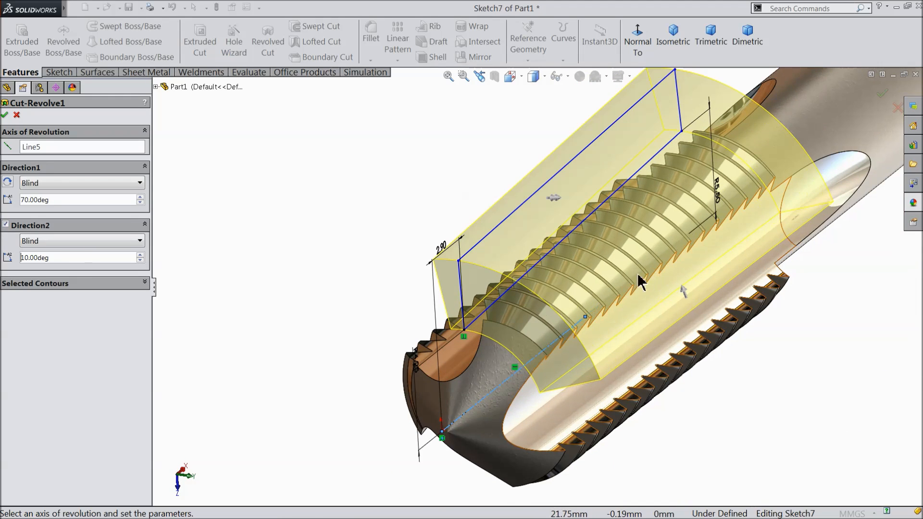
drag(59, 260, 15, 258)
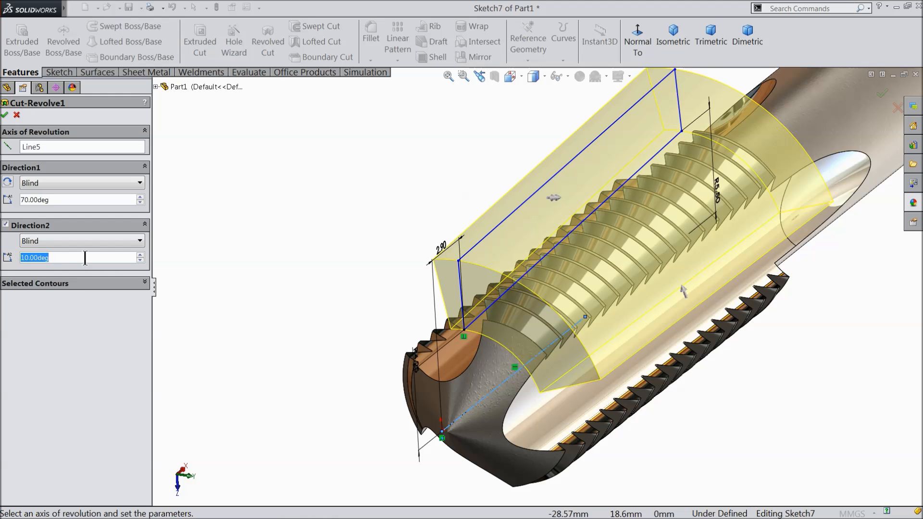
text(5)
key(Return)
Check the two-direction cut preview along the flute edge and complete the revolved cut
middle_drag(336, 231, 436, 246)
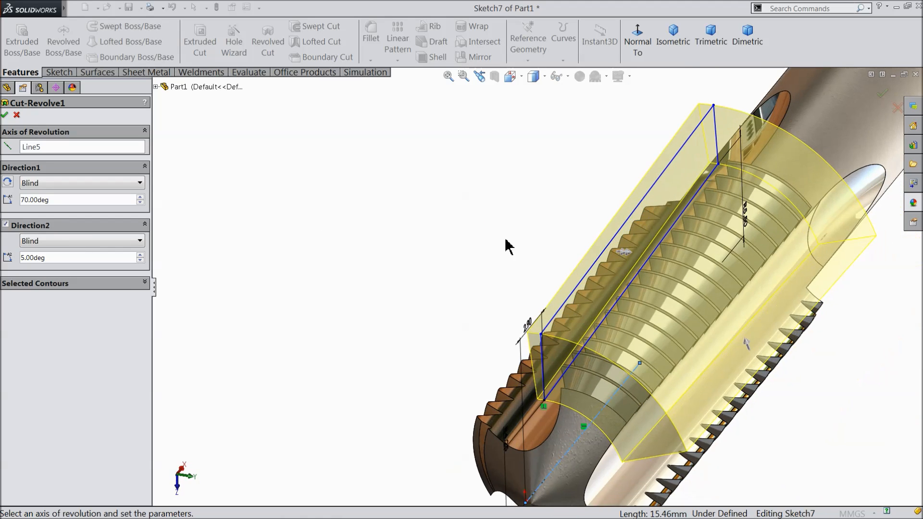
scroll(633, 265, down, 10)
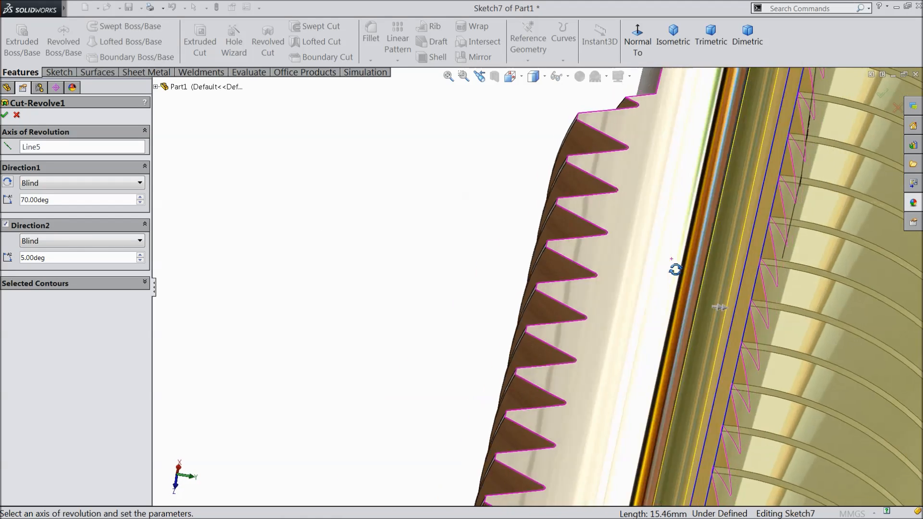
middle_drag(673, 268, 625, 255)
scroll(546, 272, up, 6)
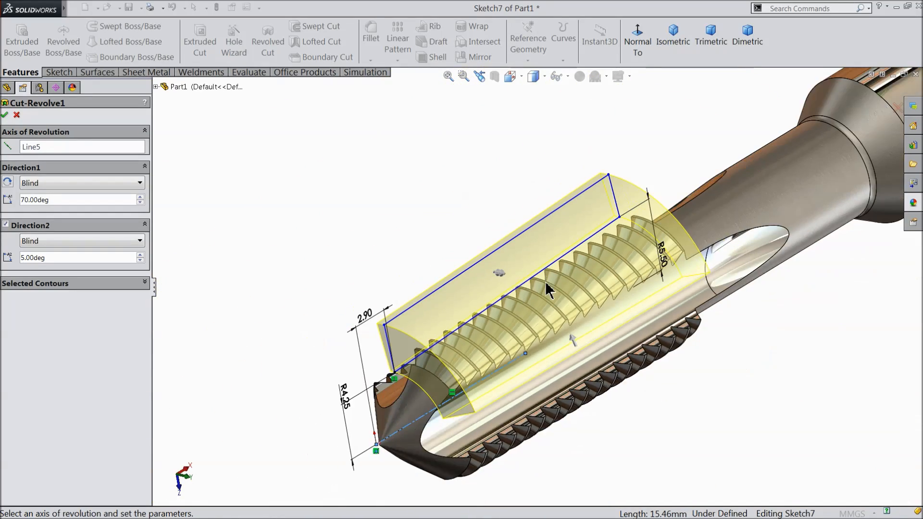
scroll(545, 281, down, 2)
middle_drag(293, 223, 283, 191)
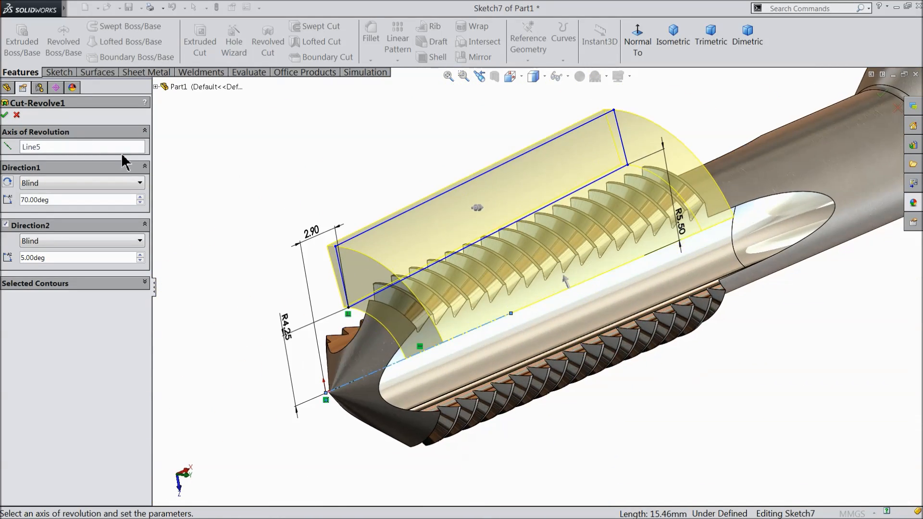
click(4, 115)
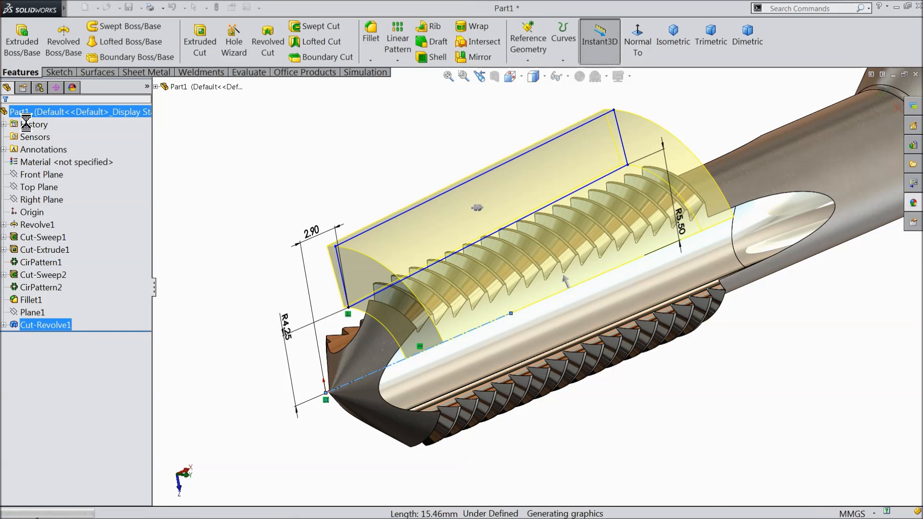
click(254, 175)
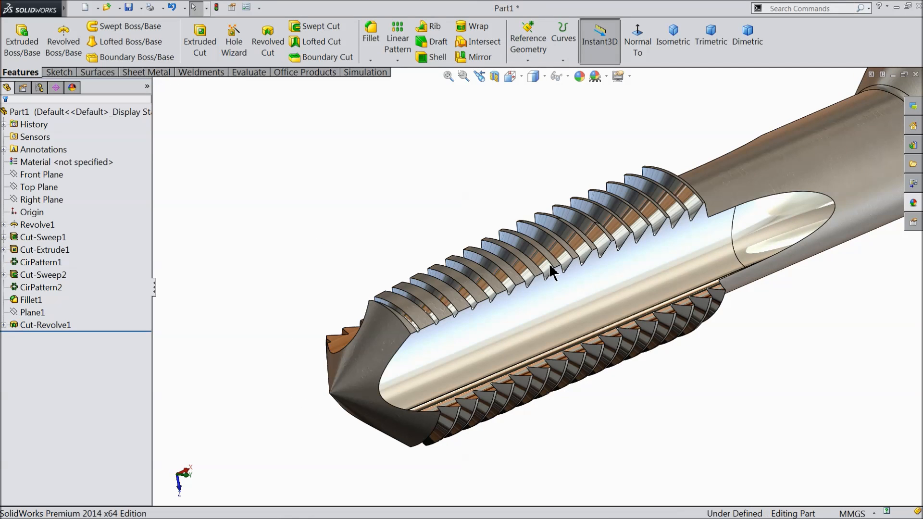
Examine the tapered thread crests from the tip to the neck
scroll(549, 263, down, 3)
middle_drag(548, 265, 528, 302)
scroll(297, 343, down, 2)
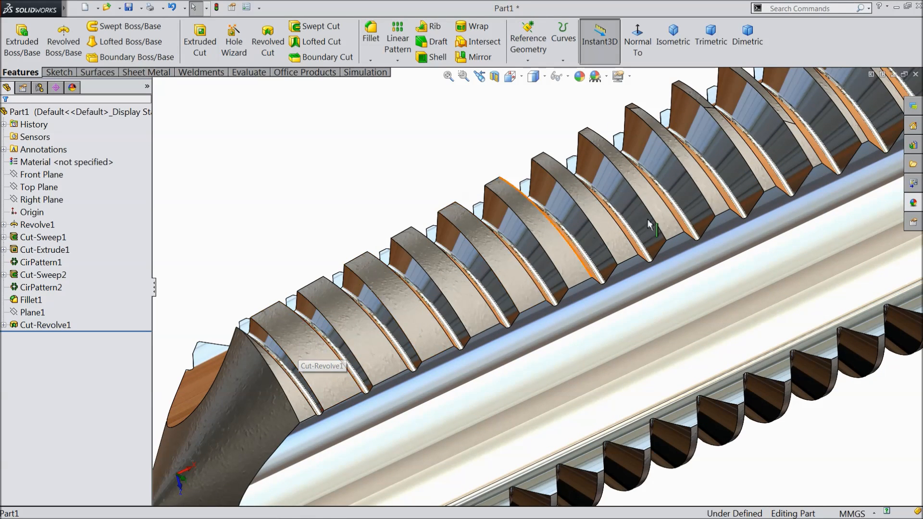
scroll(674, 217, up, 5)
scroll(795, 179, down, 3)
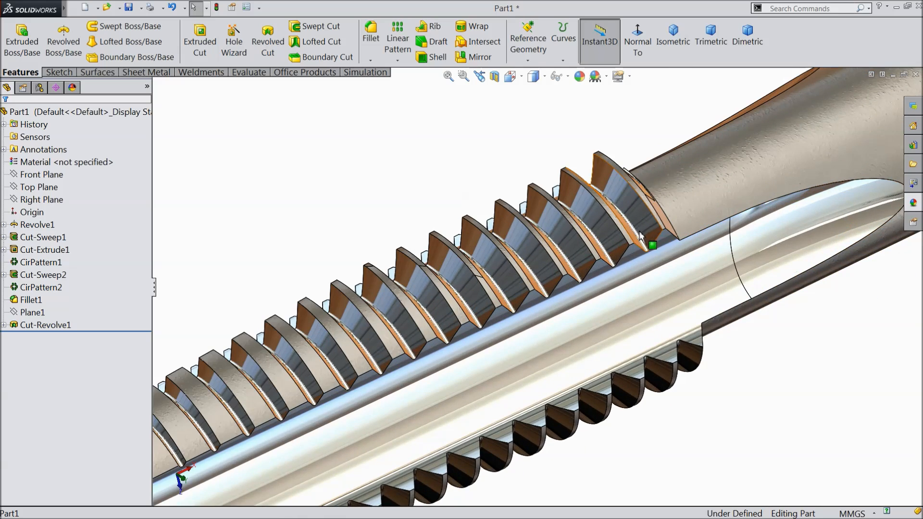
scroll(640, 236, up, 4)
scroll(397, 349, down, 2)
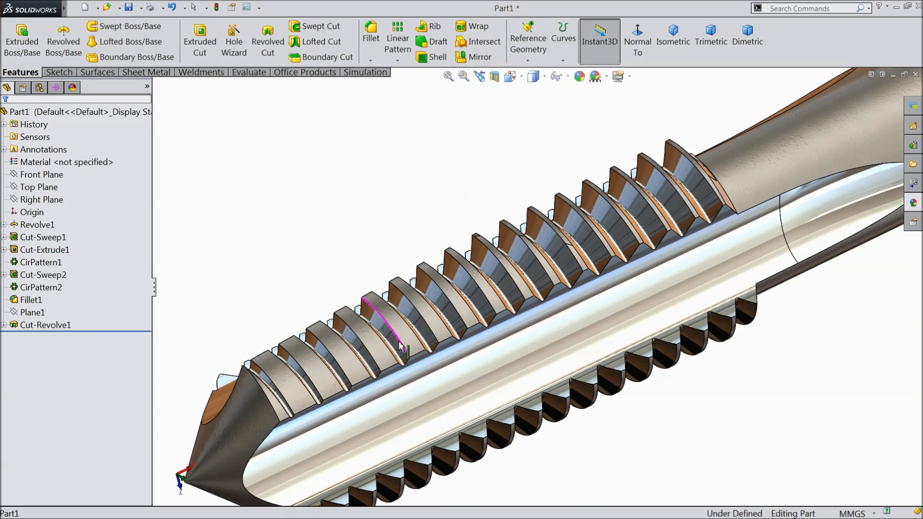
scroll(405, 356, up, 2)
scroll(410, 368, down, 3)
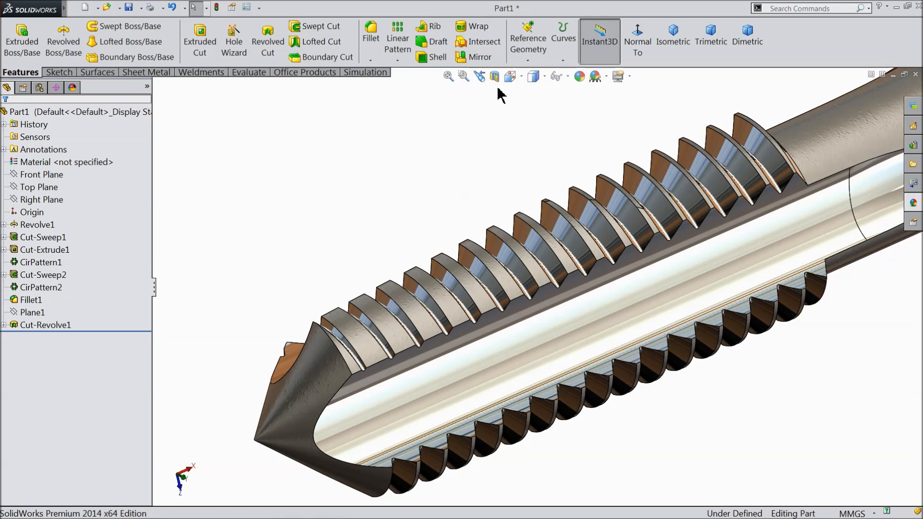
Circular-pattern the revolved cut around the shank's cylindrical face with 3 equally spaced instances over 360°
click(398, 61)
click(422, 86)
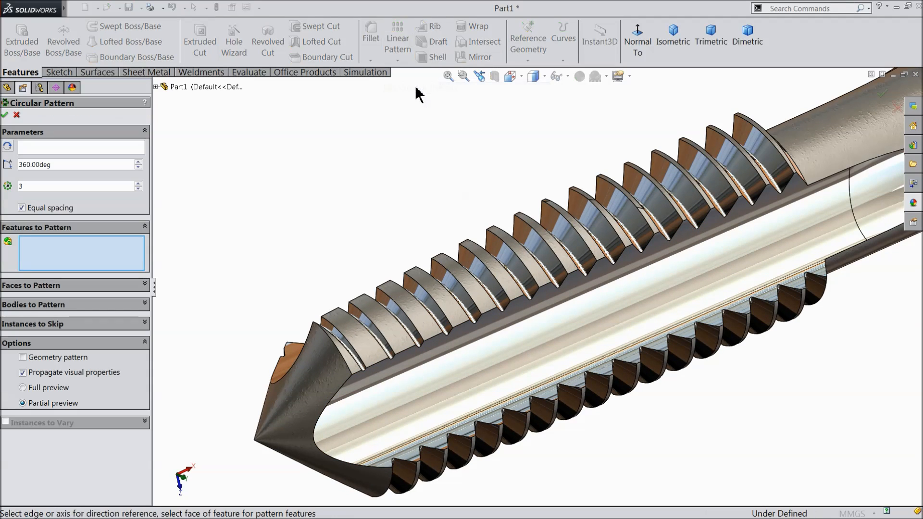
click(156, 87)
click(197, 300)
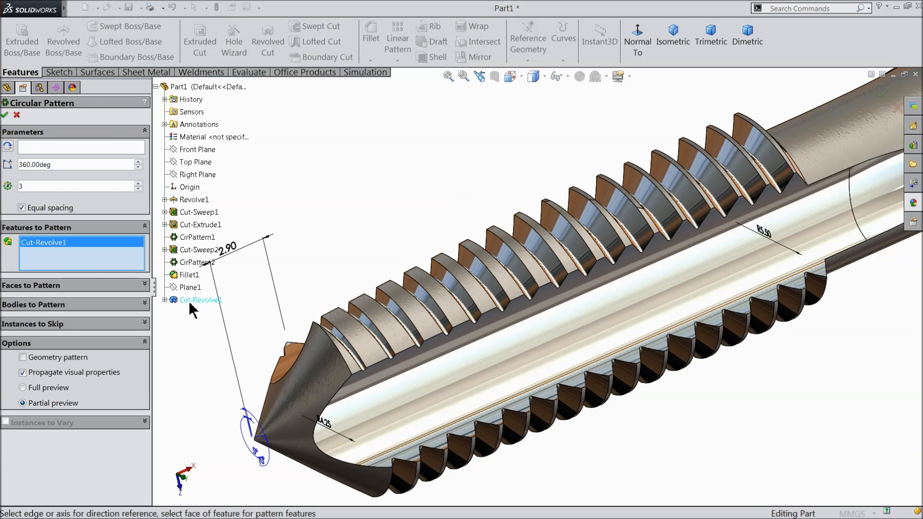
click(57, 152)
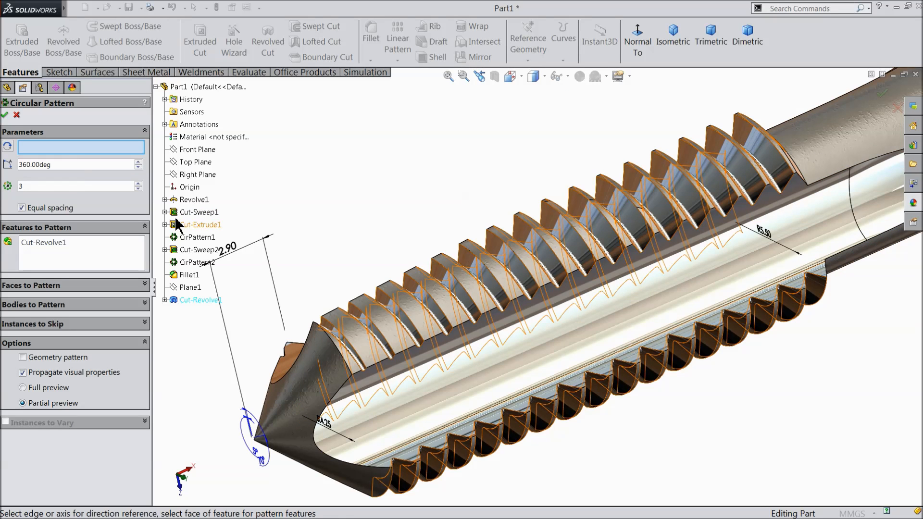
scroll(478, 244, up, 6)
scroll(735, 240, down, 2)
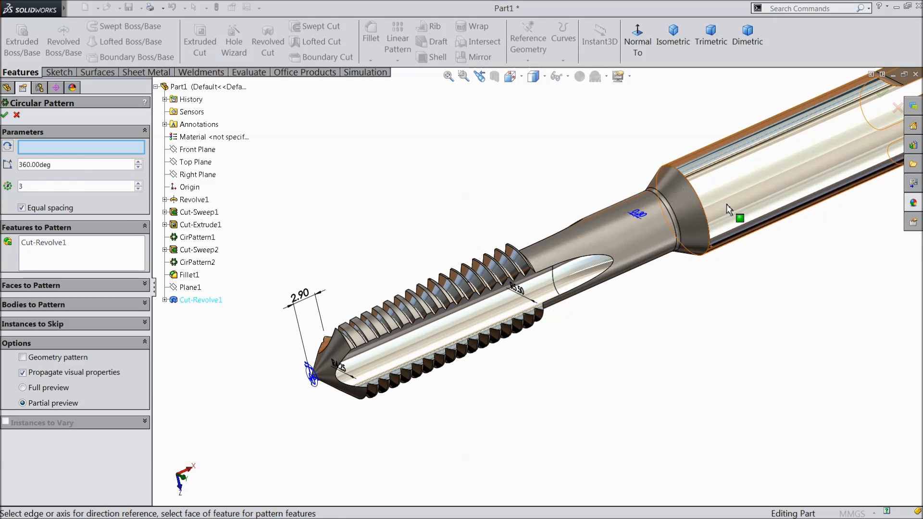
click(729, 210)
scroll(428, 336, down, 4)
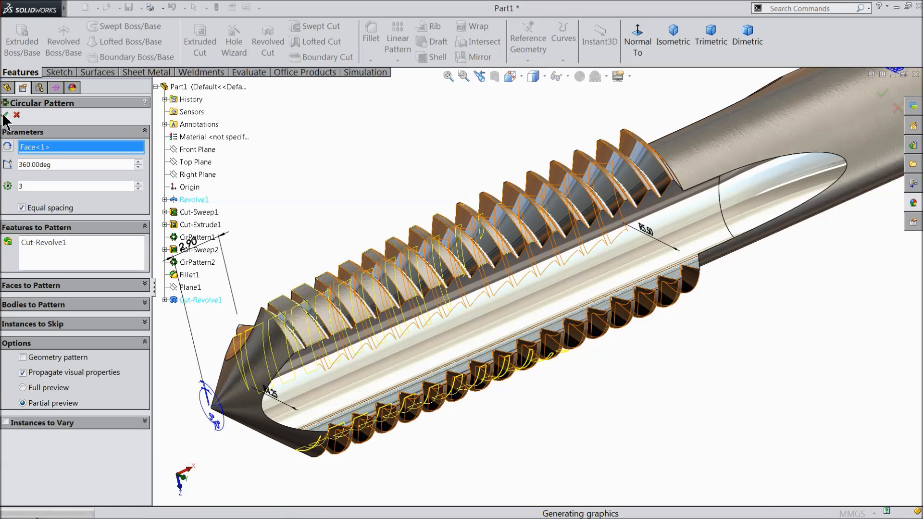
middle_drag(386, 249, 636, 258)
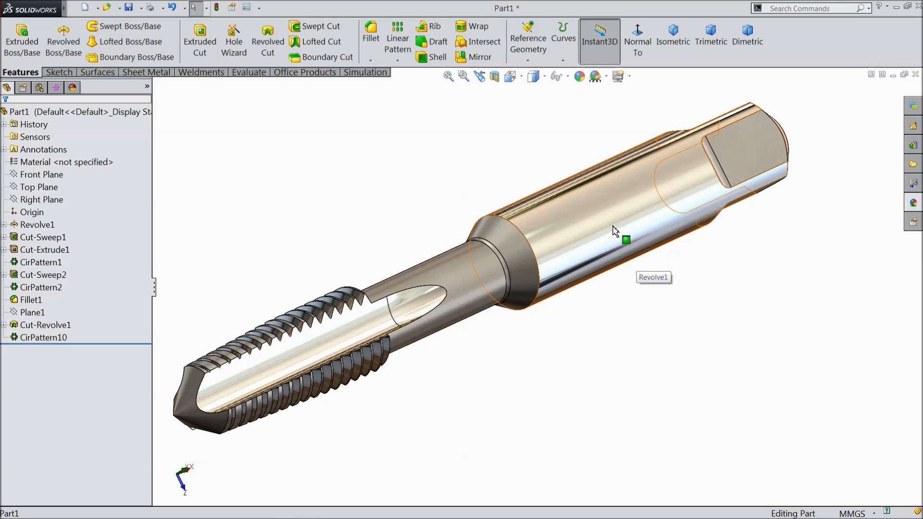
Open a new sketch on the Top Plane and view it normal to the plane at the shank
scroll(613, 231, down, 3)
click(29, 187)
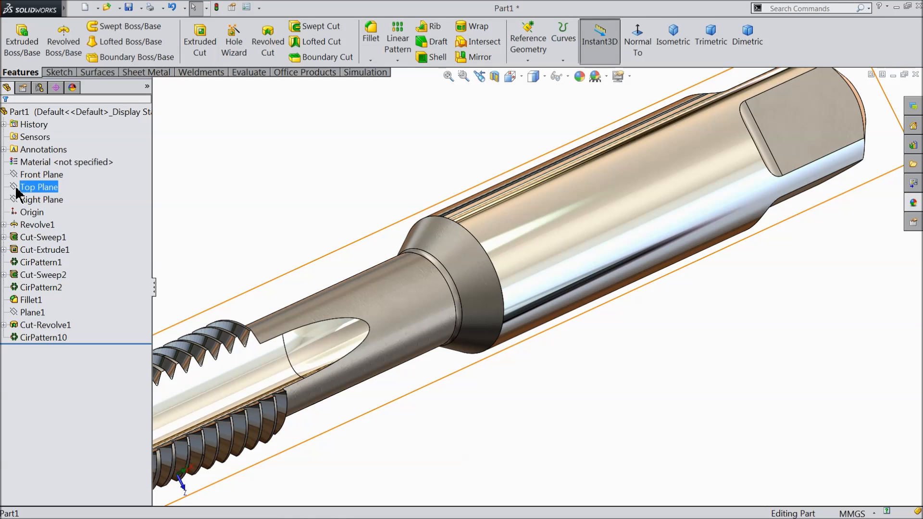
click(38, 199)
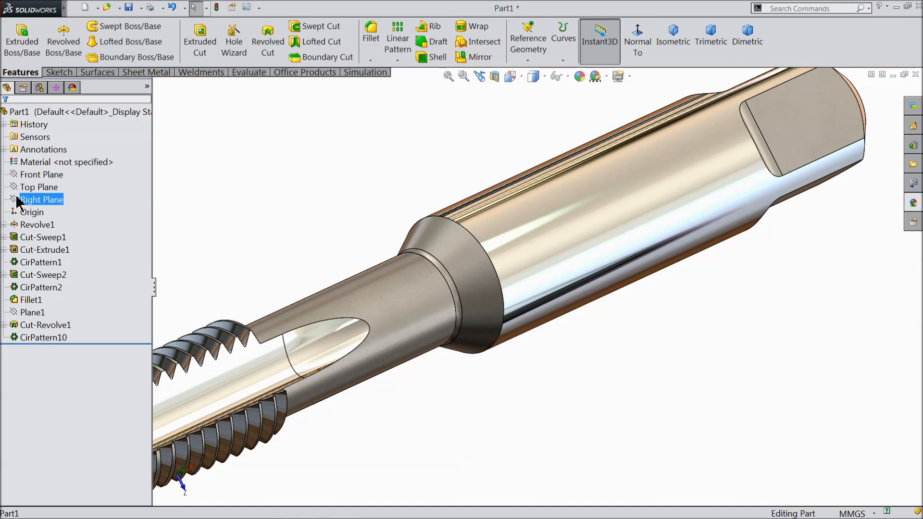
click(29, 175)
click(14, 176)
click(15, 187)
click(21, 172)
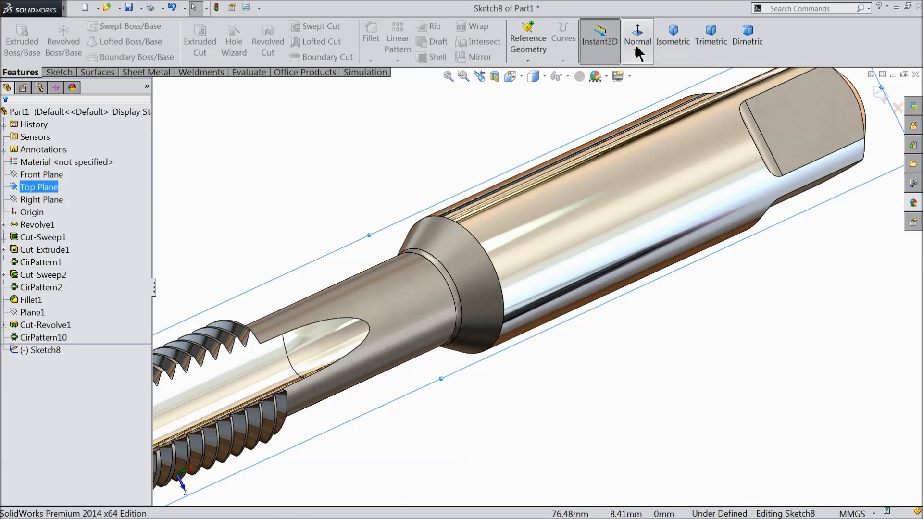
click(637, 49)
scroll(657, 275, down, 3)
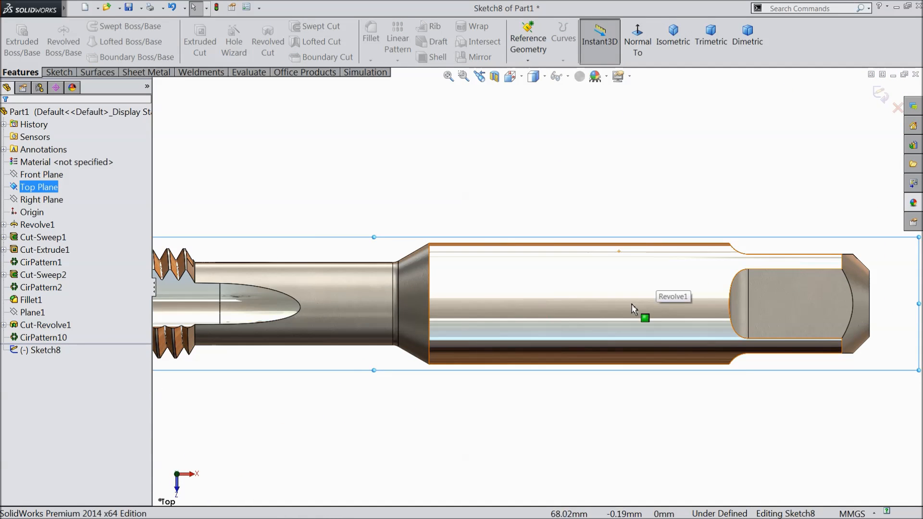
scroll(632, 303, down, 2)
Sketch a horizontal construction line about 25 mm long along the shank, between the chamfered shoulder and the square flat
click(52, 72)
click(92, 26)
click(107, 57)
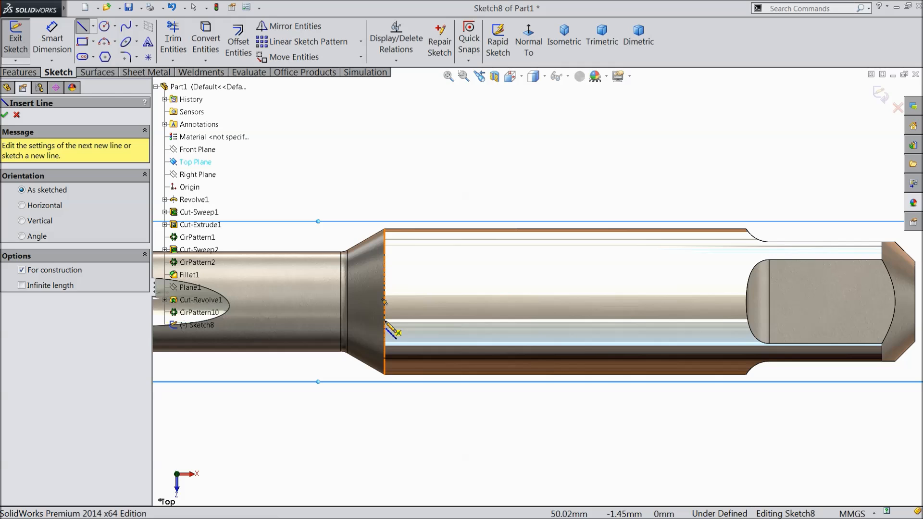
click(406, 319)
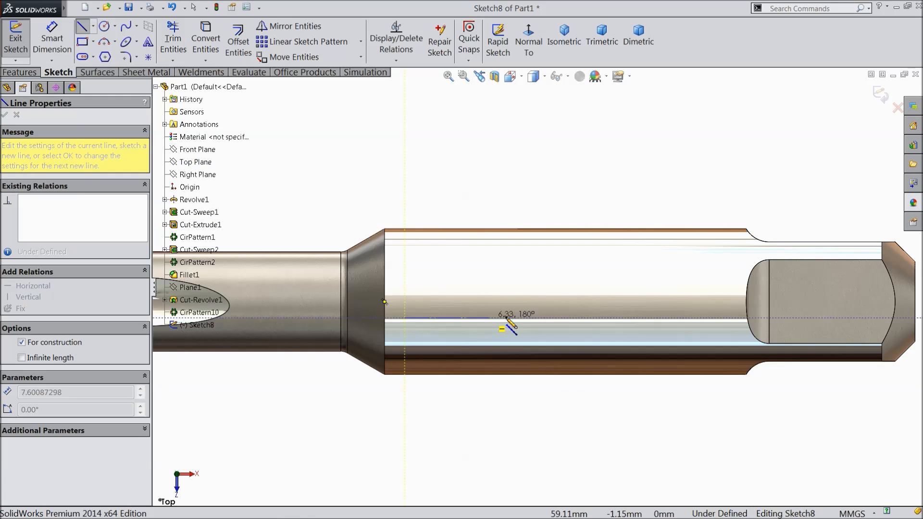
click(737, 318)
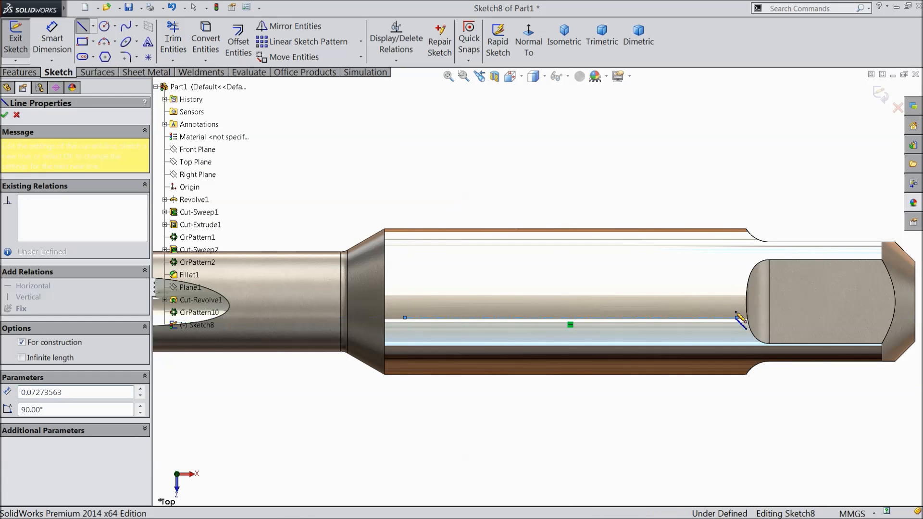
right_click(697, 319)
click(723, 97)
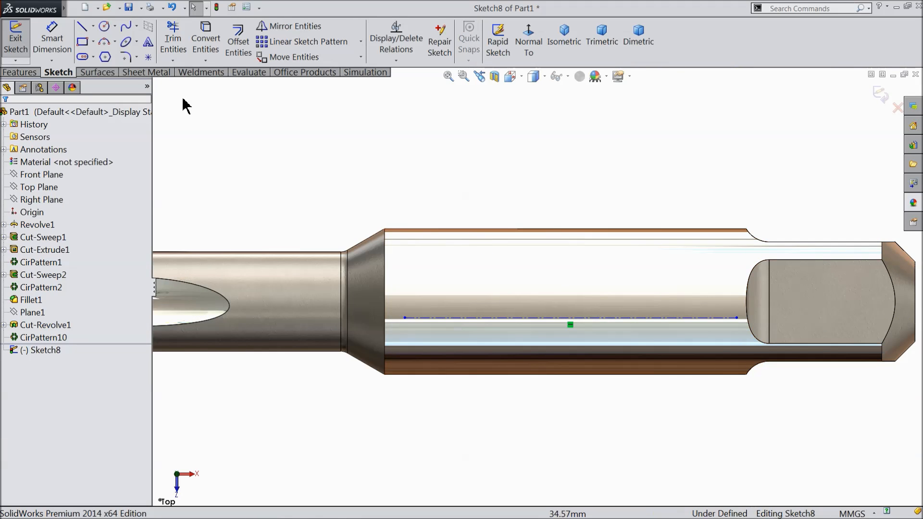
Add the sketch text "DORMER M10X1.5" along the construction line
click(149, 44)
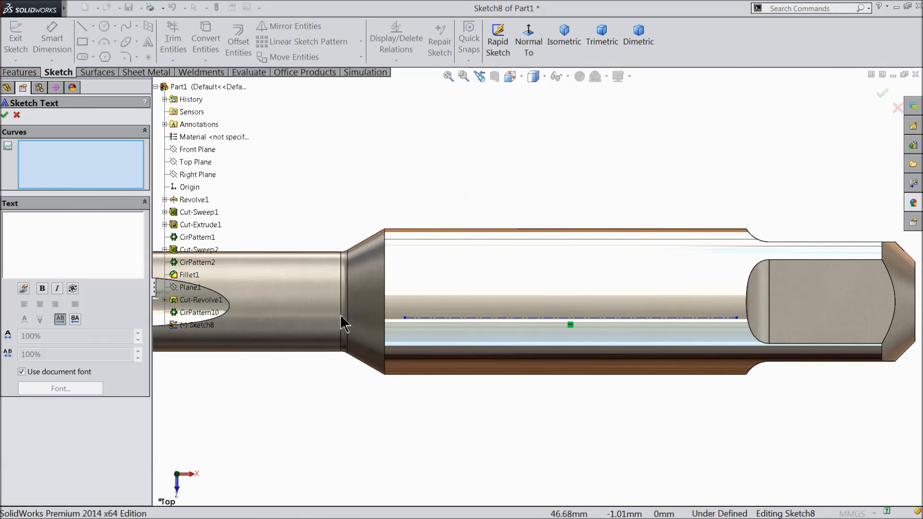
click(429, 320)
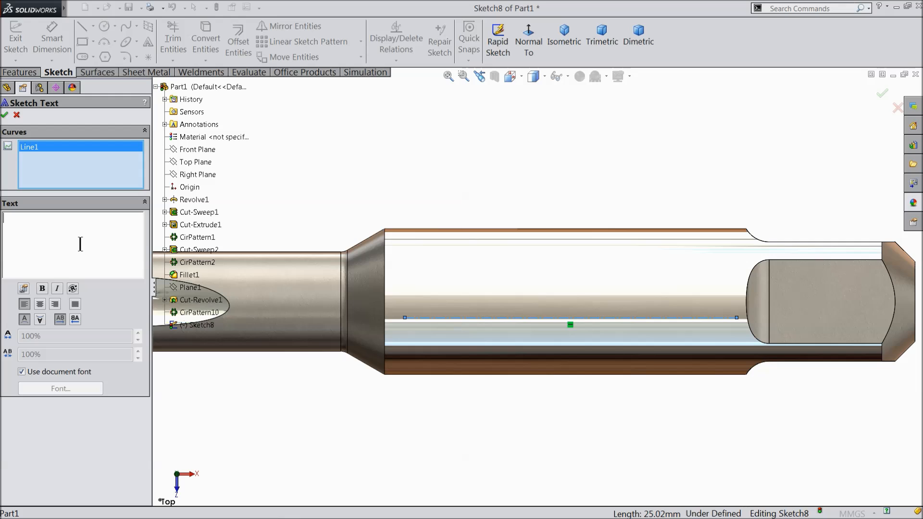
text(D)
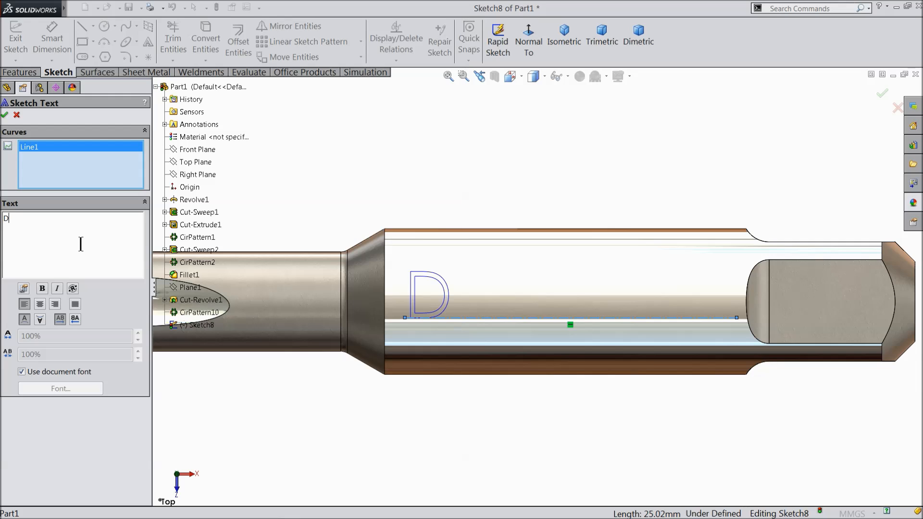
text(ORMER)
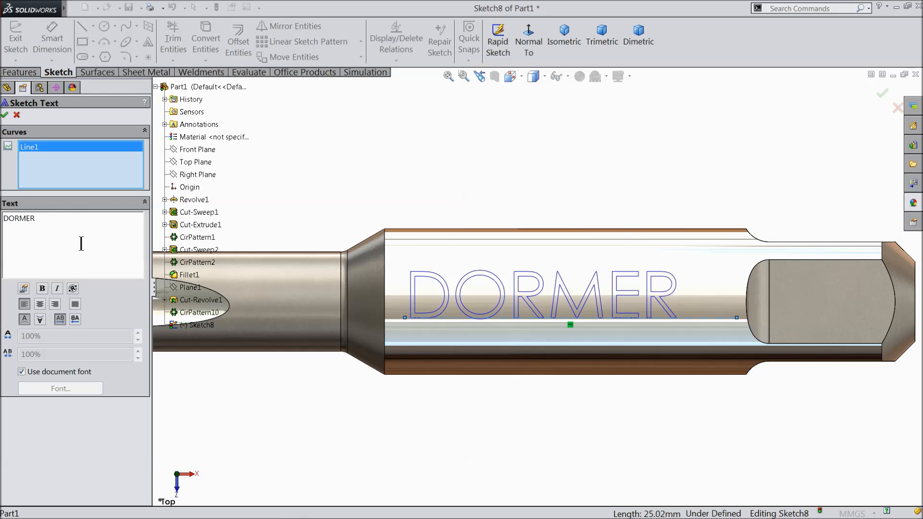
text( M10X1.5)
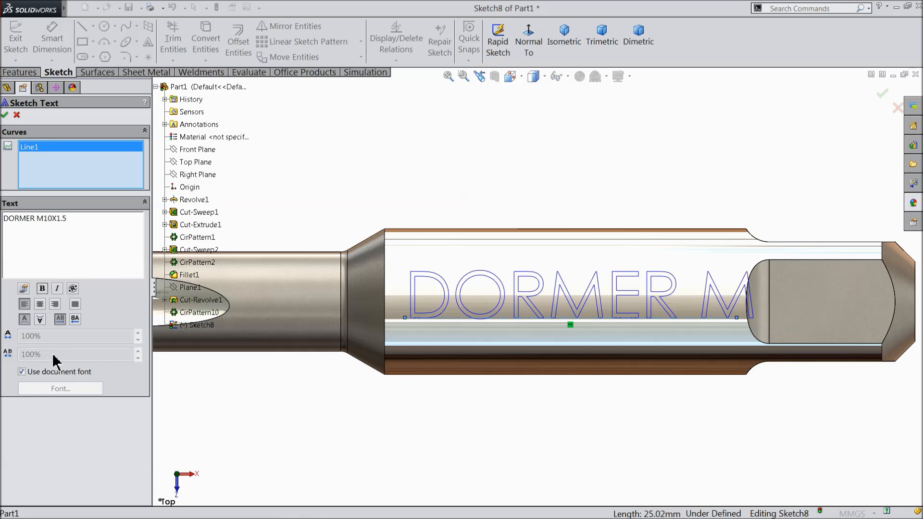
Override the document font with bold Century Gothic, 2 mm high, and accept the sketch text
click(21, 372)
click(50, 388)
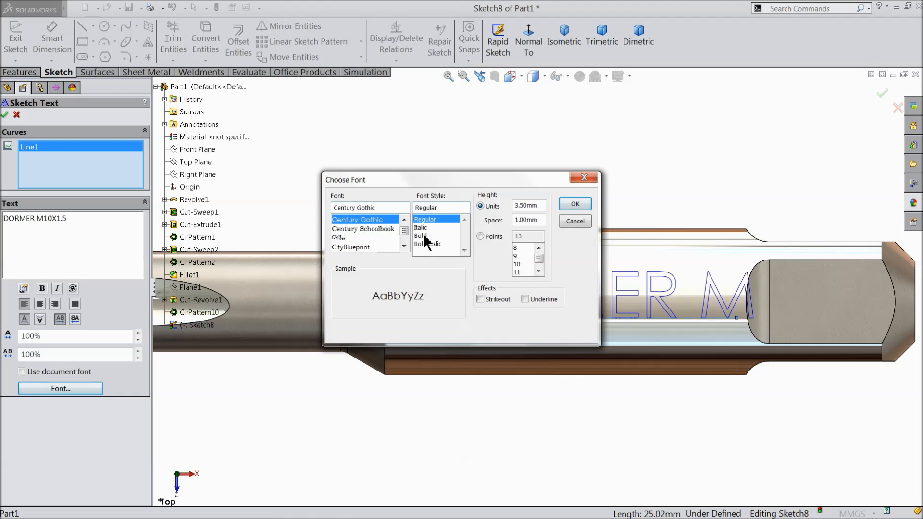
click(424, 236)
drag(541, 209, 511, 206)
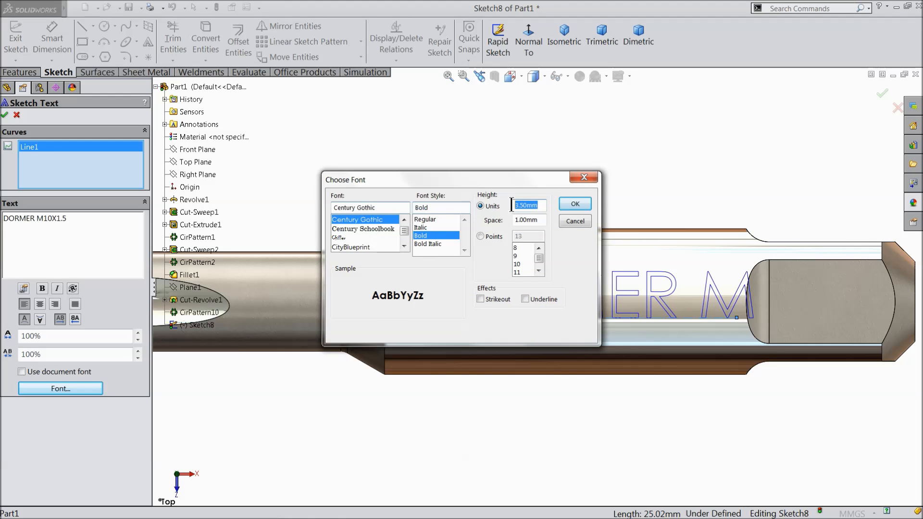
text(2)
key(Return)
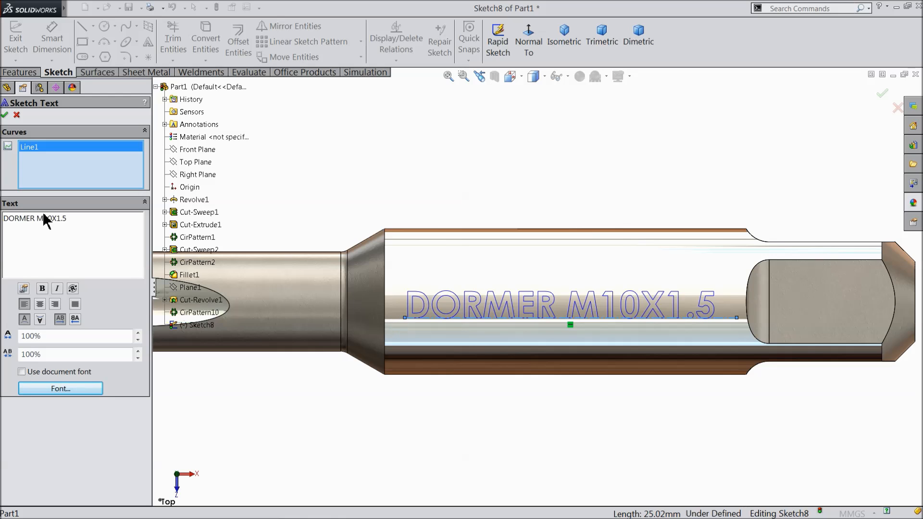
click(6, 115)
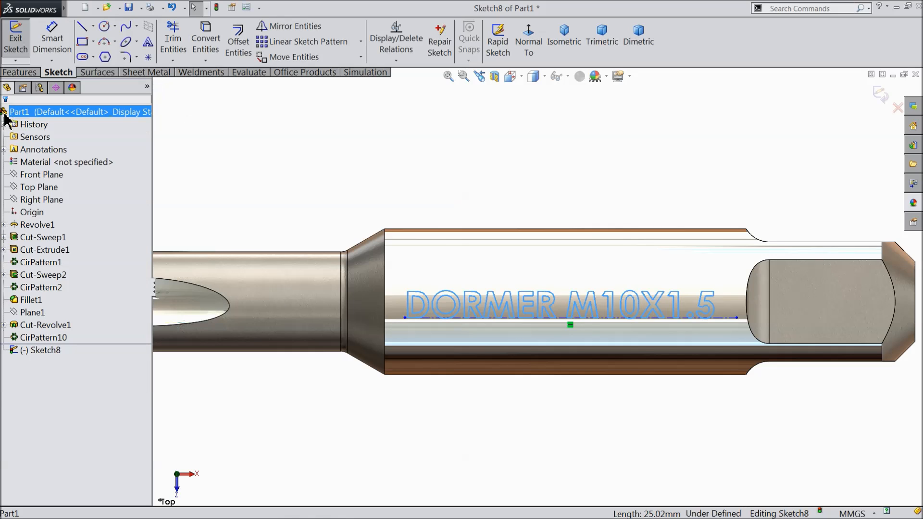
Start a projection split line from the text sketch and choose the shank's cylindrical face as the face to split
click(20, 72)
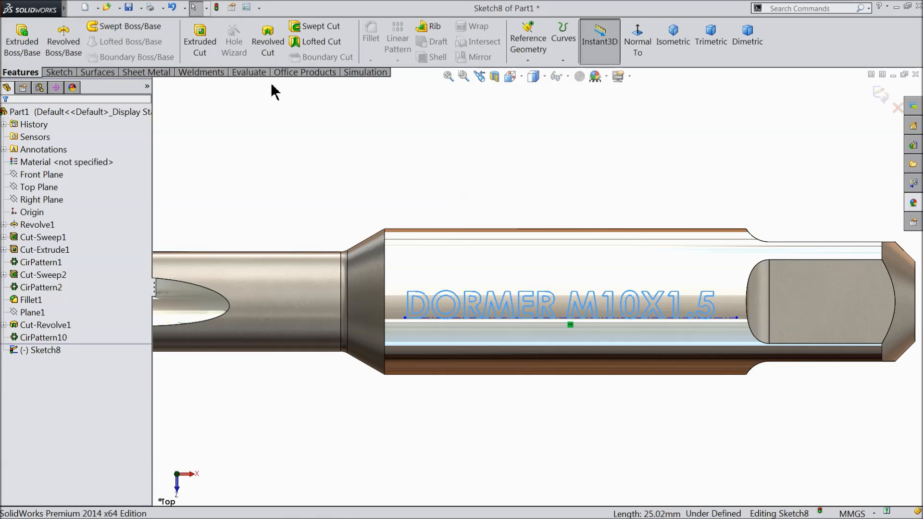
click(563, 59)
click(588, 74)
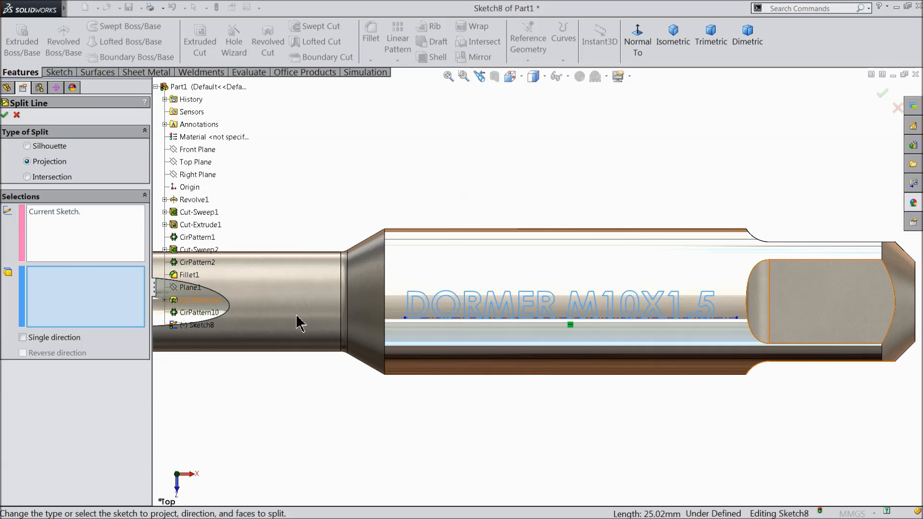
scroll(408, 318, up, 2)
middle_drag(455, 217, 481, 255)
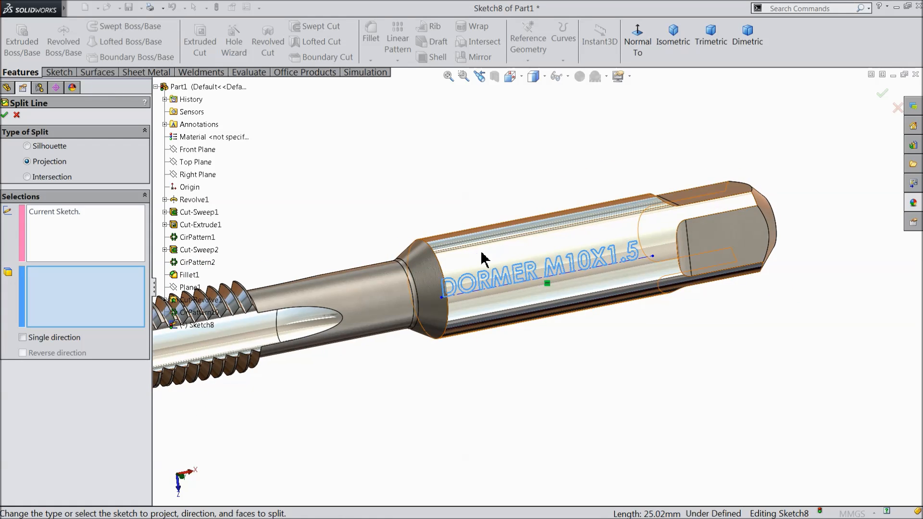
scroll(481, 255, down, 3)
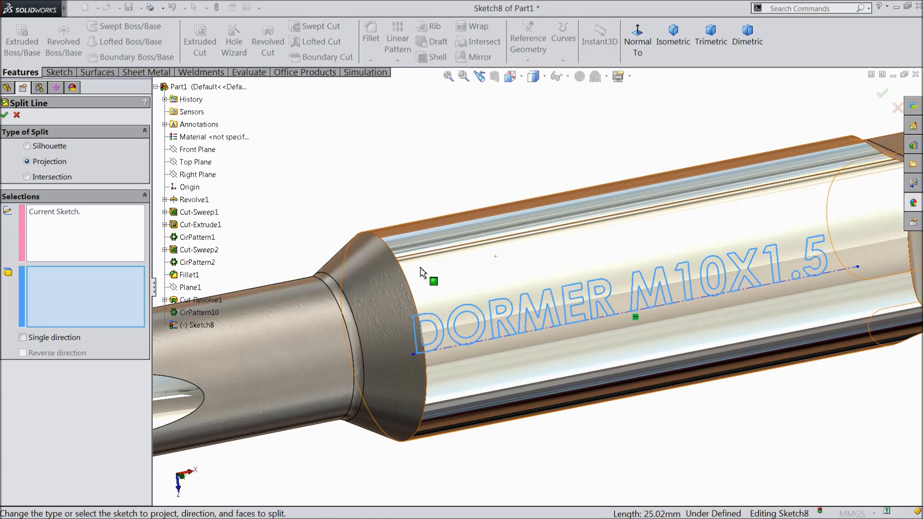
click(58, 216)
click(93, 315)
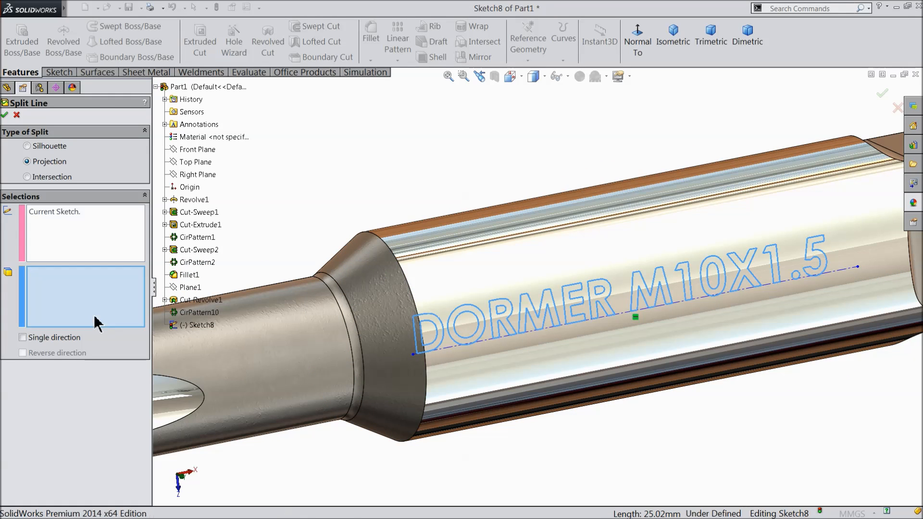
click(534, 269)
scroll(507, 304, up, 2)
scroll(635, 298, down, 1)
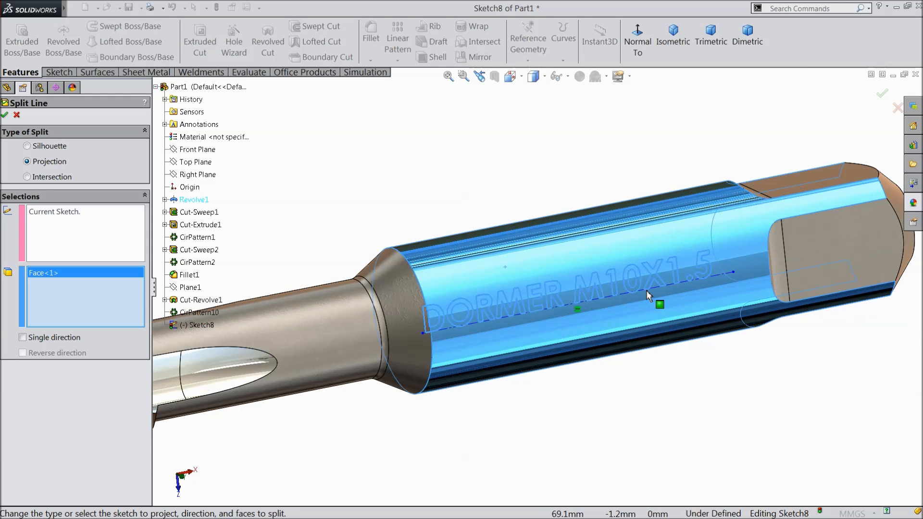
Restrict the split line to a single, reversed direction and complete it
click(23, 338)
middle_drag(552, 320, 611, 364)
scroll(611, 365, down, 3)
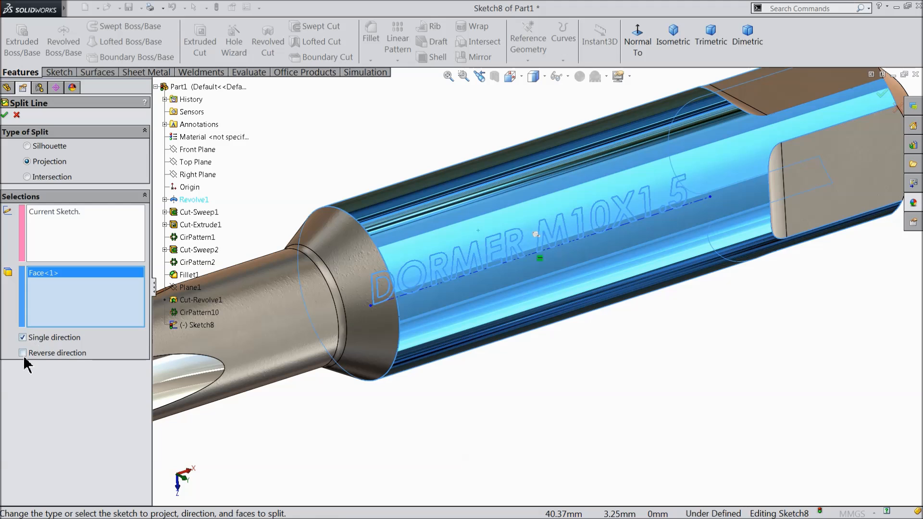
click(22, 353)
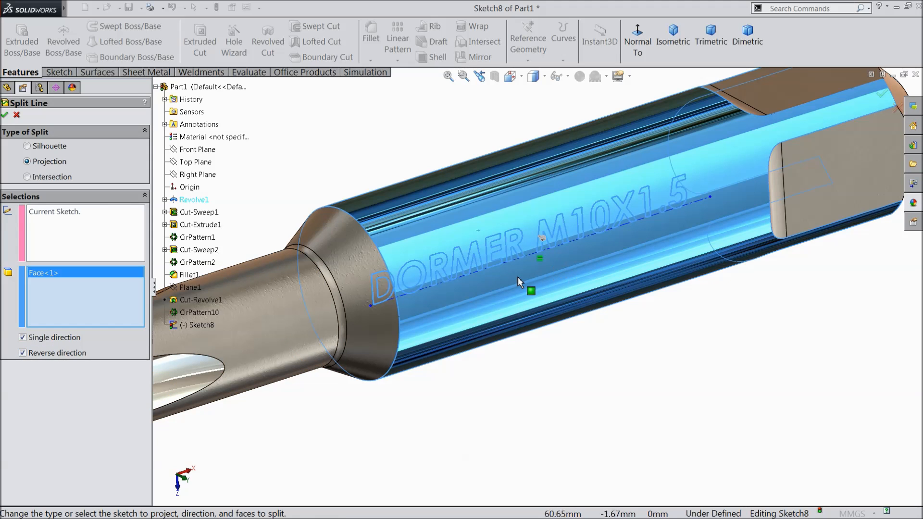
click(6, 115)
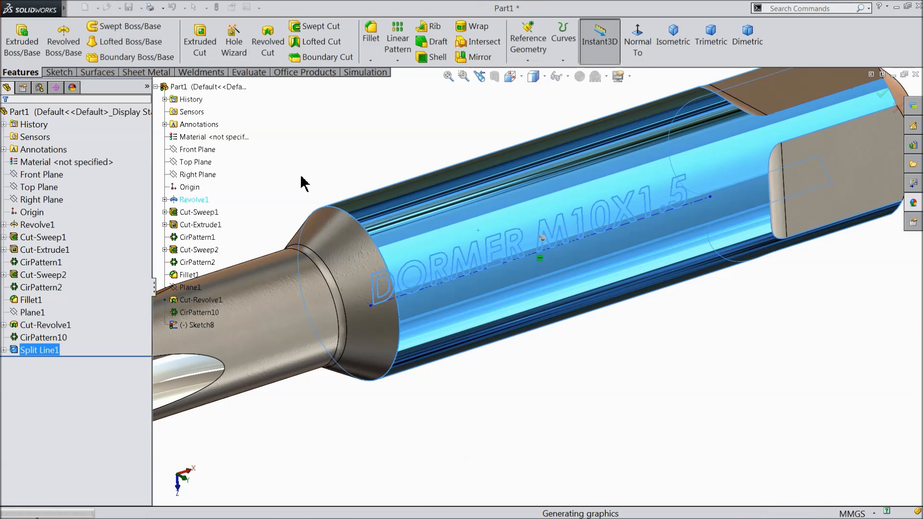
click(567, 355)
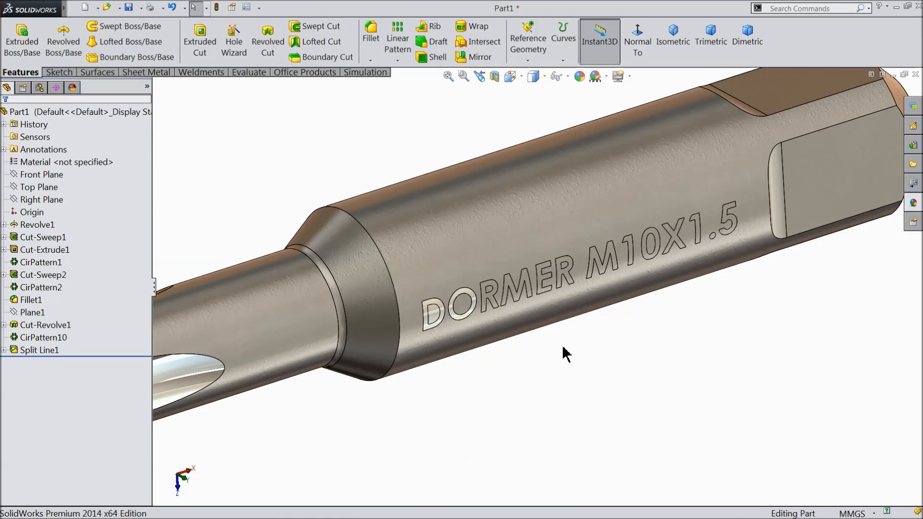
middle_drag(563, 360, 446, 347)
scroll(443, 322, down, 1)
scroll(455, 319, up, 1)
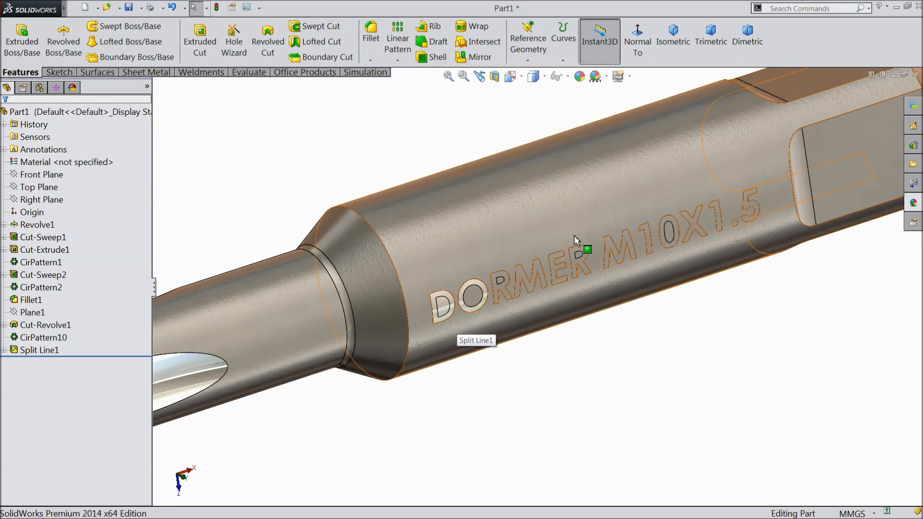
scroll(412, 287, up, 3)
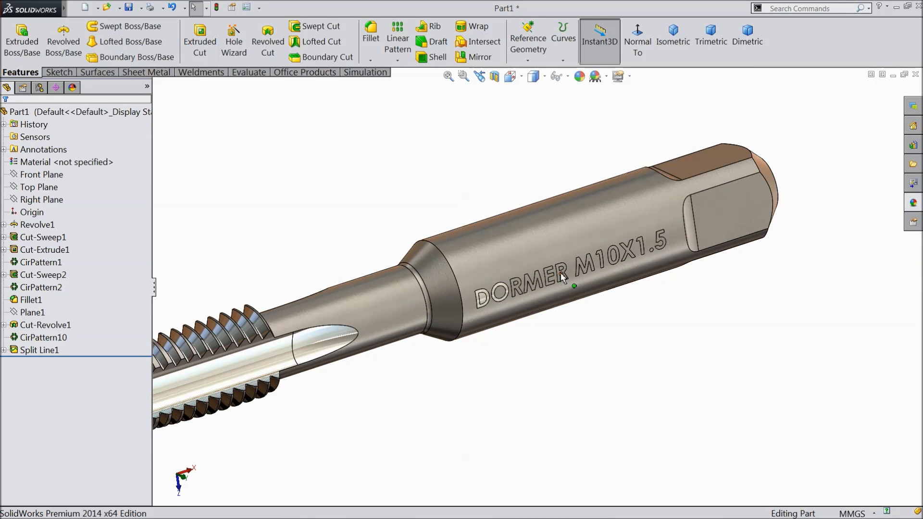
scroll(236, 327, down, 2)
click(29, 349)
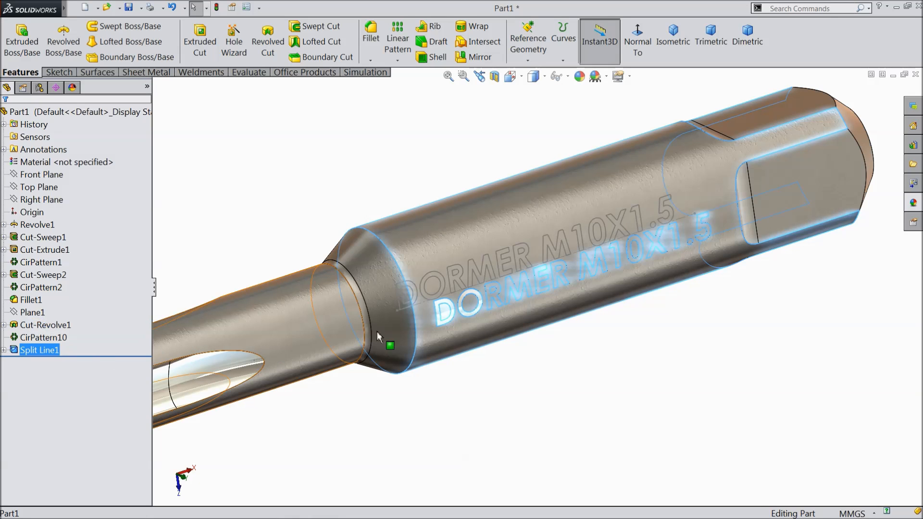
click(580, 76)
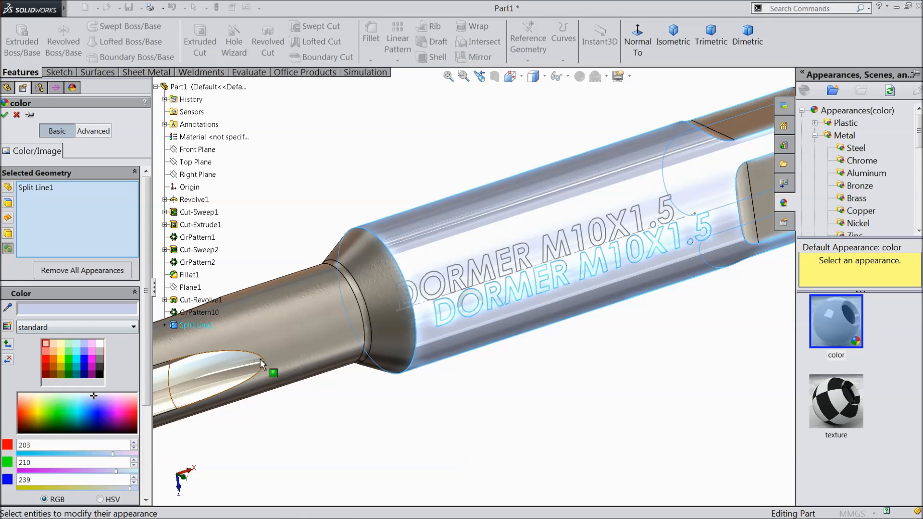
scroll(448, 320, down, 4)
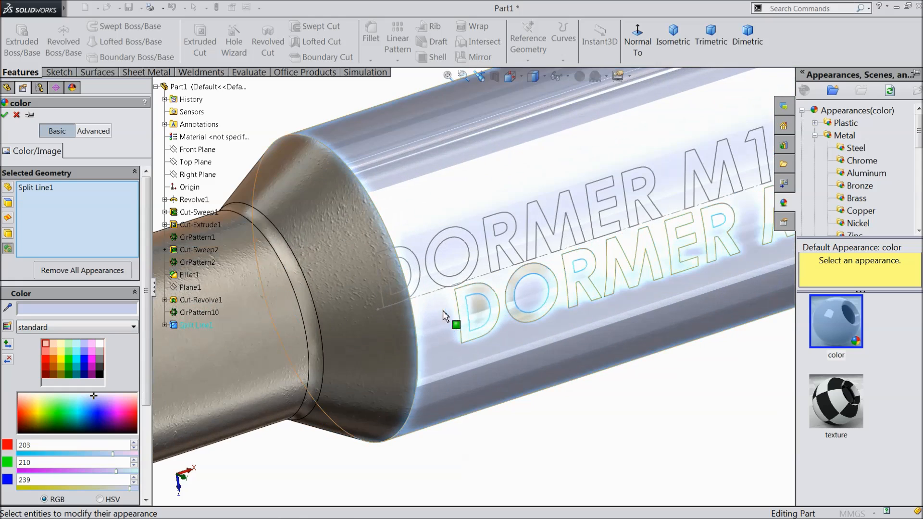
click(468, 335)
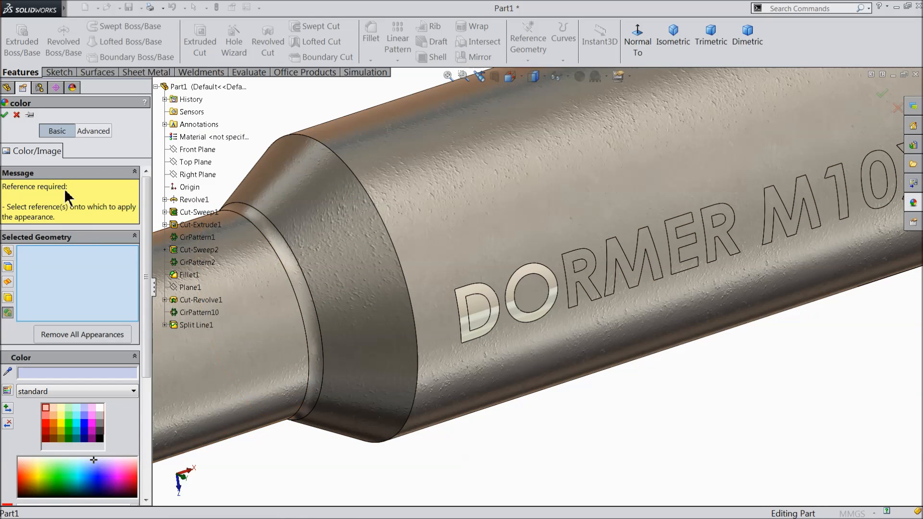
click(16, 115)
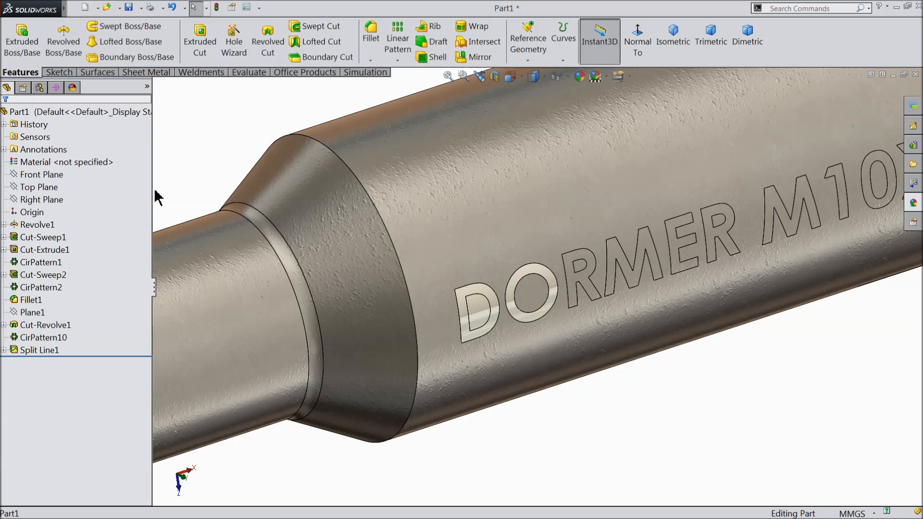
Edit the appearance of the letter D's face on the shank and set its colour to black
click(481, 333)
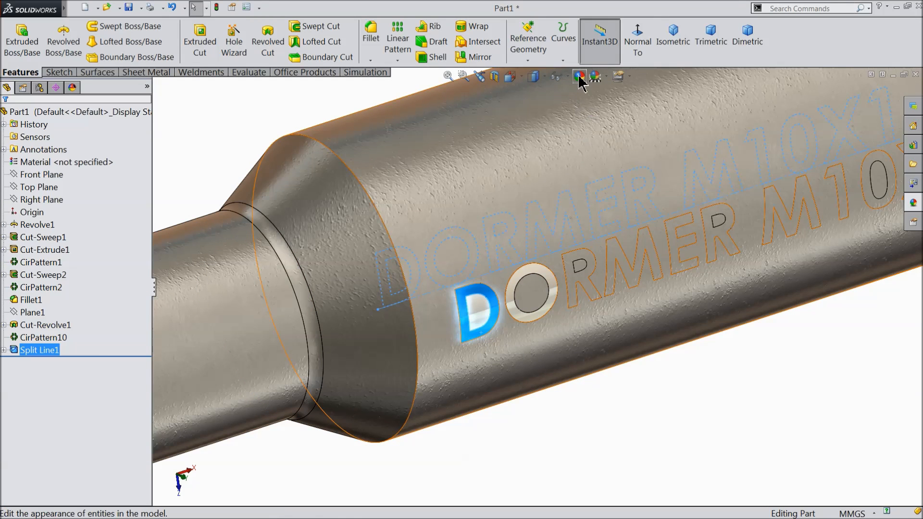
click(582, 91)
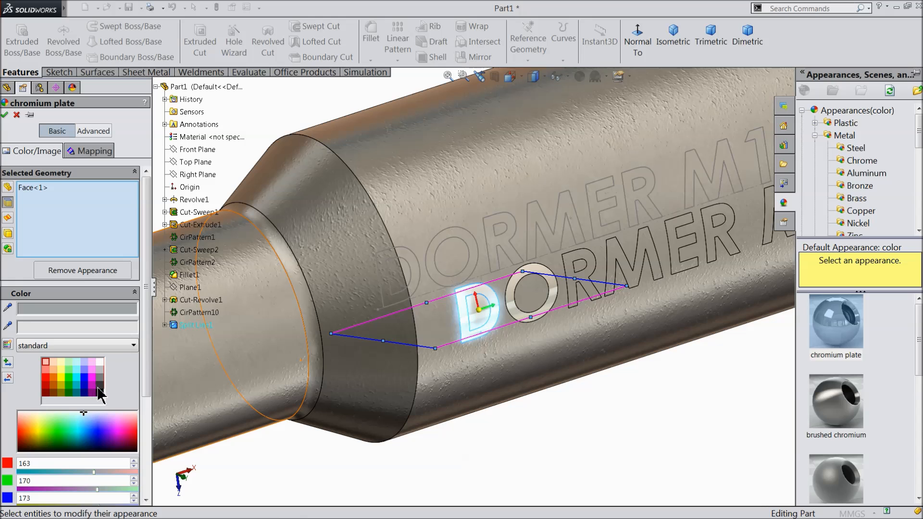
click(99, 387)
click(101, 395)
middle_drag(597, 346, 525, 317)
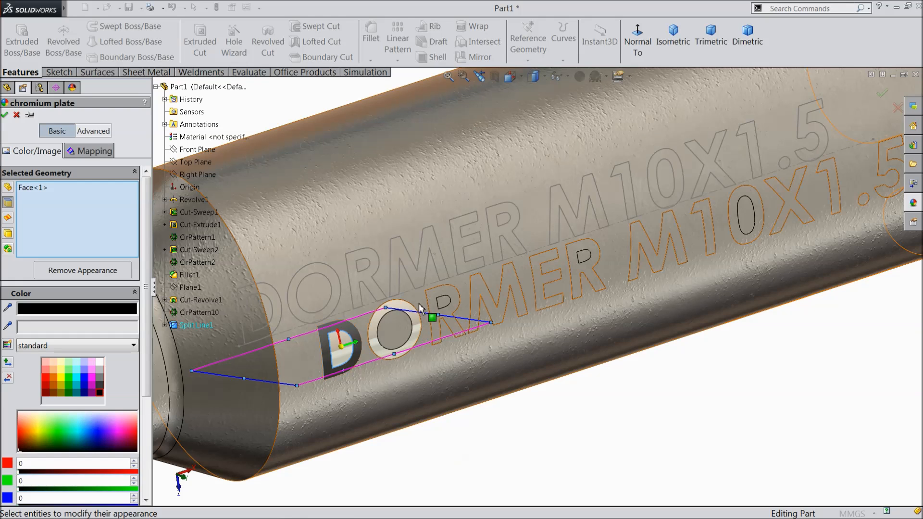
Add the remaining character faces of the DORMER M10X1.5 lettering to the black appearance and accept it
click(419, 306)
click(439, 292)
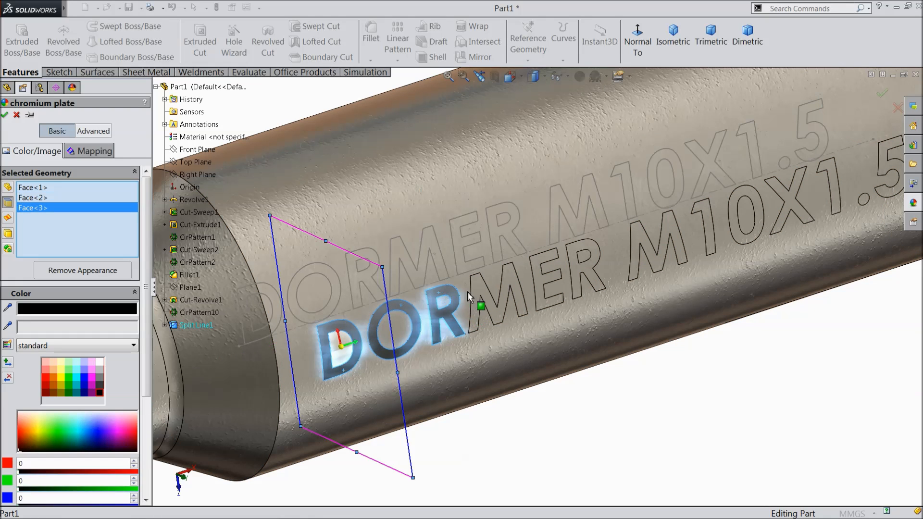
click(485, 286)
click(535, 262)
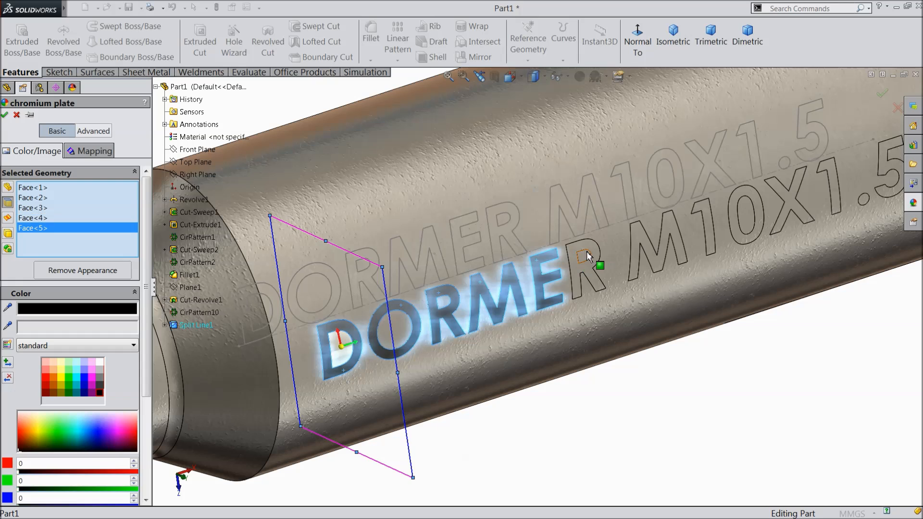
click(588, 243)
click(678, 230)
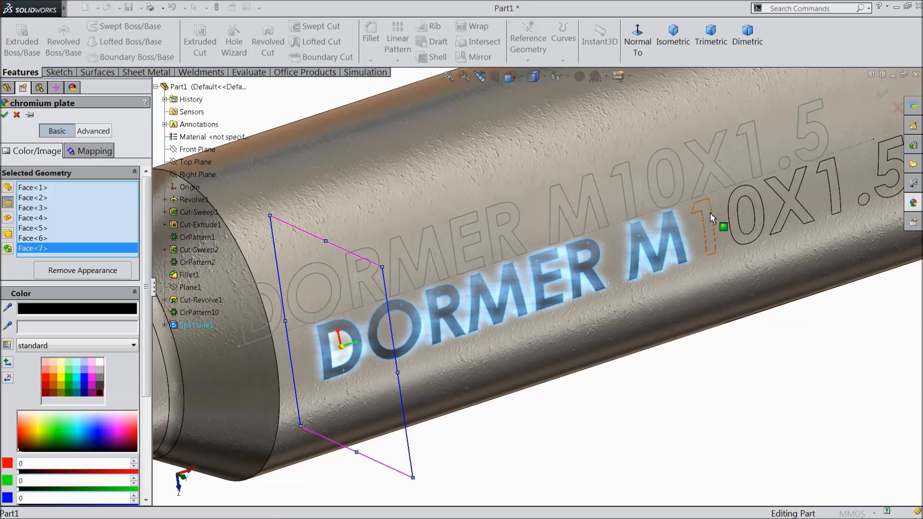
click(711, 213)
click(783, 194)
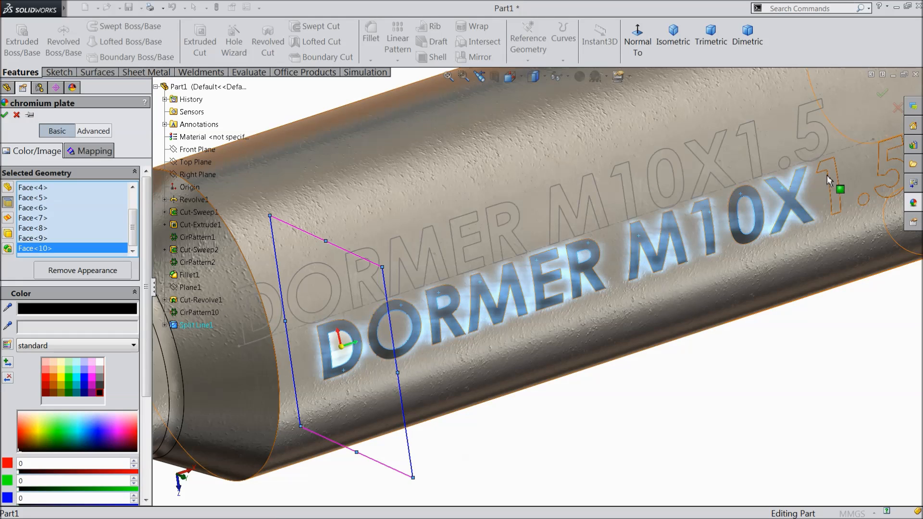
click(832, 189)
click(865, 201)
click(887, 192)
scroll(804, 203, up, 2)
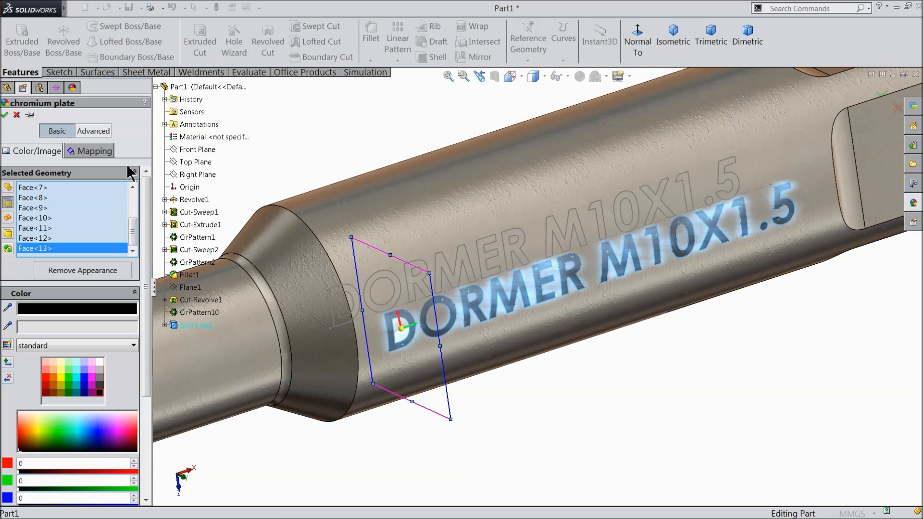
click(6, 115)
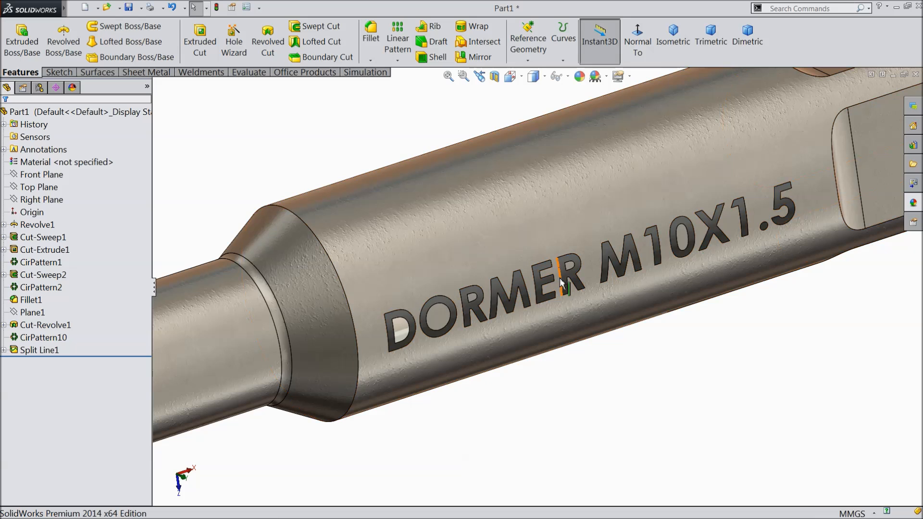
Apply the chromium plate appearance to the shank's cylindrical face around the lettering
scroll(592, 326, up, 3)
scroll(611, 342, up, 5)
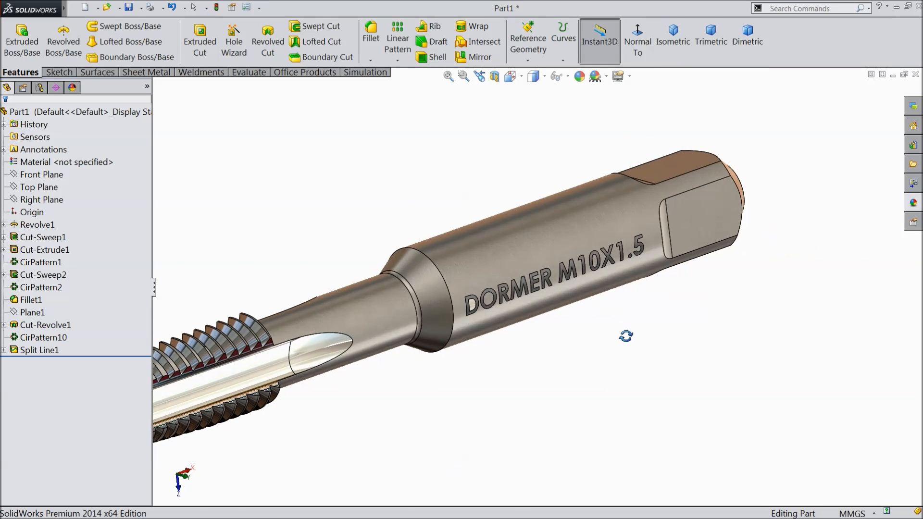
middle_drag(566, 341, 548, 360)
scroll(409, 336, down, 3)
scroll(410, 336, down, 2)
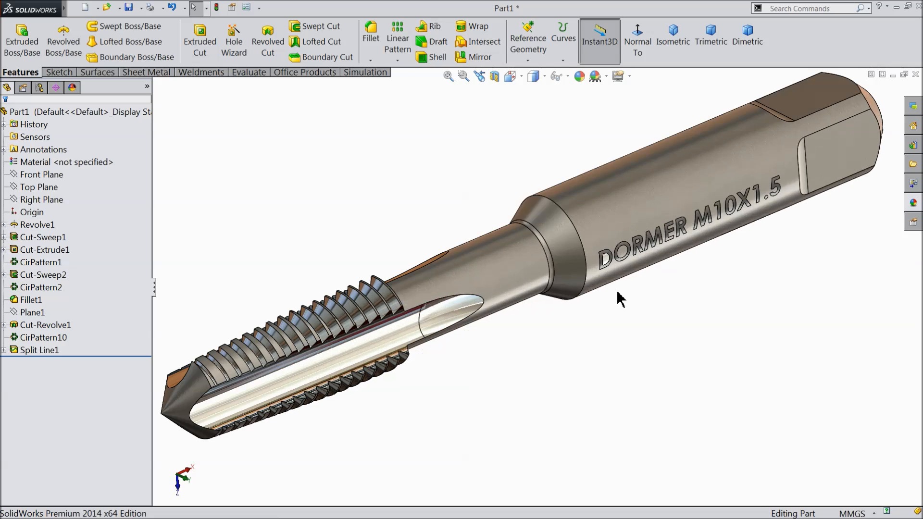
click(626, 207)
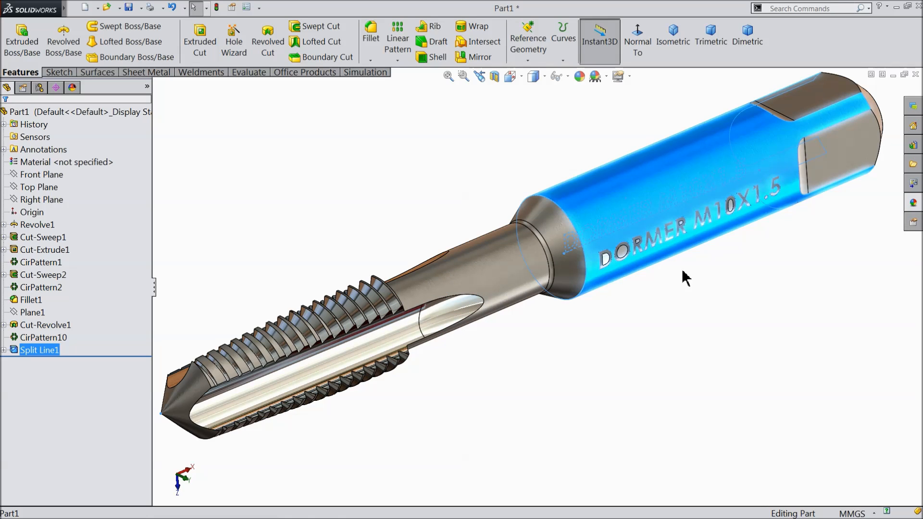
click(913, 202)
click(836, 322)
Examine the tap's shank finish, lettering, flutes and threads from close up and from several angles
scroll(678, 313, up, 2)
mouse_move(678, 313)
middle_down()
mouse_move(727, 310)
mouse_move(717, 301)
mouse_move(686, 318)
mouse_move(672, 305)
middle_up()
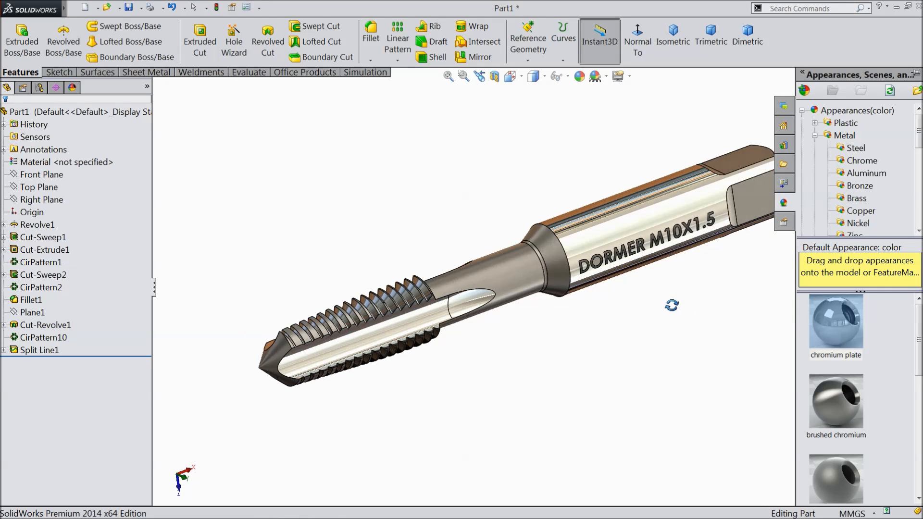
scroll(573, 261, down, 5)
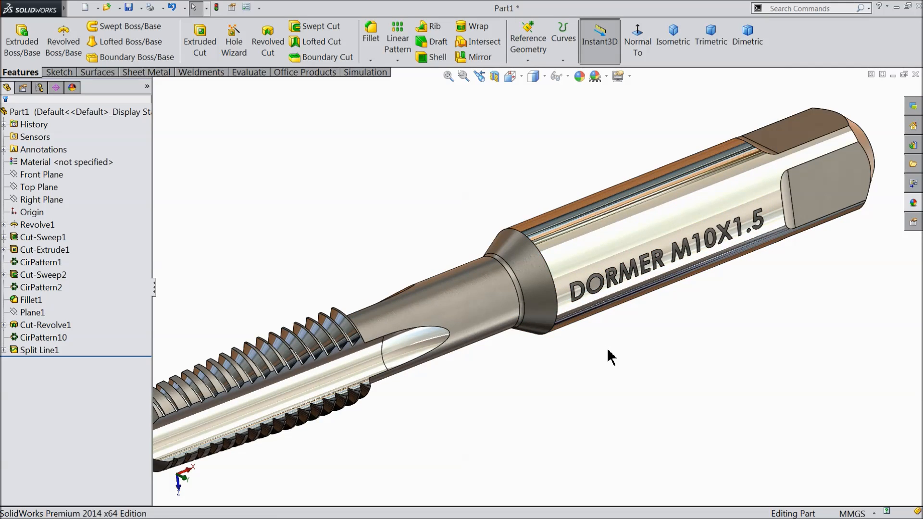
scroll(611, 357, up, 4)
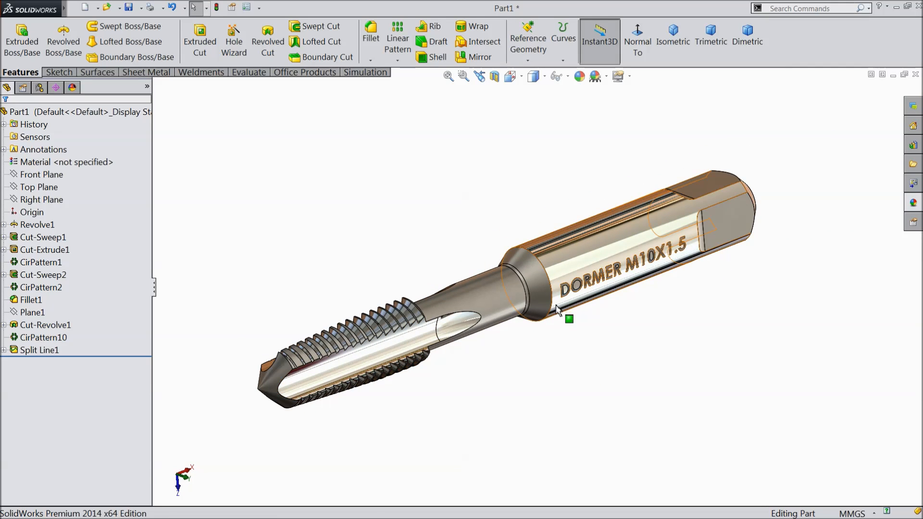
scroll(557, 311, down, 2)
middle_drag(553, 308, 509, 357)
scroll(539, 355, up, 3)
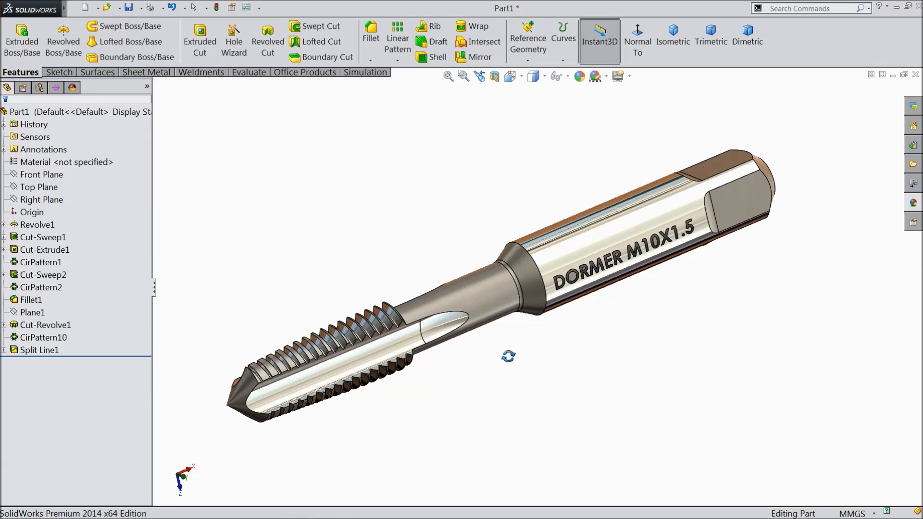
scroll(492, 330, down, 3)
scroll(534, 346, up, 3)
middle_drag(515, 340, 520, 314)
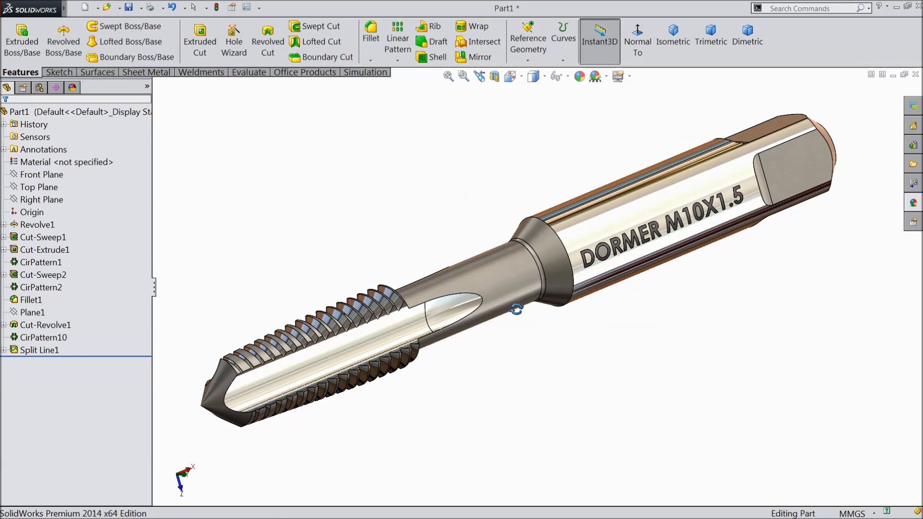
Load the PhotoView 360 add-in and bring up its render tools
click(281, 73)
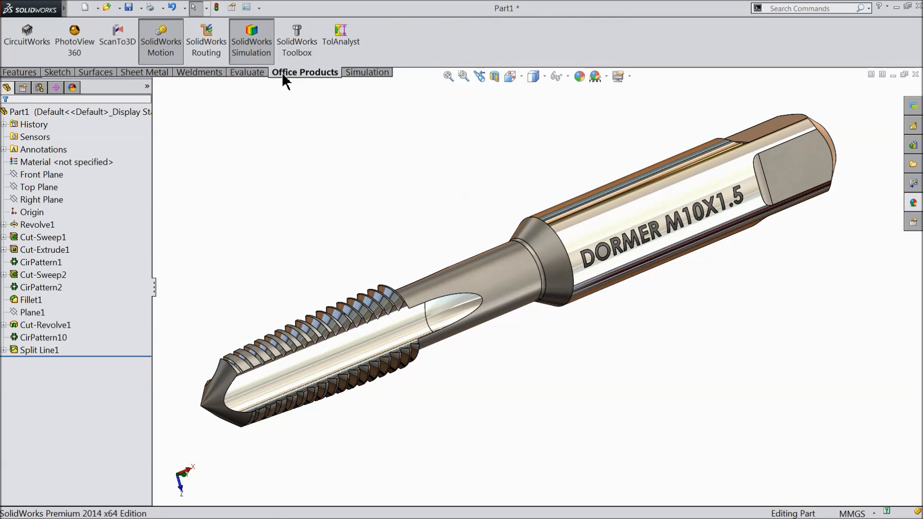
click(74, 42)
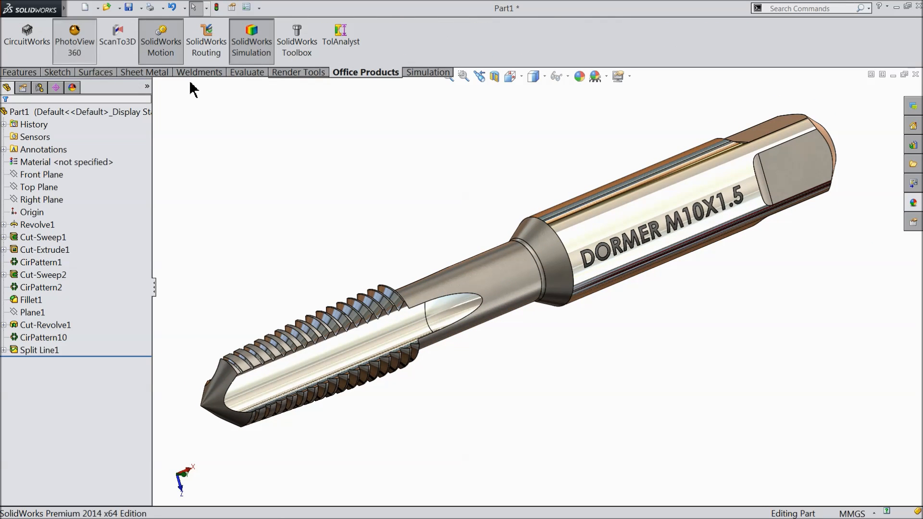
click(287, 72)
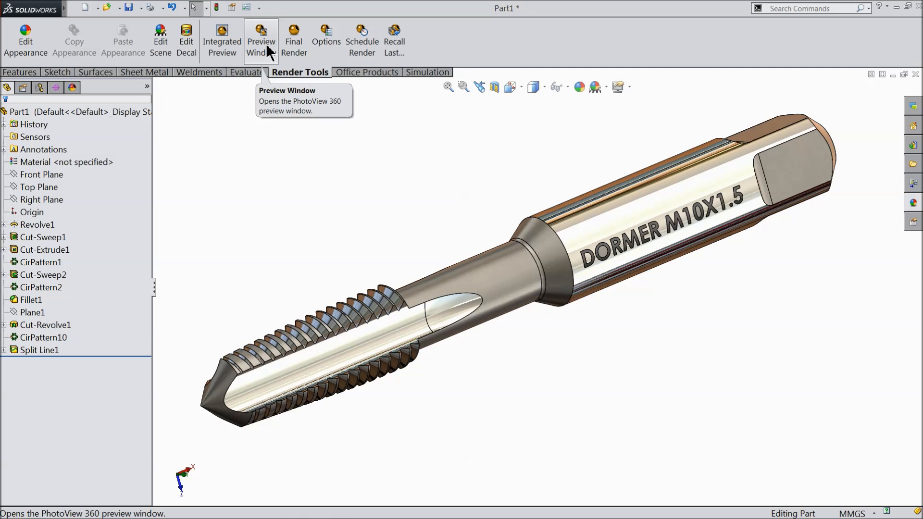
Render the tap with the PhotoView 360 Integrated Preview, inspect the image and turn the preview off
click(223, 48)
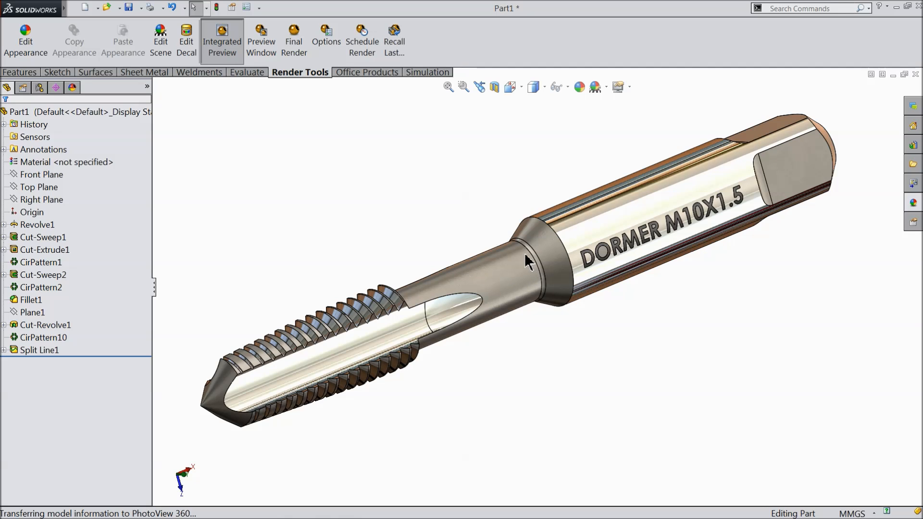
click(440, 191)
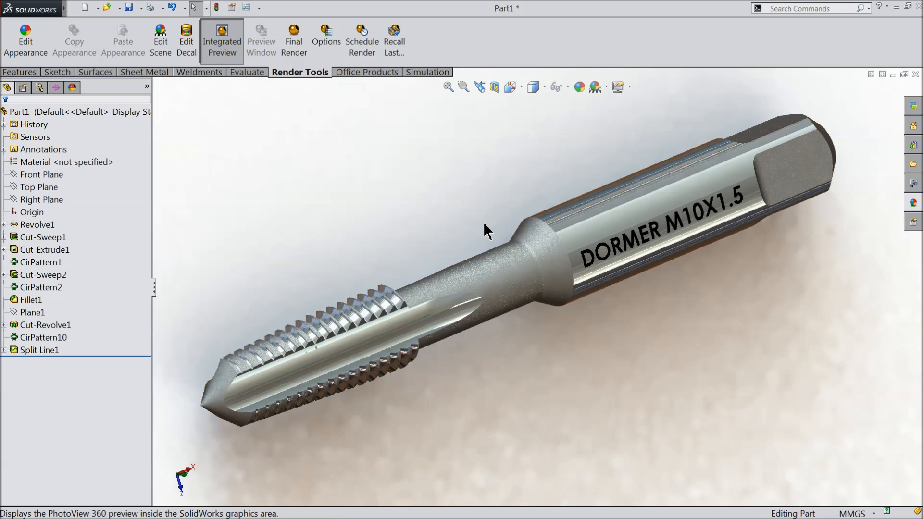
click(214, 52)
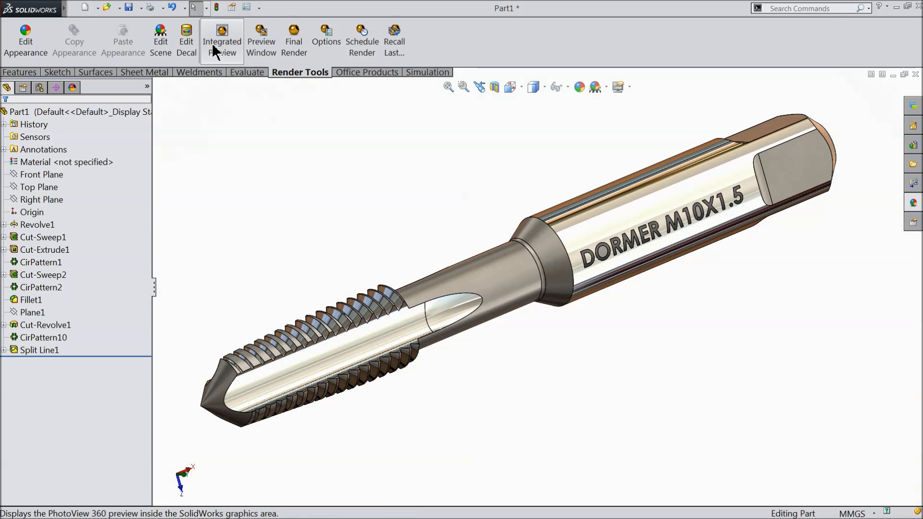